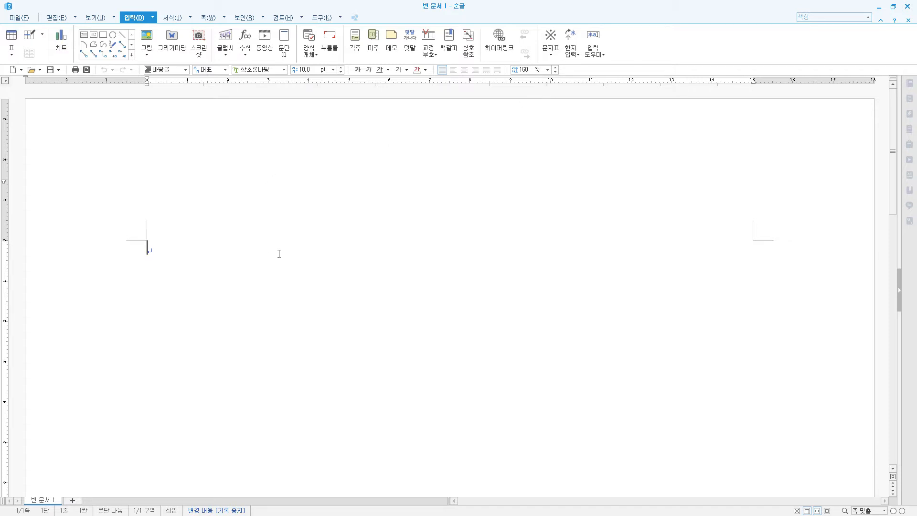
In the page setup, set the top and bottom margins to 10 mm and the left and right margins to 11 mm
key("F7")
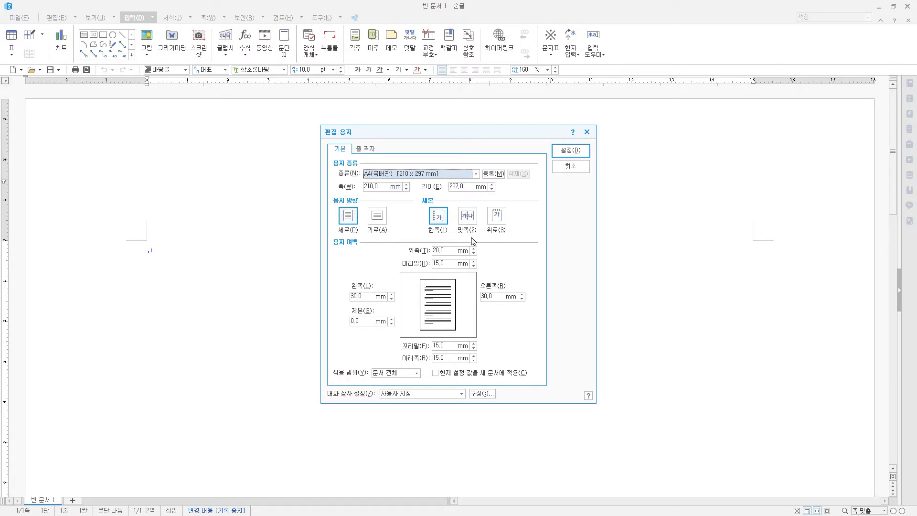
left_click(454, 250)
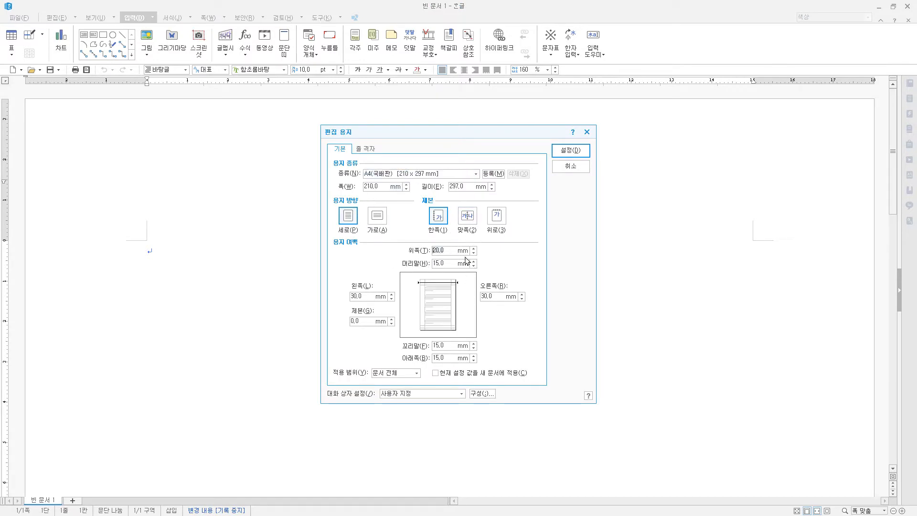
type("10")
key("Tab")
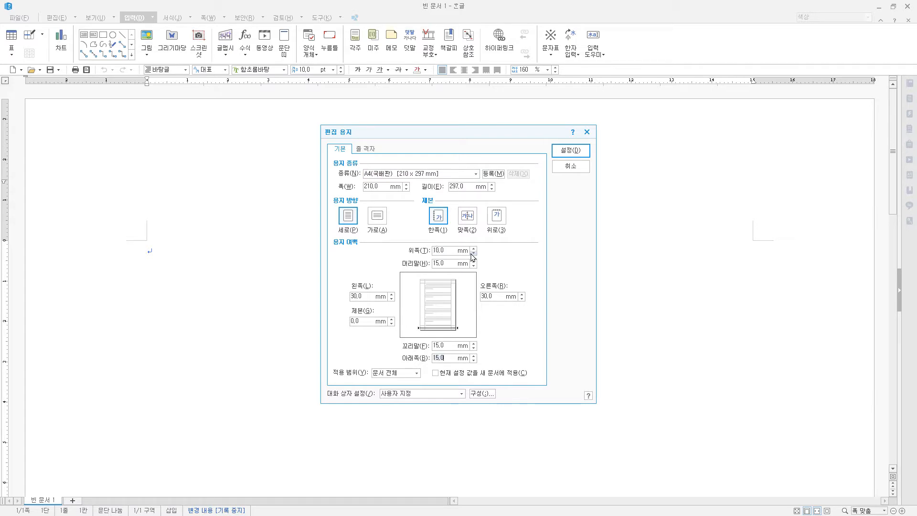
type("10")
key("Tab")
type("11")
key("Tab")
type("11")
key("Tab")
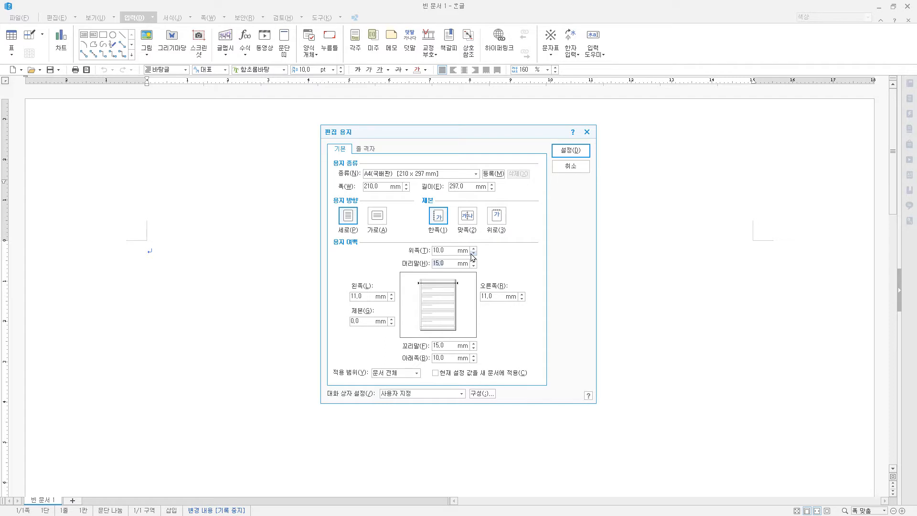
Set the header and footer margins to 10 mm and the binding margin to 0, and apply the page setup
type("10")
key("Tab")
type("10")
key("Tab")
type("0")
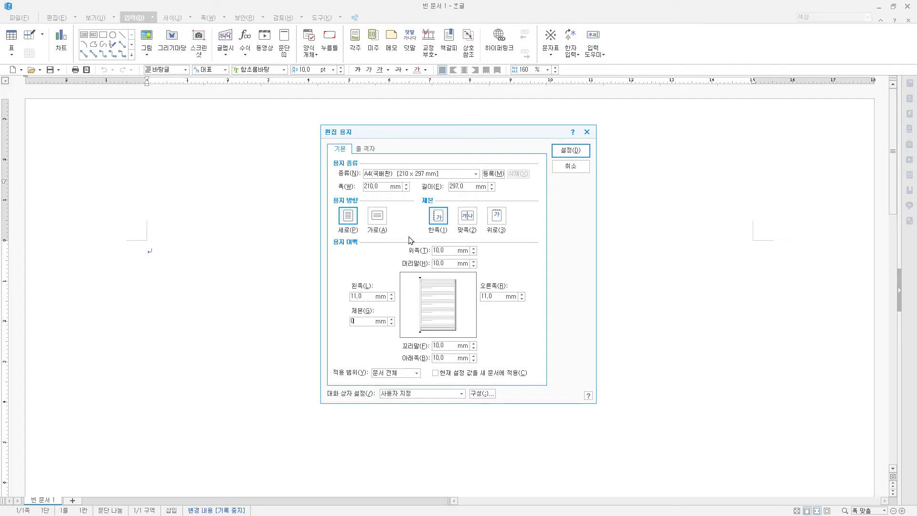
left_click(570, 151)
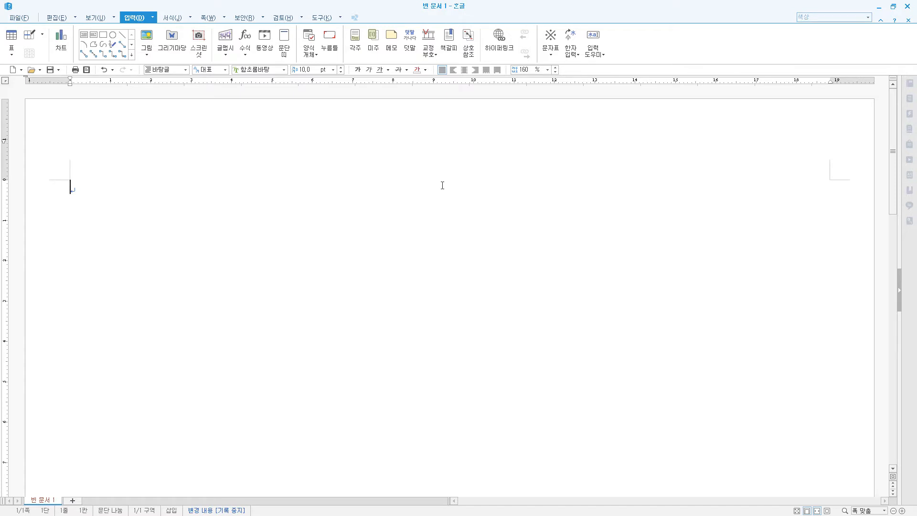
Enter the question numbers "1." and "2." on the first page, separated by two blank lines, with blank lines below "2."
type("1. 1.")
key("Return")
key("Return")
key("Return")
type("2.")
key("Return")
key("Return")
Insert a section break below "2." and enter "3." at the start of the new section, followed by blank lines
left_click(209, 18)
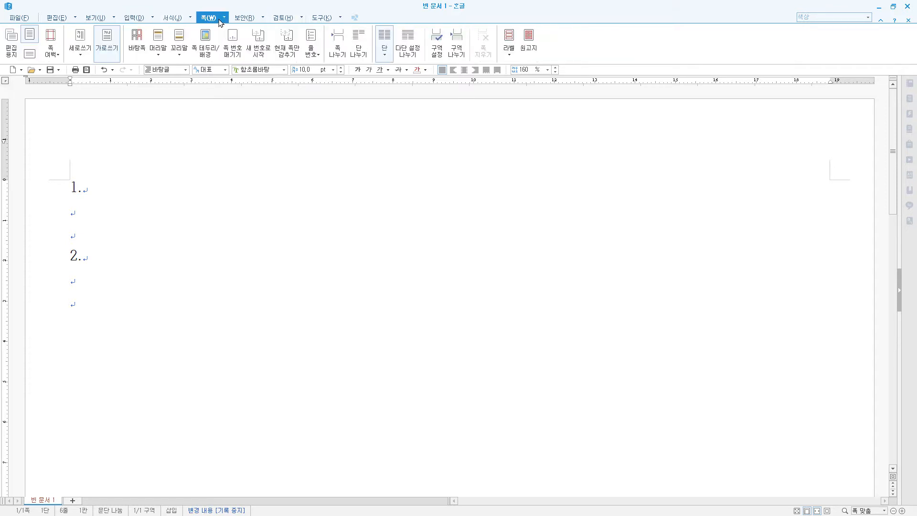
left_click(456, 44)
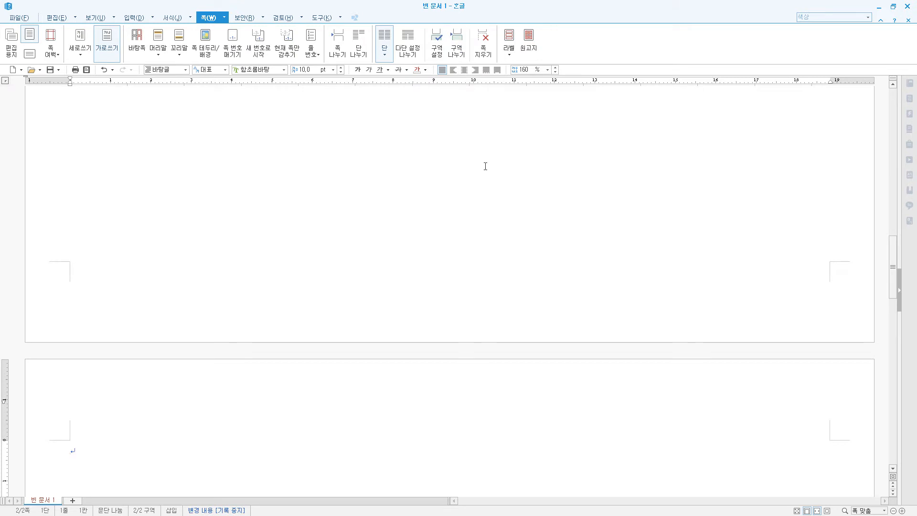
type("3.")
key("Return")
key("Return")
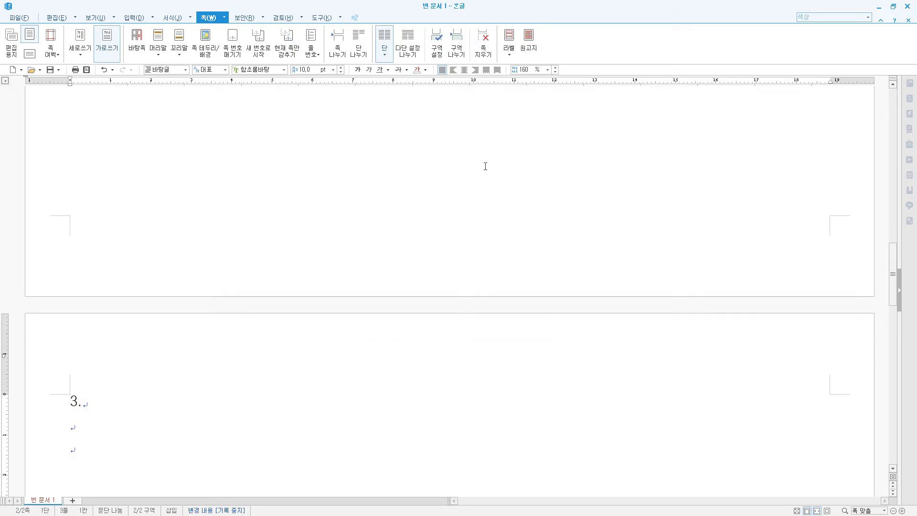
Enter "4." two blank lines below "3." and start a third section beneath it
key("Return")
type("4.")
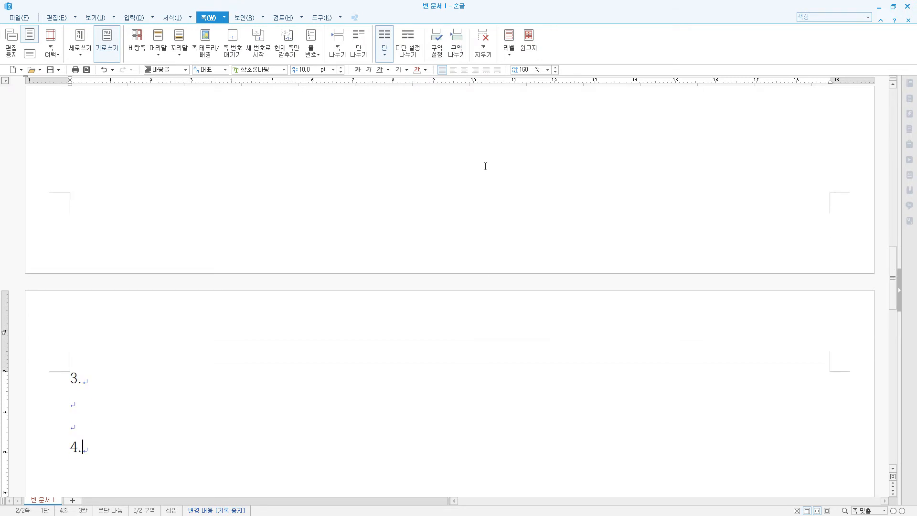
key("Return")
key("Return")
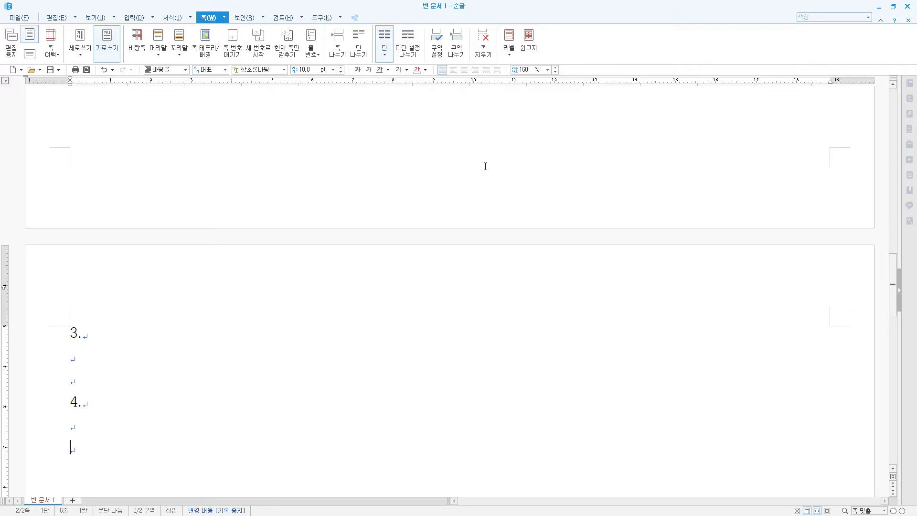
key("alt+shift+Return")
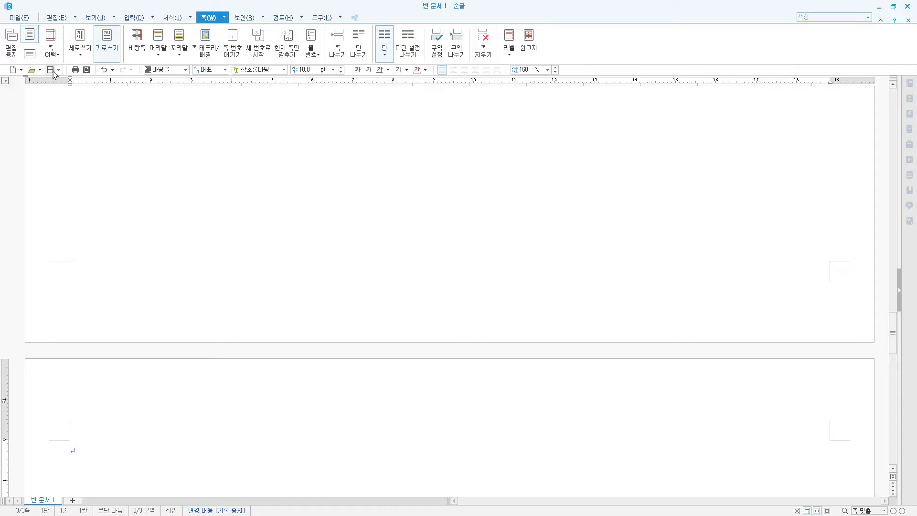
Save the document in the ITQ folder as an HWP file named with the examinee number and name, joined by a hyphen
left_click(50, 70)
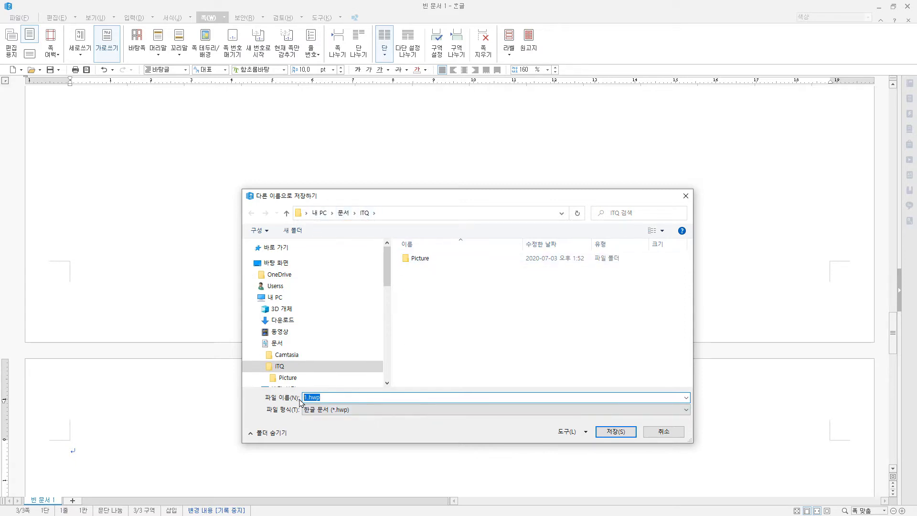
type("12345678홍길동")
left_click(330, 398)
type("-")
left_click_drag(333, 397, 347, 397)
left_click(356, 398)
left_click(620, 432)
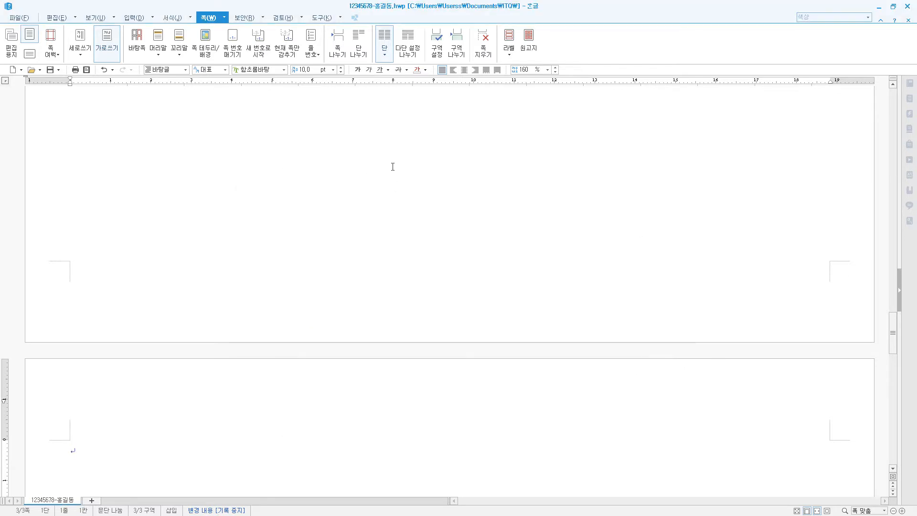
Enter the title "정통성과 민족의 동질성 회복" on page 3 and insert a bookmark named "통일" at its beginning
scroll(283, 378, "down", 1)
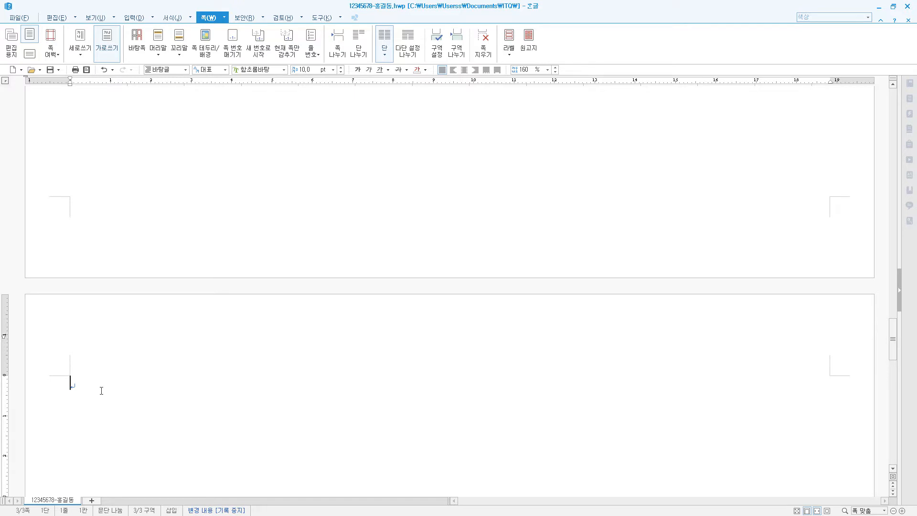
type("정통성과 민족의 동질성 회복")
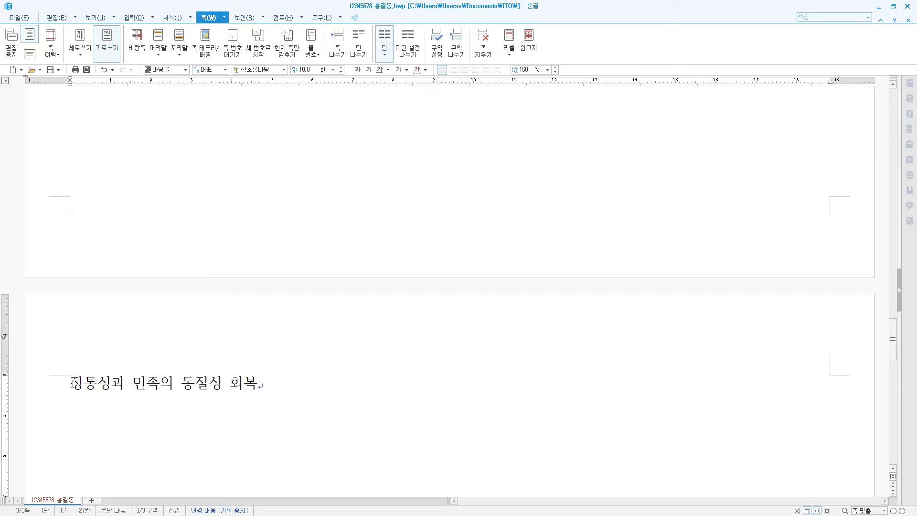
left_click(72, 382)
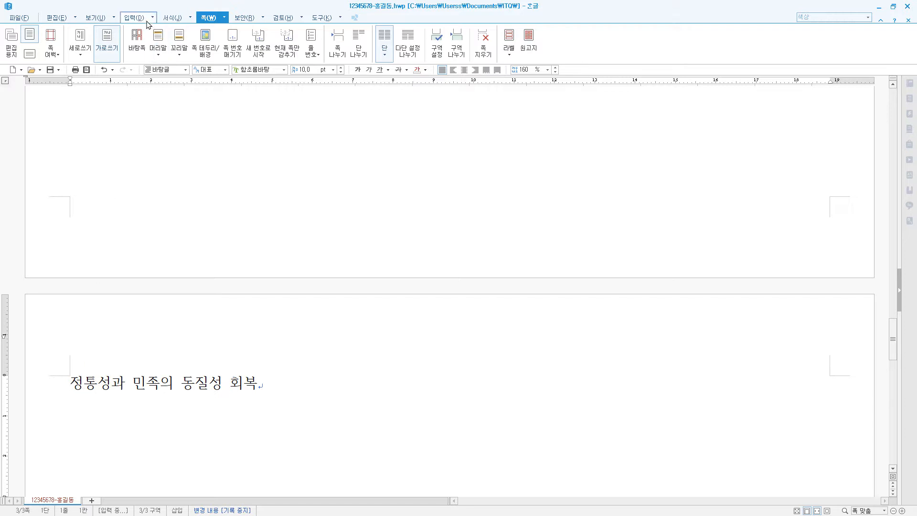
left_click(146, 19)
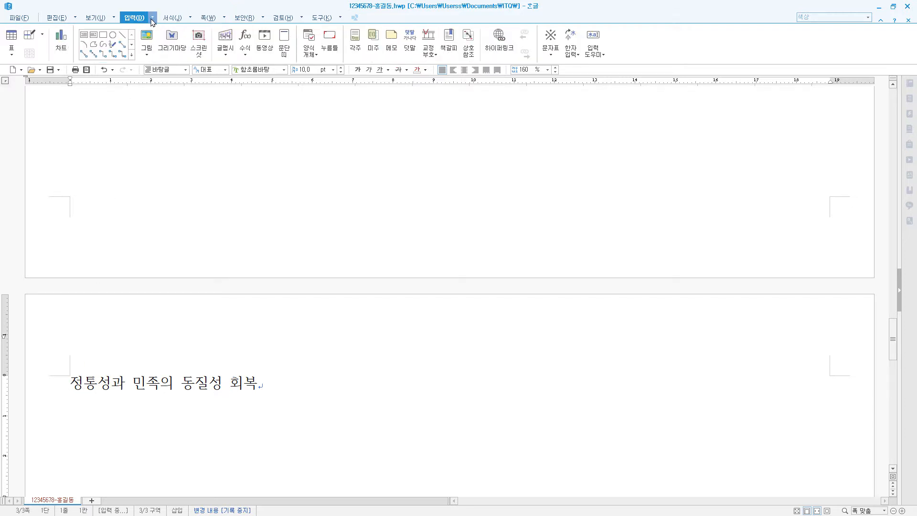
left_click(152, 19)
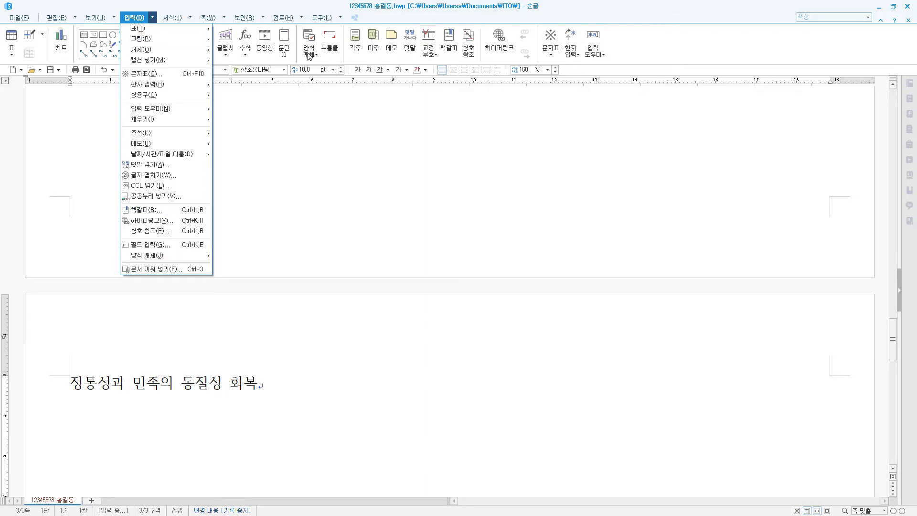
left_click(144, 210)
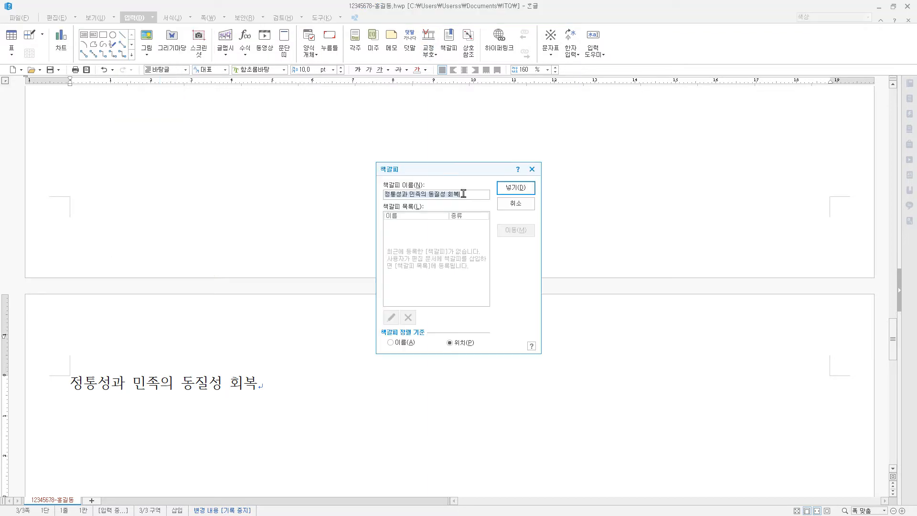
type("통일")
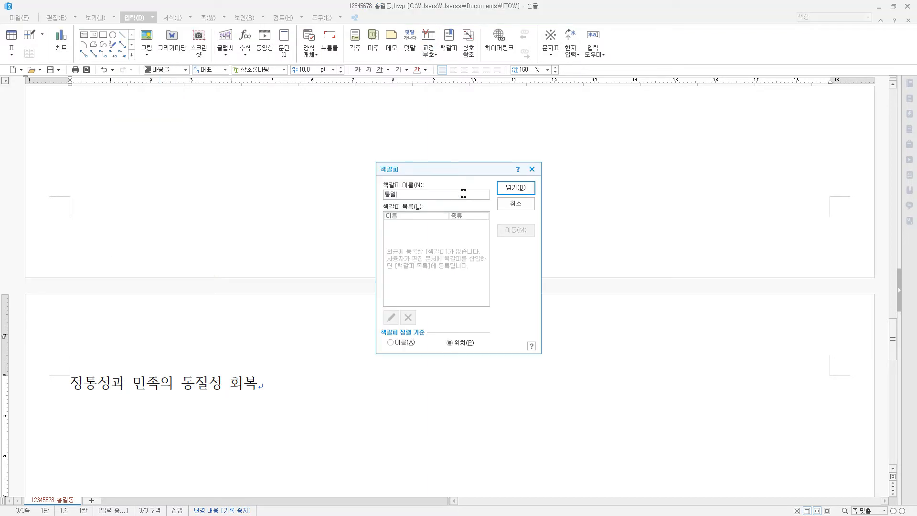
left_click(528, 187)
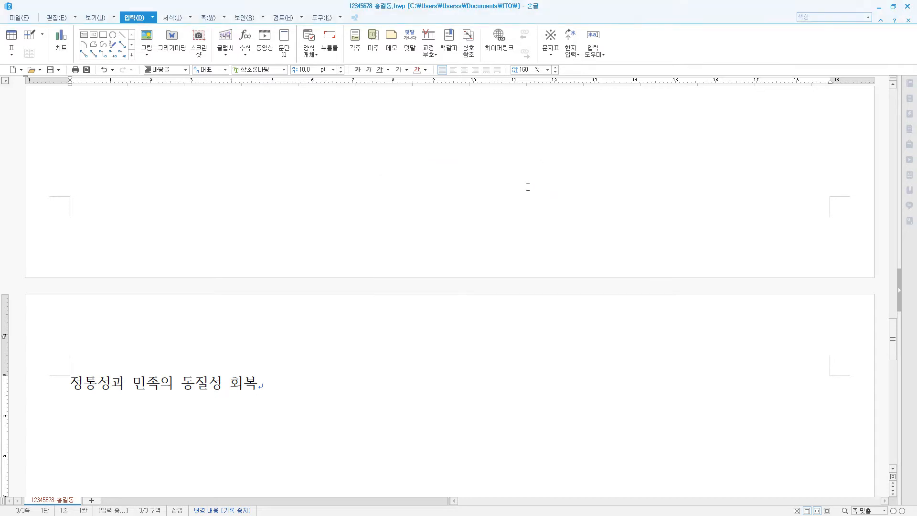
Below "1.", enter the English paragraph beginning "In 1960, public discussions on unification issues" and the Korean paragraph beginning "1960년대 통일 문제에 대한"
scroll(505, 214, "up", 15)
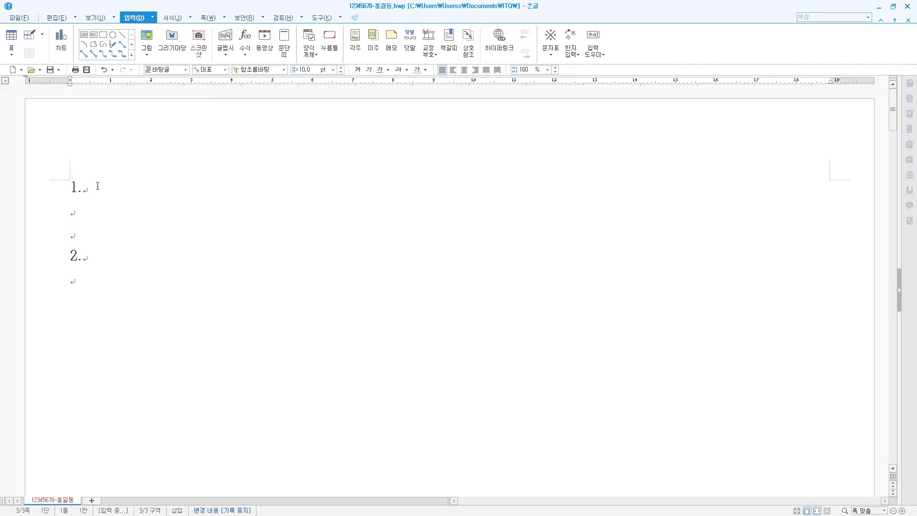
left_click(102, 189)
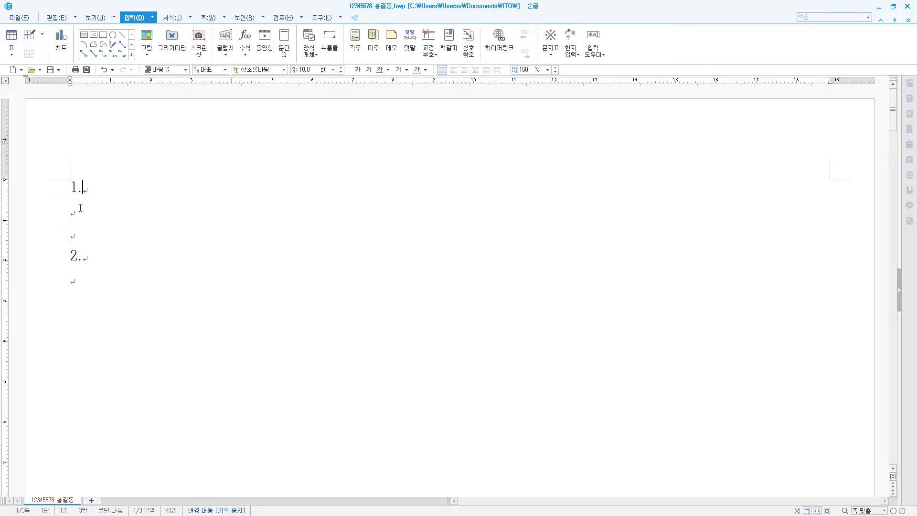
left_click(79, 210)
type("In 1960, public discussions on unification issues sprang up in various sectors in South Korean society and government felt the need to listen to the public and set up a consistent unification policy.")
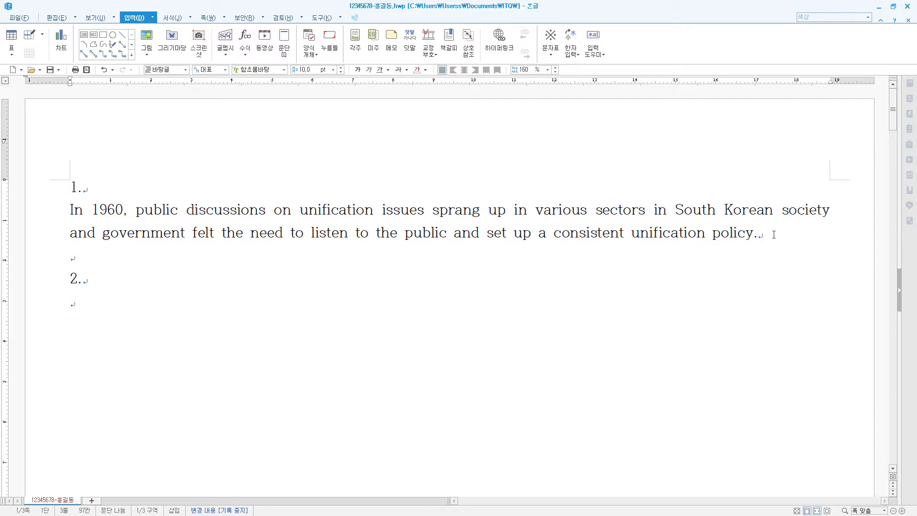
key("Return")
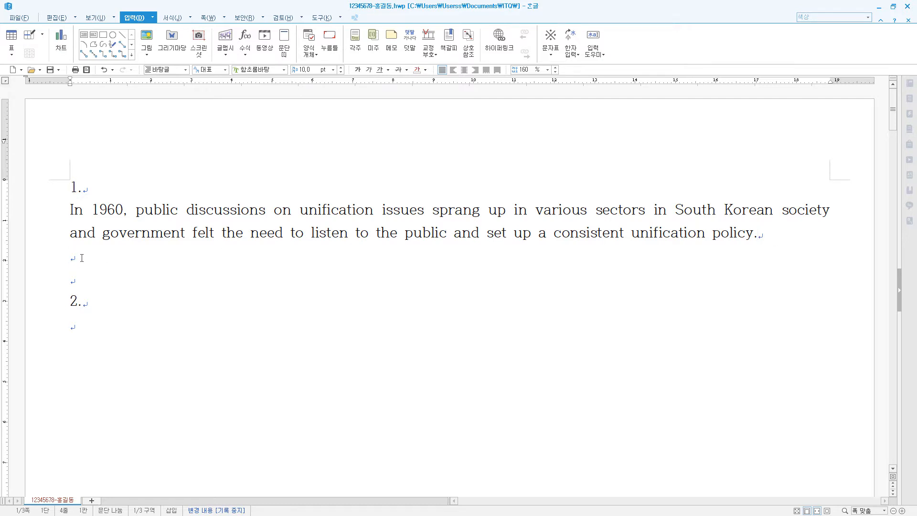
type("1960년대 통일 문제에 대한 대중의 논의는 한국 사회의 여러 분야에서 시작되었고, 정부는 국민들의 말에 귀를 기울이고 일관된 통일 정책을 수립할 필요성을 느꼈다.")
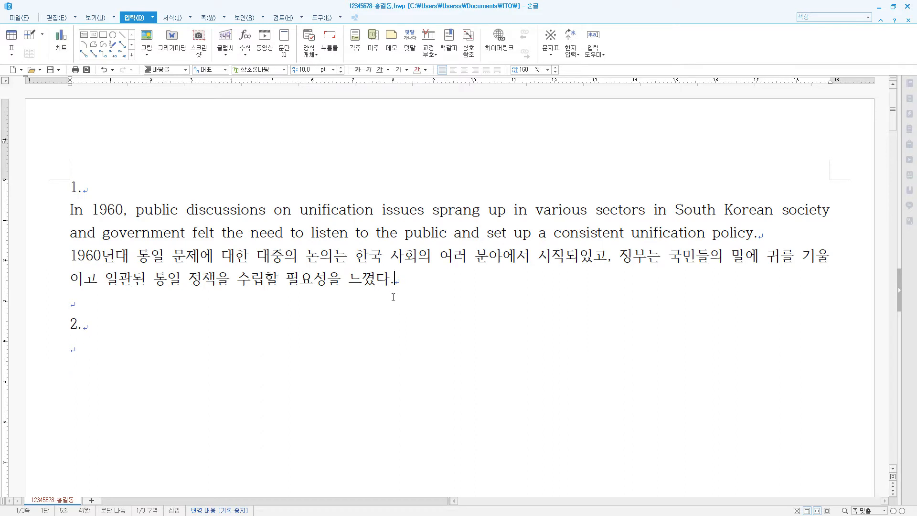
key("Return")
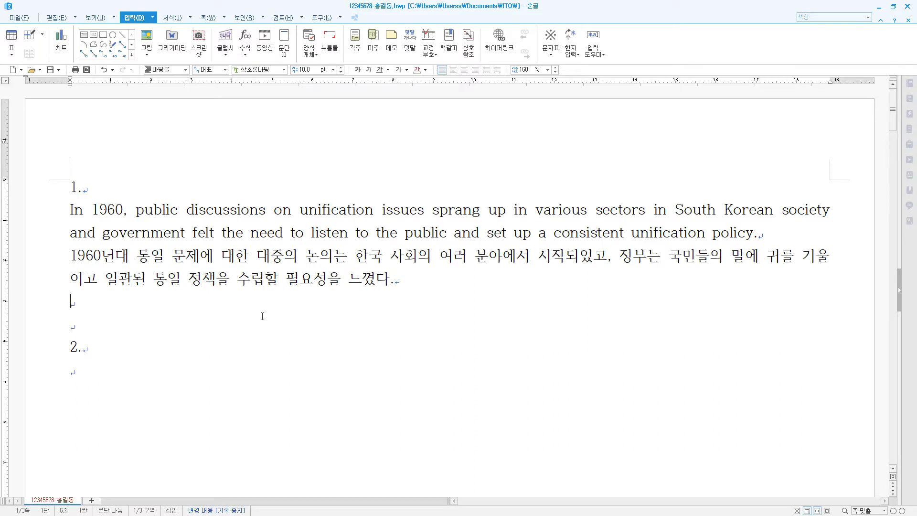
key("BackSpace")
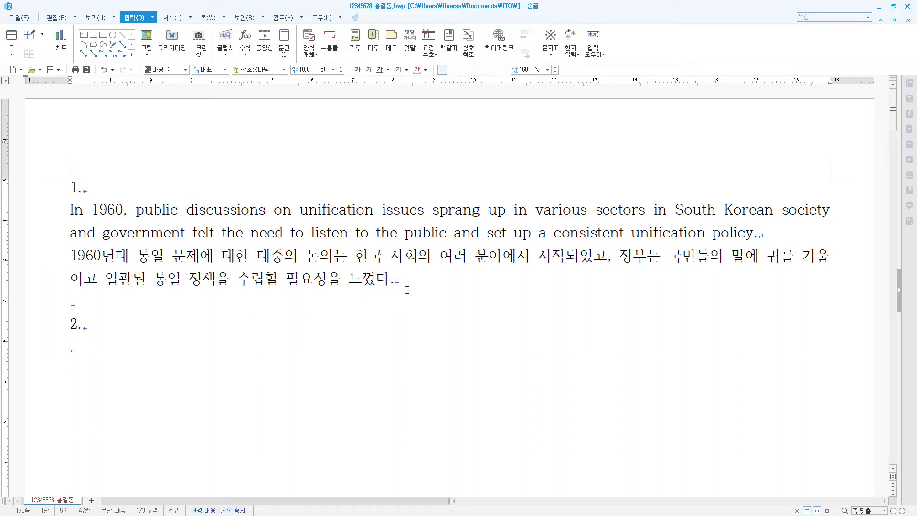
Select the English and Korean paragraphs and begin a new paragraph-type style named "unification" for them
left_click_drag(410, 274, 69, 212)
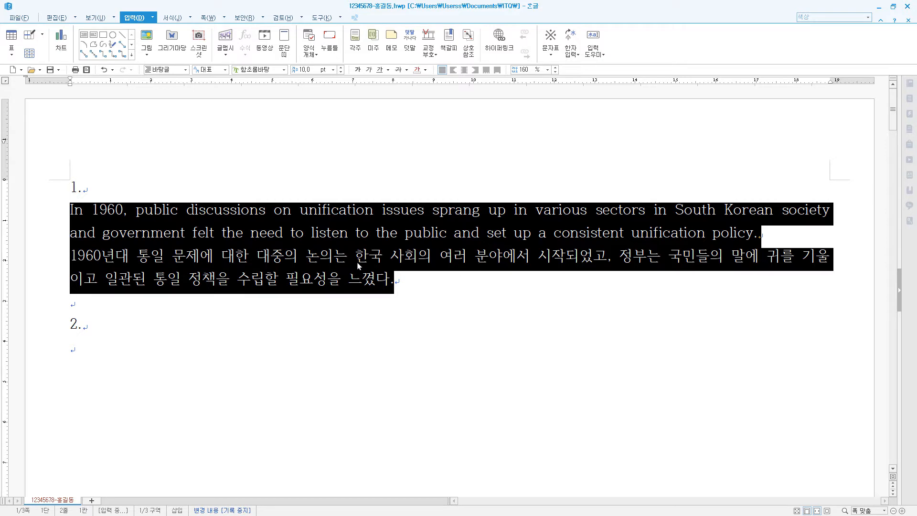
key("F6")
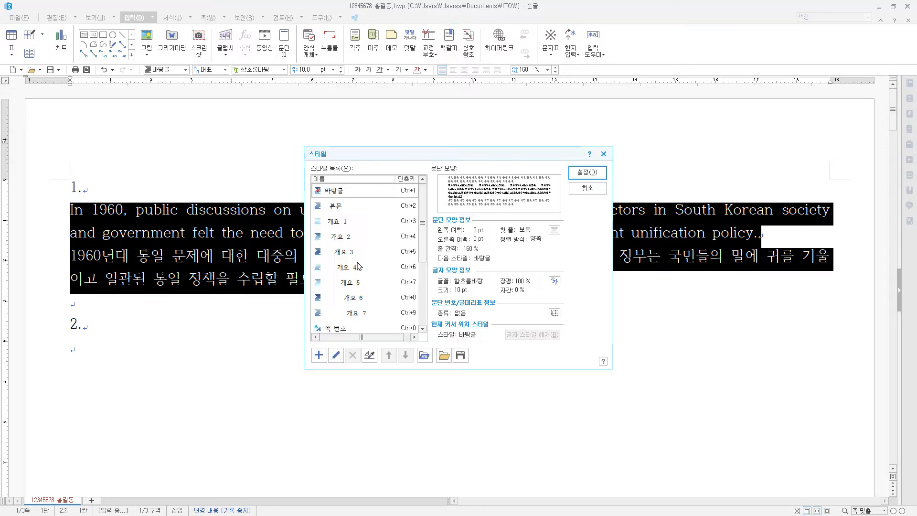
left_click(321, 362)
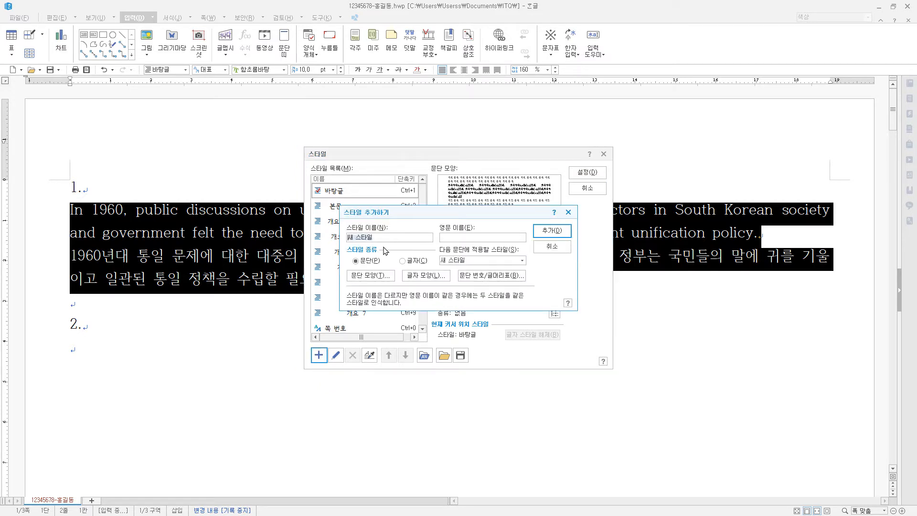
type("unification")
left_click(362, 262)
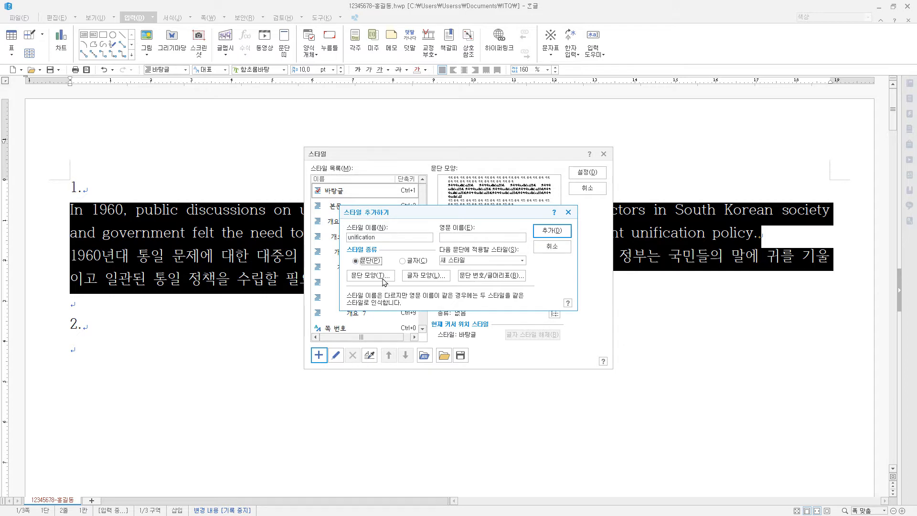
Set the unification style's paragraph shape to a 15 pt left margin and 10 pt spacing below the paragraph
left_click(371, 276)
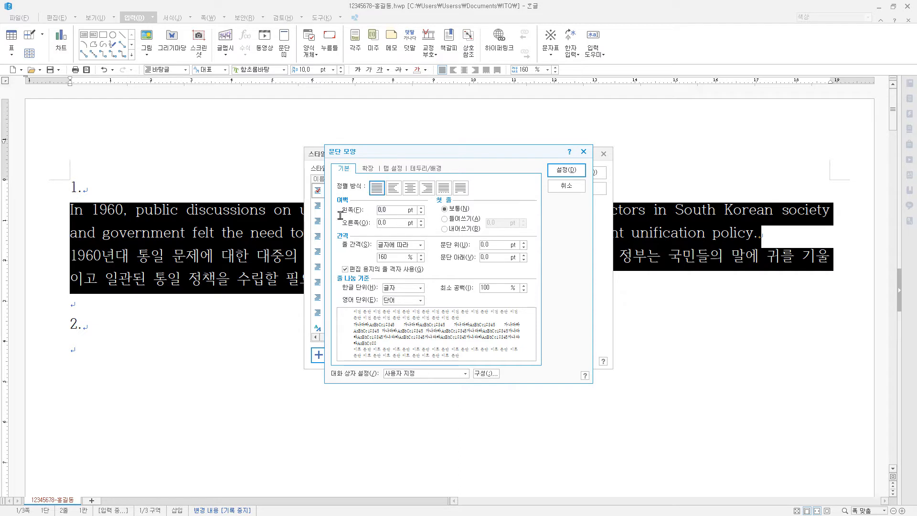
type("15")
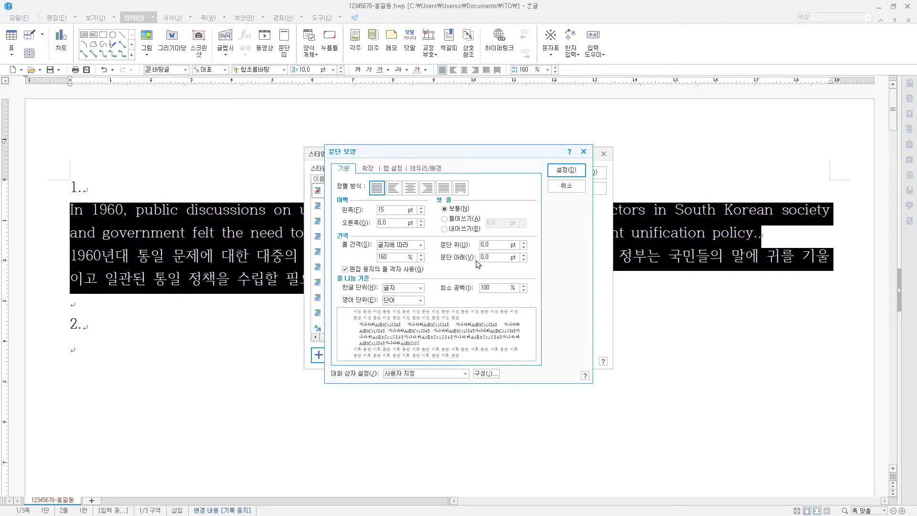
double_click(502, 258)
type("10")
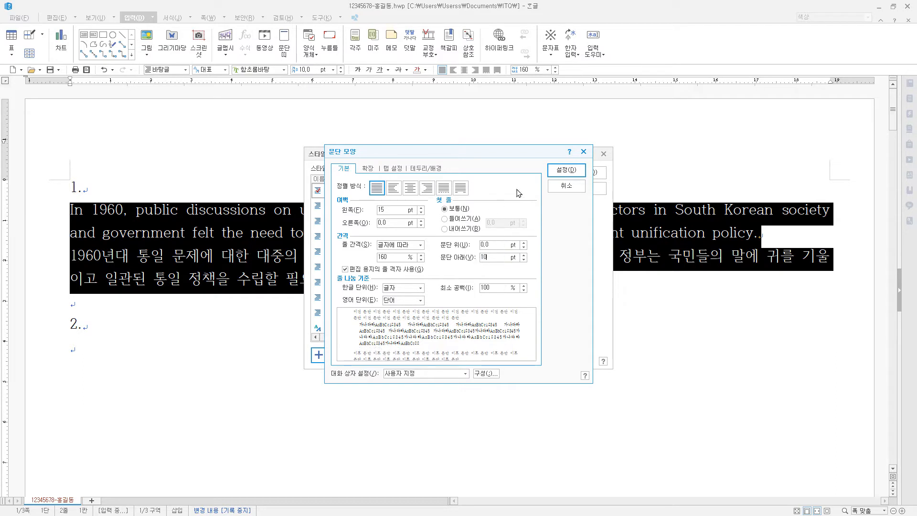
left_click(557, 172)
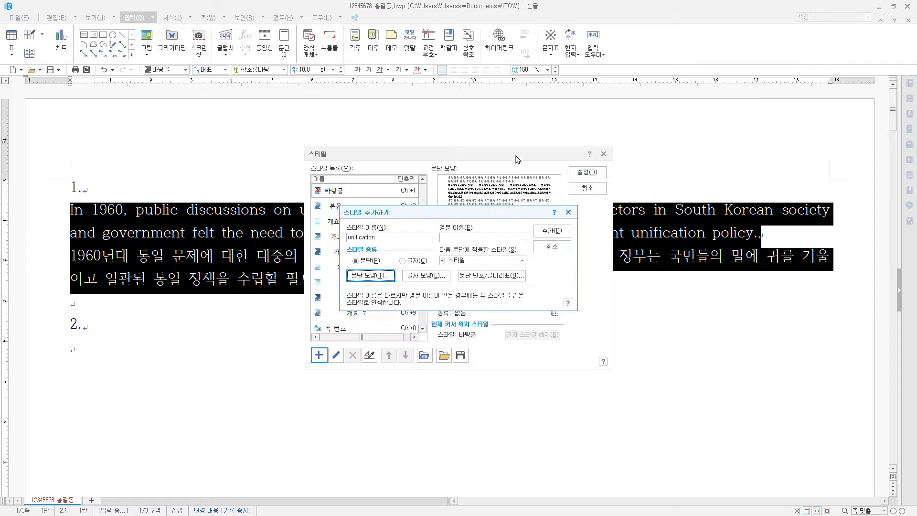
Set the unification style's character width (장평) to 95% and character spacing (자간) to 5%
left_click(434, 276)
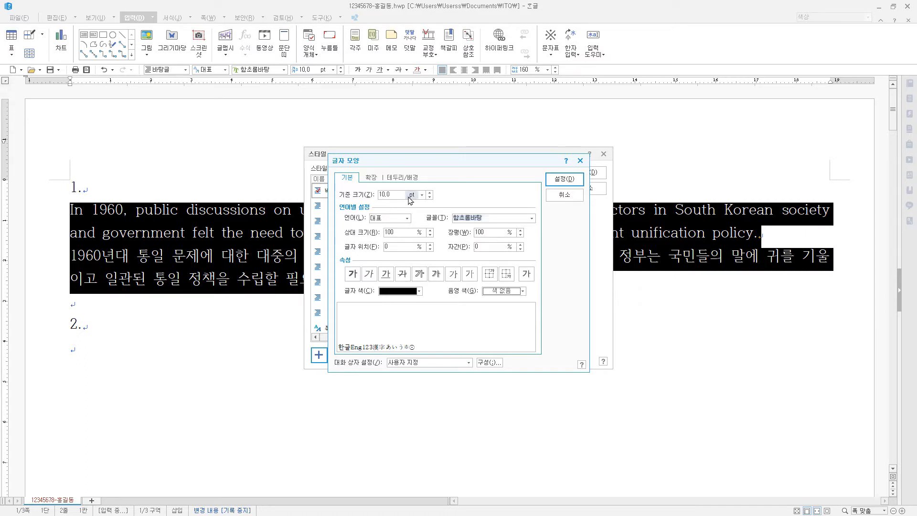
left_click(494, 232)
type("95")
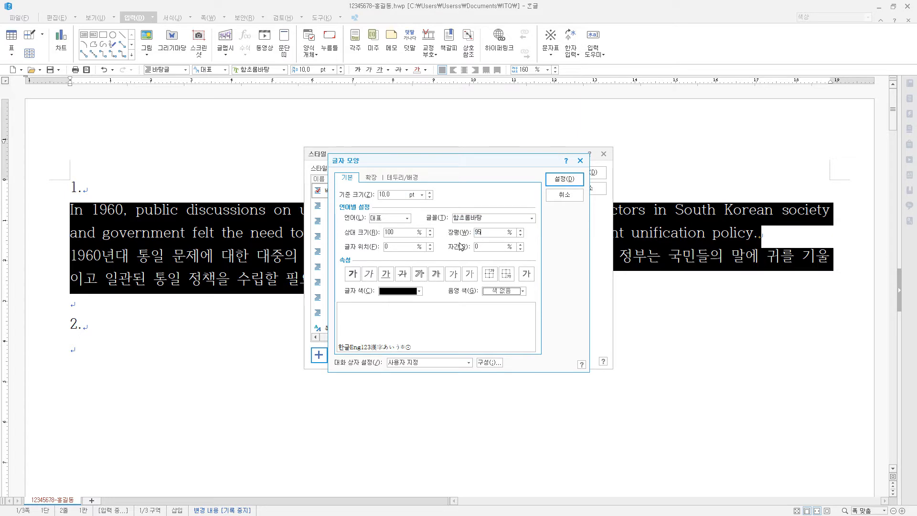
left_click(487, 248)
type("5")
Set the style's Korean (한글) font to 돋움 and its English (영문) font to 굴림
left_click(407, 218)
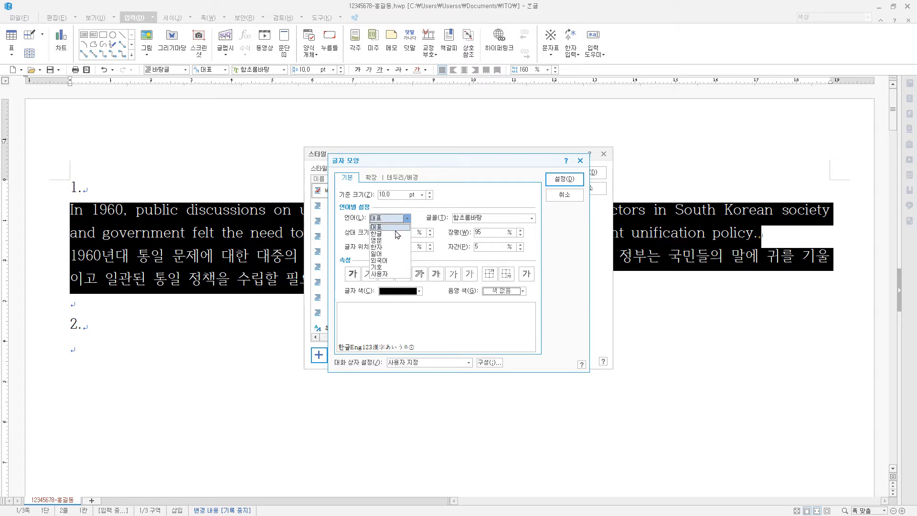
left_click(395, 234)
left_click(487, 218)
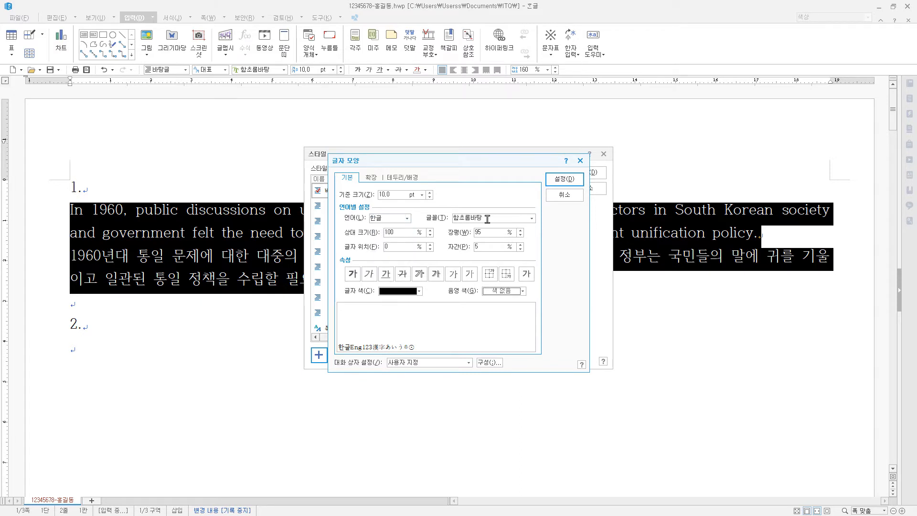
type("돋움")
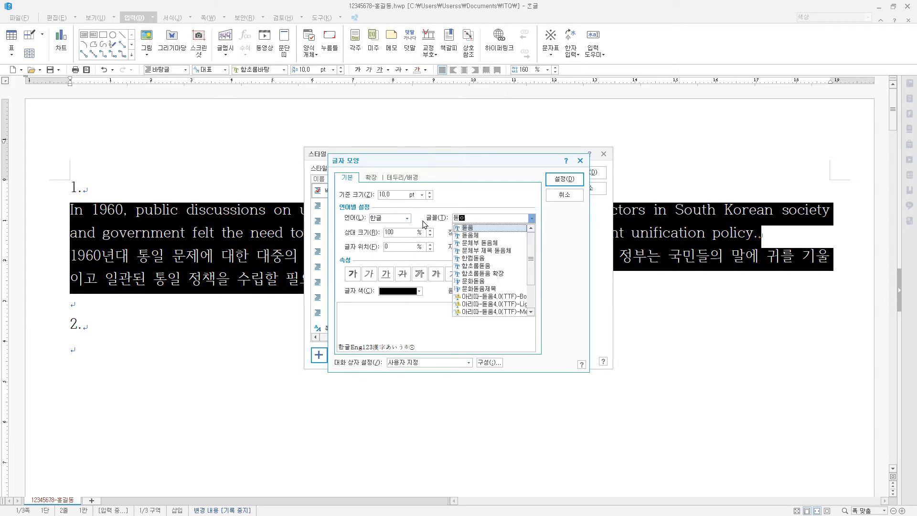
left_click(498, 229)
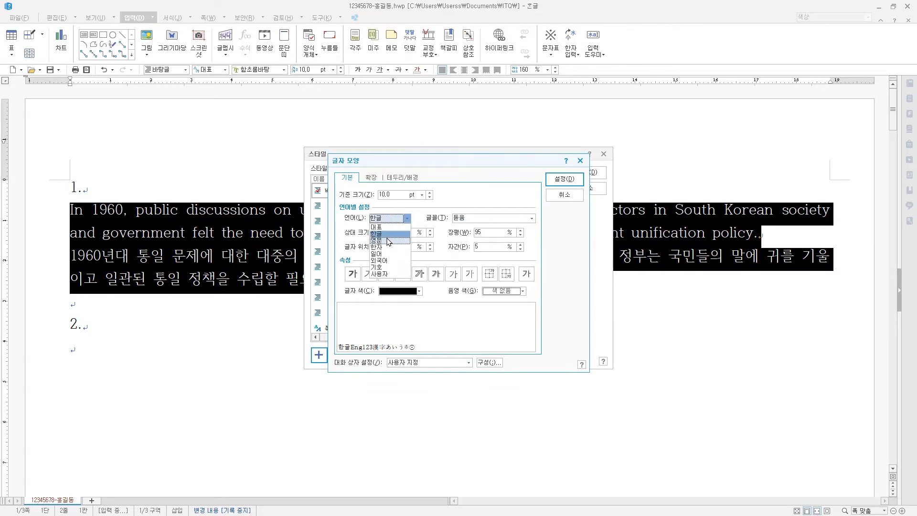
left_click(388, 240)
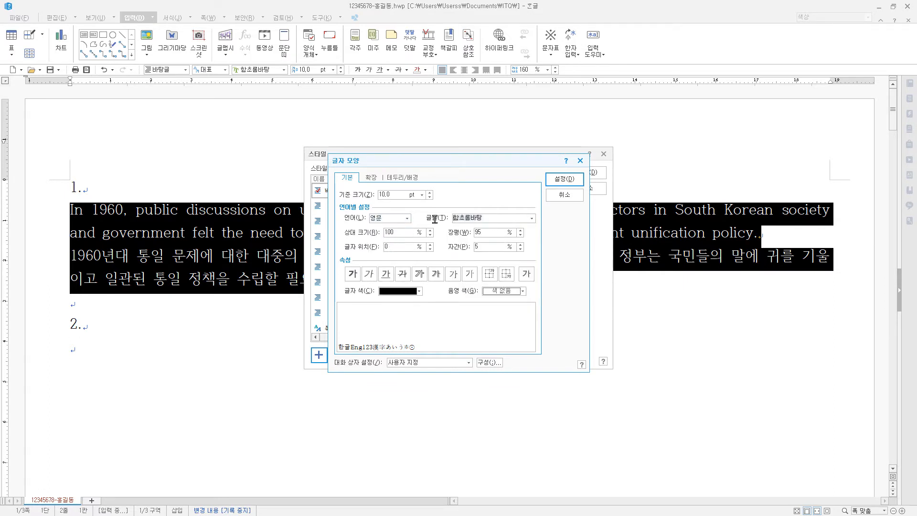
type("굴림")
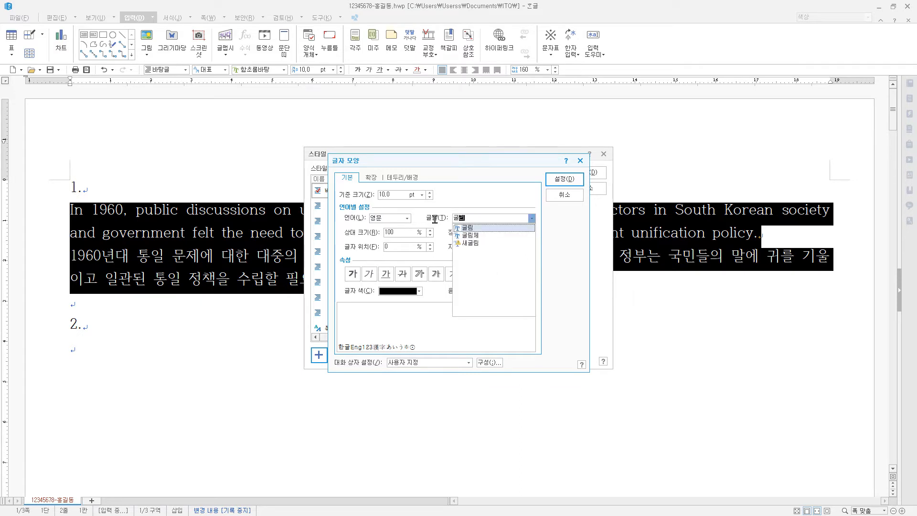
left_click(502, 228)
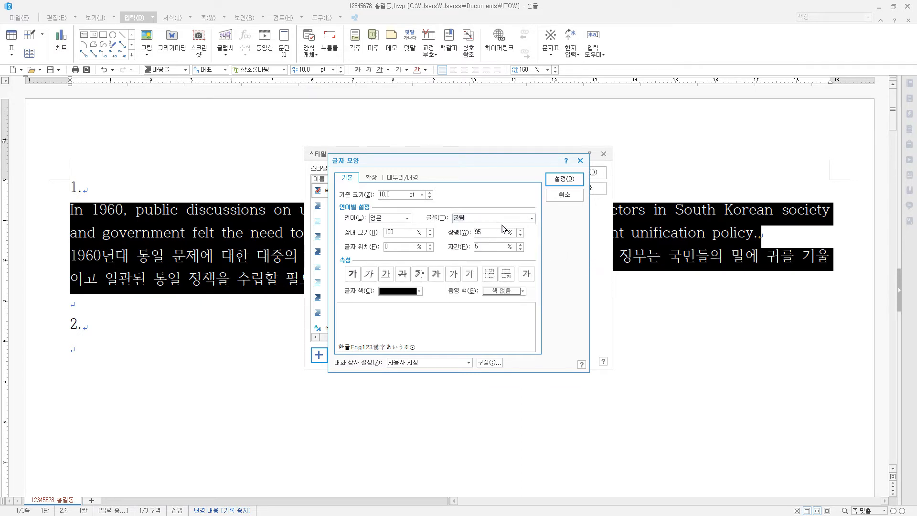
left_click(567, 180)
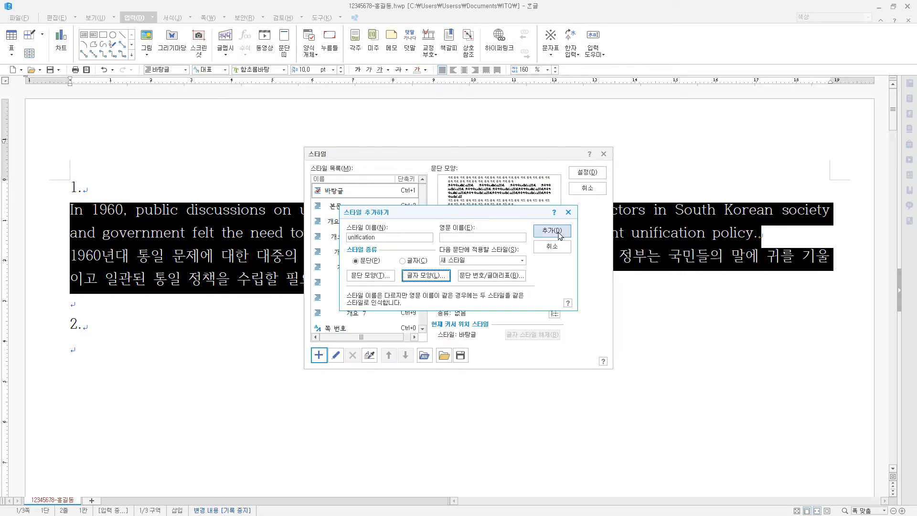
Add the unification style to the style list and apply it to the selected paragraphs
left_click(556, 231)
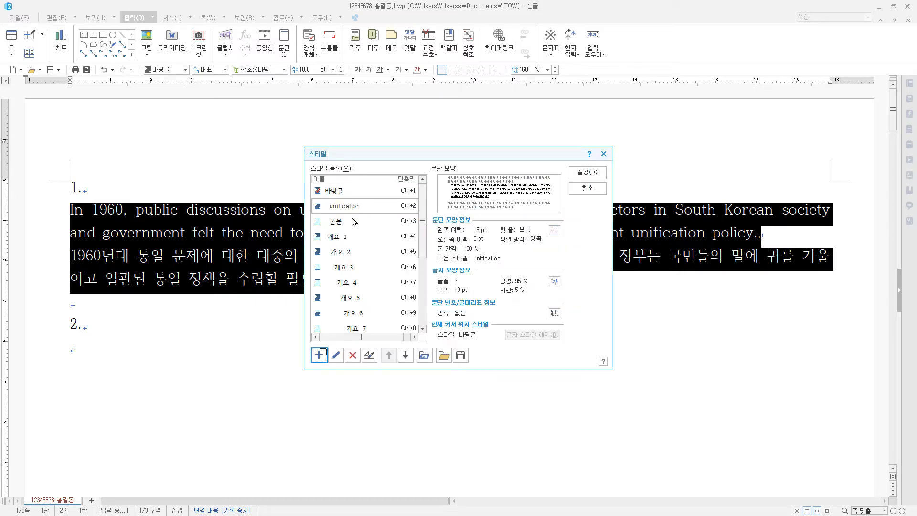
left_click(585, 174)
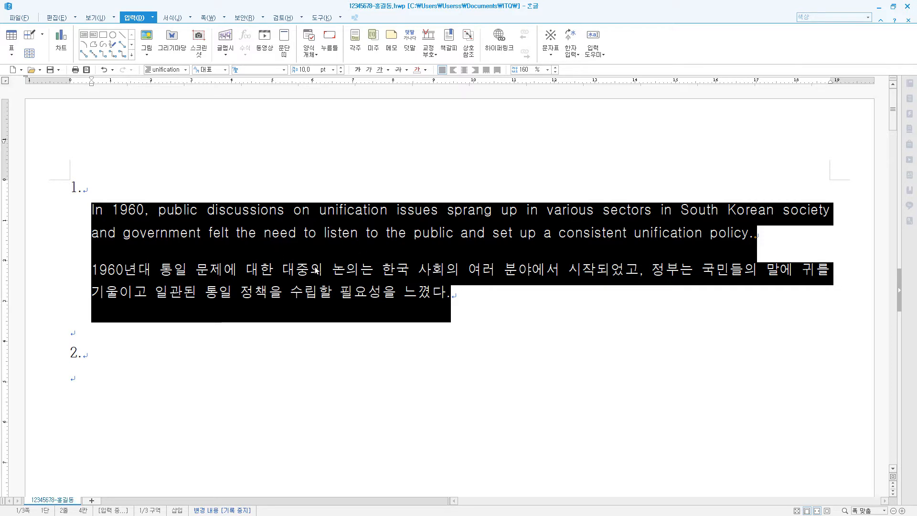
Below "2.", add a blank line and insert a table with 5 rows and 6 columns, treated as a character
scroll(188, 327, "down", 3)
left_click(93, 312)
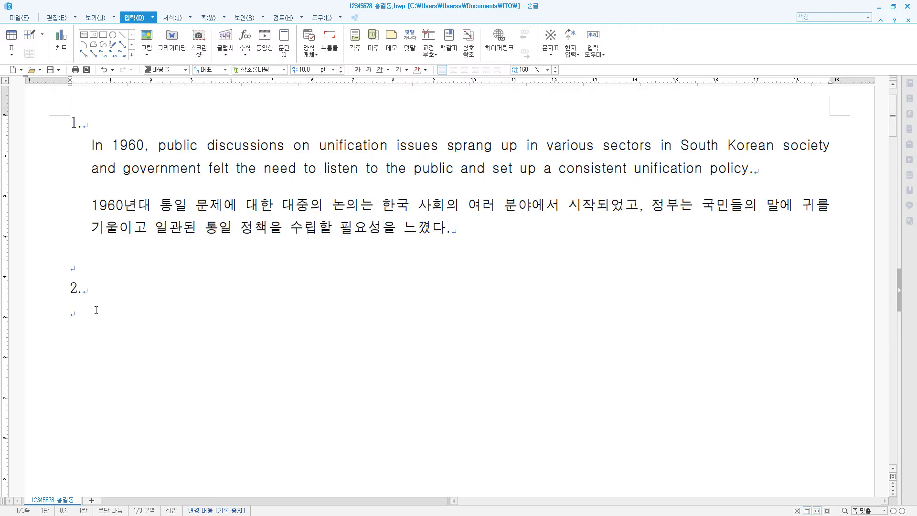
key("Return")
left_click(75, 311)
left_click(12, 38)
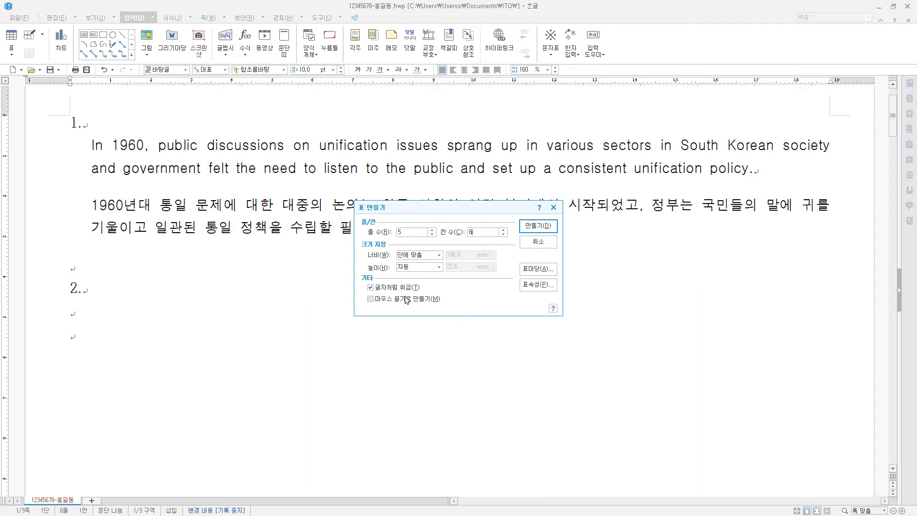
left_click(542, 226)
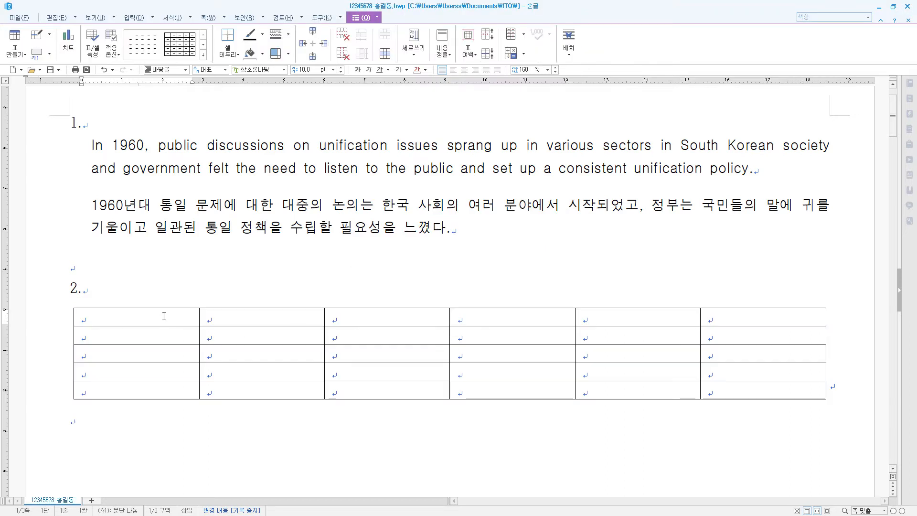
Set the font of all table cells to 돋움 and center their contents
left_click_drag(164, 316, 761, 390)
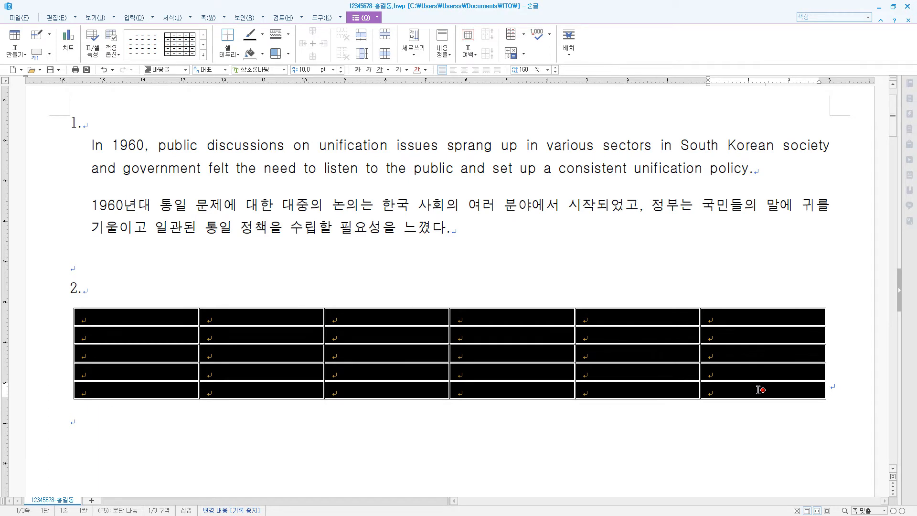
left_click(271, 69)
type("돋움")
left_click(288, 84)
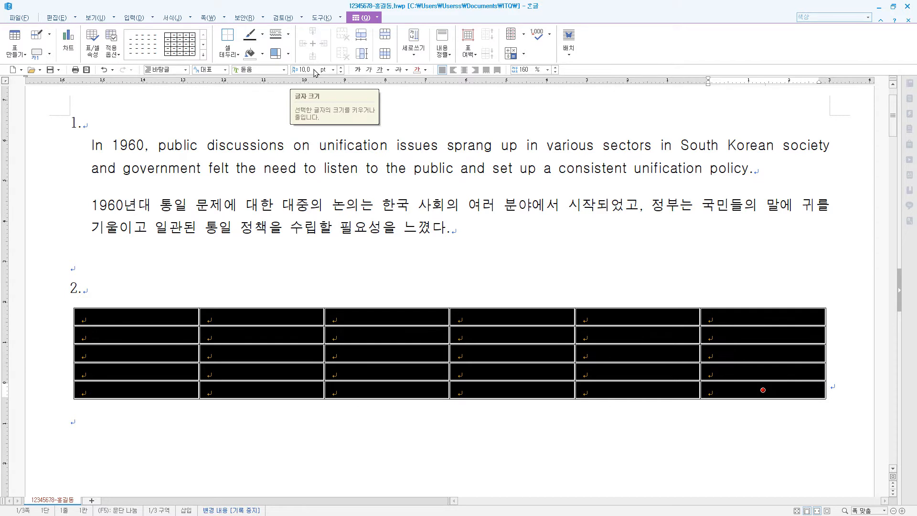
left_click(464, 70)
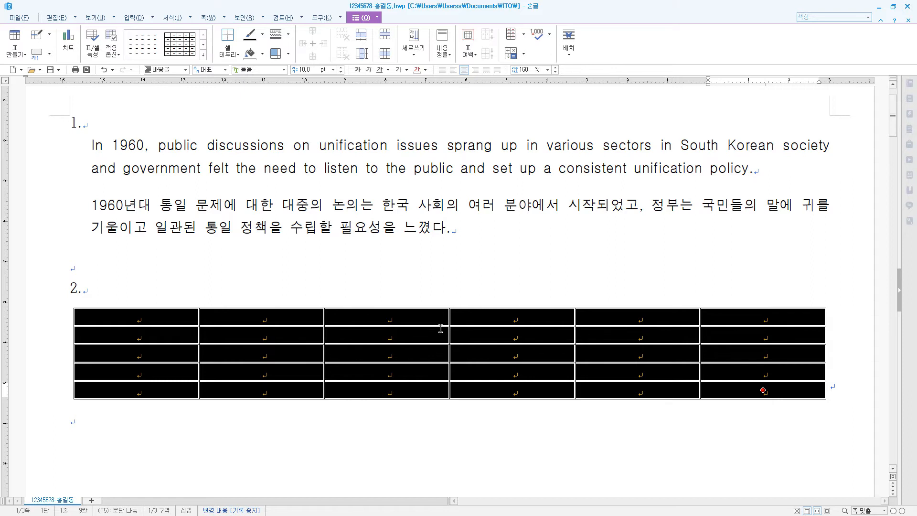
Right-align the table cells in rows 2 to 5 of columns 2 to 6
left_click(287, 335)
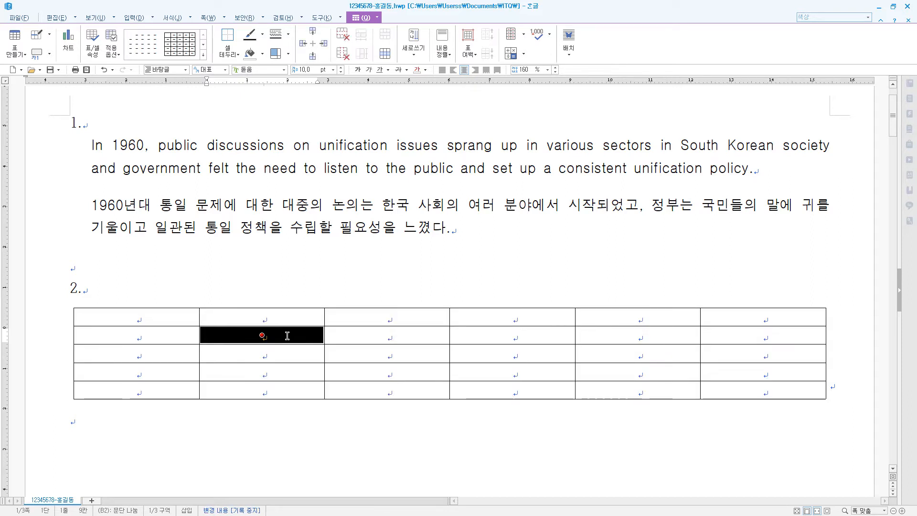
left_click_drag(287, 336, 792, 373)
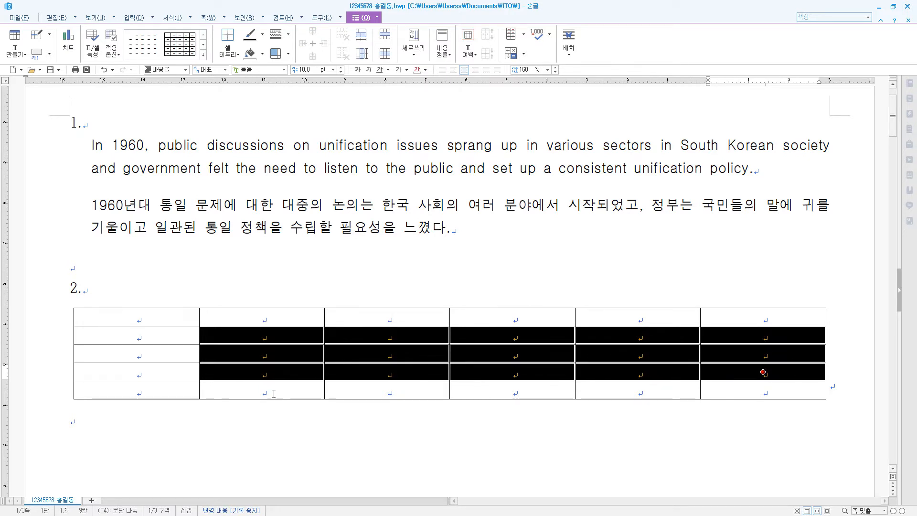
left_click(638, 390, "shift")
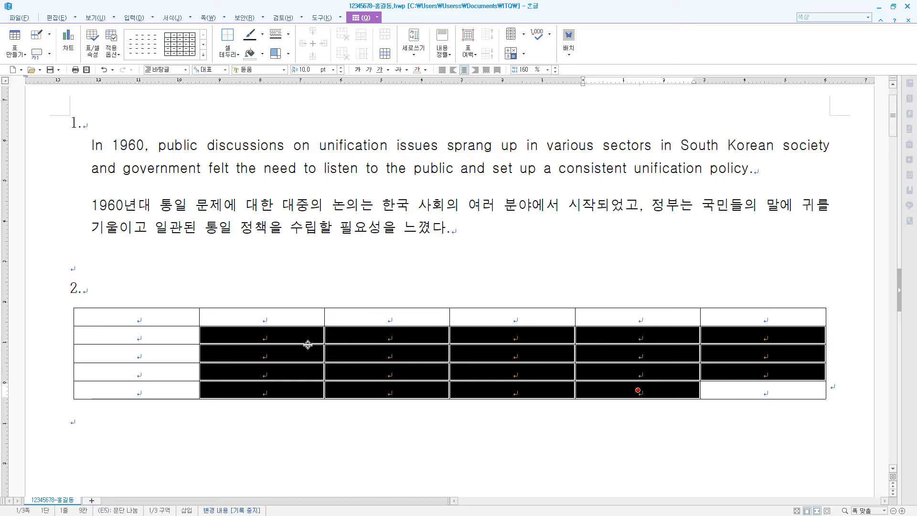
left_click_drag(299, 335, 791, 387)
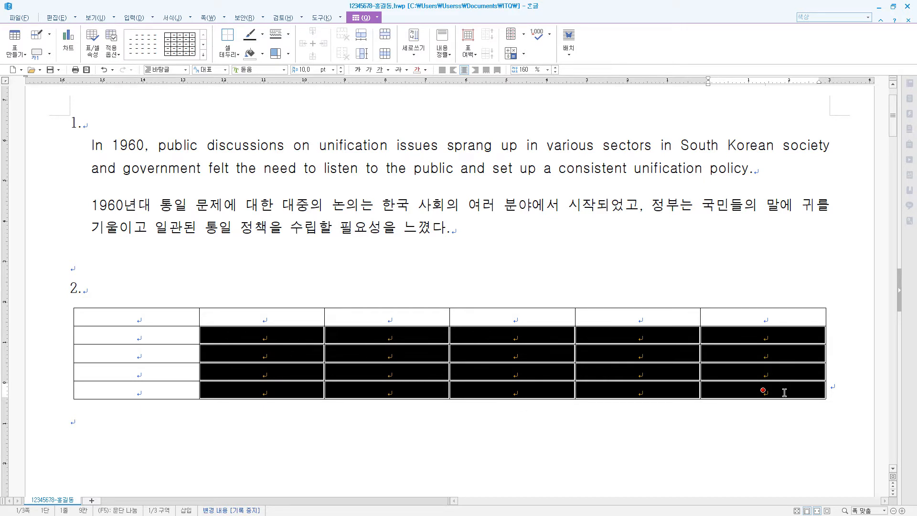
left_click(475, 70)
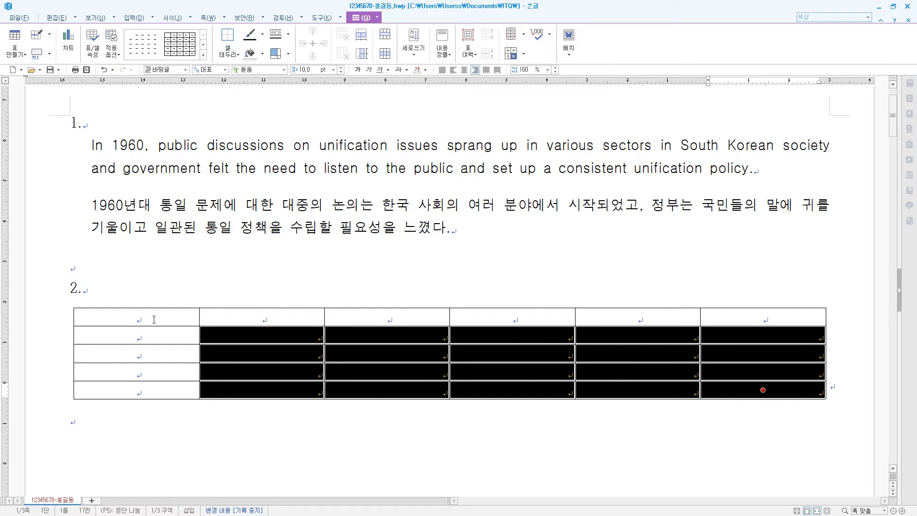
Enter 1,007 in the second cell of the table's third row and remove its thousands comma
left_click(154, 319)
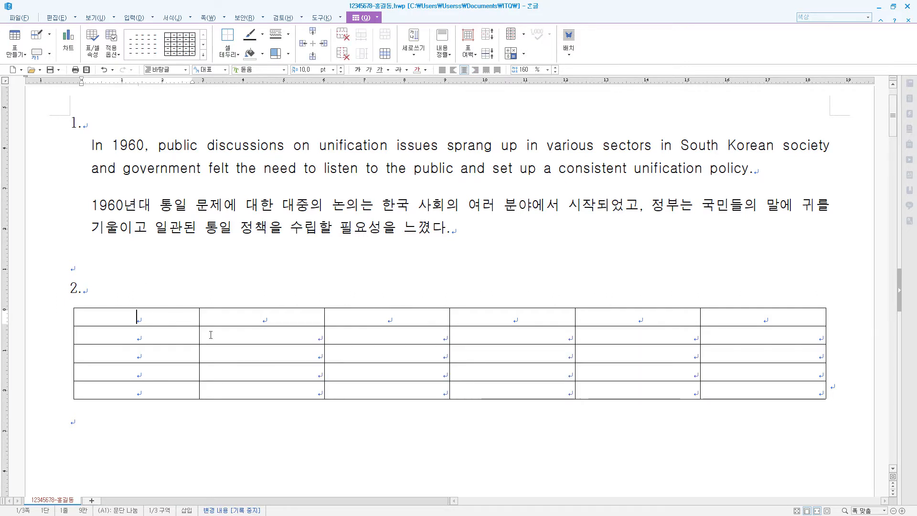
left_click(269, 354)
type("1,007")
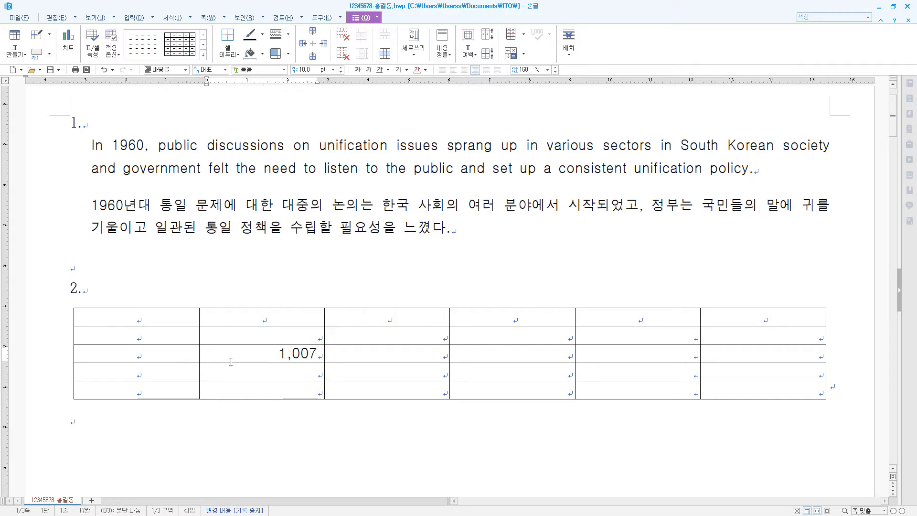
key("Left")
key("Left")
key("Left")
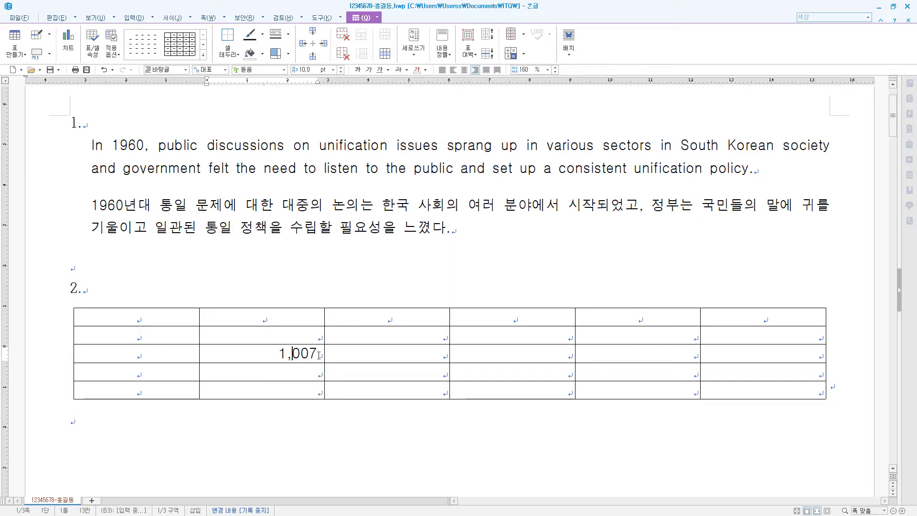
key("BackSpace")
Paste the region data into the table, with headers 지역, 서울, 부산, 평양, 청진, 합계 and rows for 1970년, 2000년, 2018년 and 2020년
left_click(159, 313)
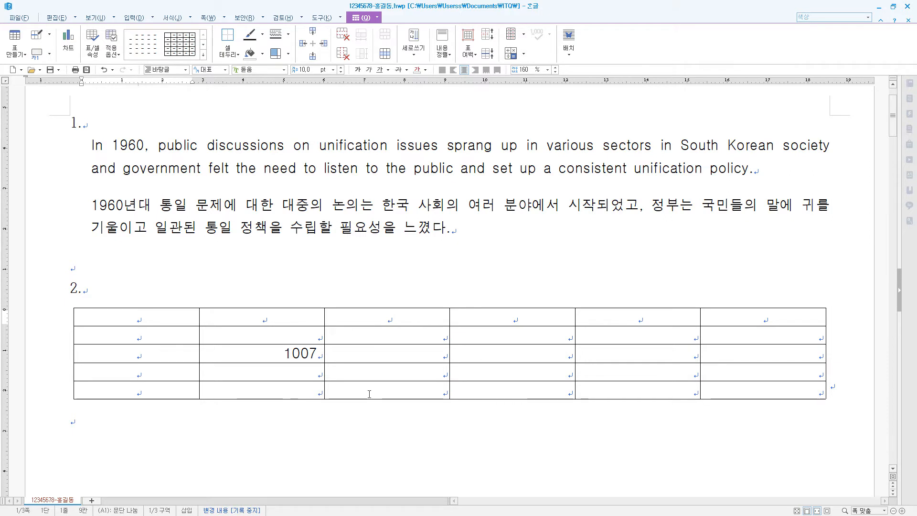
key("ctrl+v")
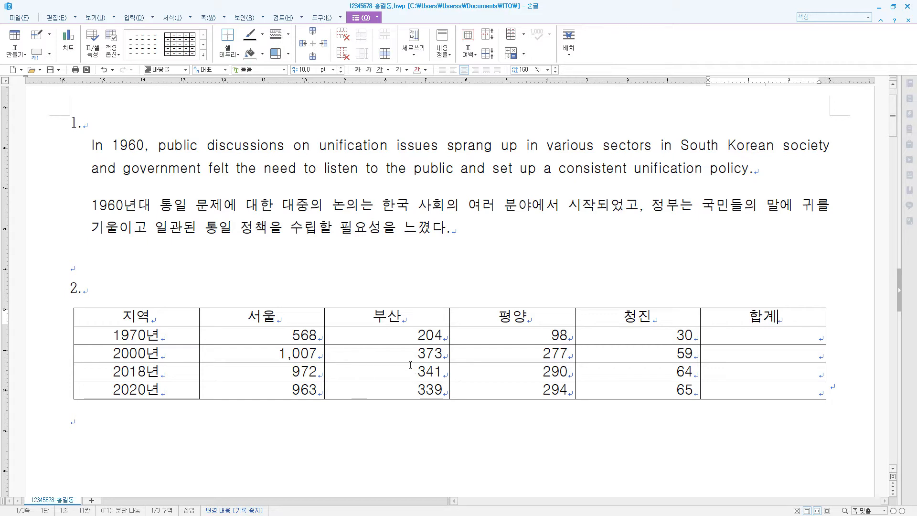
Fill the table cells from the header row to the 2018년 row, columns 지역 to 청진, with yellow (RGB 255,255,0)
left_click_drag(174, 317, 647, 373)
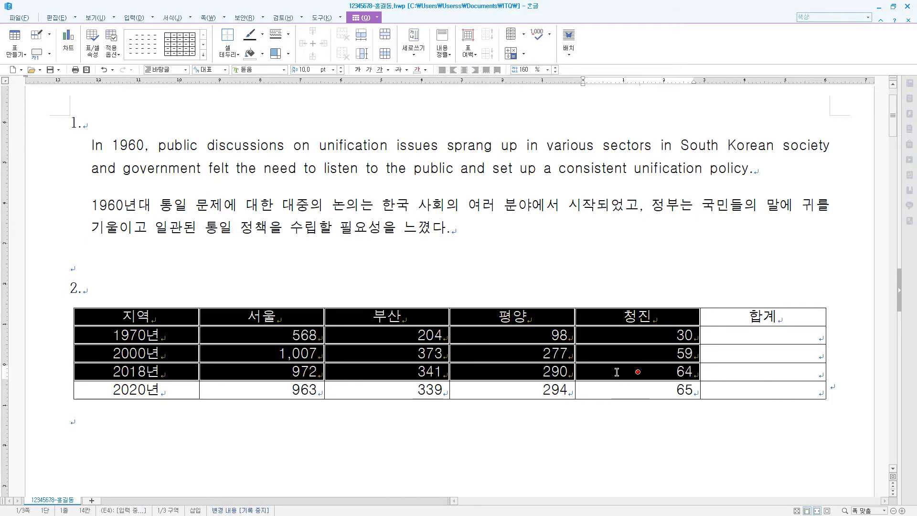
key("l")
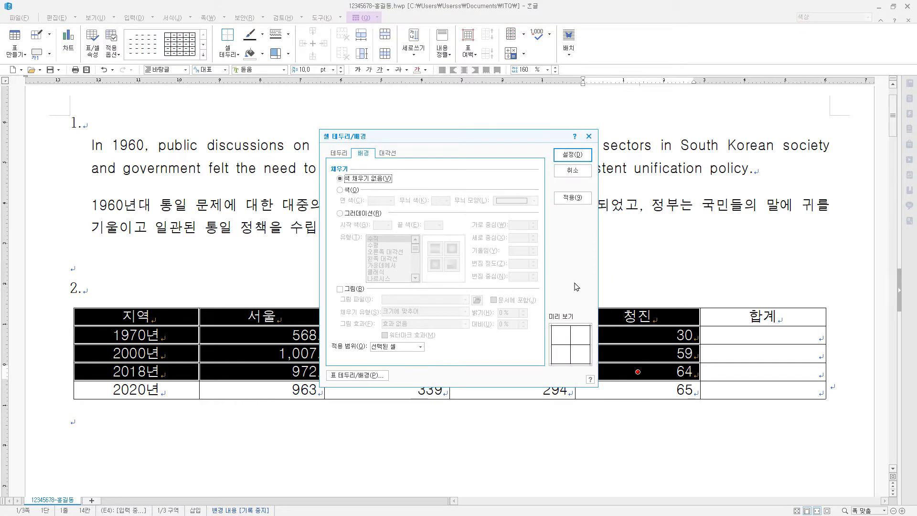
left_click(344, 190)
left_click(391, 201)
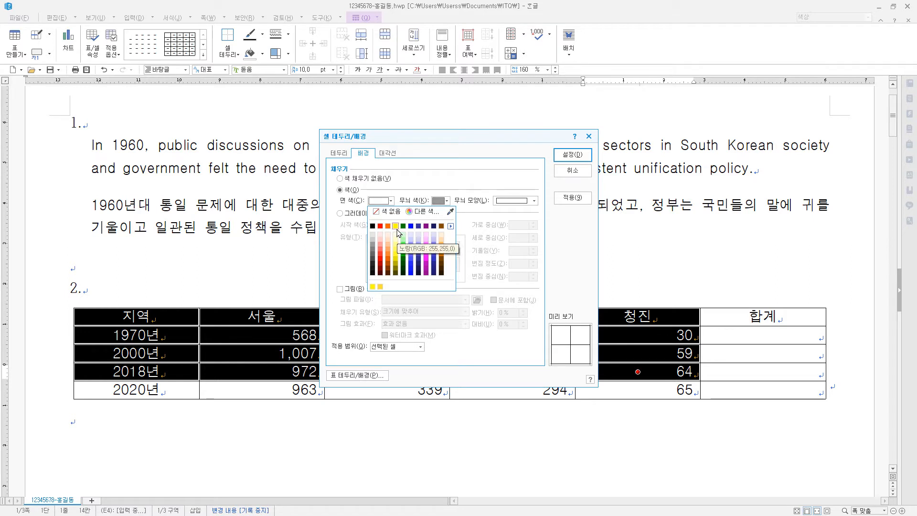
left_click(450, 226)
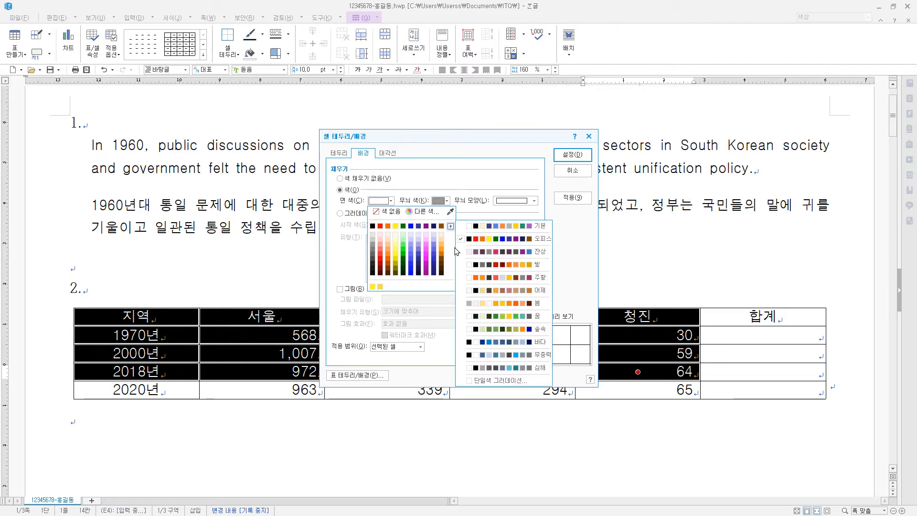
left_click(542, 241)
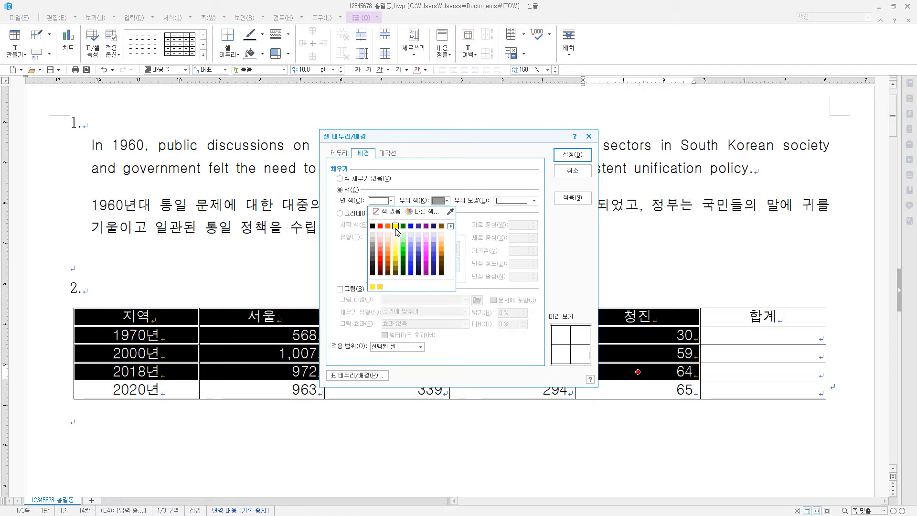
left_click(396, 227)
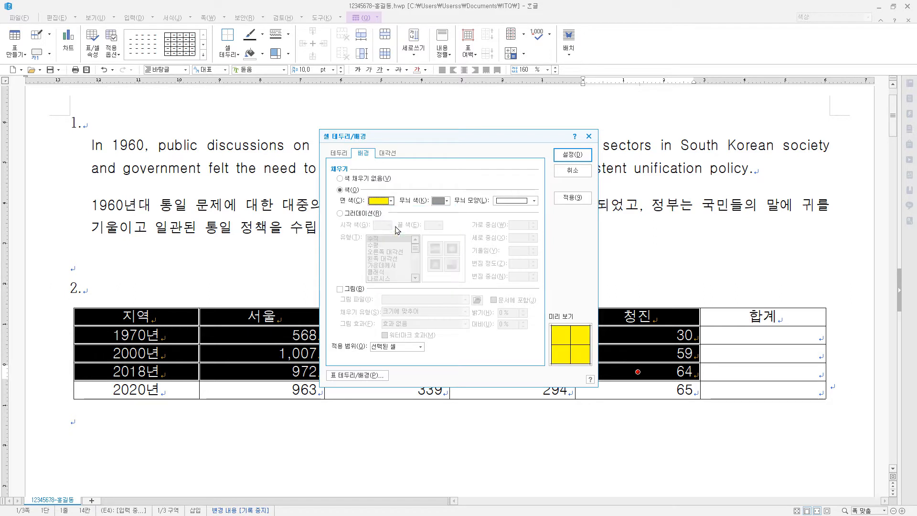
left_click(572, 154)
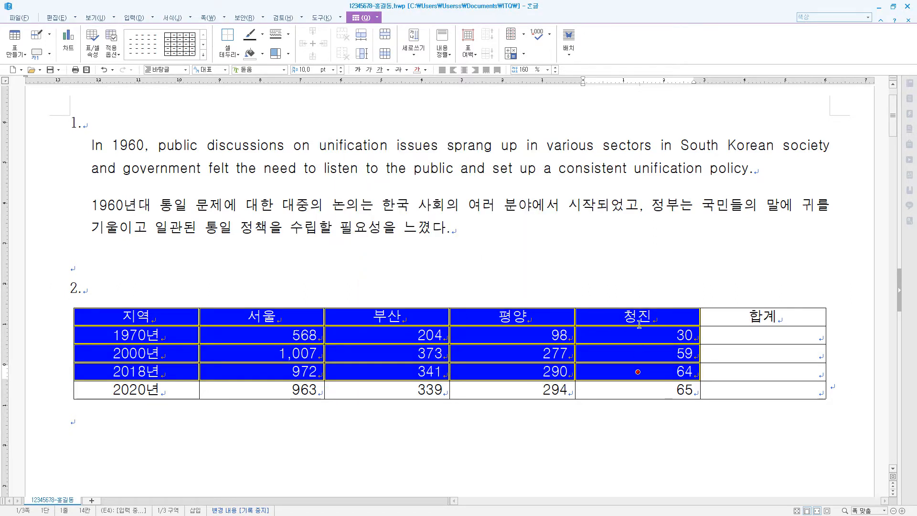
Calculate the 합계 cells for 1970년, 2000년 and 2018년 with a block sum of each row's city values
left_click(764, 335)
left_click_drag(773, 334, 776, 375)
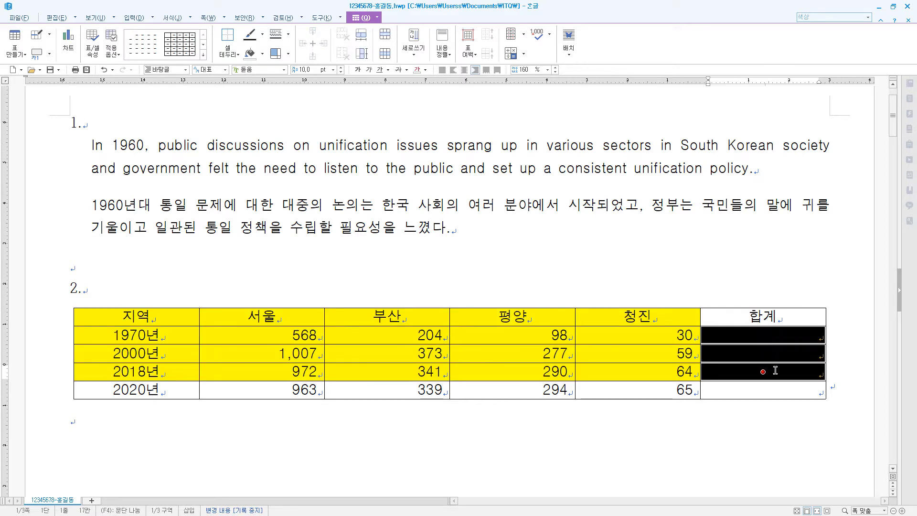
left_click_drag(300, 337, 764, 371)
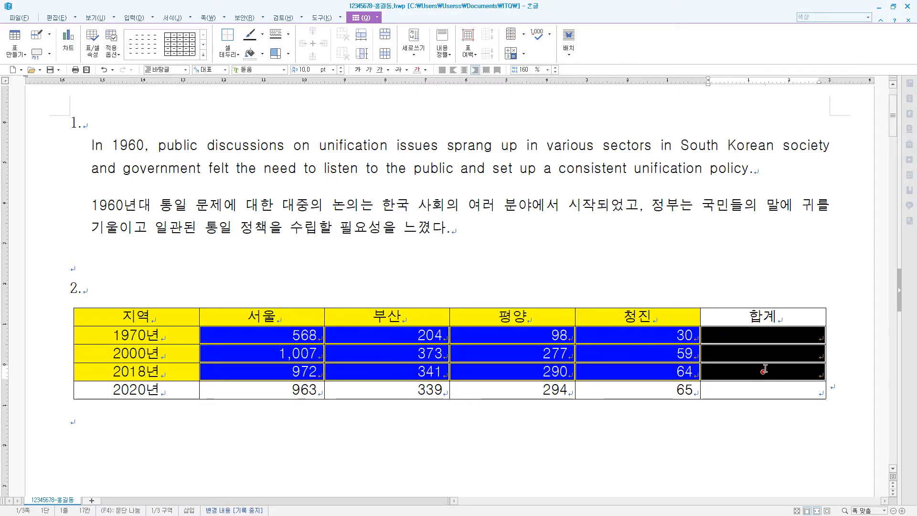
right_click(717, 335)
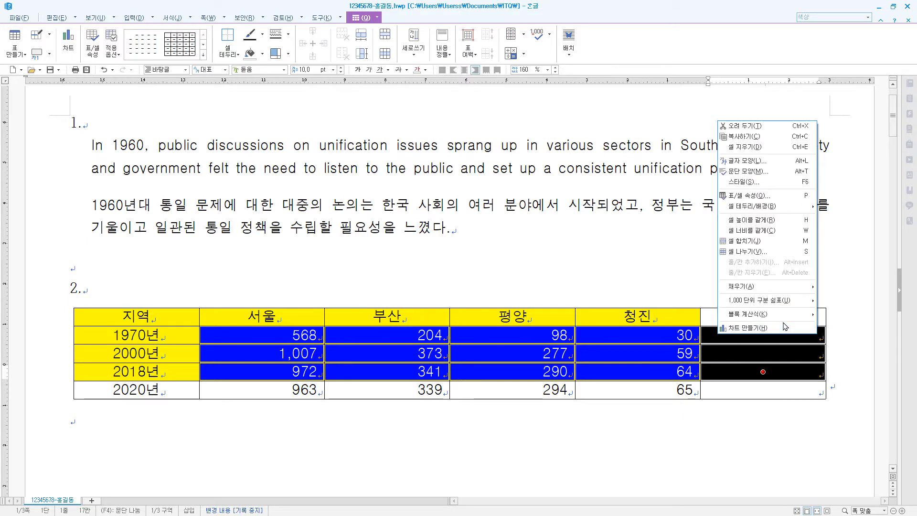
mouse_move(779, 316)
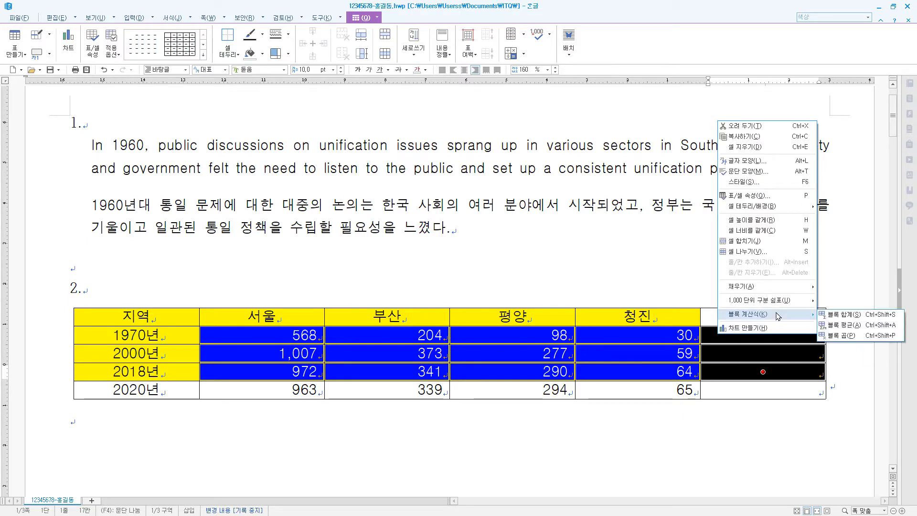
left_click(843, 314)
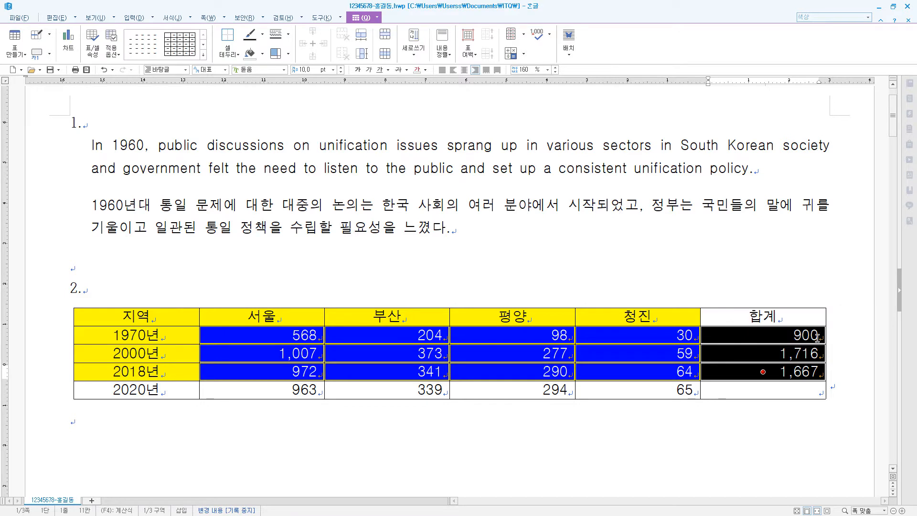
Add a caption above the population table
left_click(604, 336)
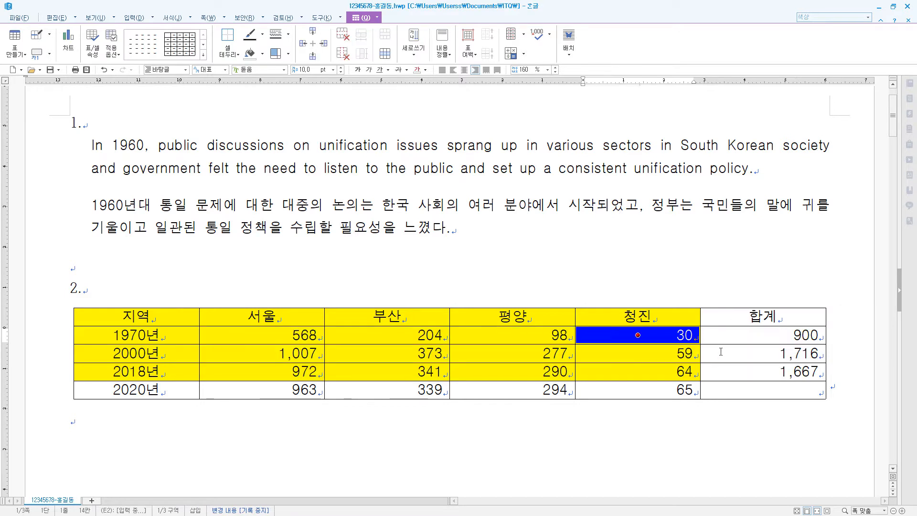
left_click(604, 336)
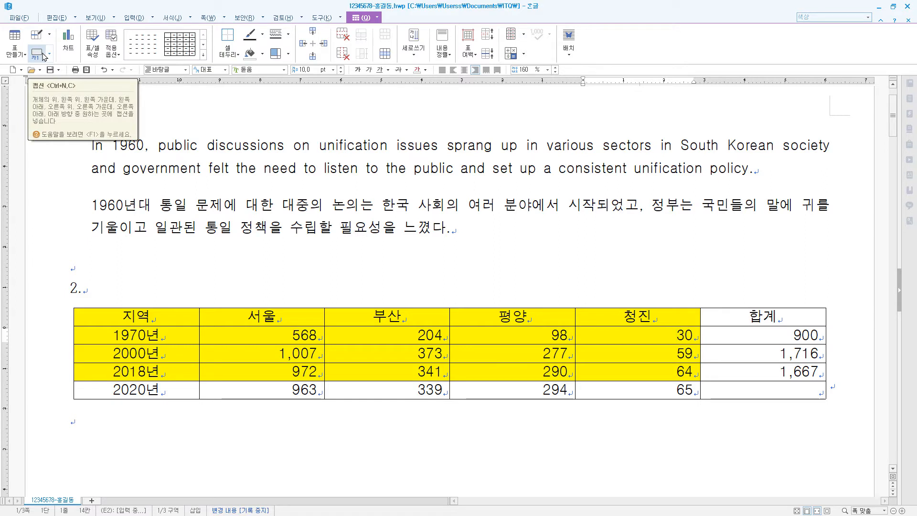
key("ctrl+z")
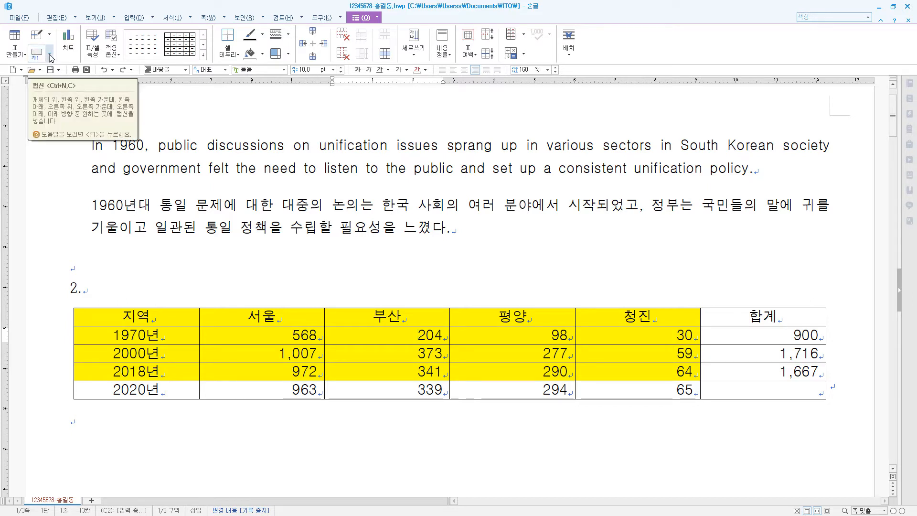
left_click(50, 57)
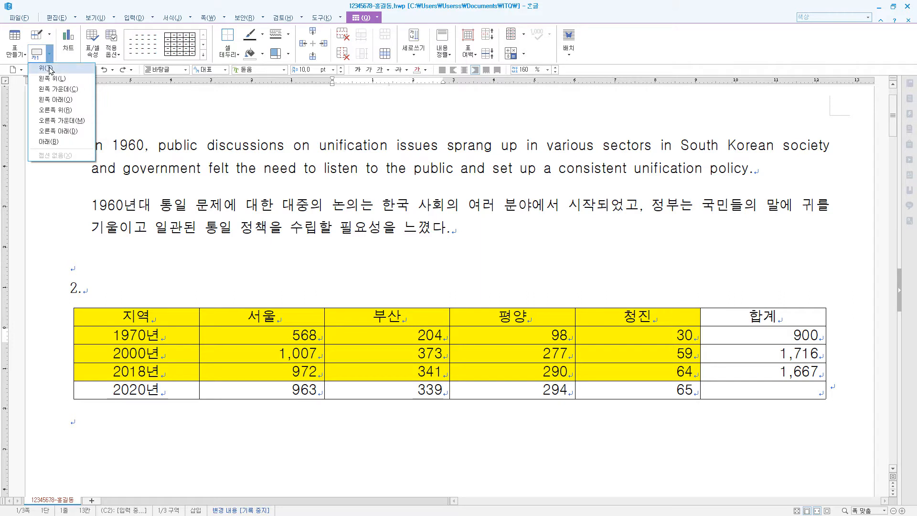
left_click(47, 68)
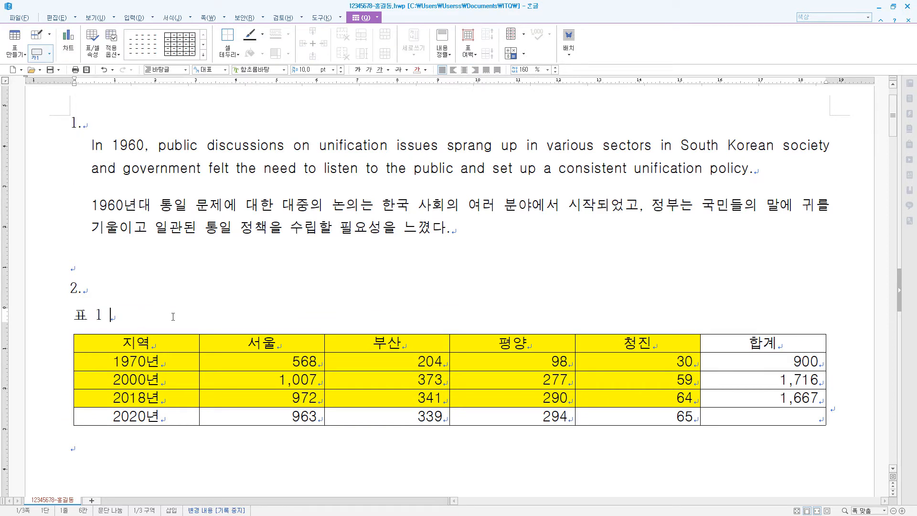
Replace the default caption text with 남북 주요도시 인구현황(단위 : 만 명)
left_click_drag(173, 316, 47, 314)
key("ctrl+v")
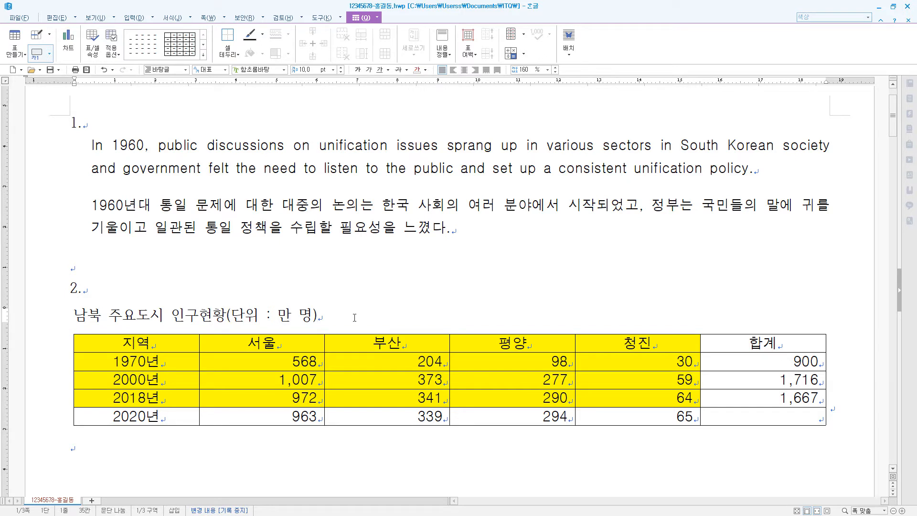
key("BackSpace")
key("BackSpace")
Set the table caption's font to 돋움 and right-align it
left_click_drag(355, 318, 54, 322)
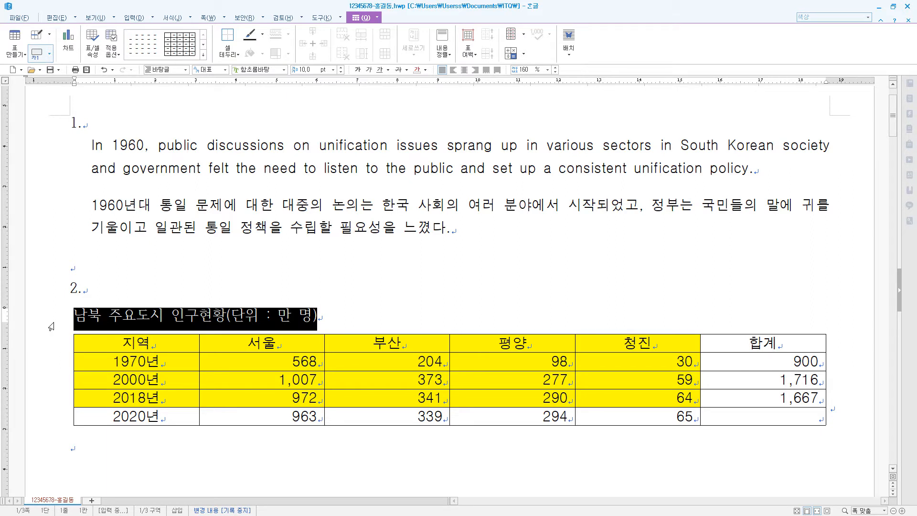
left_click(275, 72)
type("돋움")
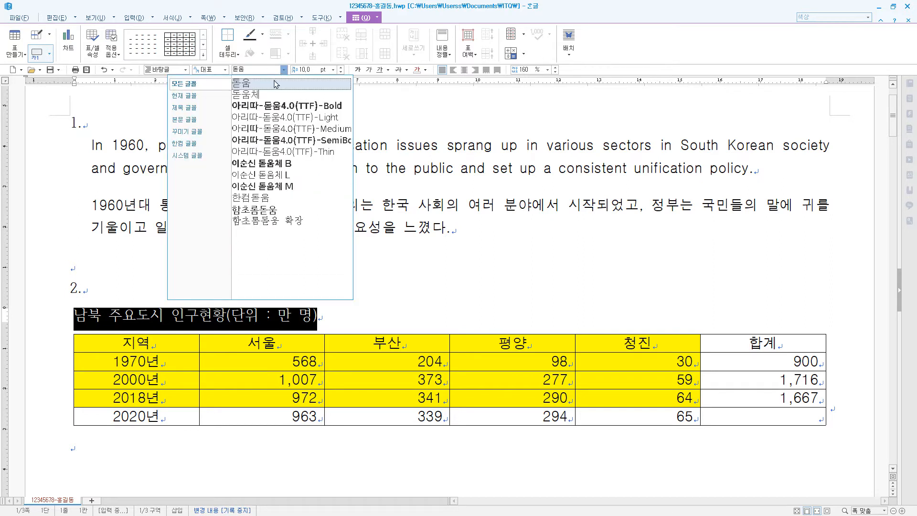
left_click(276, 84)
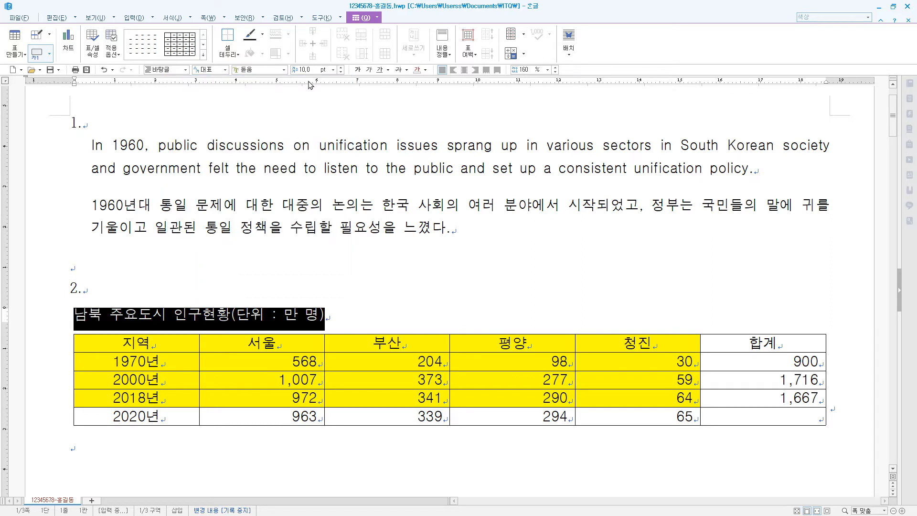
left_click(475, 70)
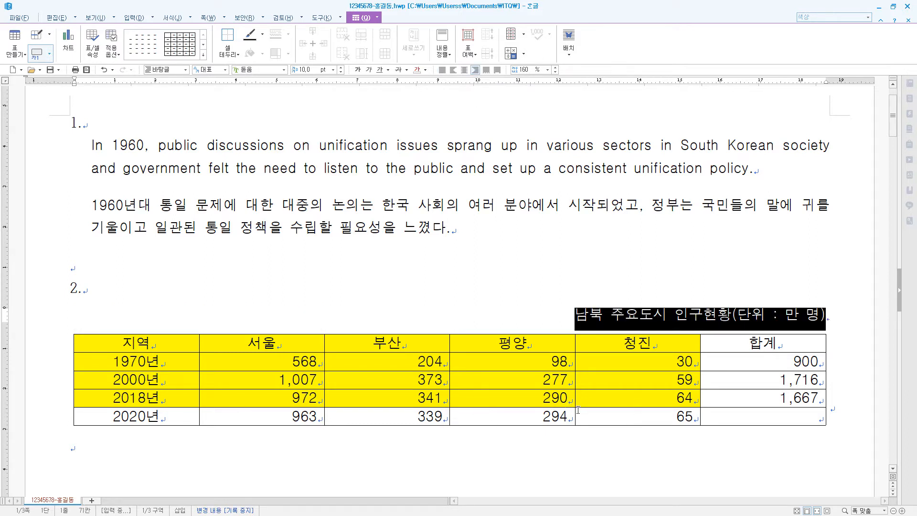
Apply double solid lines to the top and bottom borders of the table's header row
left_click_drag(172, 340, 779, 337)
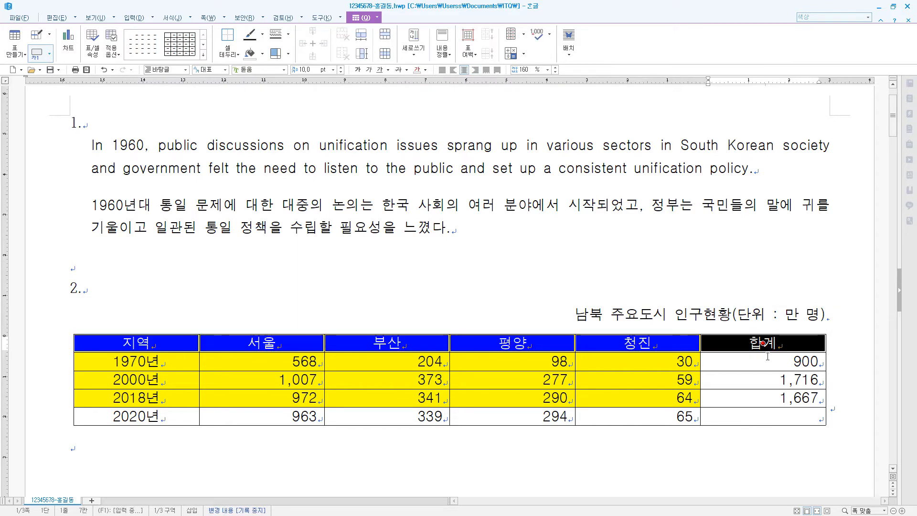
key("l")
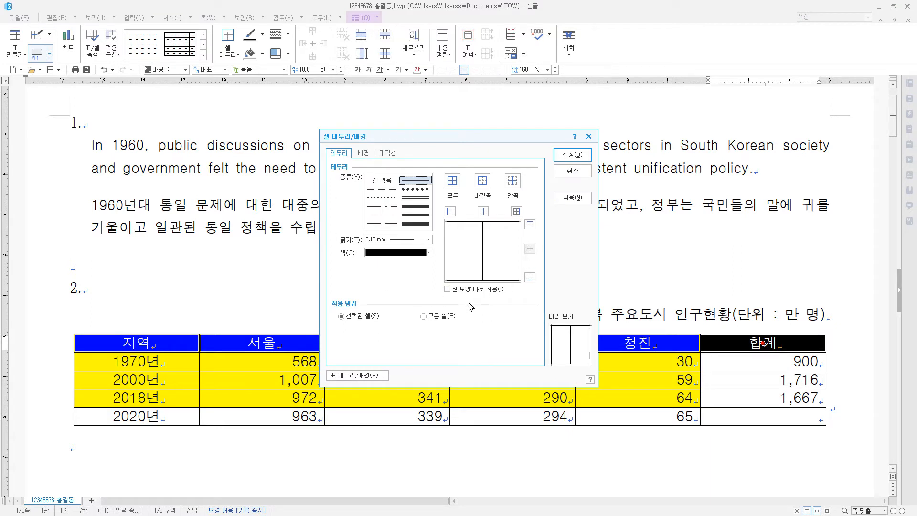
left_click(462, 290)
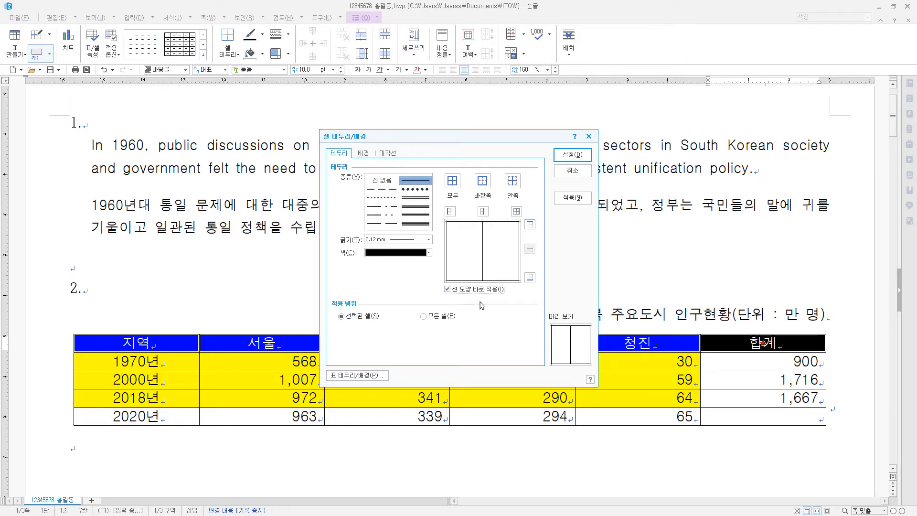
left_click(447, 290)
left_click(415, 198)
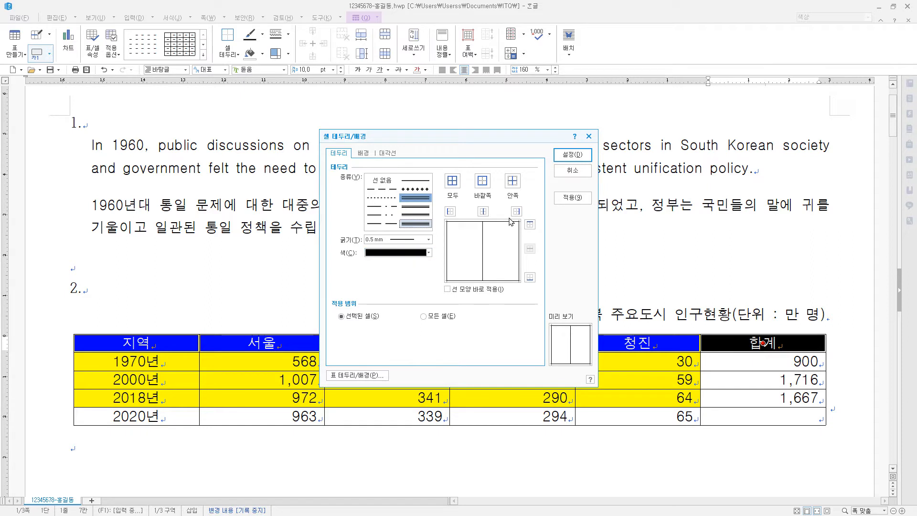
left_click(529, 224)
left_click(530, 278)
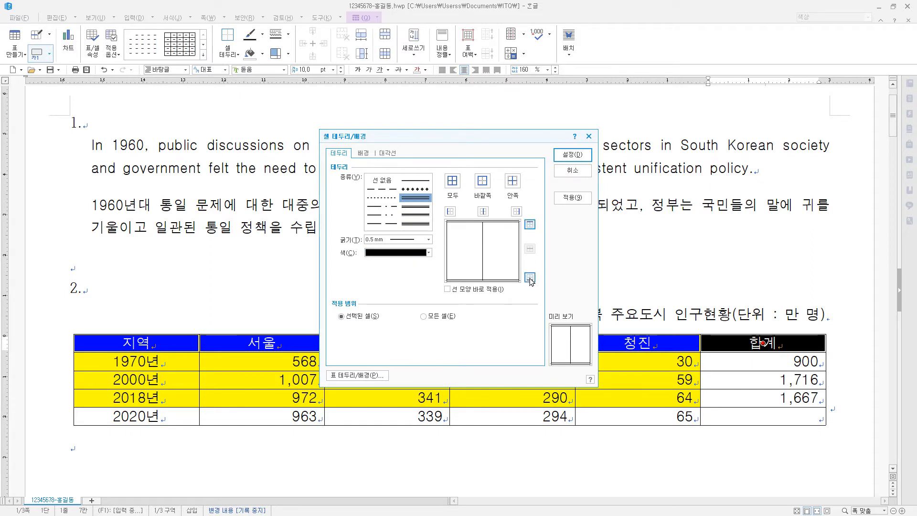
left_click(579, 156)
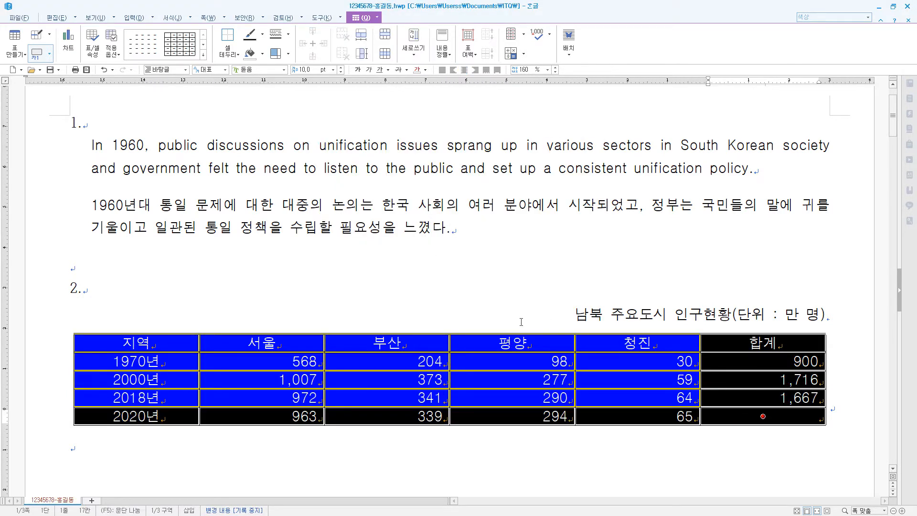
Apply a double solid line to the outer border of the whole table
key("l")
left_click(427, 206)
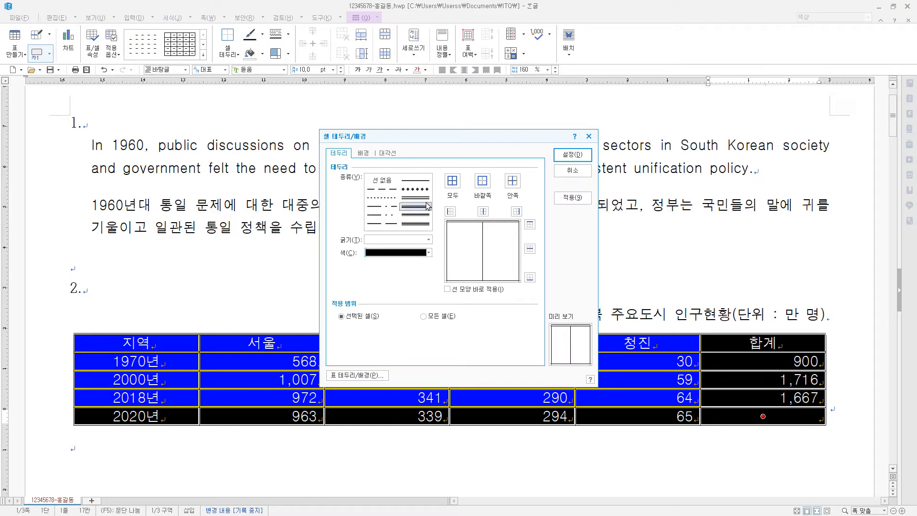
left_click(420, 197)
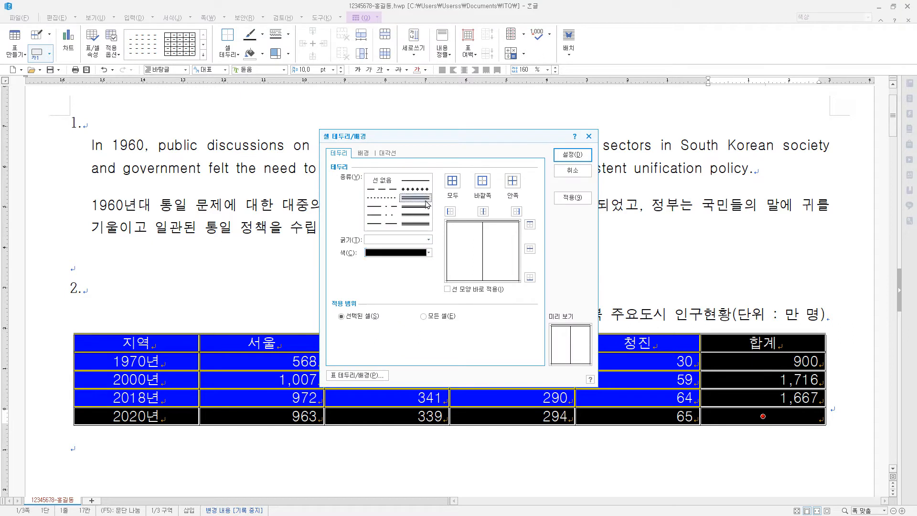
left_click(487, 183)
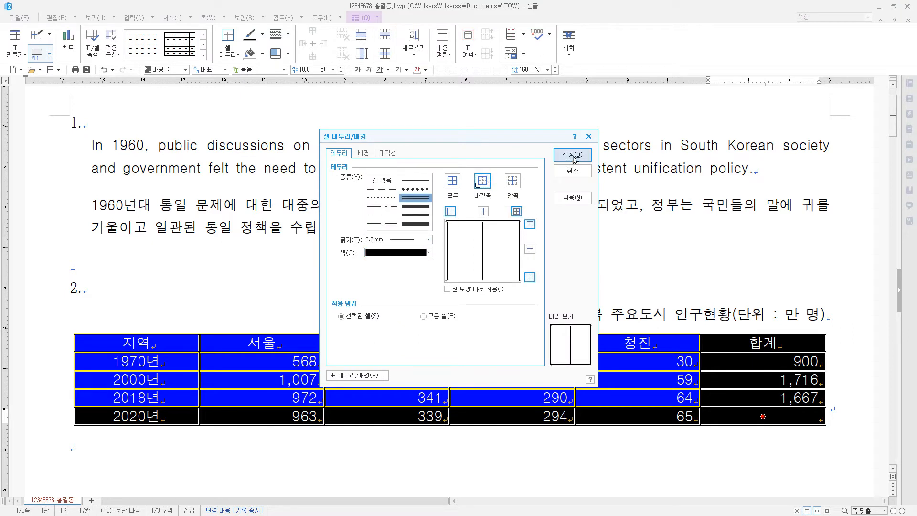
left_click(573, 156)
key("Escape")
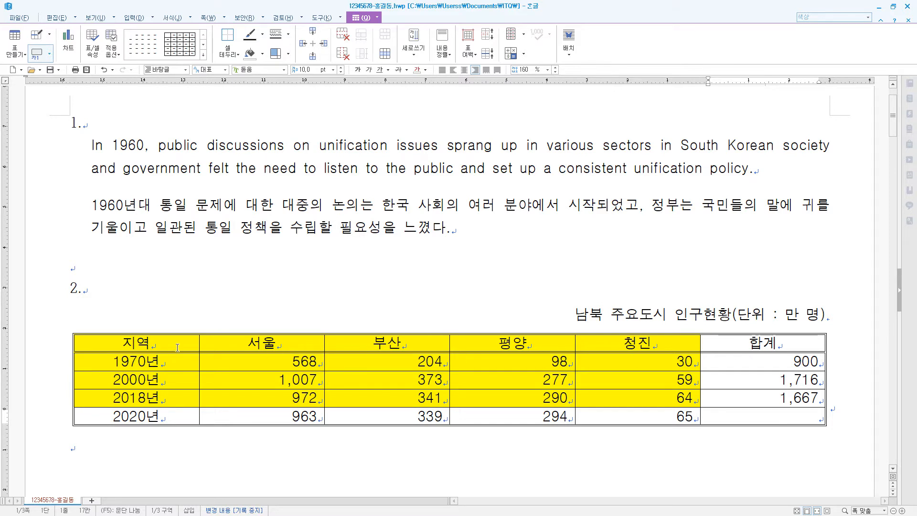
Apply a double solid line to the right border of the table's first column, from 지역 to 2020년
left_click_drag(174, 343, 170, 416)
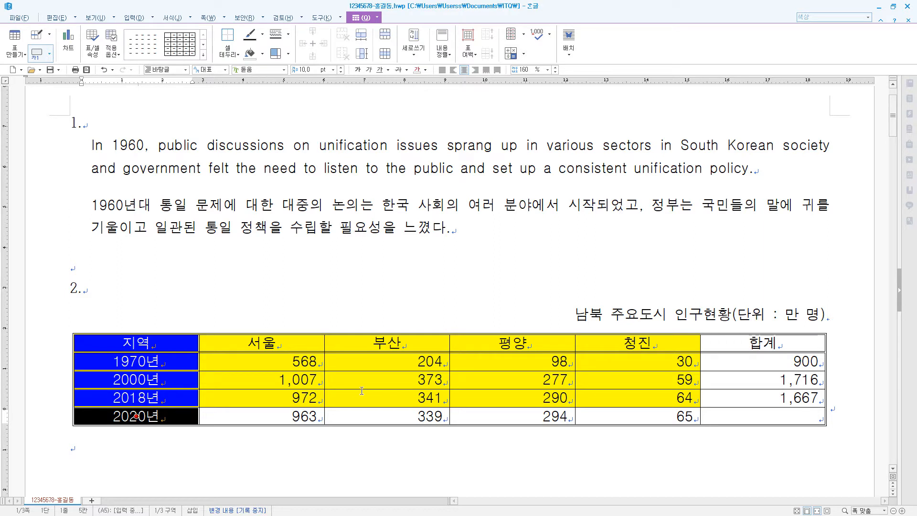
key("l")
left_click(419, 198)
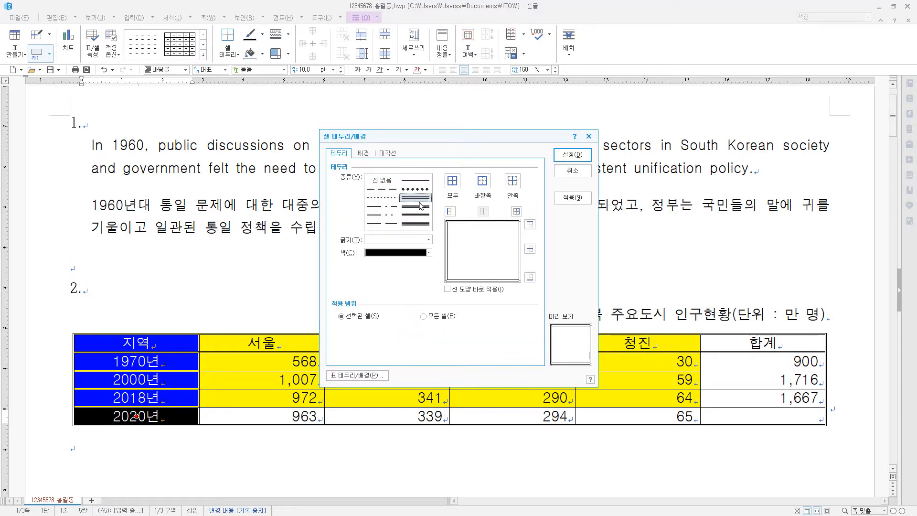
left_click(420, 201)
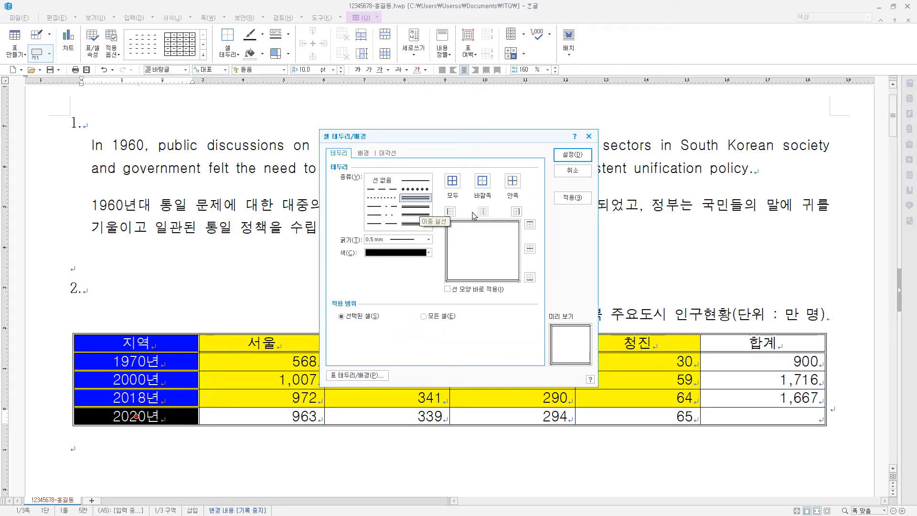
left_click(518, 212)
left_click(572, 154)
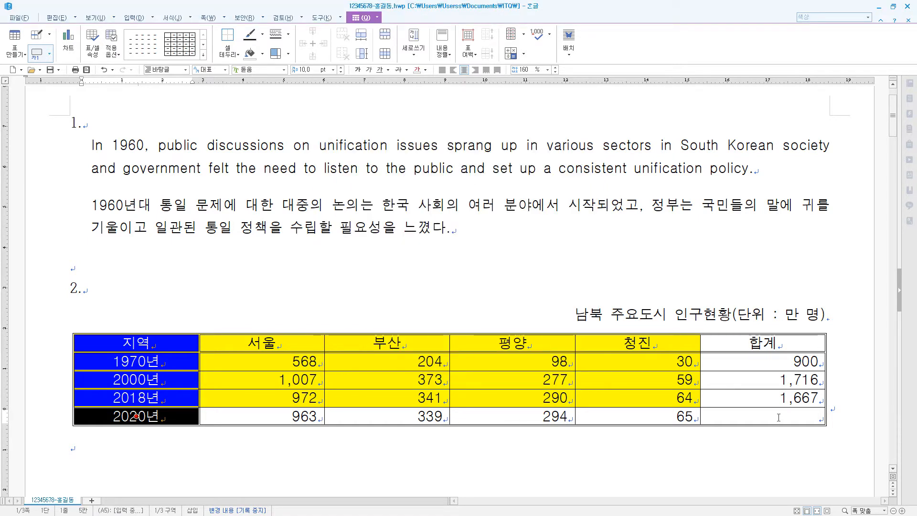
Draw both diagonal lines across the empty 합계 cell of the 2020년 row
left_click(763, 416)
key("Escape")
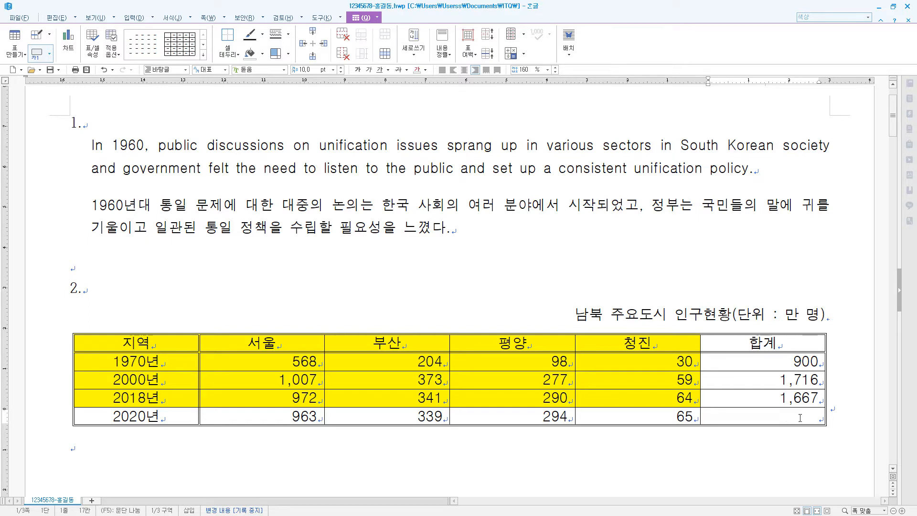
key("F5")
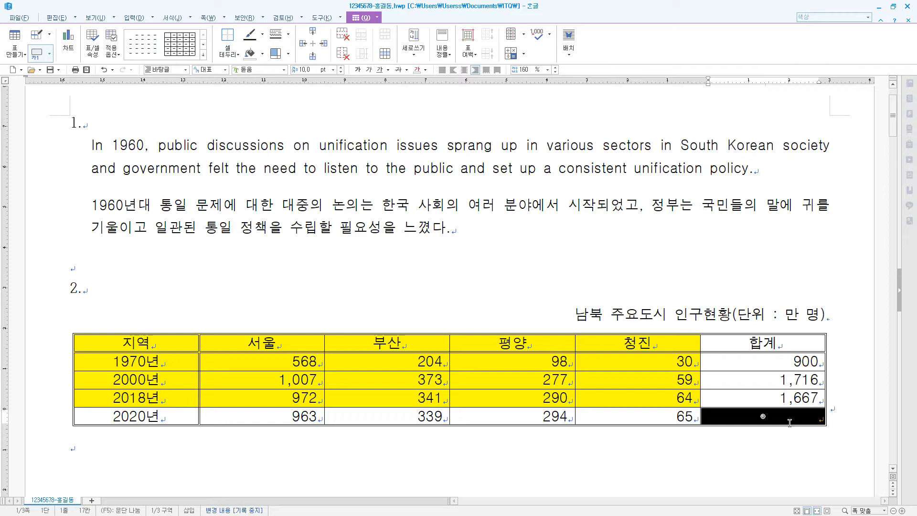
key("l")
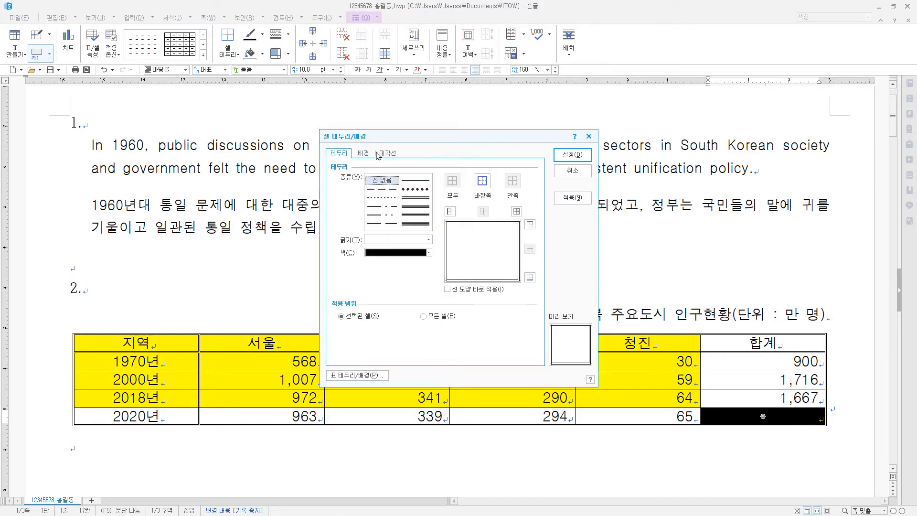
left_click(386, 153)
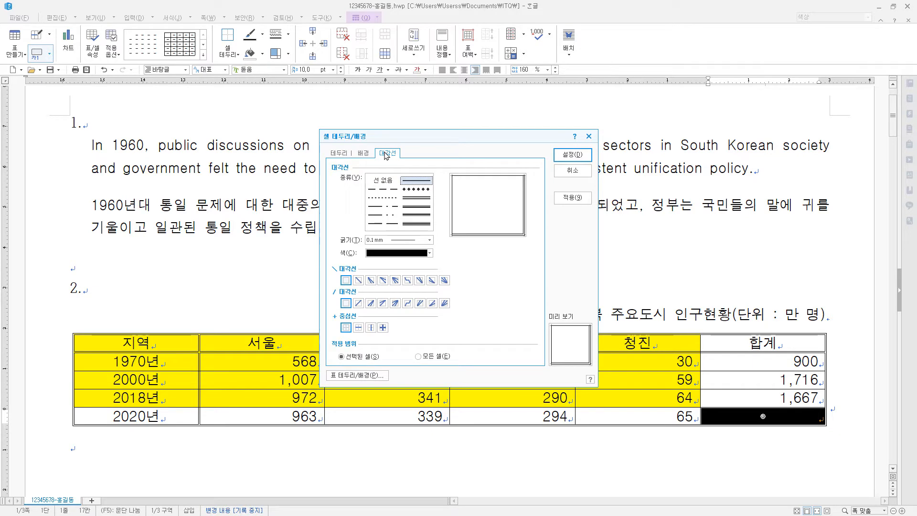
left_click(358, 280)
left_click(359, 303)
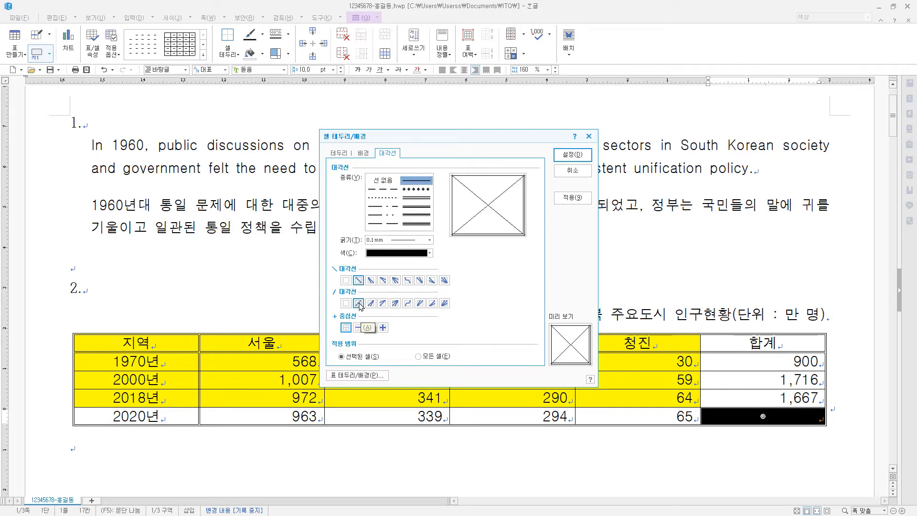
left_click(573, 155)
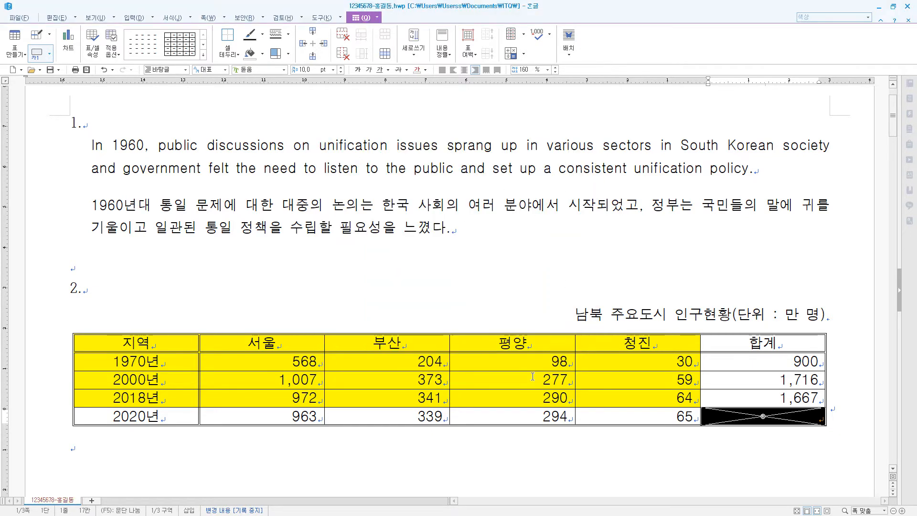
Delete the empty line below the table, then add it back directly after the table
scroll(319, 331, "down", 3)
left_click(244, 333)
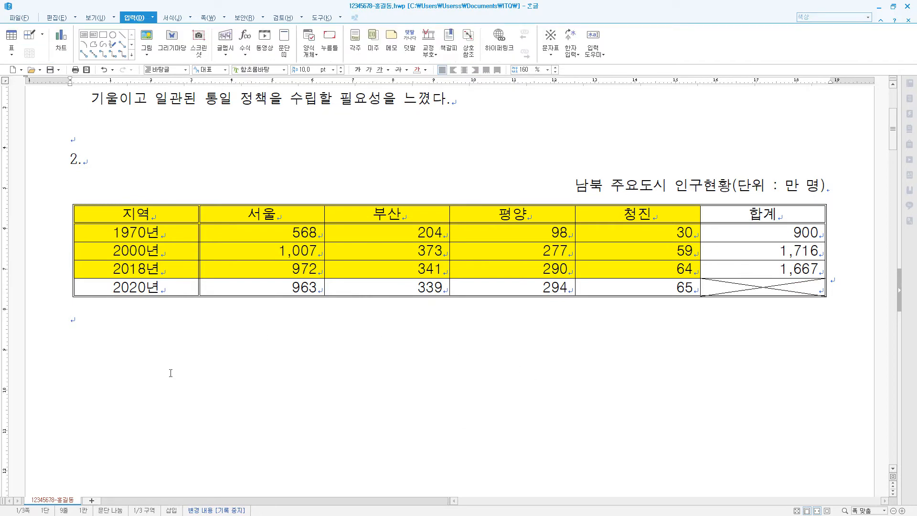
key("BackSpace")
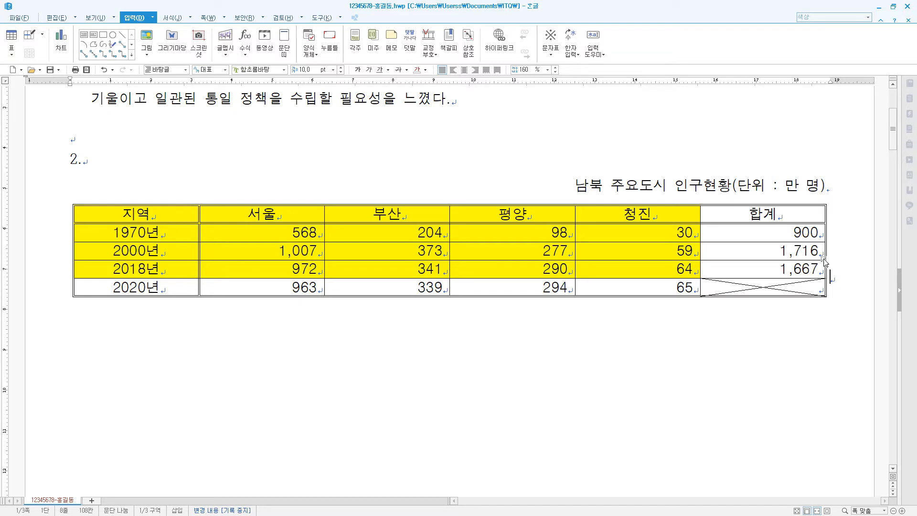
left_click(95, 17)
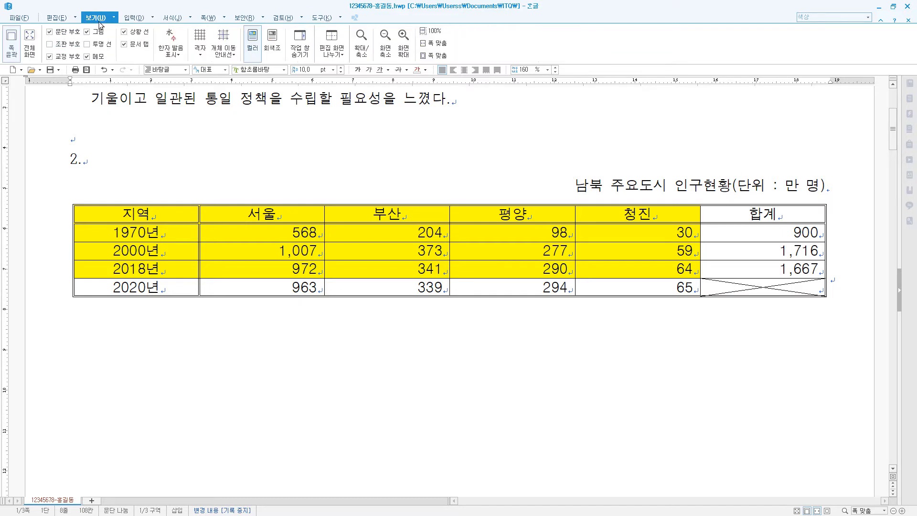
left_click(133, 18)
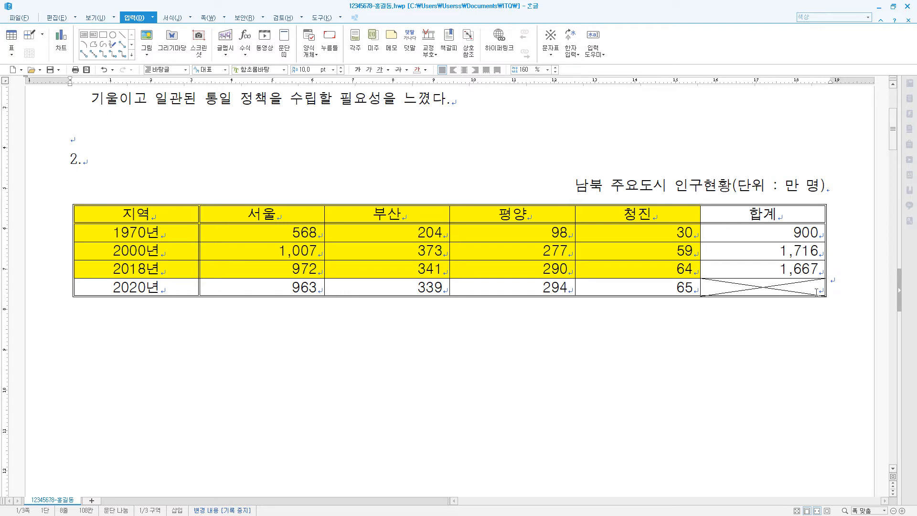
left_click(800, 294)
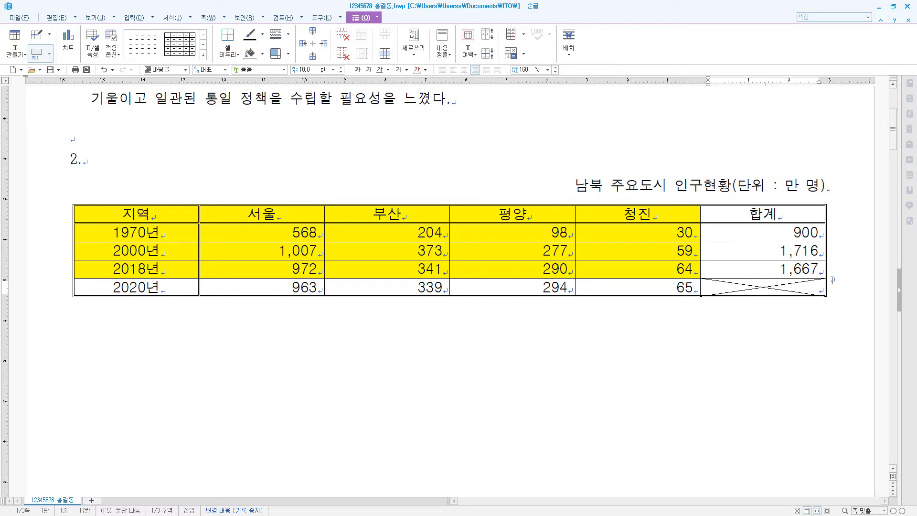
left_click(832, 280)
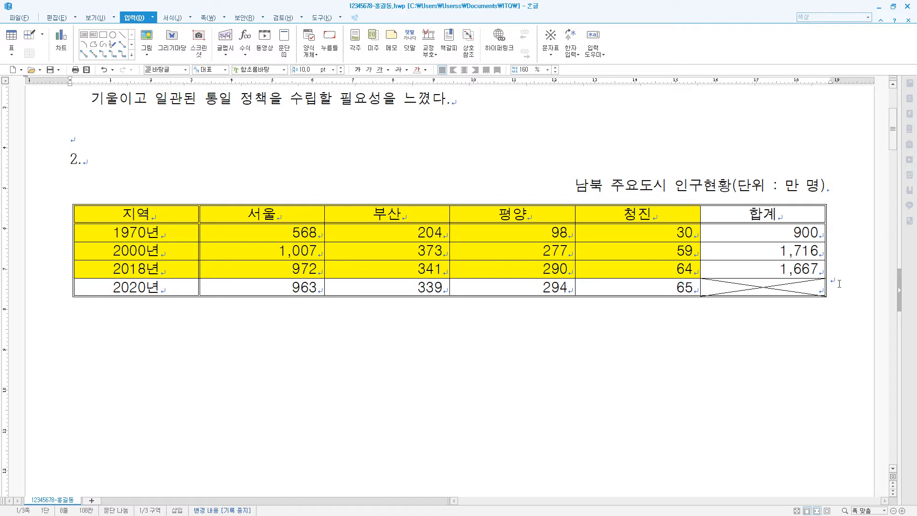
key("Return")
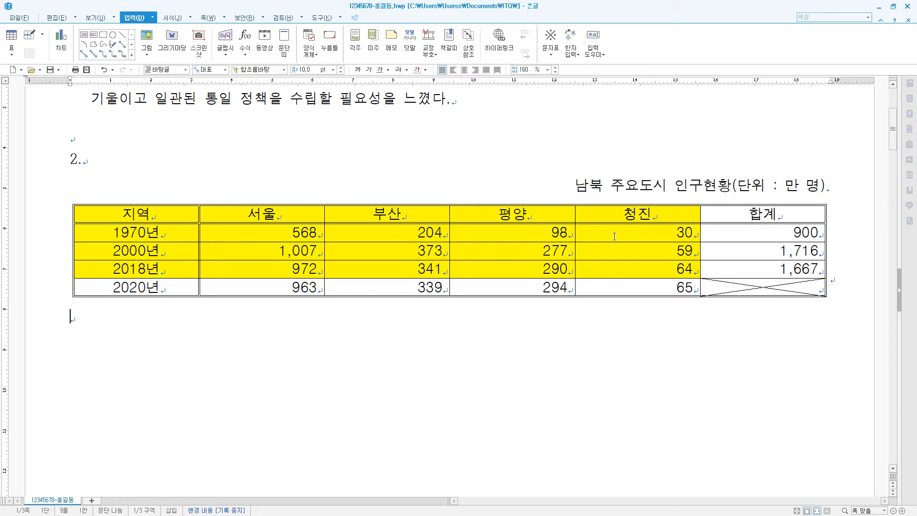
Create a chart from the table's yellow cells, covering 지역 to 청진 and the header to 2018년
left_click_drag(161, 220, 639, 269)
right_click(524, 215)
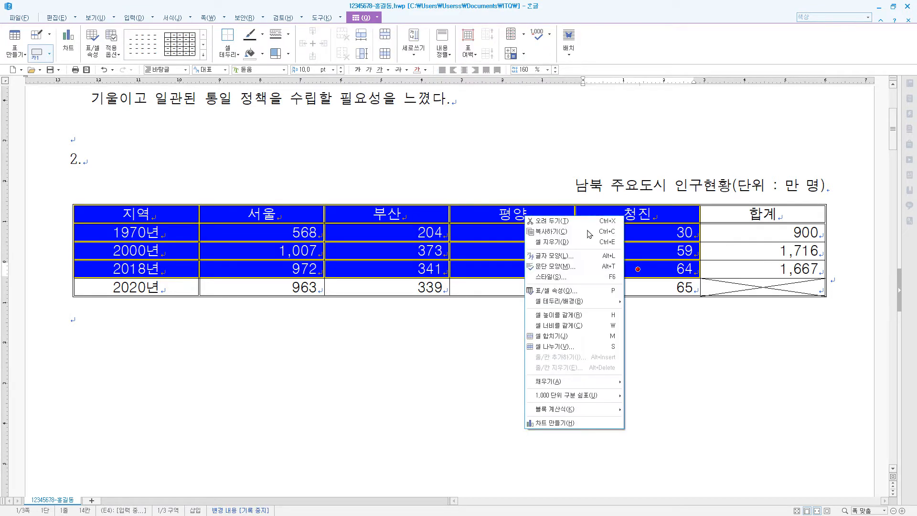
left_click(572, 424)
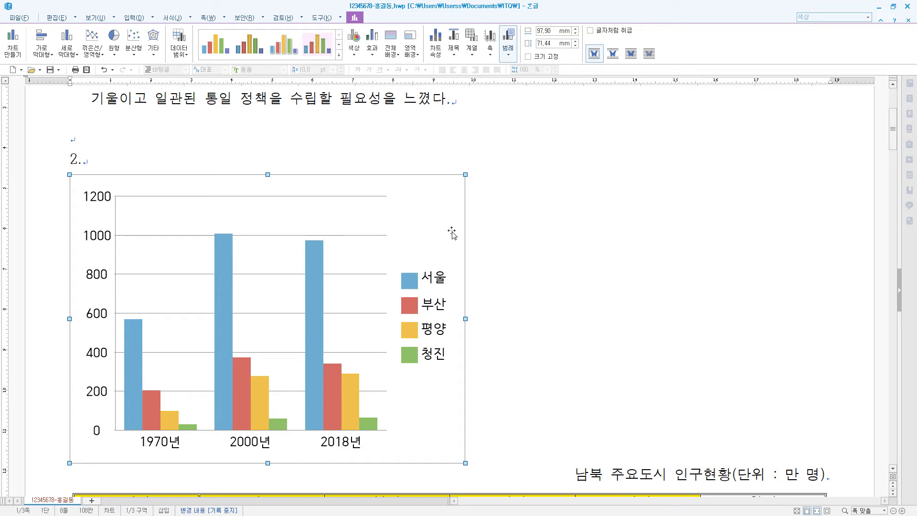
Set the chart to be treated as a character (글자처럼 취급) and widen it to about 187 mm to match the table
scroll(432, 156, "down", 2)
right_click(432, 156)
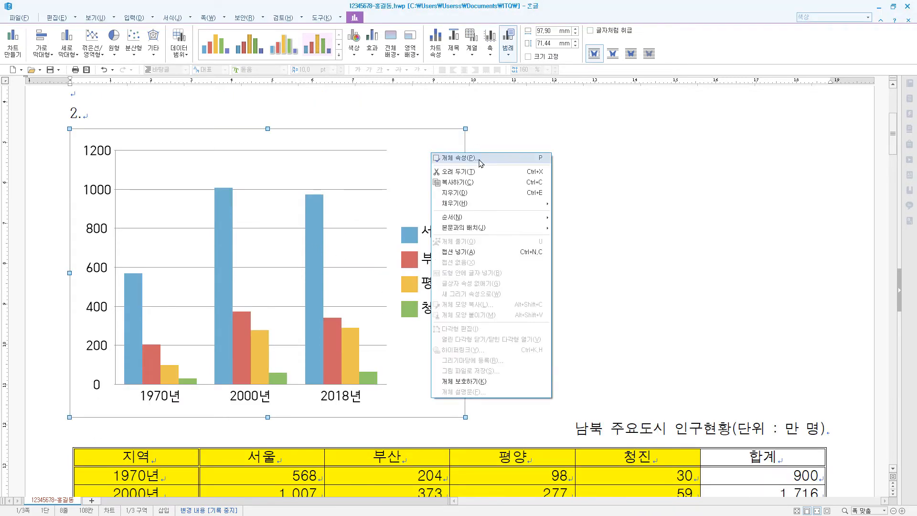
left_click(480, 164)
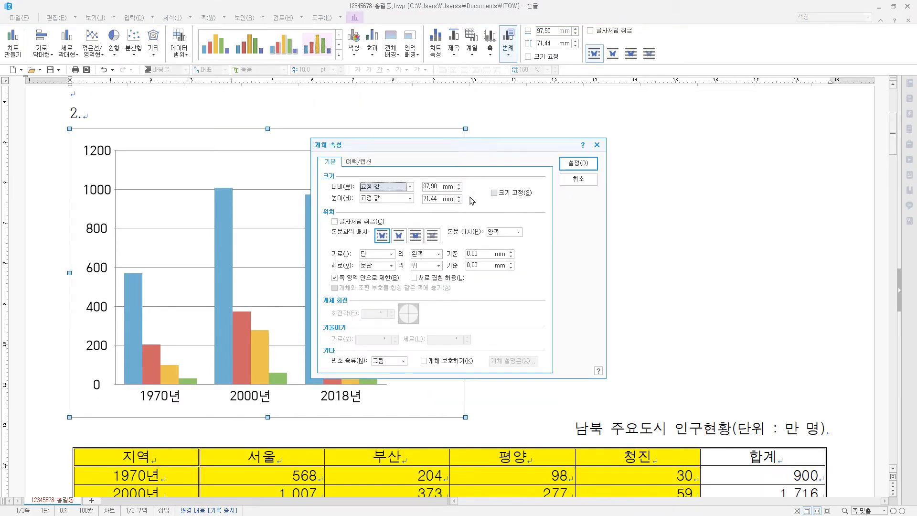
left_click(364, 223)
left_click(578, 164)
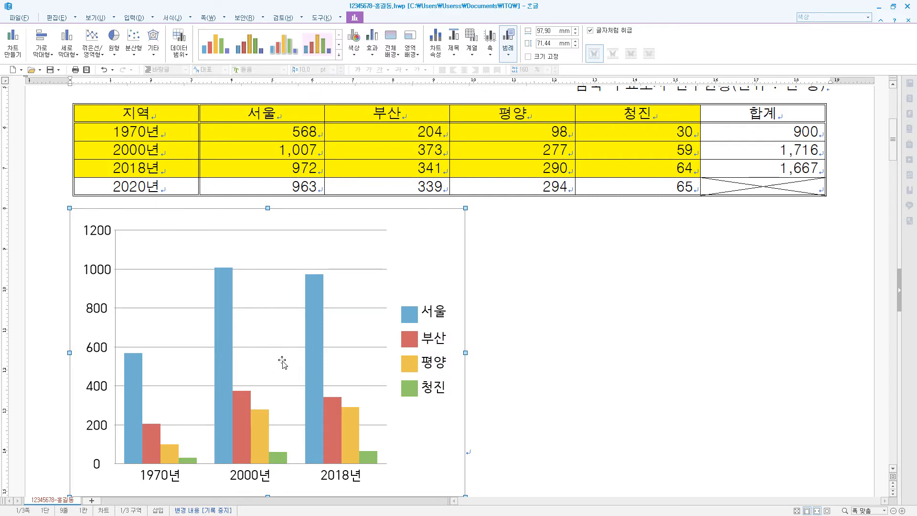
left_click_drag(465, 352, 826, 353)
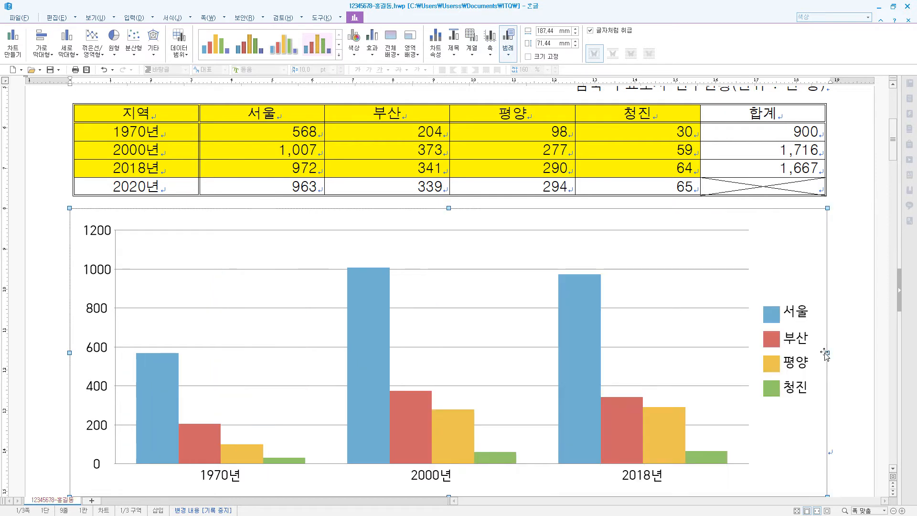
Use the chart wizard to change the chart to clustered 가로 막대형 with its data direction set to 열
right_click(786, 238)
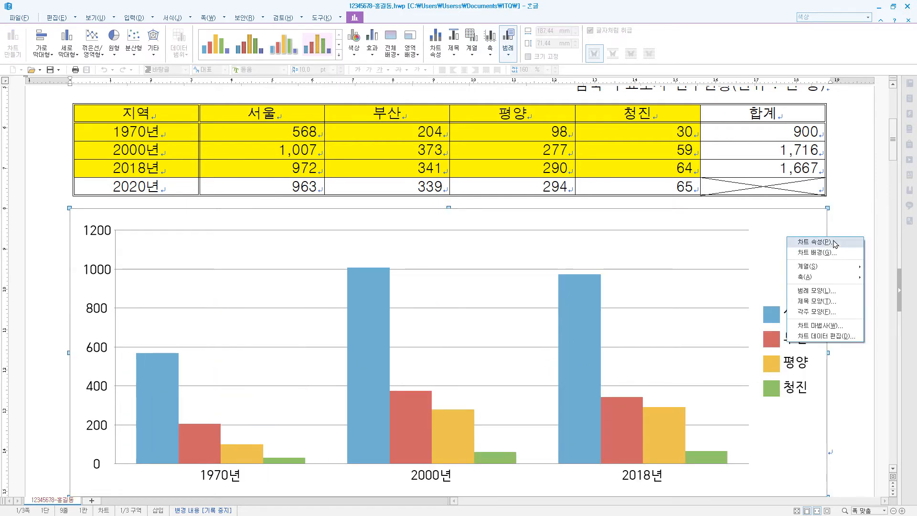
left_click(828, 327)
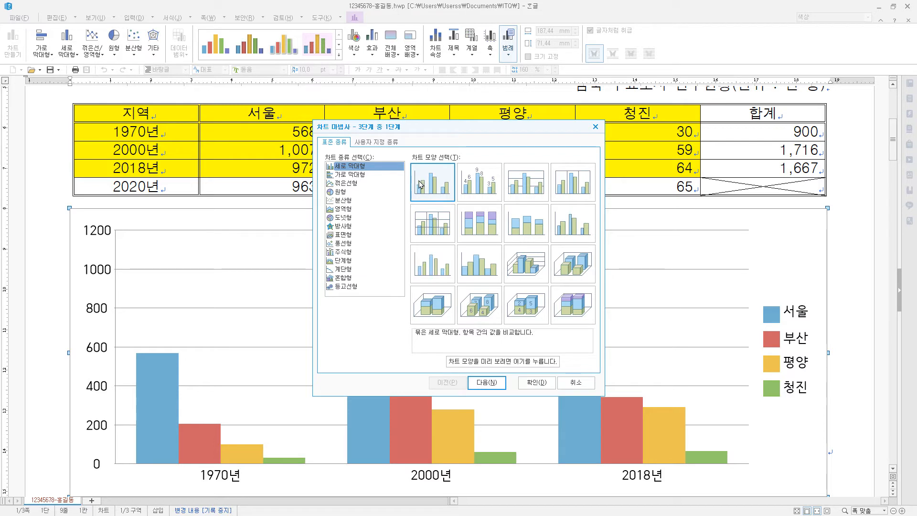
left_click(368, 175)
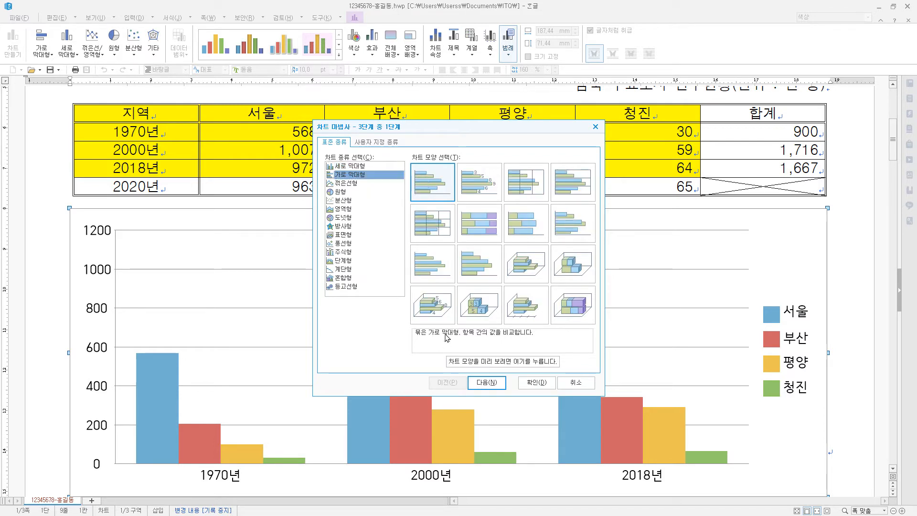
left_click(486, 382)
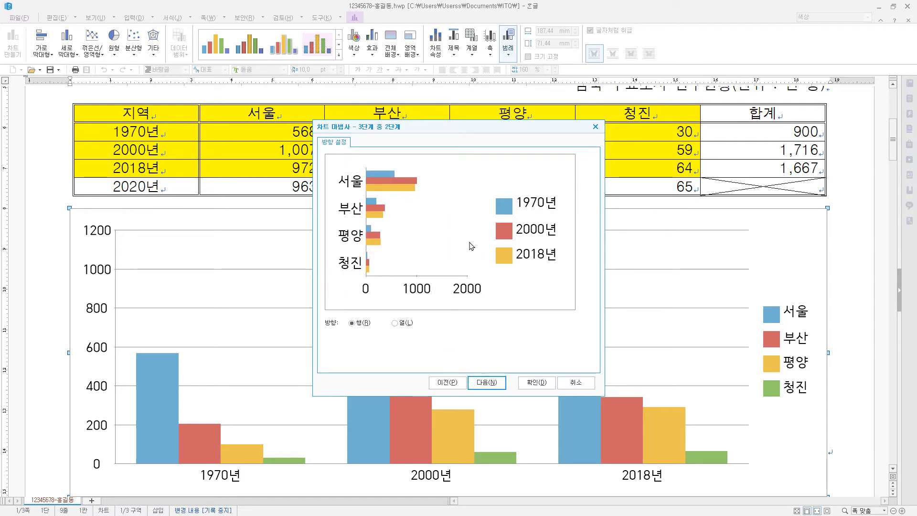
left_click(404, 323)
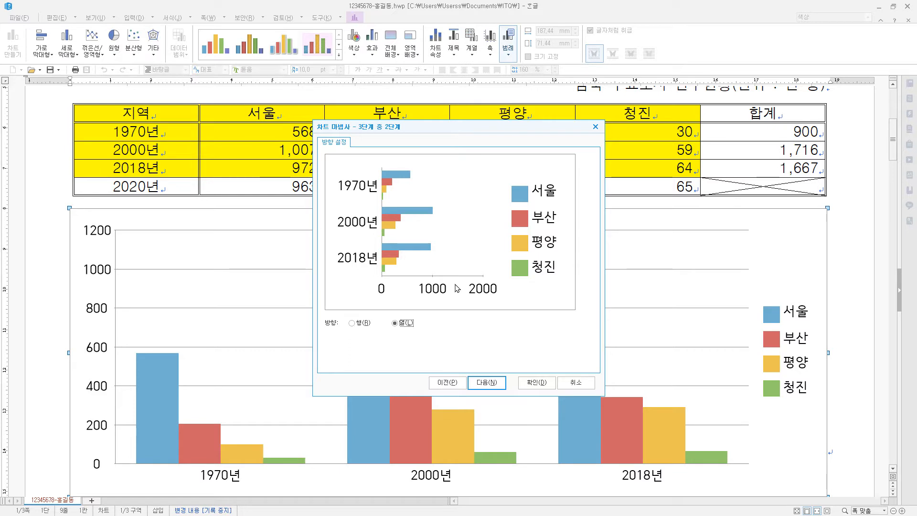
Set the chart title to 남북 주요도시 인구현황 and the X axis title to (단위 : 만 명), then finish the wizard
left_click(491, 386)
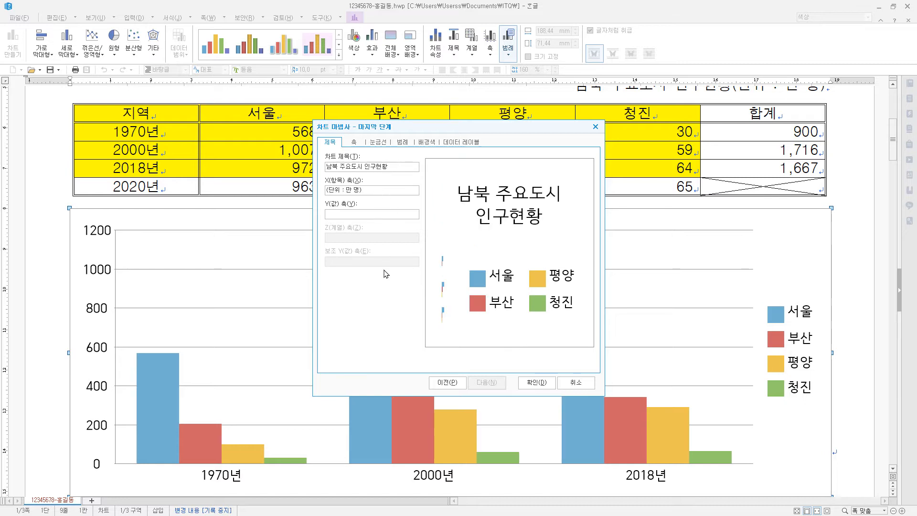
left_click(539, 383)
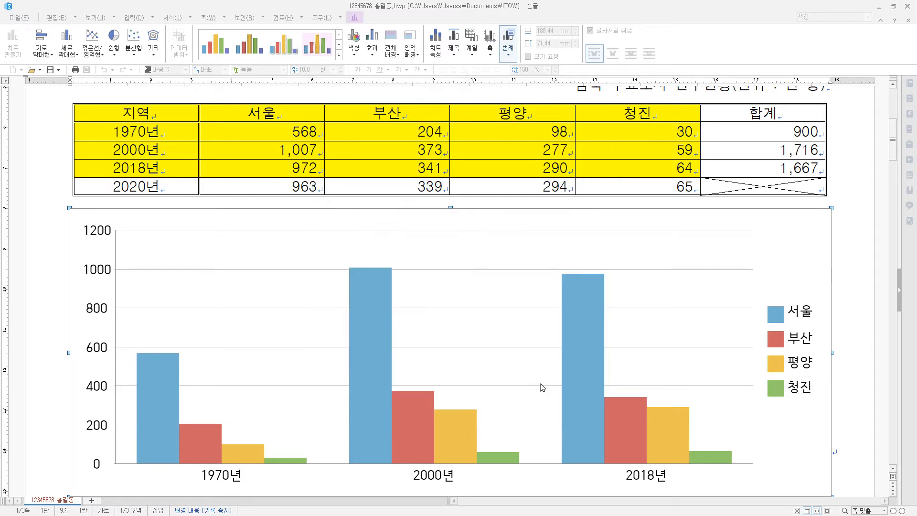
scroll(542, 369, "down", 3)
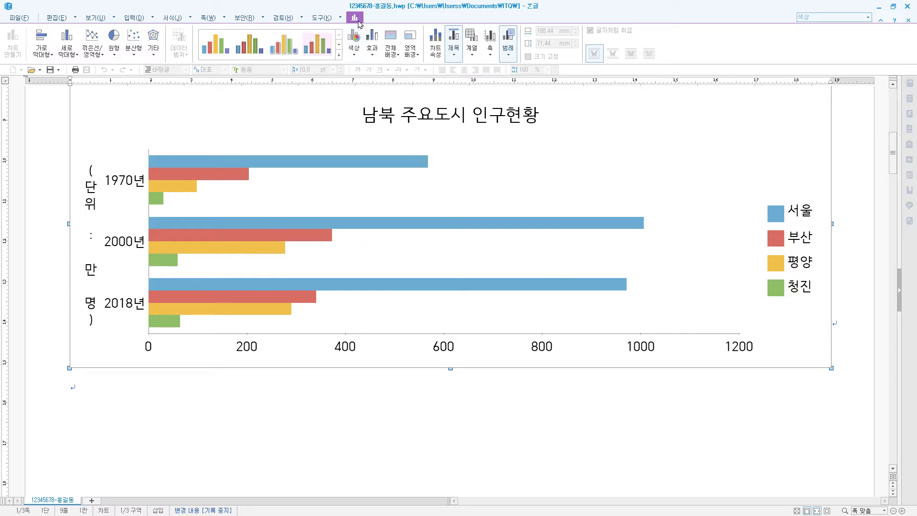
Cut the title text of the vertical category axis (세로 항목 축) and hide that axis title
left_click(490, 50)
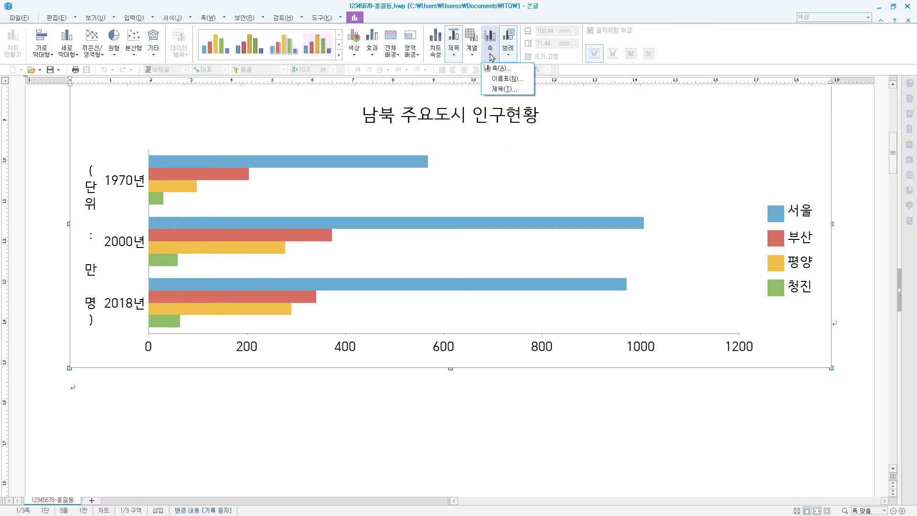
left_click(499, 89)
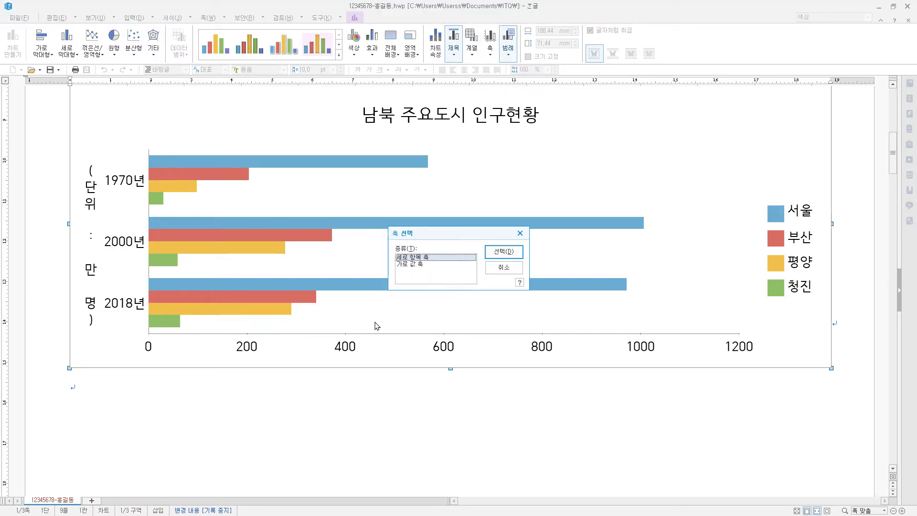
left_click(517, 254)
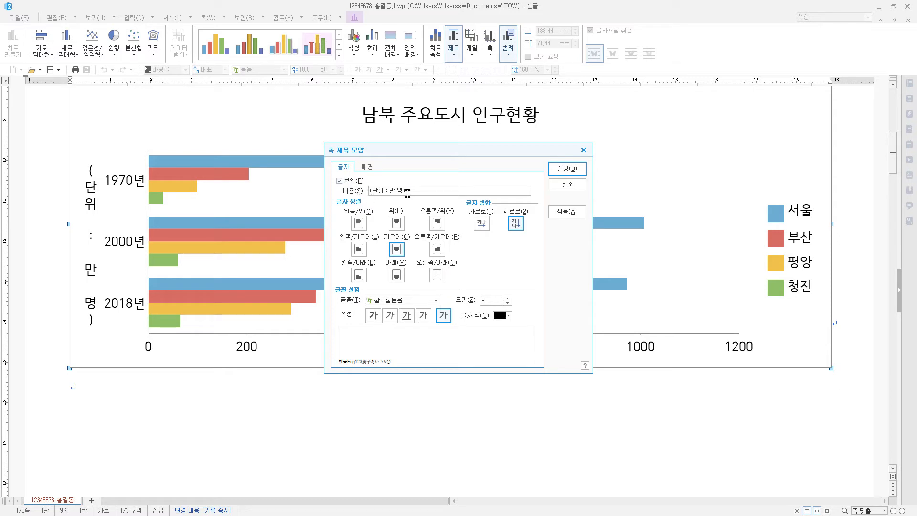
left_click_drag(408, 191, 345, 192)
right_click(385, 191)
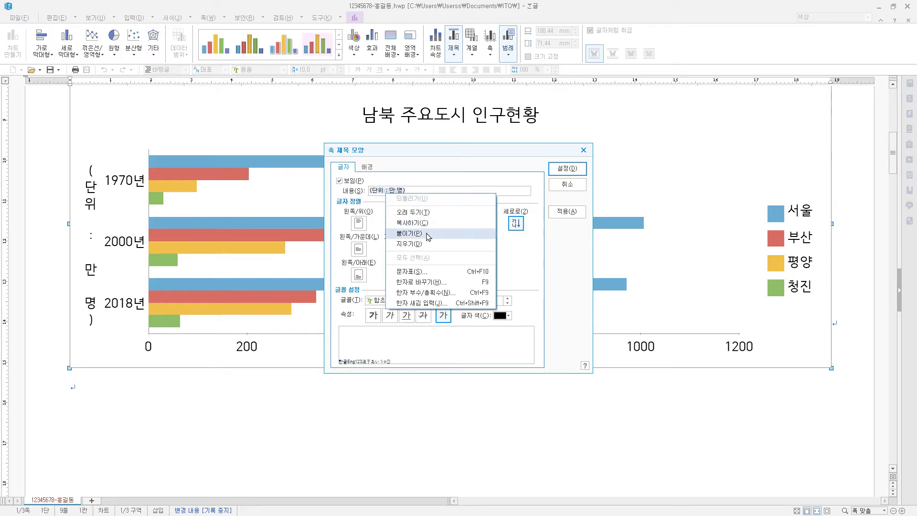
left_click(413, 212)
left_click(353, 184)
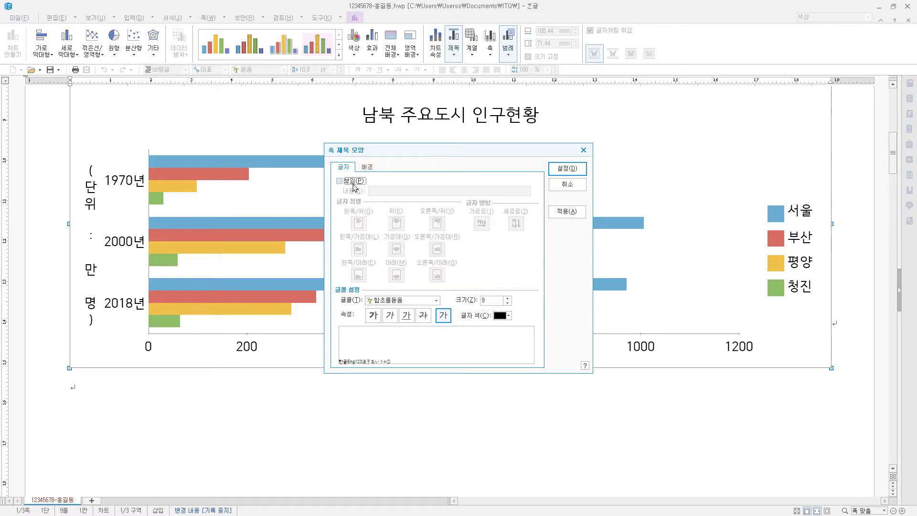
left_click(569, 171)
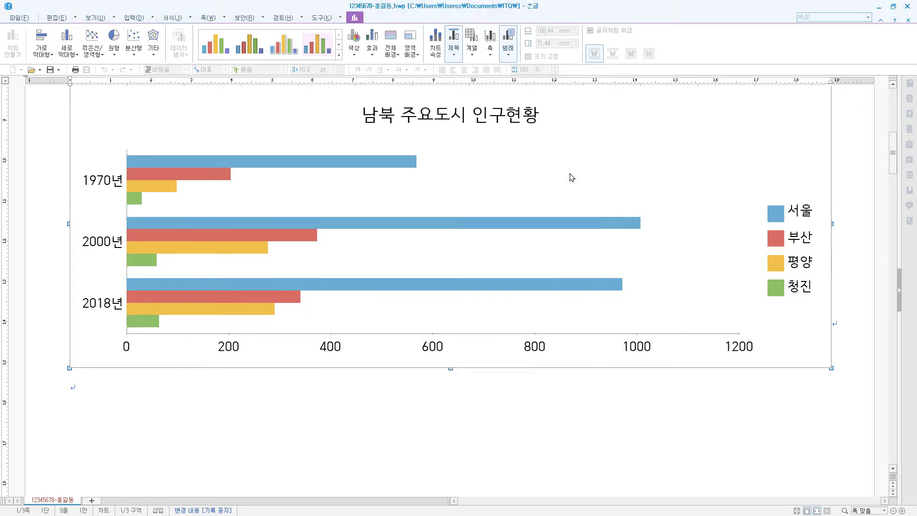
Show the title of the horizontal value axis (가로 값 축) and paste (단위 : 만 명) as its text
left_click(490, 53)
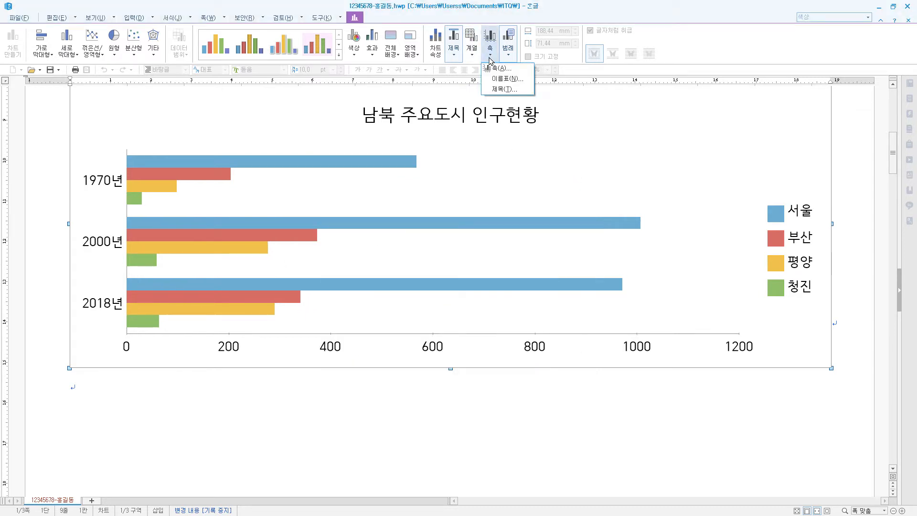
left_click(501, 89)
left_click(424, 264)
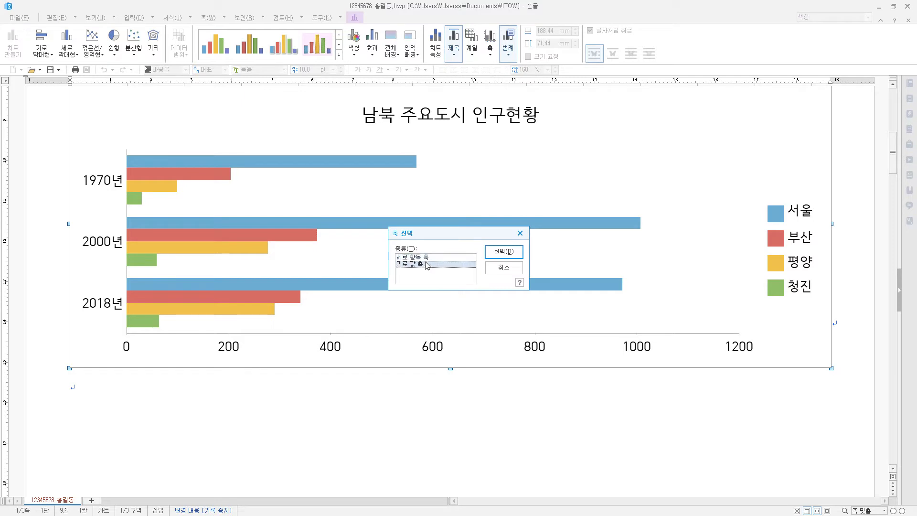
left_click(504, 252)
left_click(356, 181)
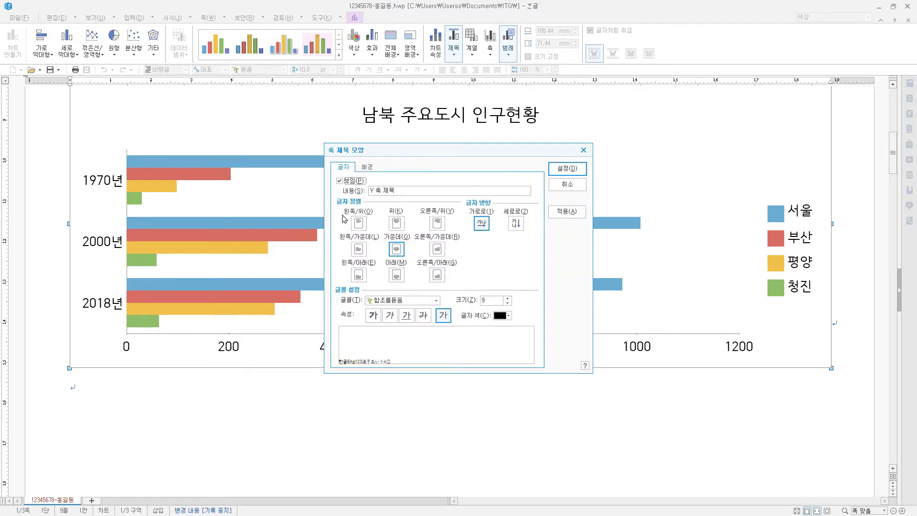
key("Tab")
right_click(402, 192)
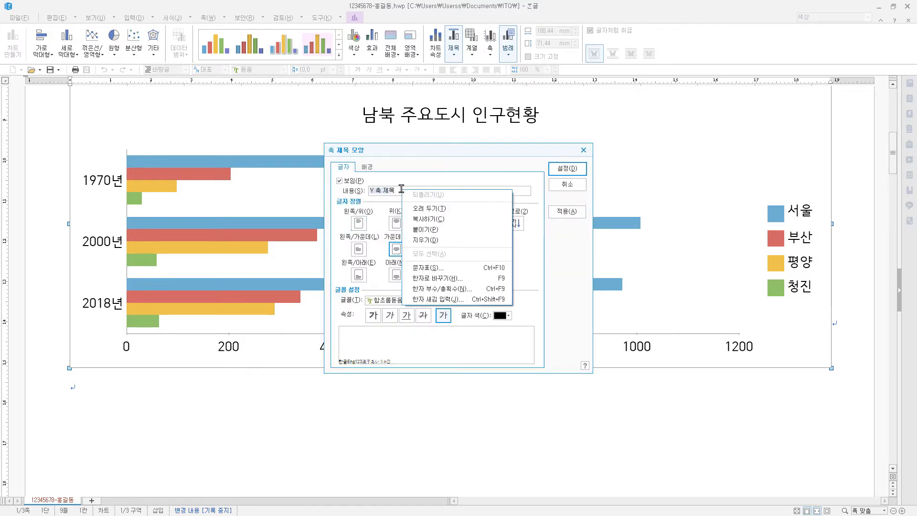
left_click(426, 229)
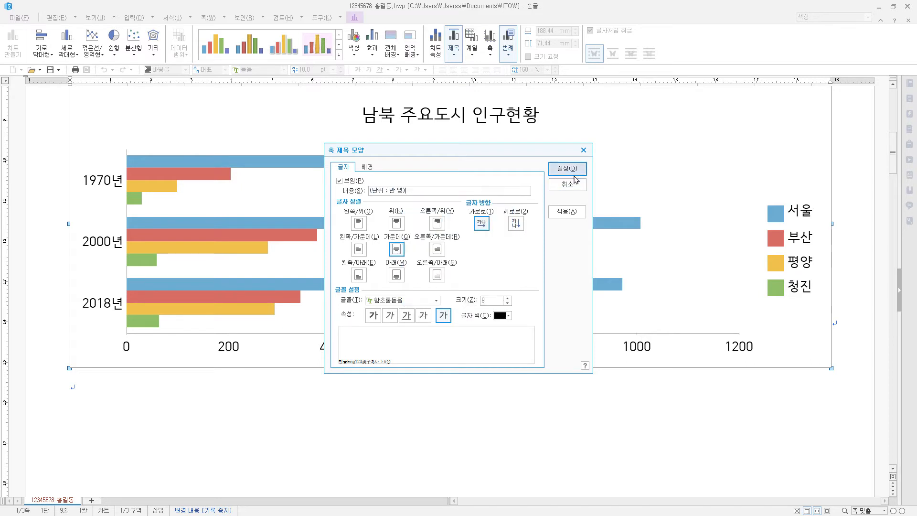
left_click(576, 170)
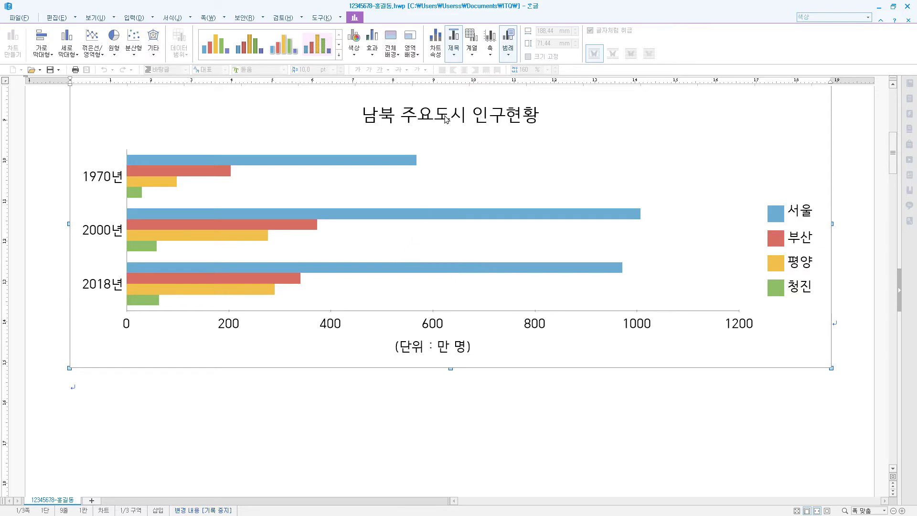
Give the chart title a single-line border (한 줄로) and a shadow (그림자)
double_click(445, 119)
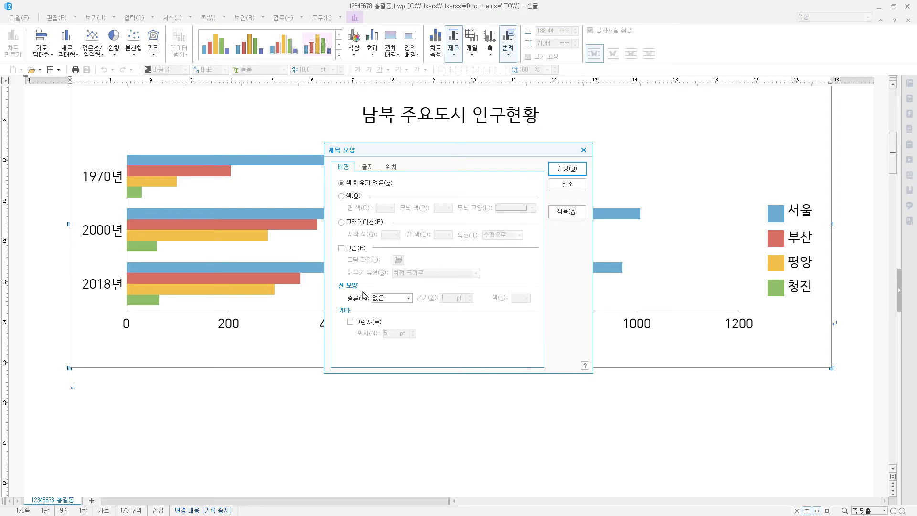
left_click(394, 301)
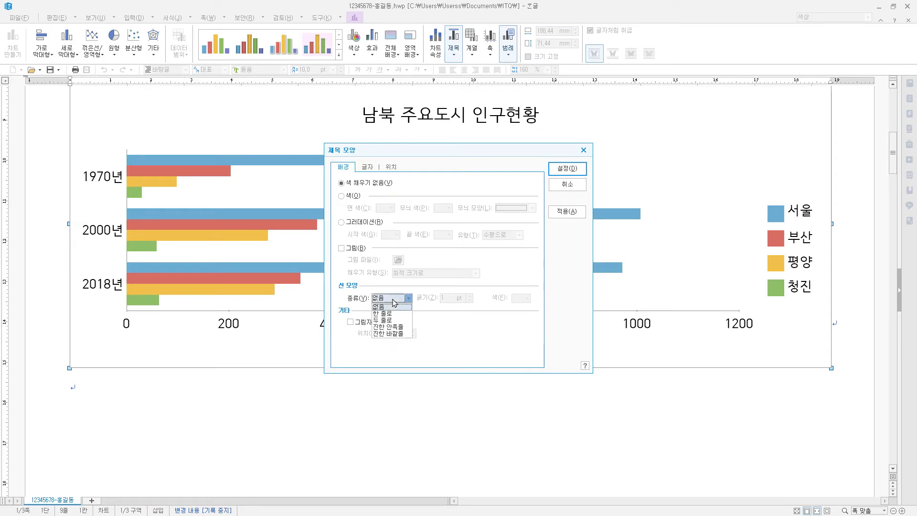
left_click(388, 311)
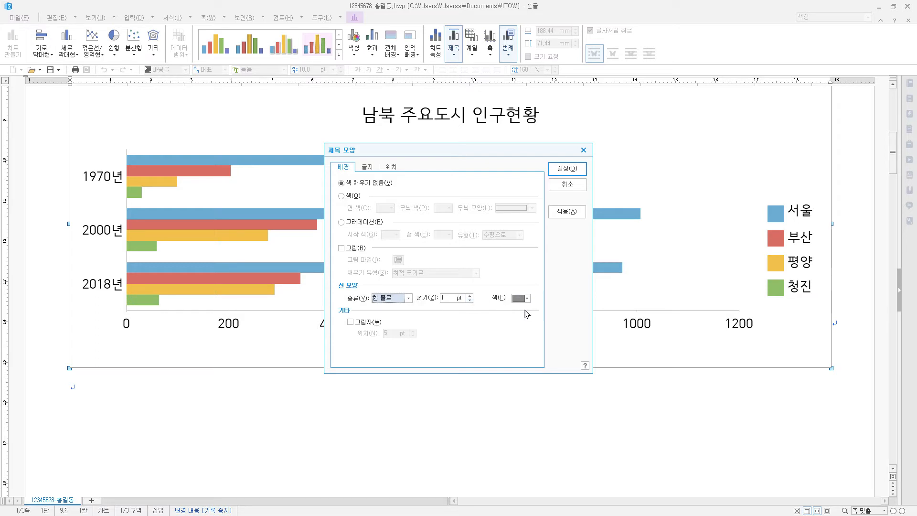
left_click(368, 322)
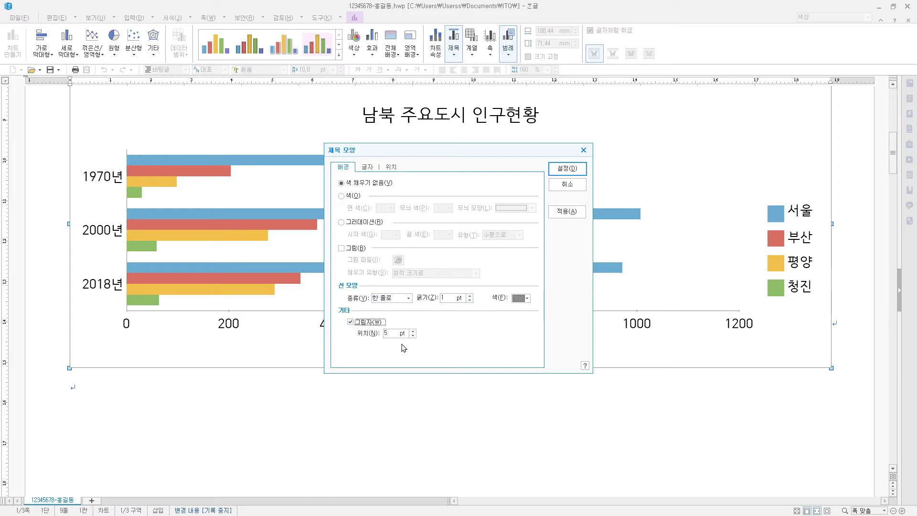
left_click(384, 337)
Set the chart title's font to 굴림 in bold and apply the title formatting
left_click(370, 167)
left_click(416, 301)
left_click(416, 301)
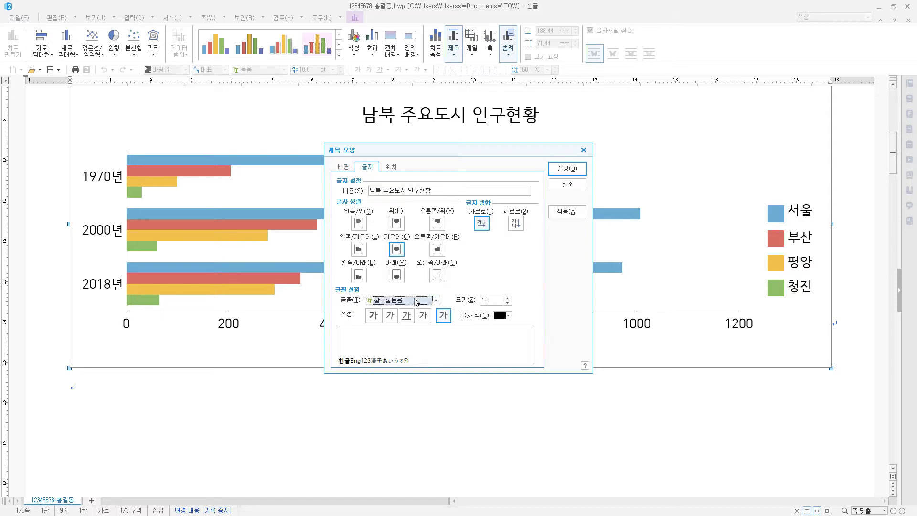
type("굴림")
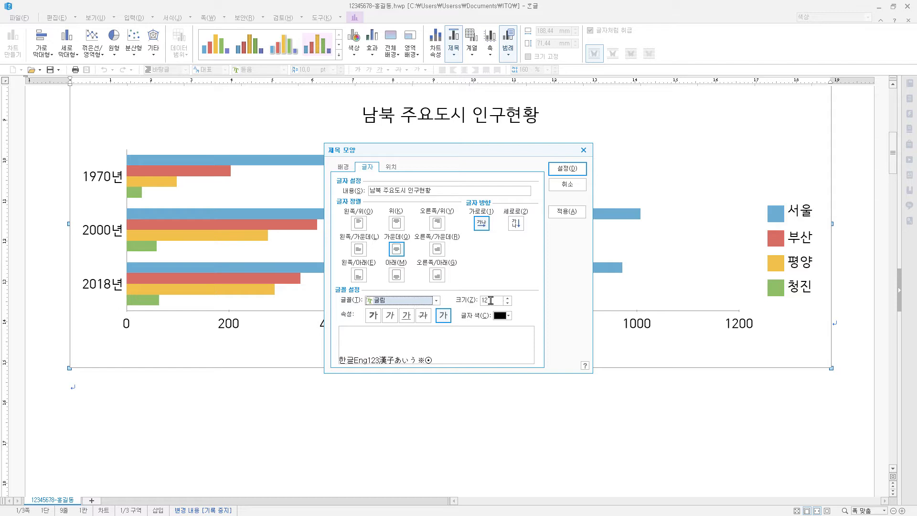
left_click(373, 314)
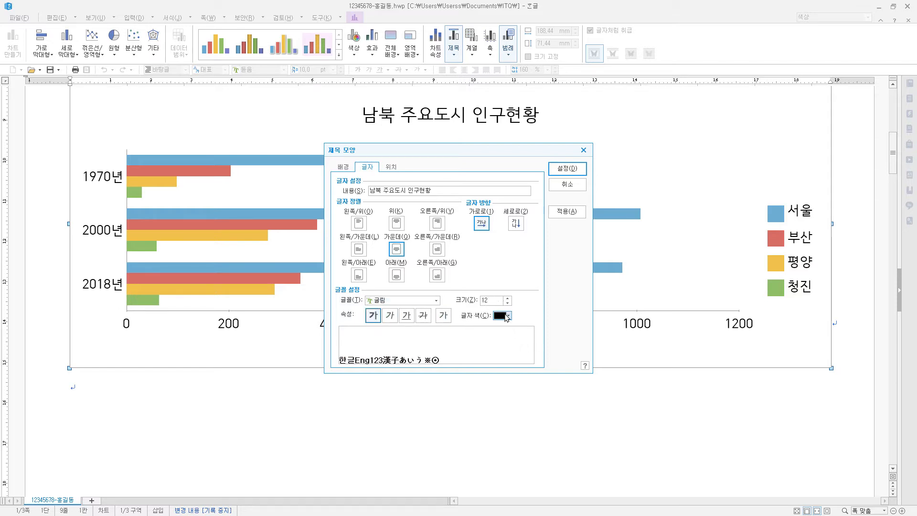
left_click(577, 170)
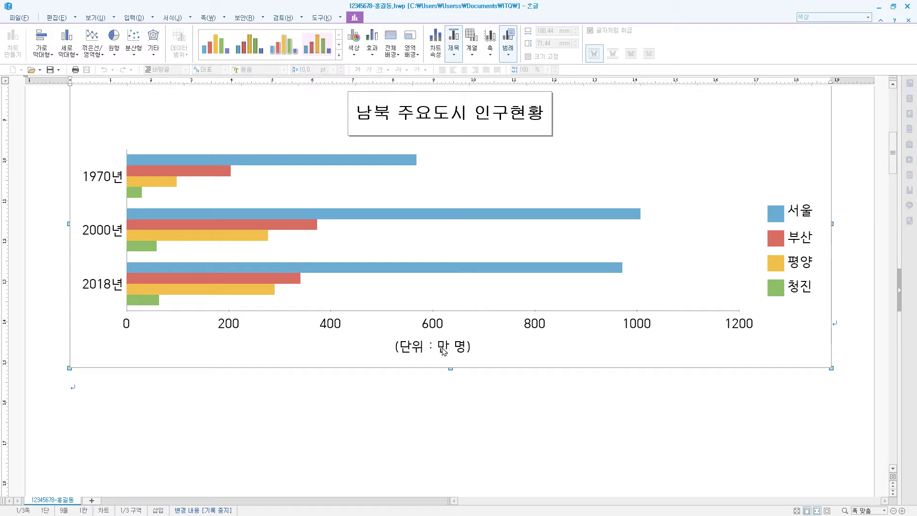
right_click(543, 169)
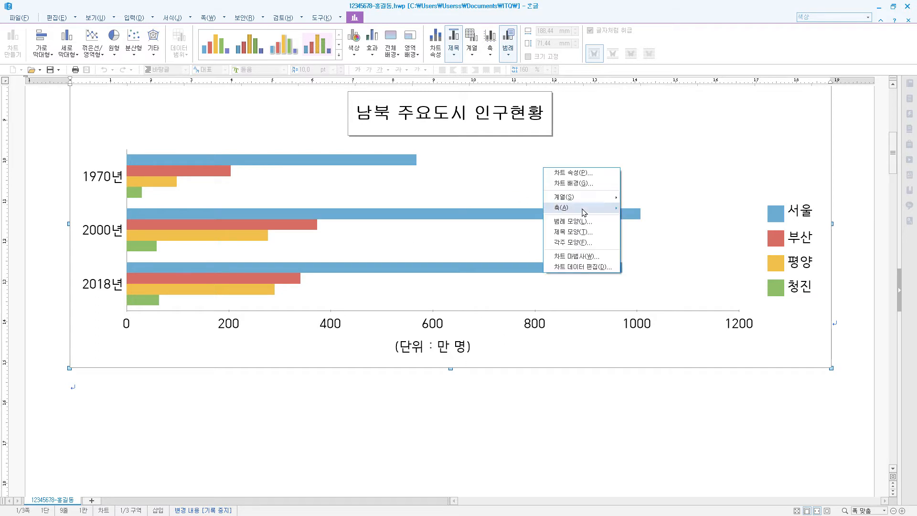
mouse_move(586, 207)
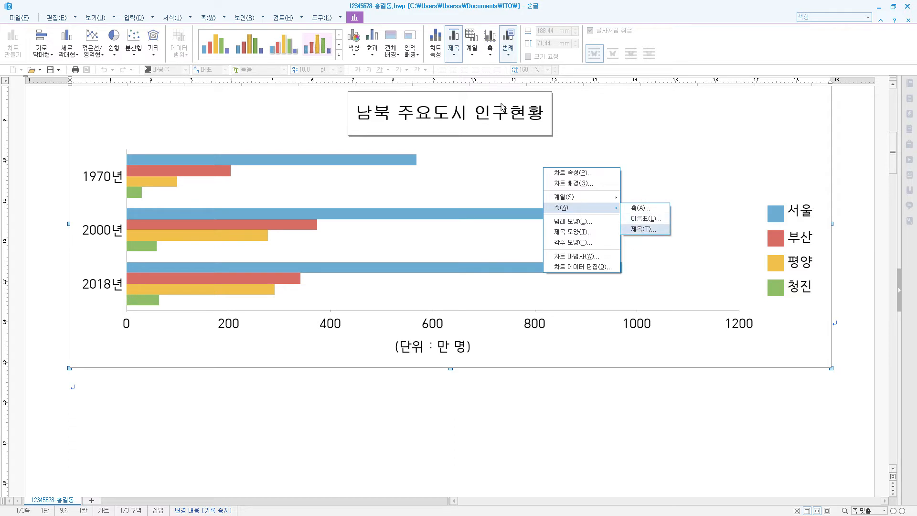
left_click(529, 222)
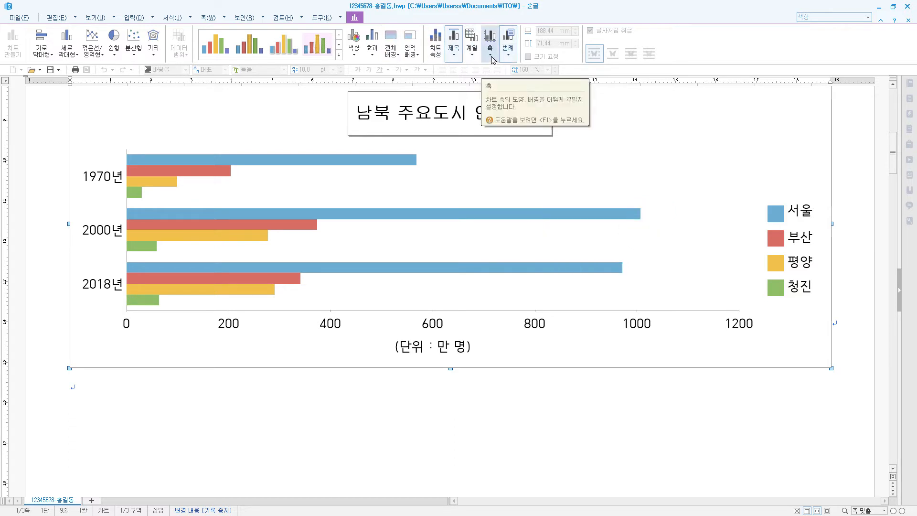
Set the vertical category axis (세로 항목 축) labels to the 굴림 font at 10 pt
left_click(490, 55)
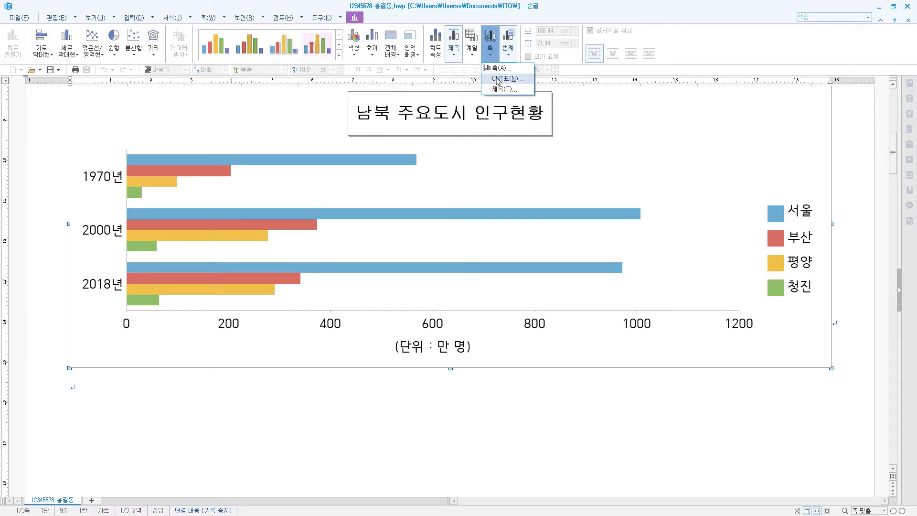
left_click(498, 79)
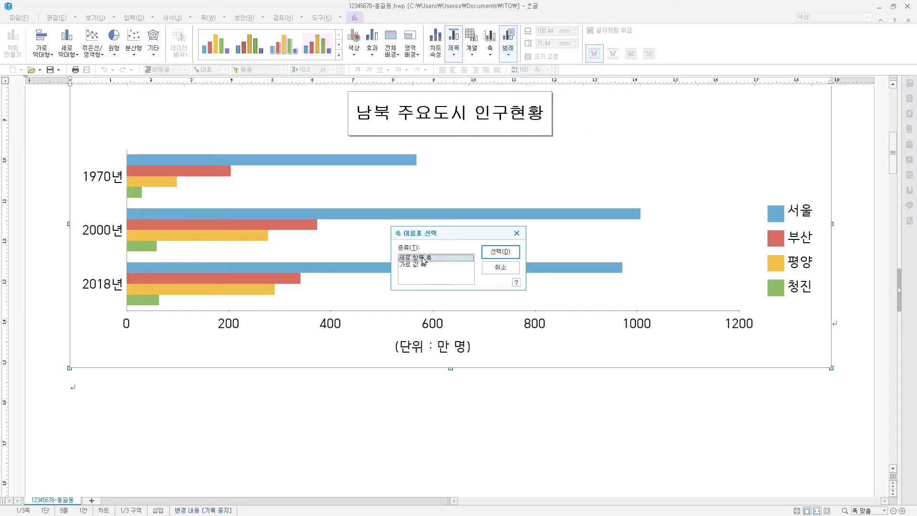
left_click(512, 252)
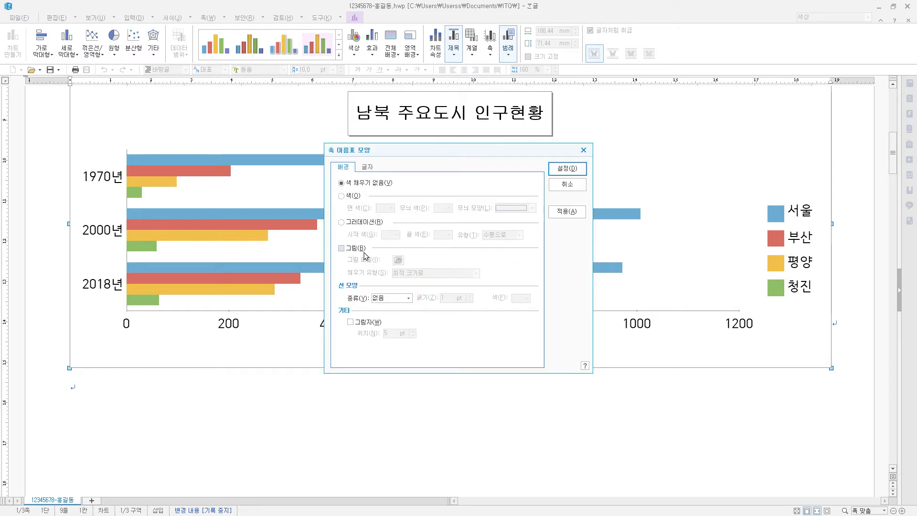
left_click(373, 168)
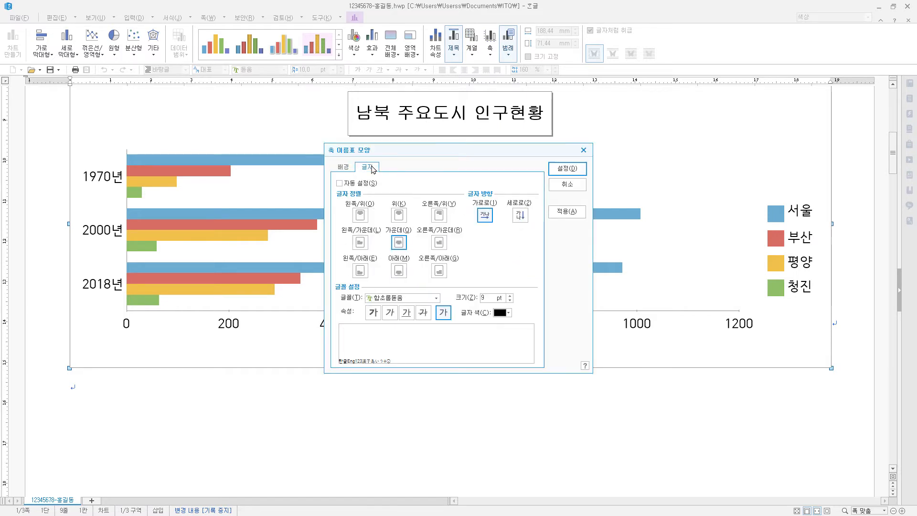
left_click(407, 300)
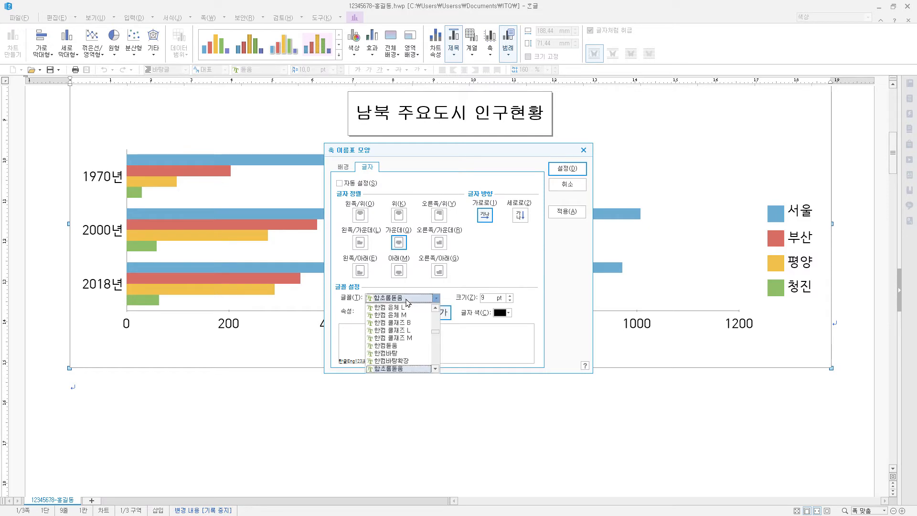
left_click(407, 300)
type("굴림")
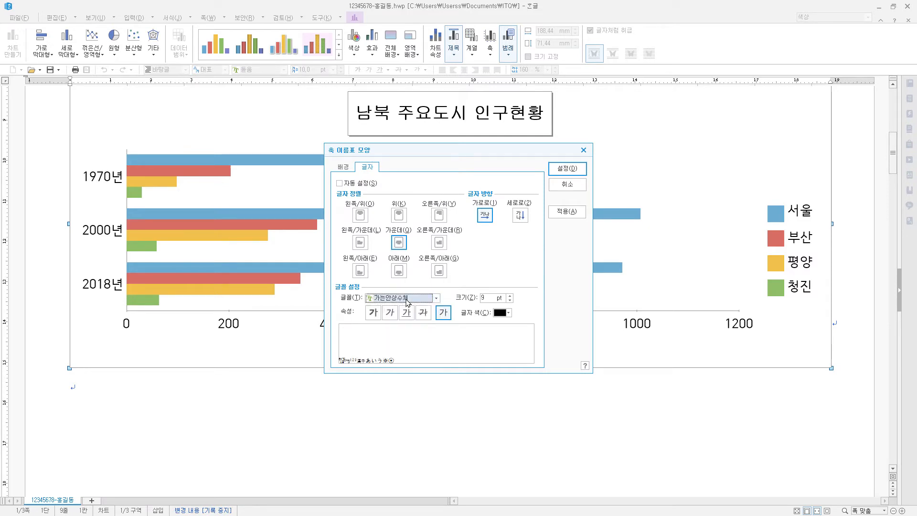
left_click(509, 295)
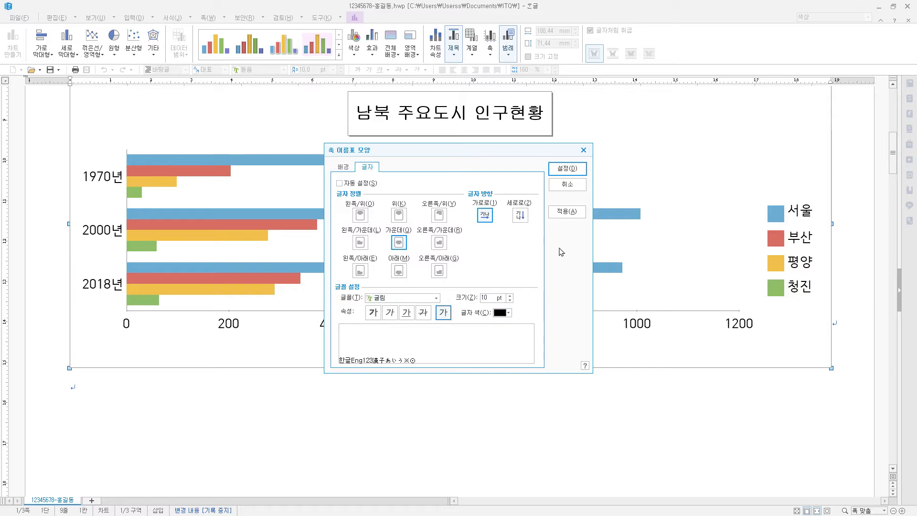
left_click(567, 168)
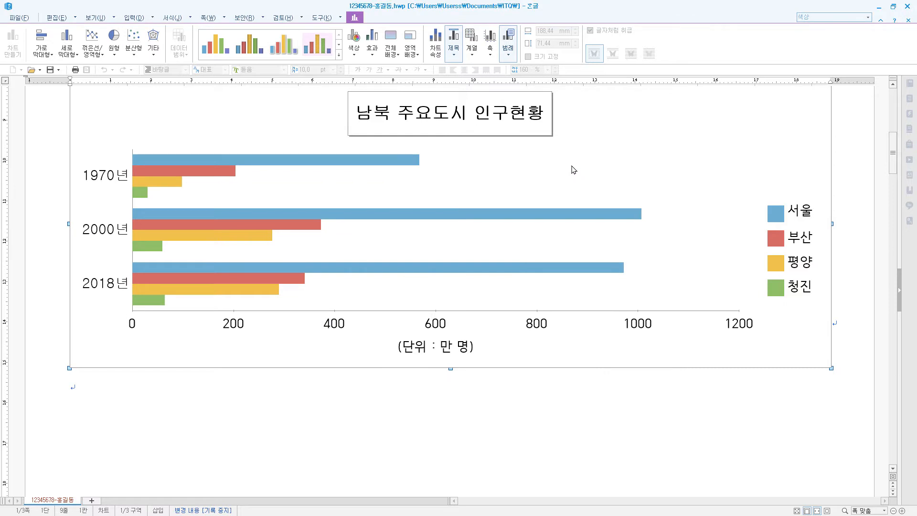
Set the horizontal value axis (가로 값 축) labels to the 굴림 font at 10 pt
left_click(490, 56)
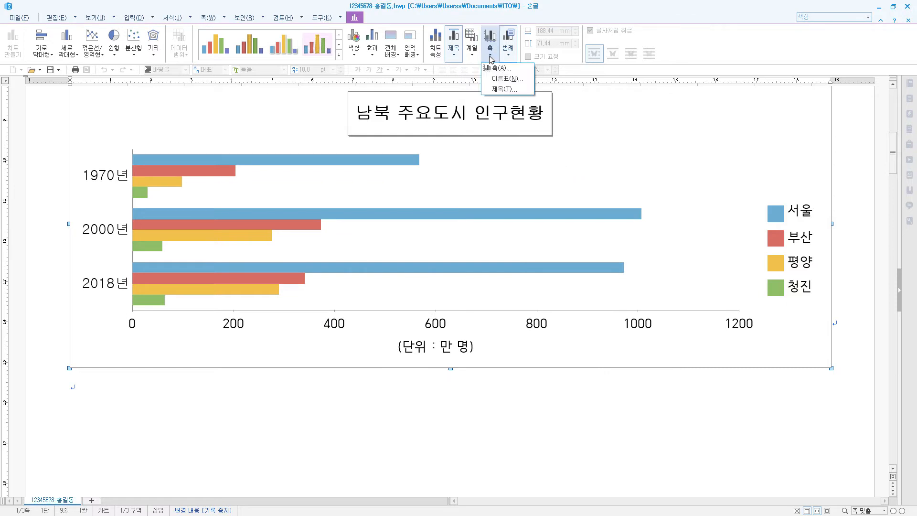
left_click(504, 79)
left_click(431, 264)
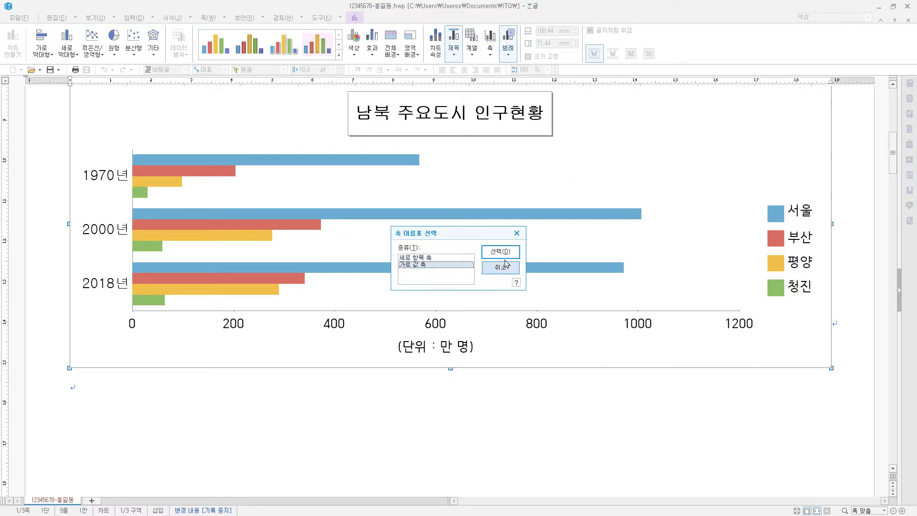
left_click(500, 251)
left_click(367, 167)
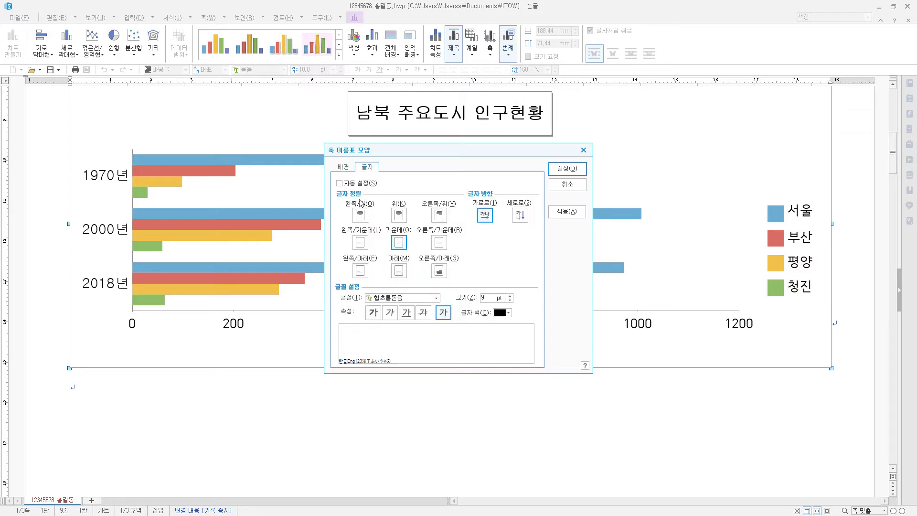
left_click(403, 298)
left_click(403, 299)
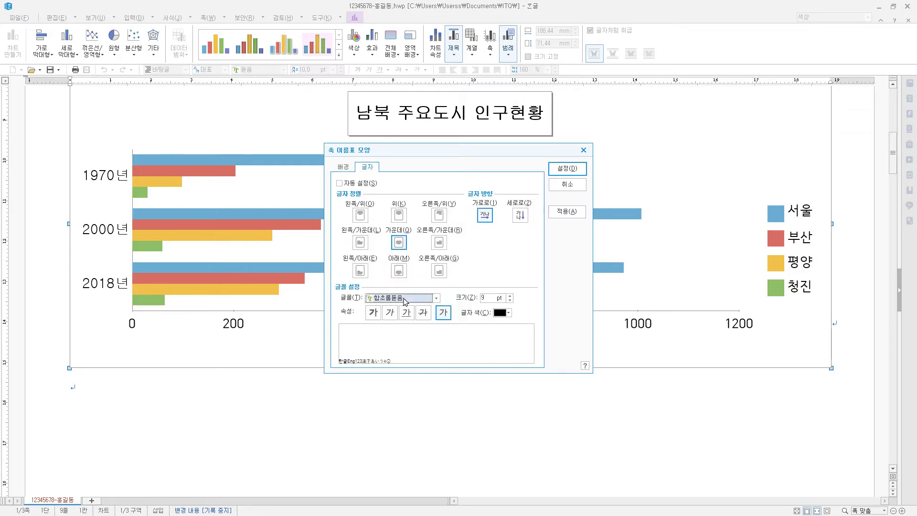
type("굴림")
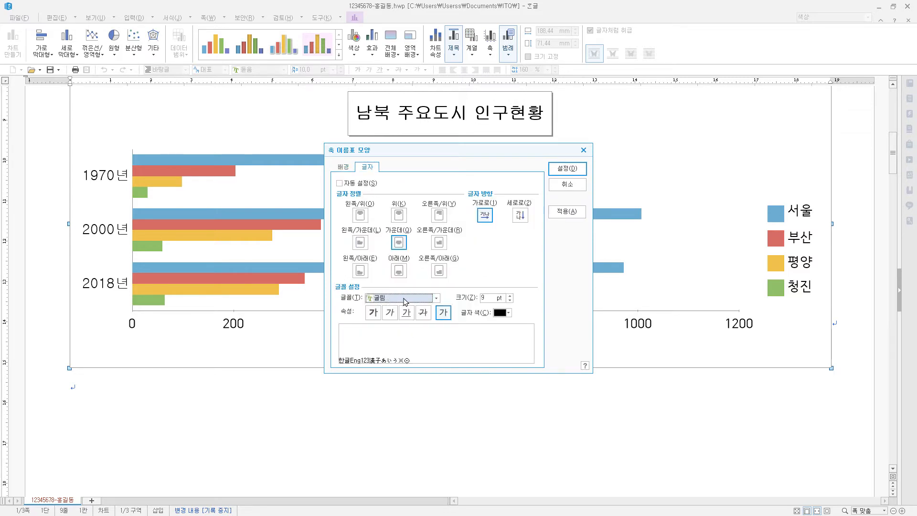
left_click(510, 295)
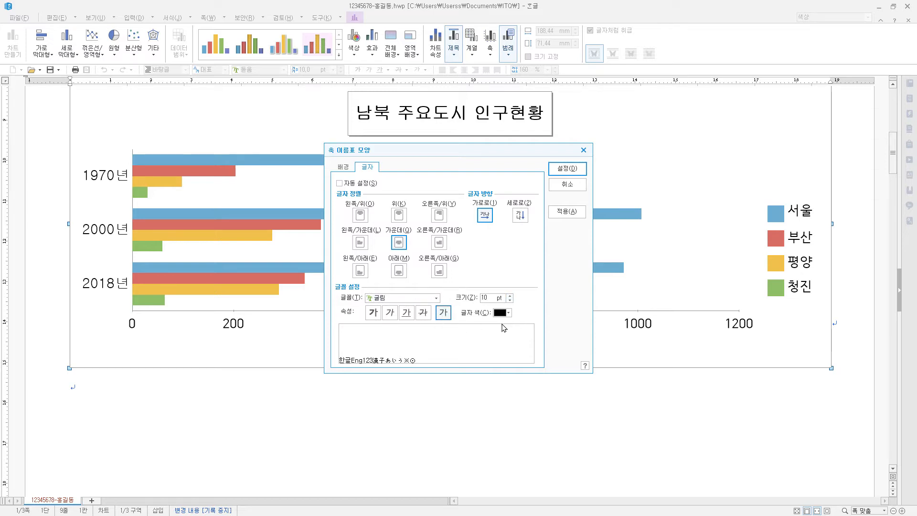
left_click(568, 168)
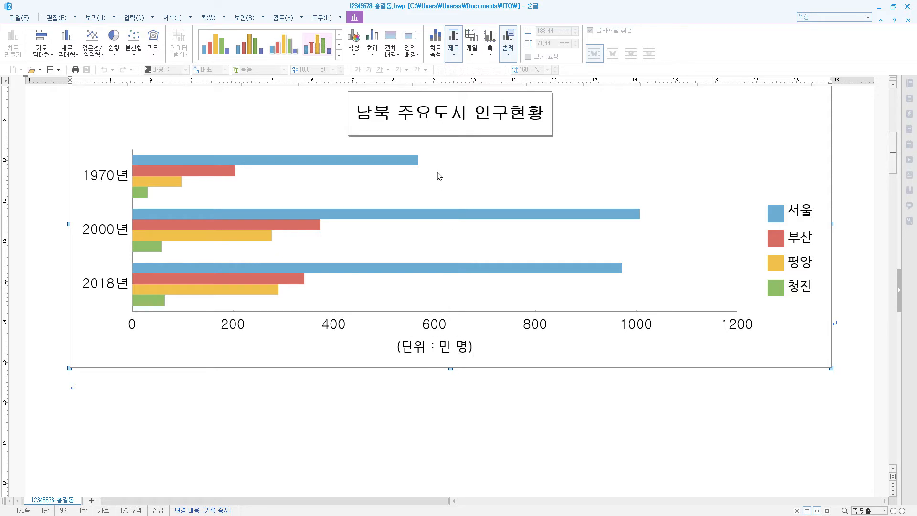
Set the title of the horizontal value axis (가로 값 축) to the 굴림 font at 10 pt
left_click(490, 50)
left_click(495, 95)
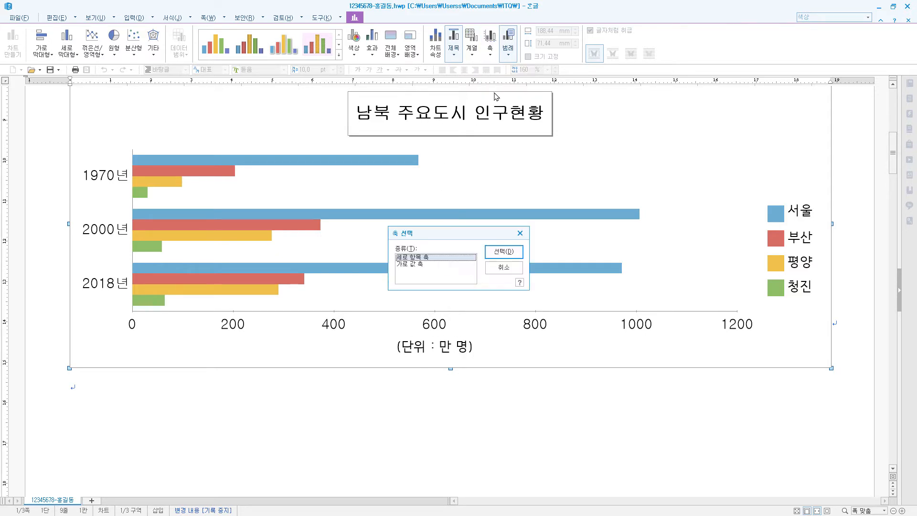
left_click(429, 265)
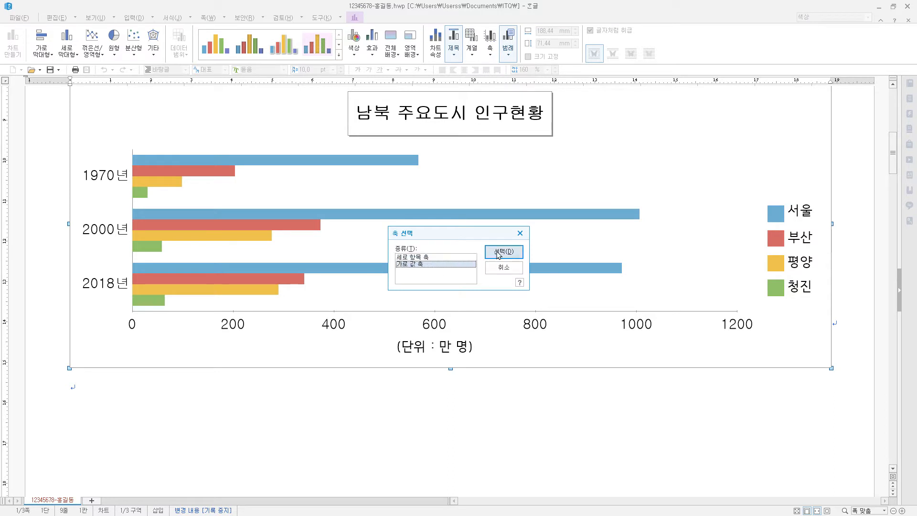
left_click(507, 252)
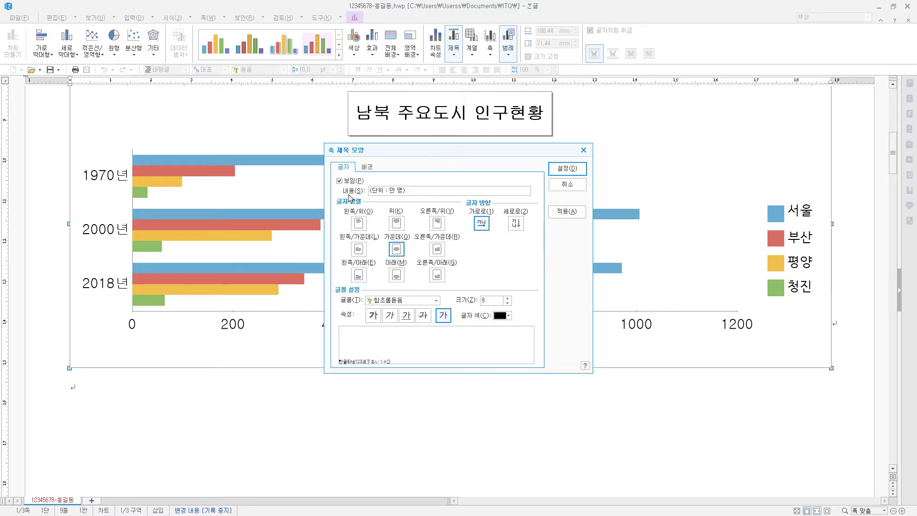
left_click(368, 167)
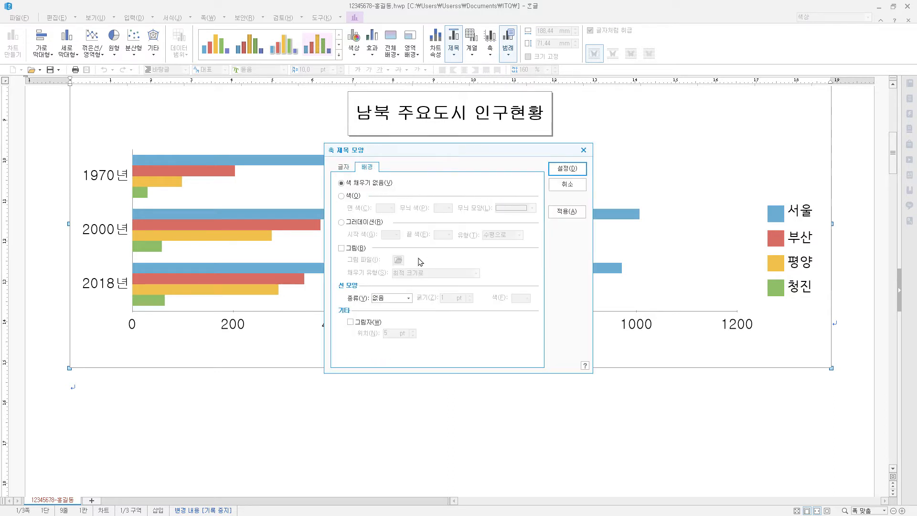
left_click(343, 166)
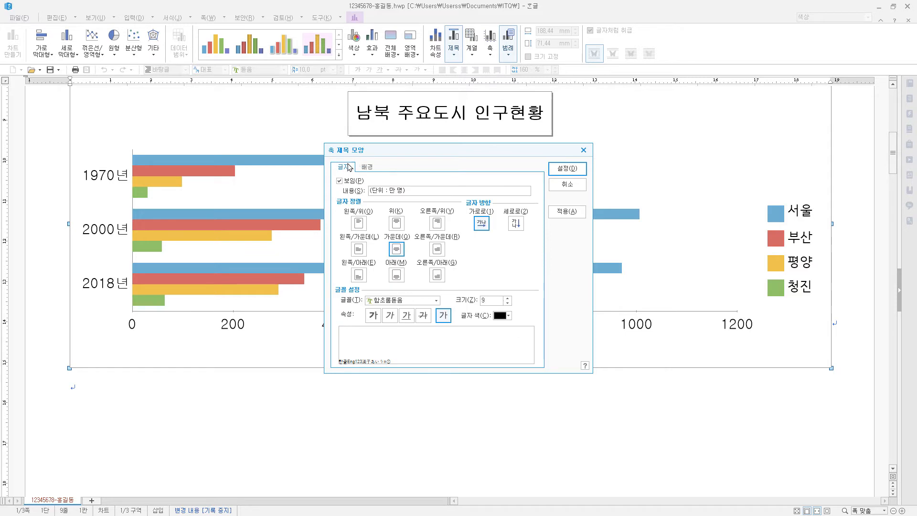
left_click(401, 302)
left_click(401, 301)
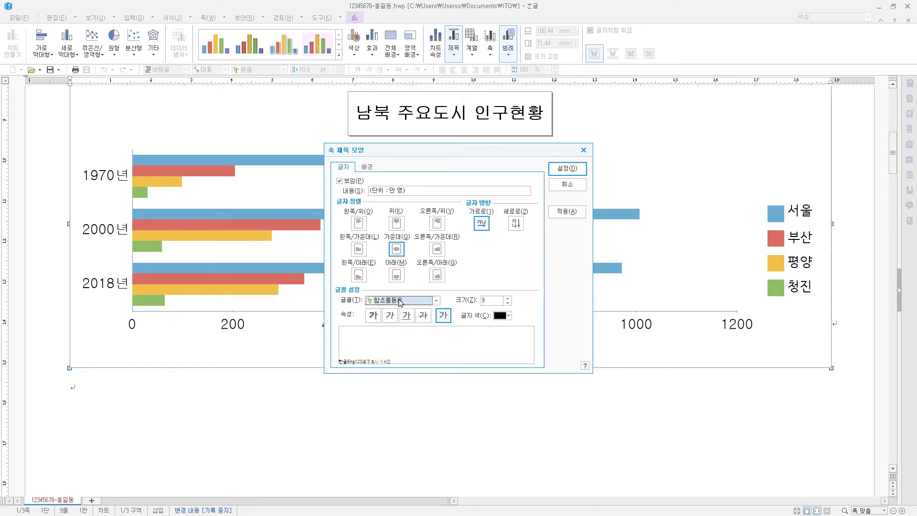
type("굴림")
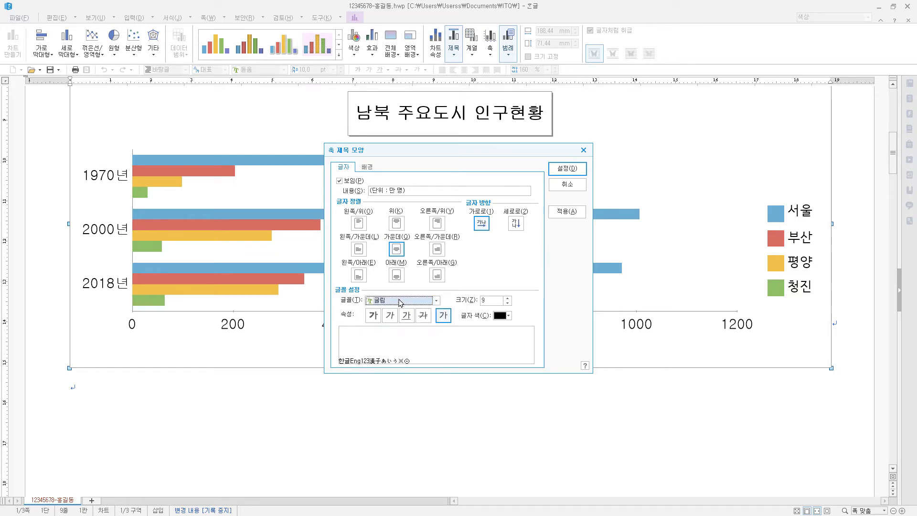
left_click(507, 298)
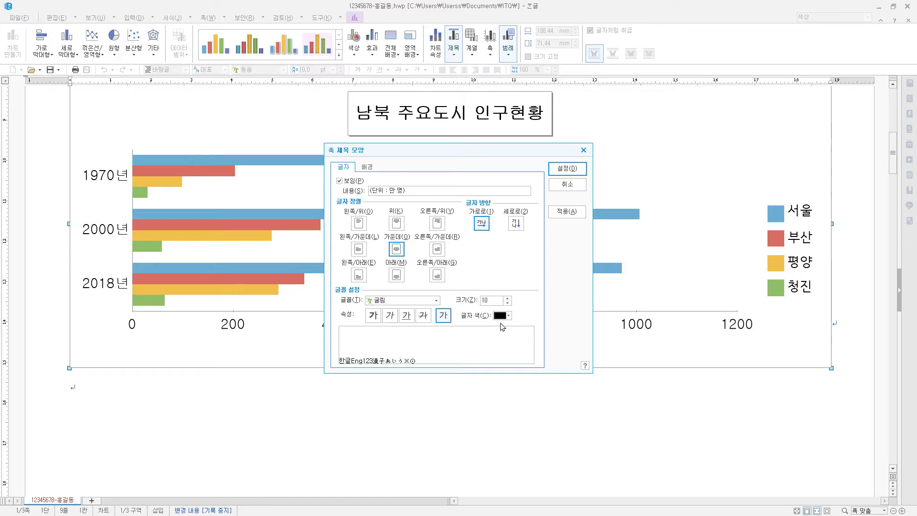
Try the vertical text direction (세로로) for the axis title, restore the horizontal one (가로로), and apply the title formatting
left_click_drag(496, 151, 696, 128)
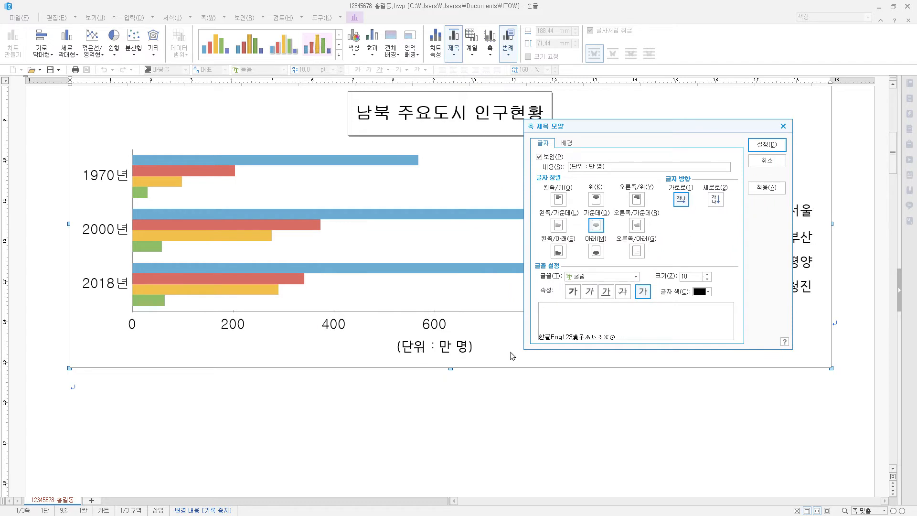
left_click(715, 199)
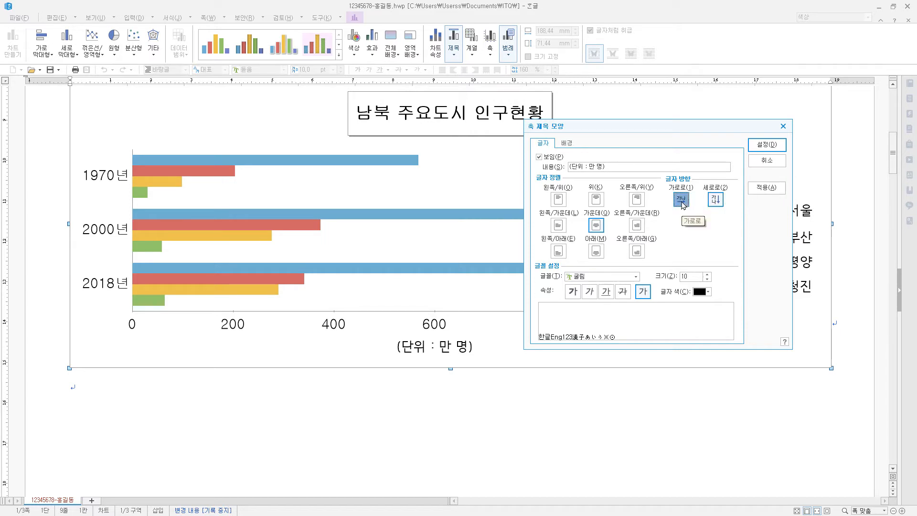
left_click(681, 201)
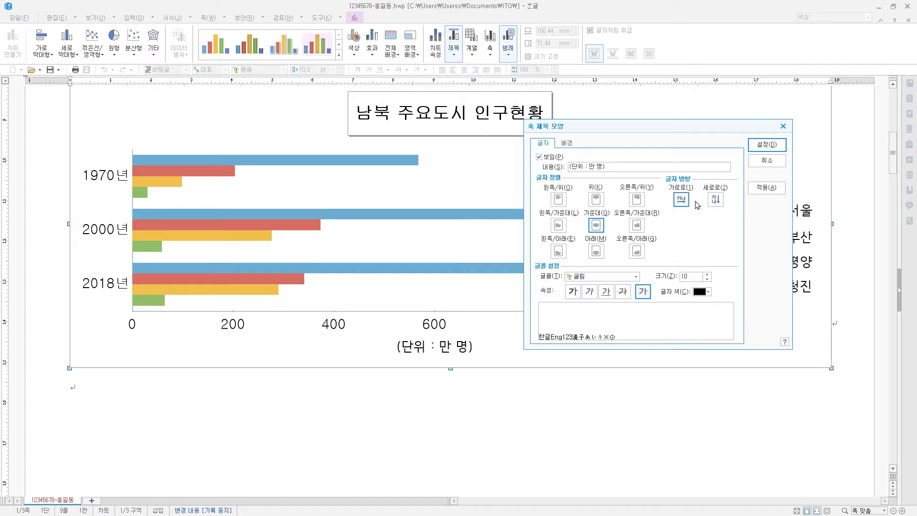
left_click(766, 145)
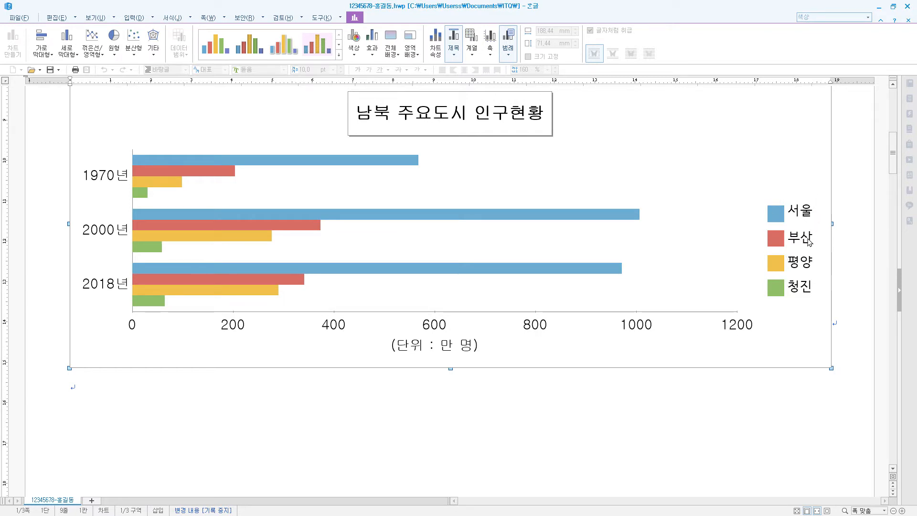
Give the chart legend a single-line border (한 줄로)
double_click(802, 284)
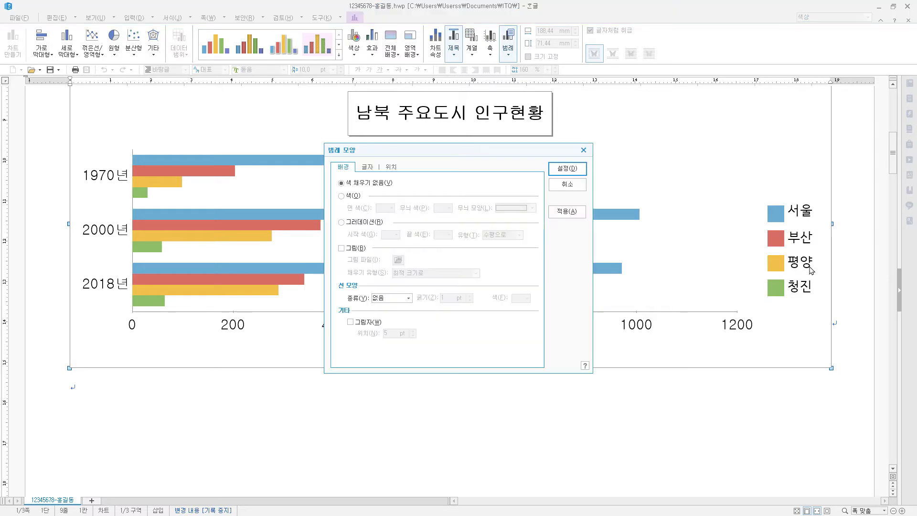
left_click_drag(501, 153, 535, 126)
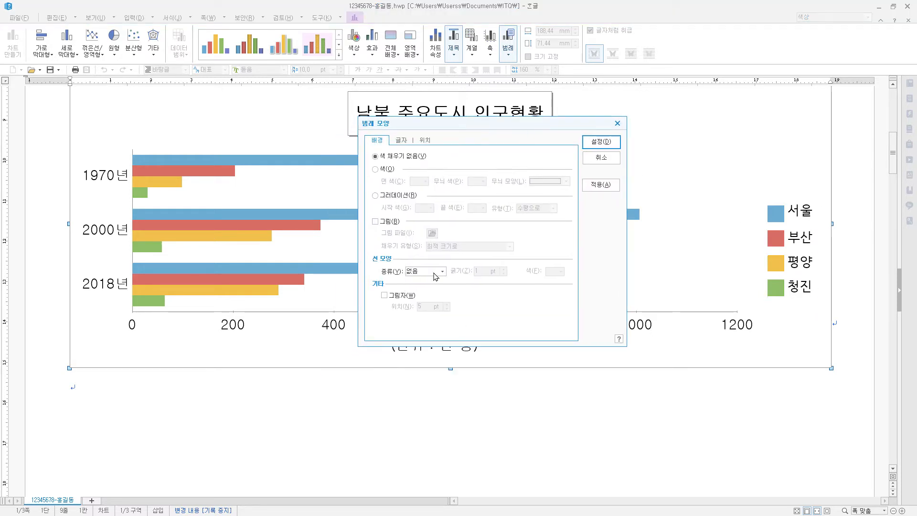
left_click(435, 272)
left_click(432, 286)
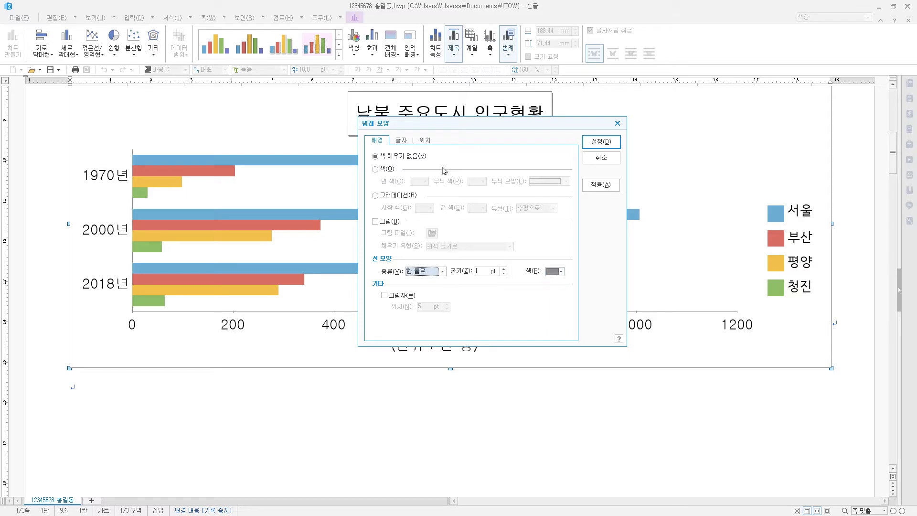
Set the legend text to the 굴림 font at 10 pt and apply the legend formatting
left_click(406, 141)
left_click(449, 274)
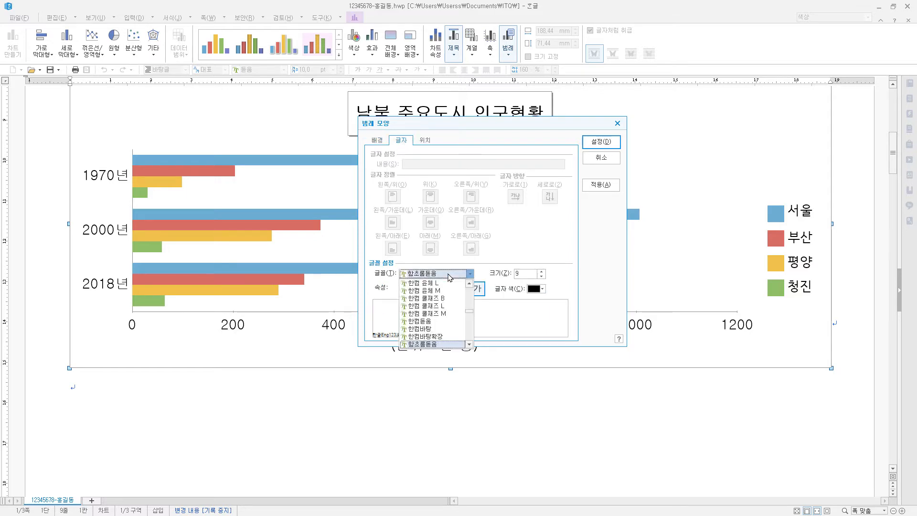
left_click(449, 276)
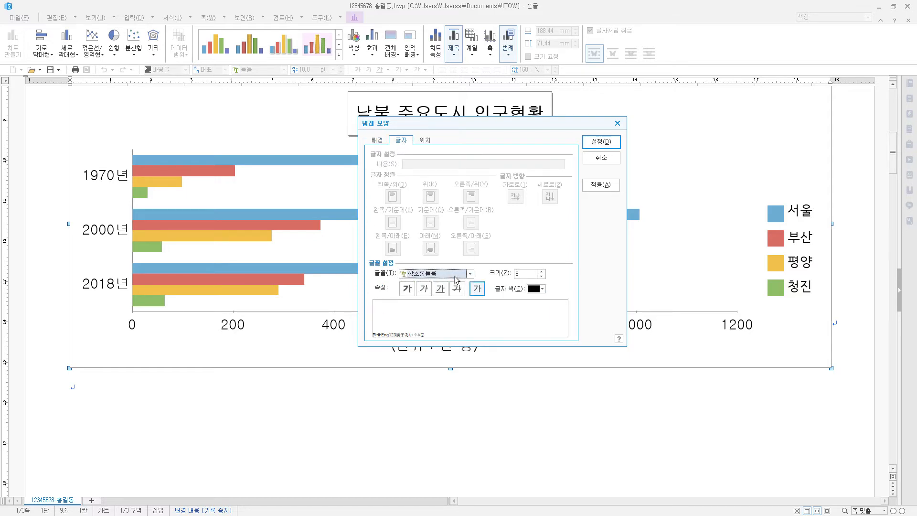
type("굴림")
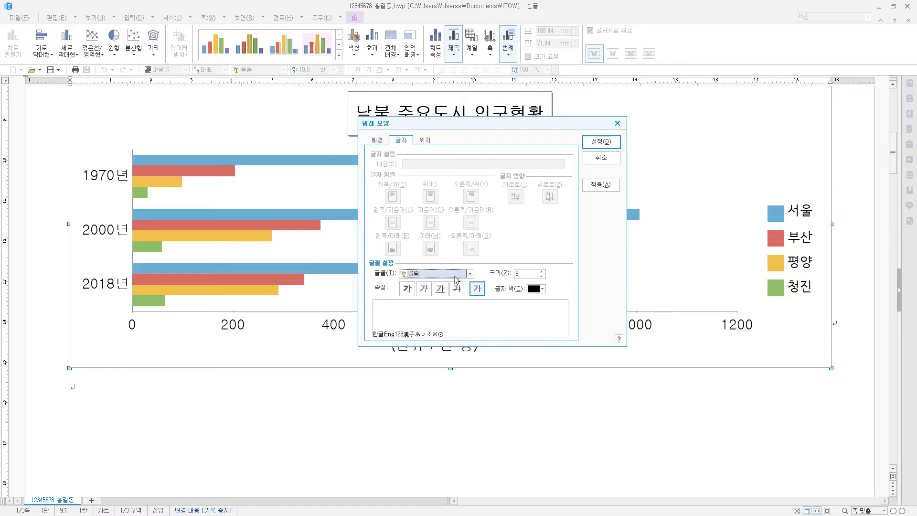
left_click(541, 271)
left_click(482, 292)
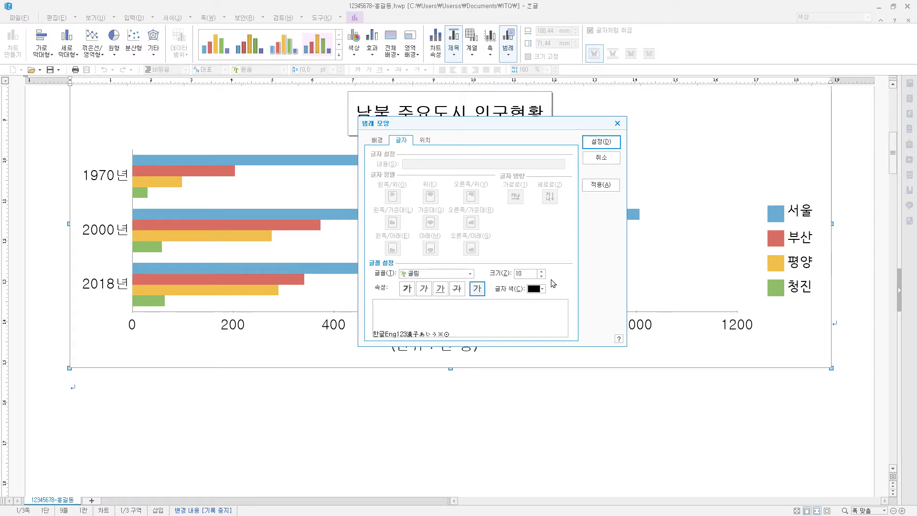
left_click(601, 142)
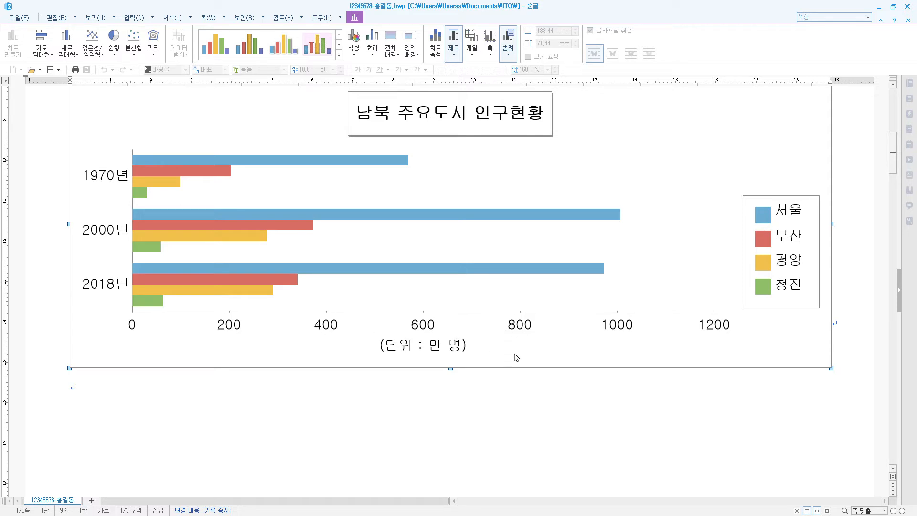
Turn off automatic scaling (자동으로 꾸밈) for the horizontal value axis (가로 값 축) and apply the axis settings
left_click(495, 61)
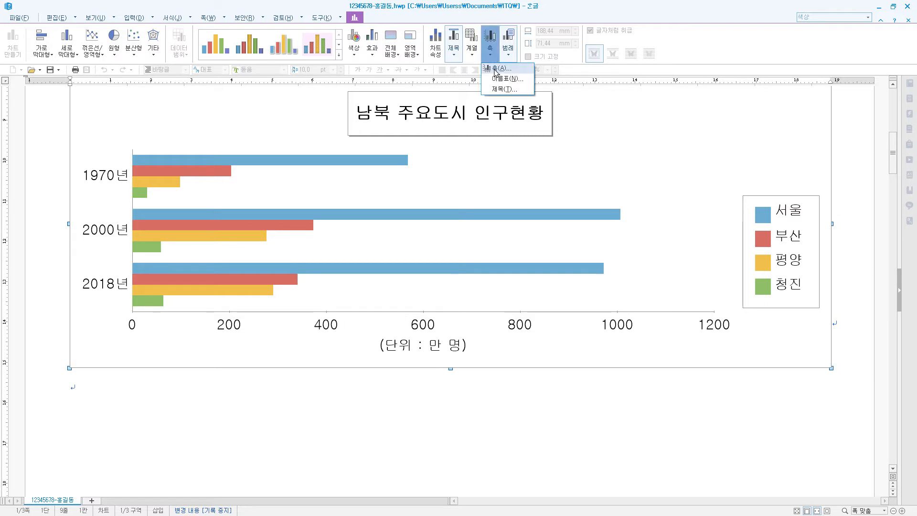
left_click(501, 89)
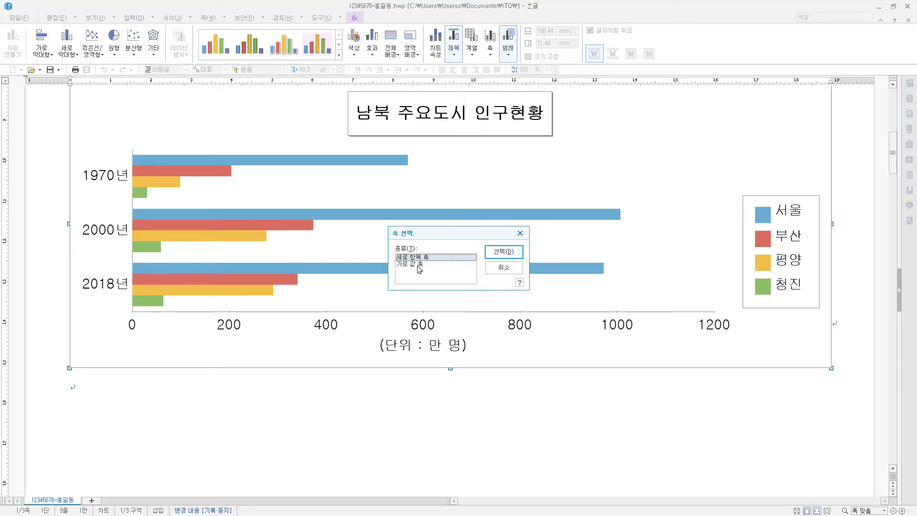
left_click(416, 264)
left_click(504, 253)
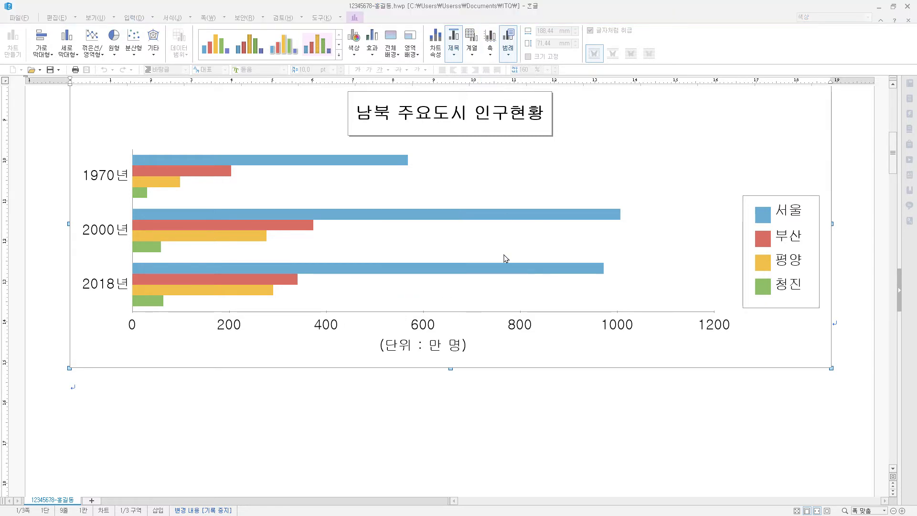
left_click(380, 193)
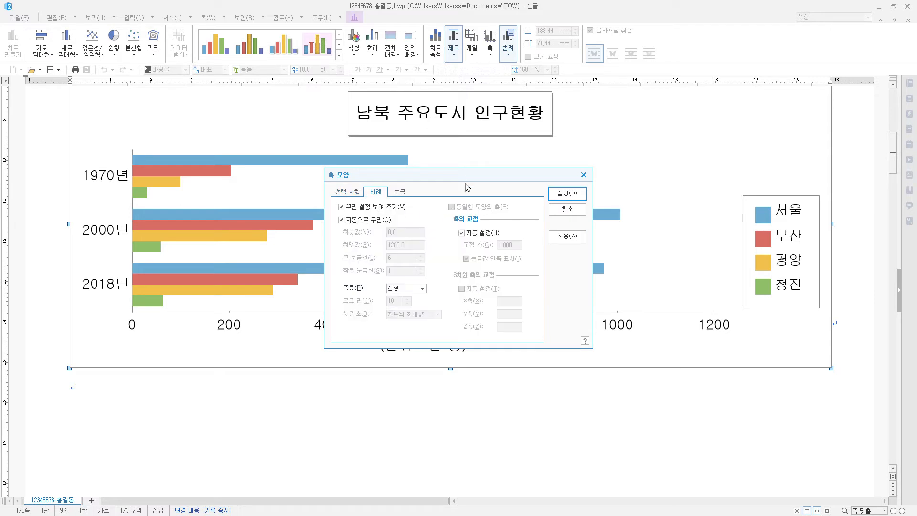
left_click_drag(465, 175, 483, 132)
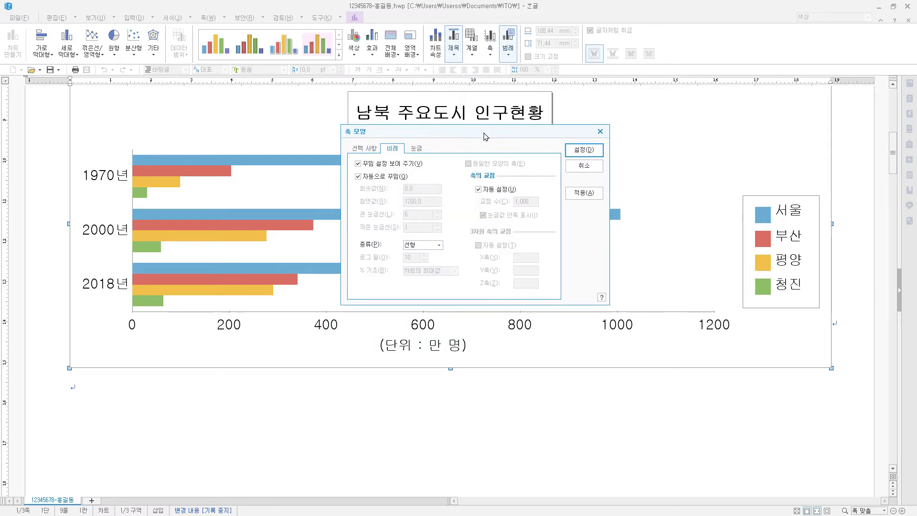
left_click(365, 178)
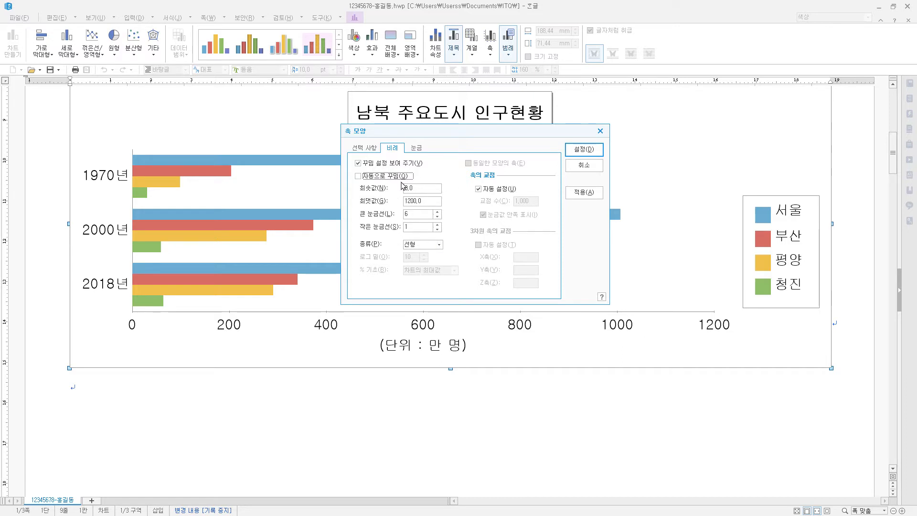
left_click(589, 150)
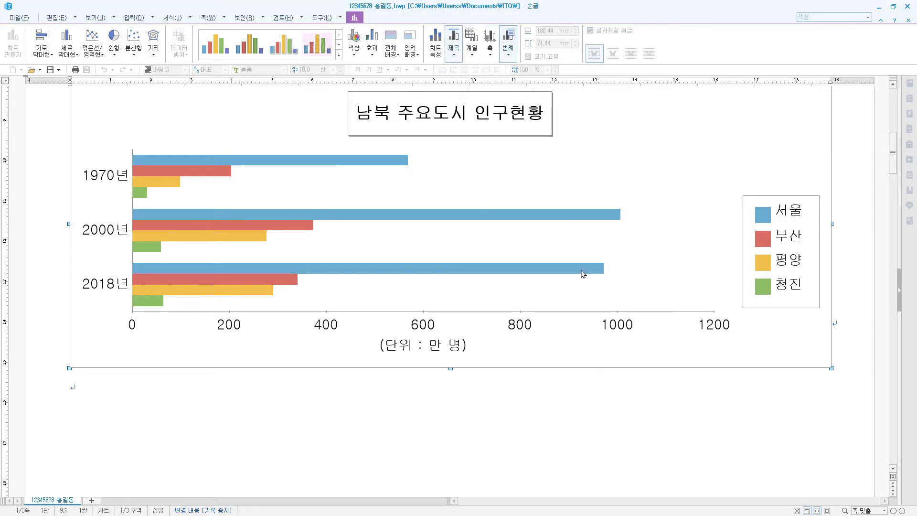
Enter the labels (1) and (2), separated by several spaces, on the line below 3., and place the cursor after (1)
scroll(646, 283, "down", 10)
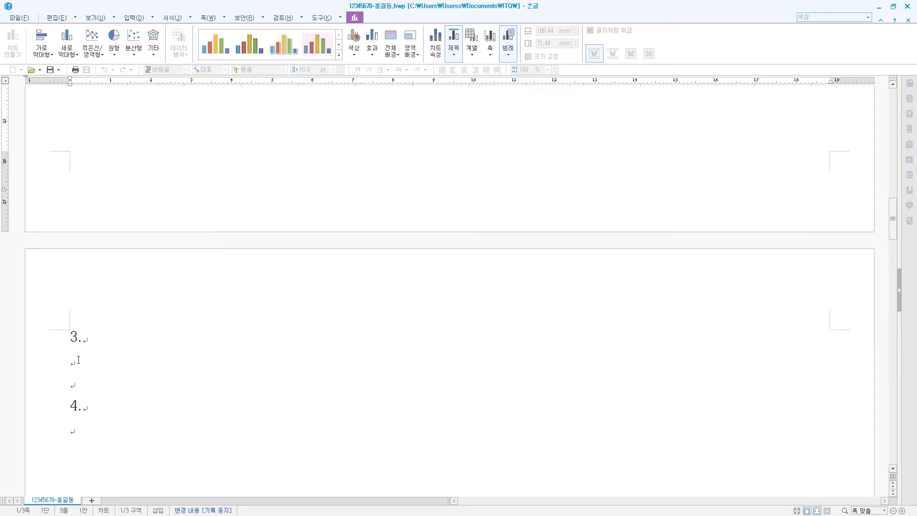
left_click(79, 359)
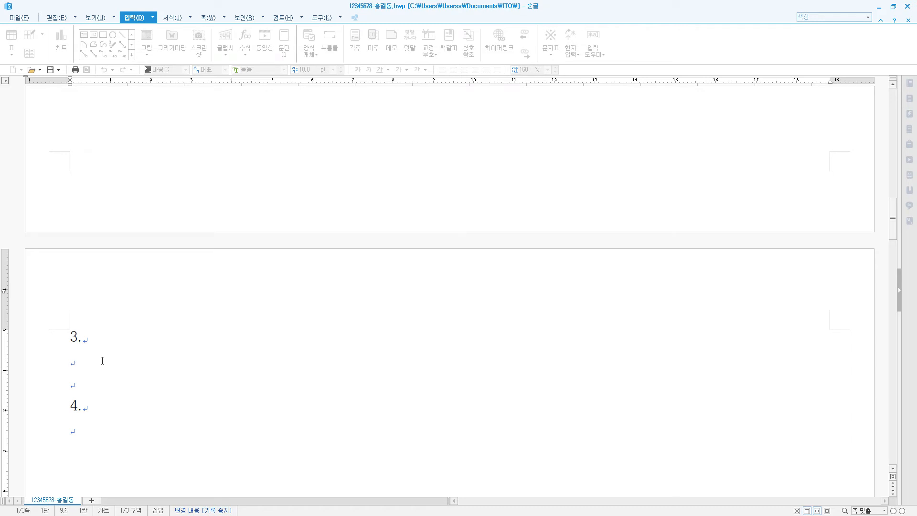
type("(1)     (2)")
left_click(86, 358)
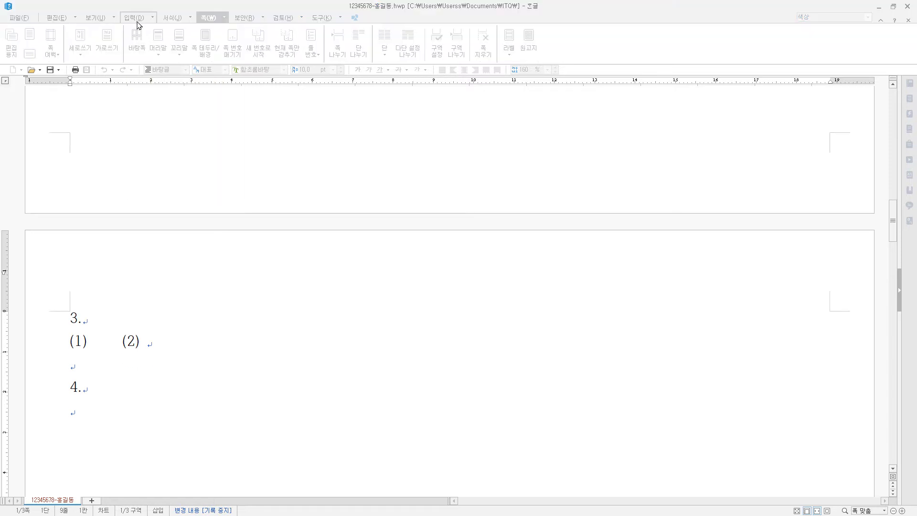
left_click(136, 18)
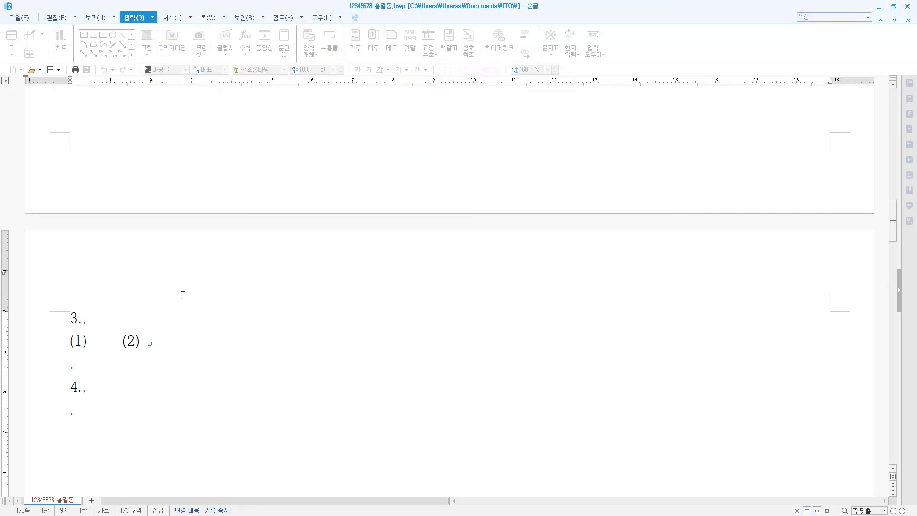
scroll(290, 352, "up", 10)
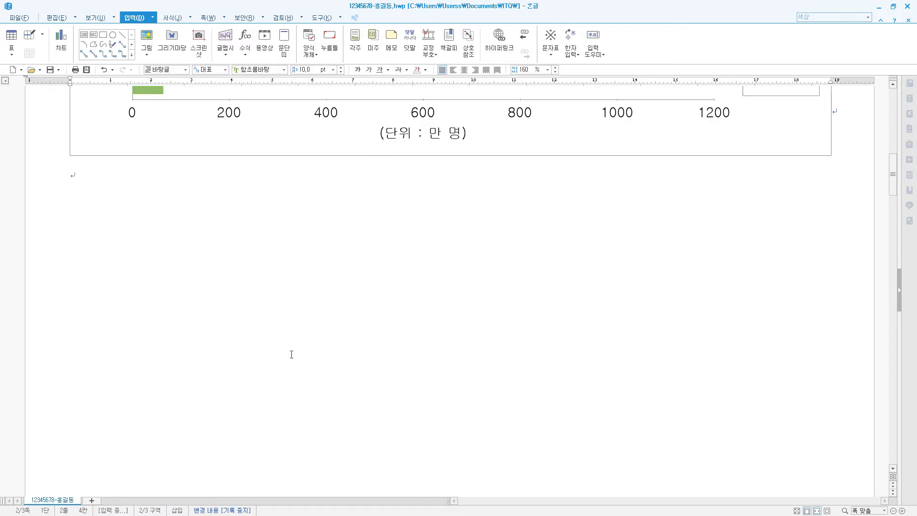
scroll(622, 231, "up", 2)
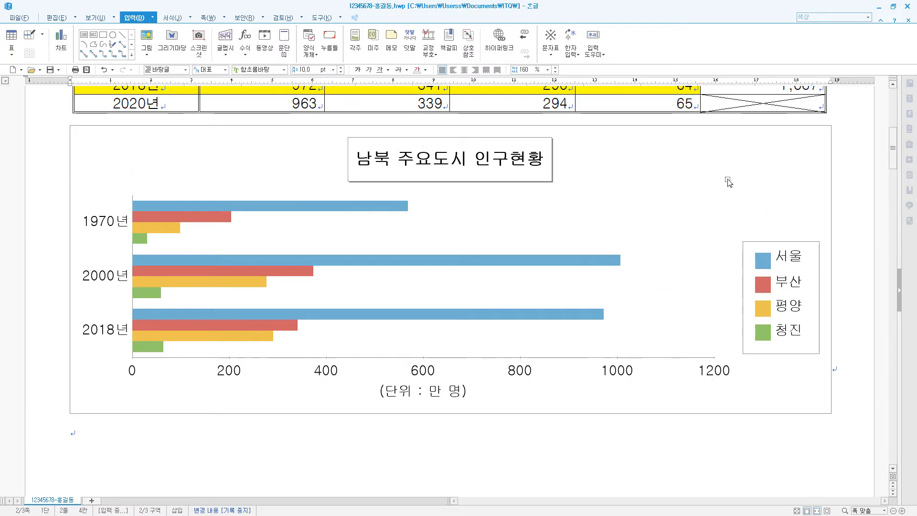
left_click(743, 192)
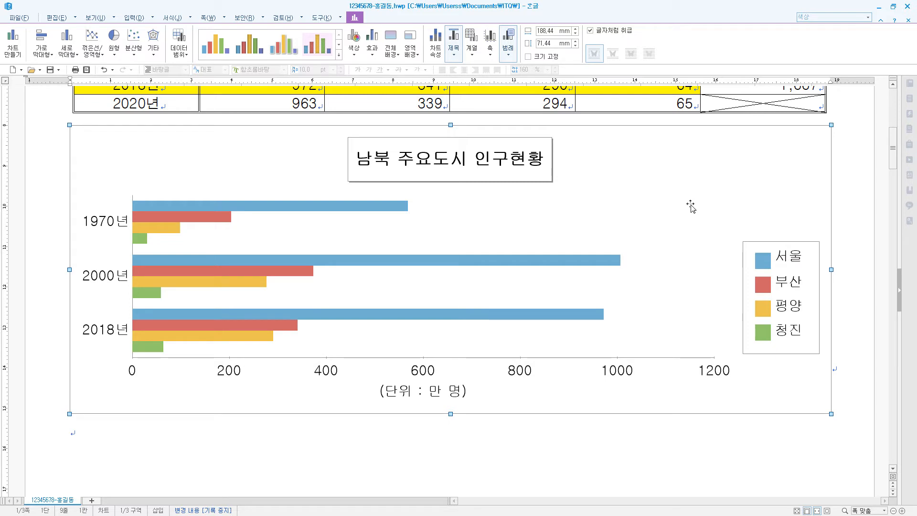
key("Escape")
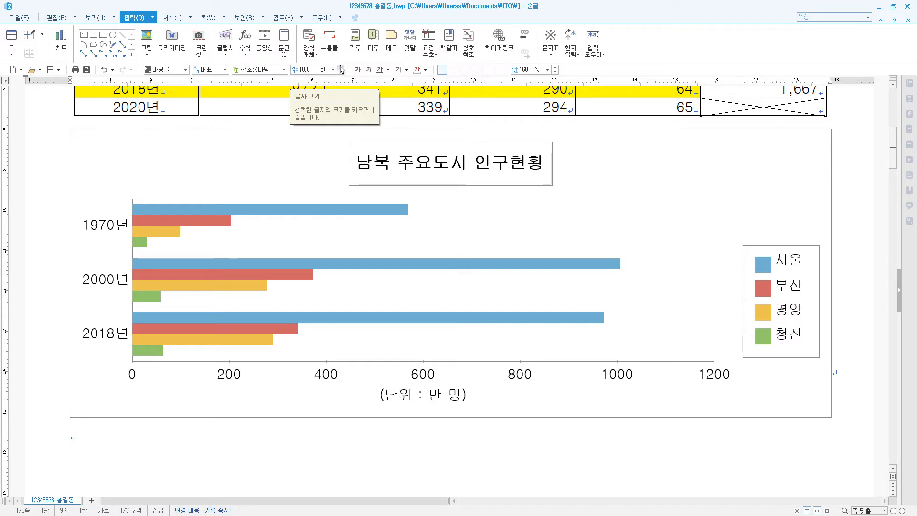
scroll(488, 350, "down", 3)
scroll(489, 350, "down", 10)
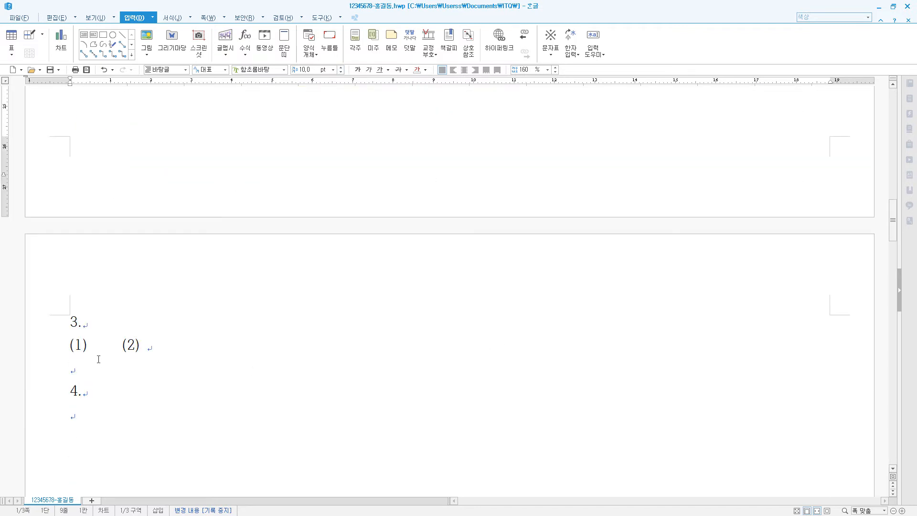
Start an equation after the (1) label and enter G=2 followed by an integral with lower and upper limits
left_click(100, 284)
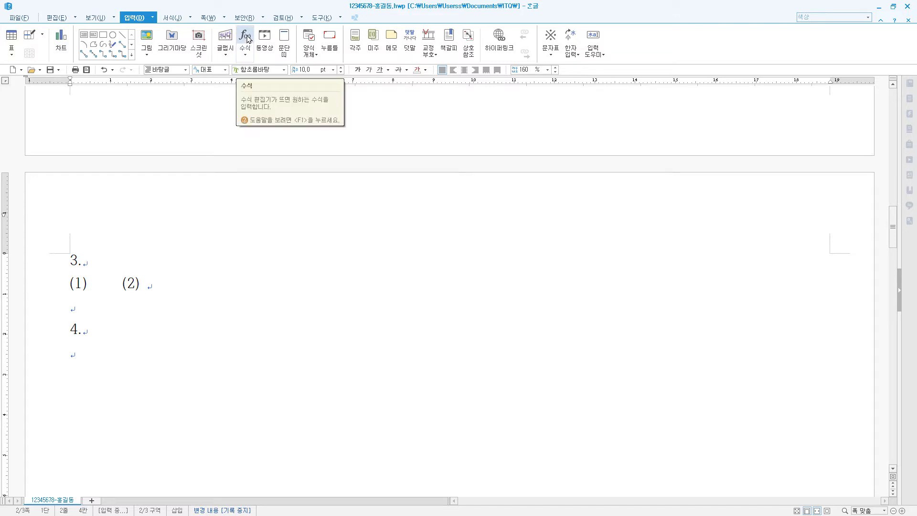
left_click(247, 38)
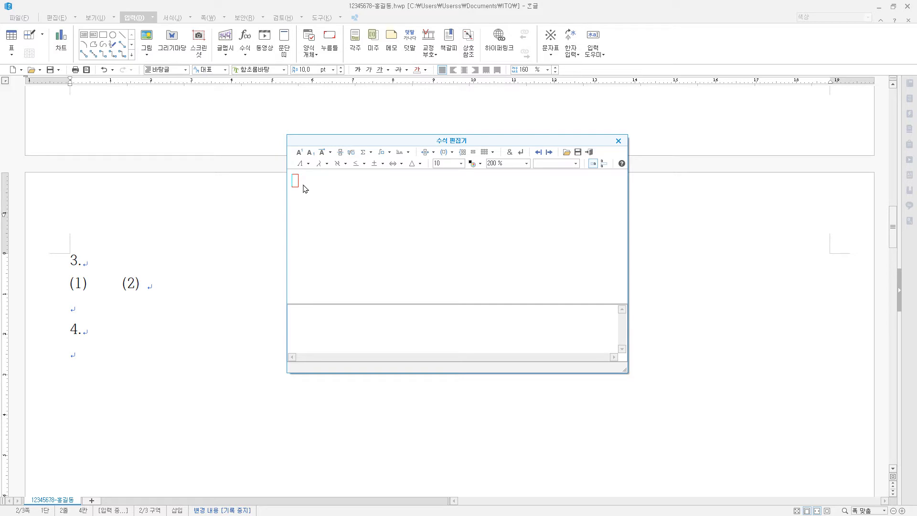
type("G=2")
left_click(389, 153)
left_click(389, 172)
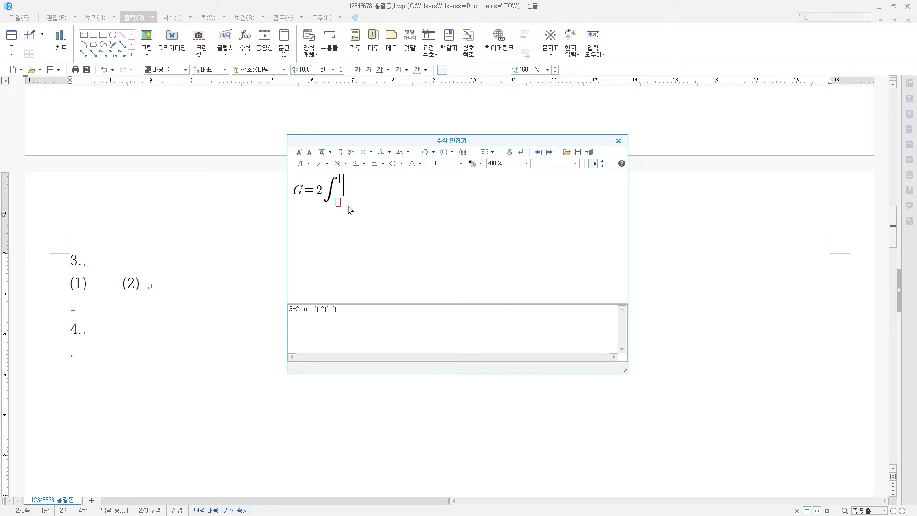
Set the integral's lower limit to the fraction a/2 and its upper limit to a
left_click(339, 152)
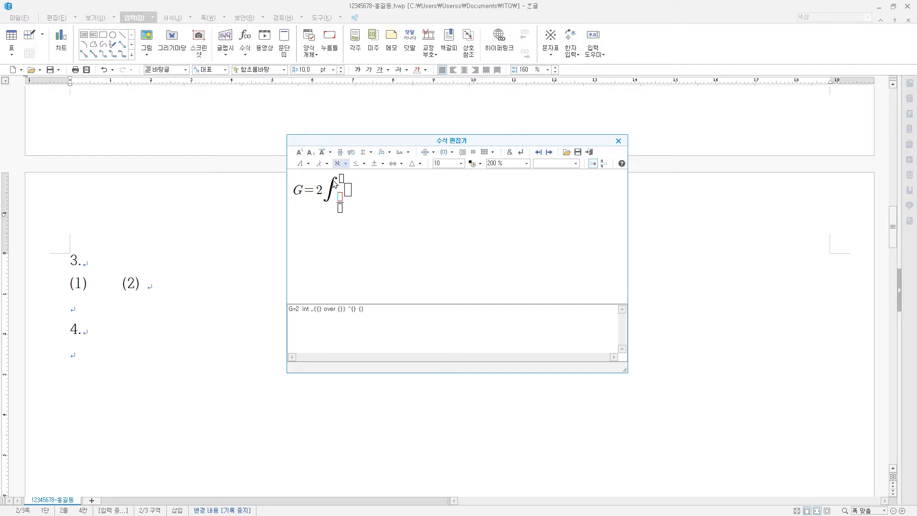
type("a")
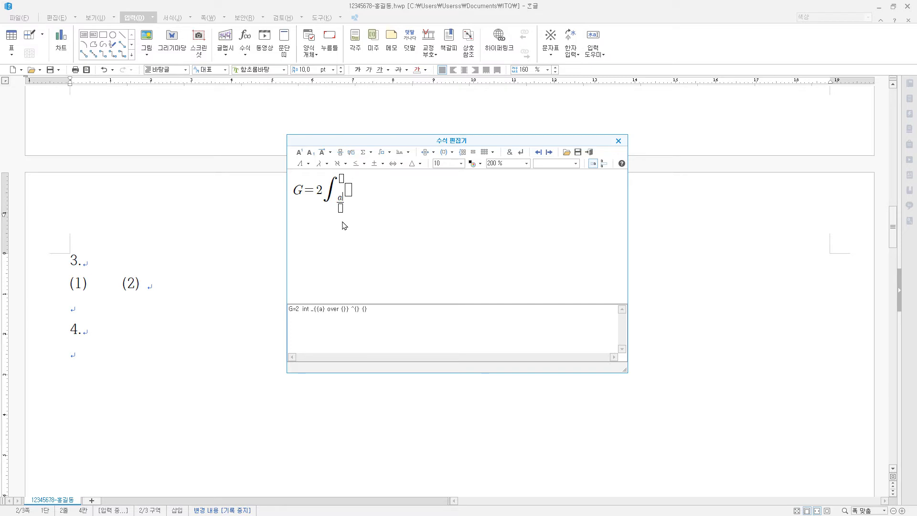
key("Tab")
type("2")
key("Tab")
type("a")
Add a fraction as the integrand, with b times the square root of a²−x² as its numerator
left_click(348, 190)
left_click(340, 153)
type("b")
left_click(351, 153)
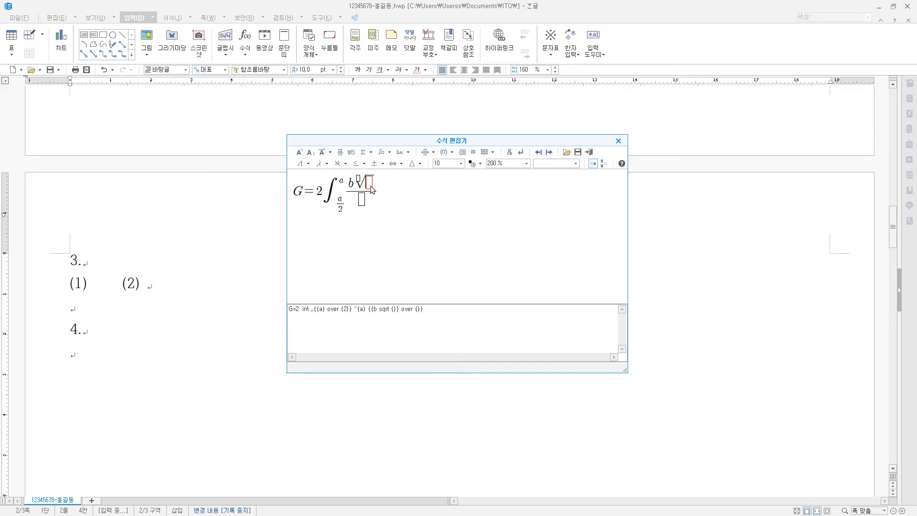
type("a")
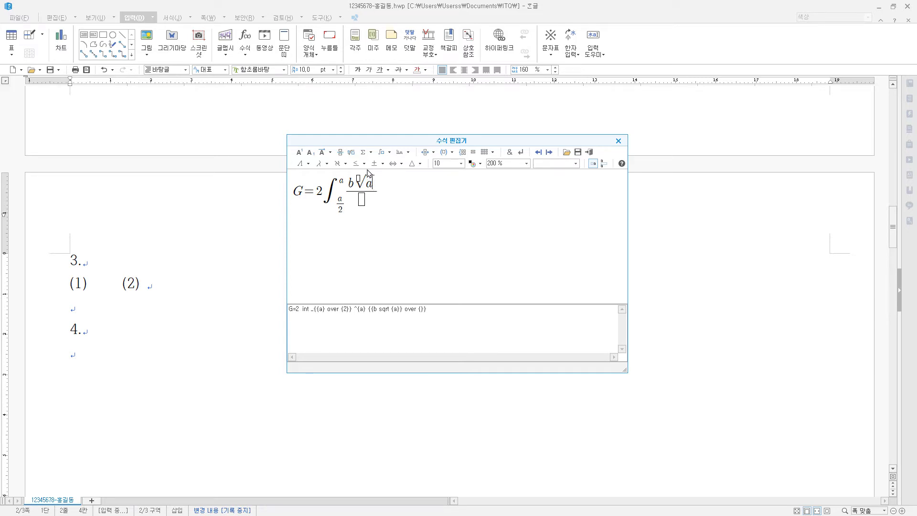
left_click(300, 153)
type("2")
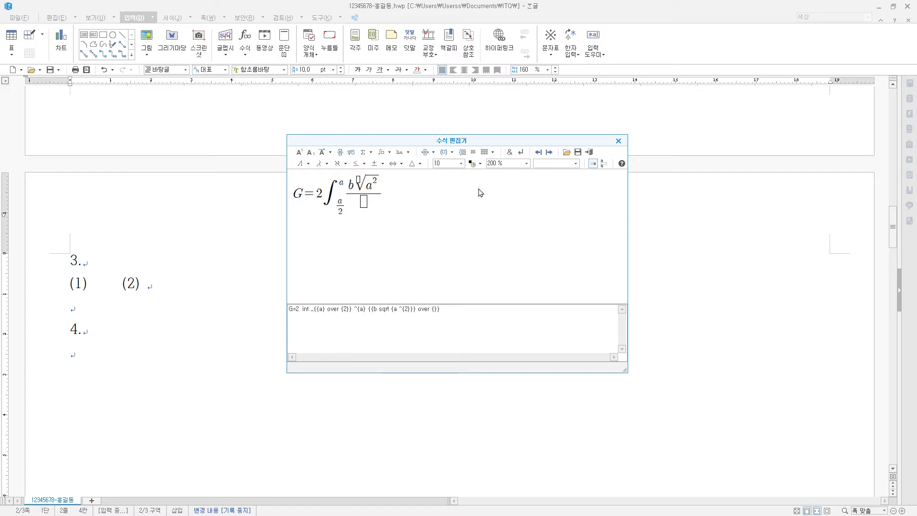
type("-x")
left_click(299, 153)
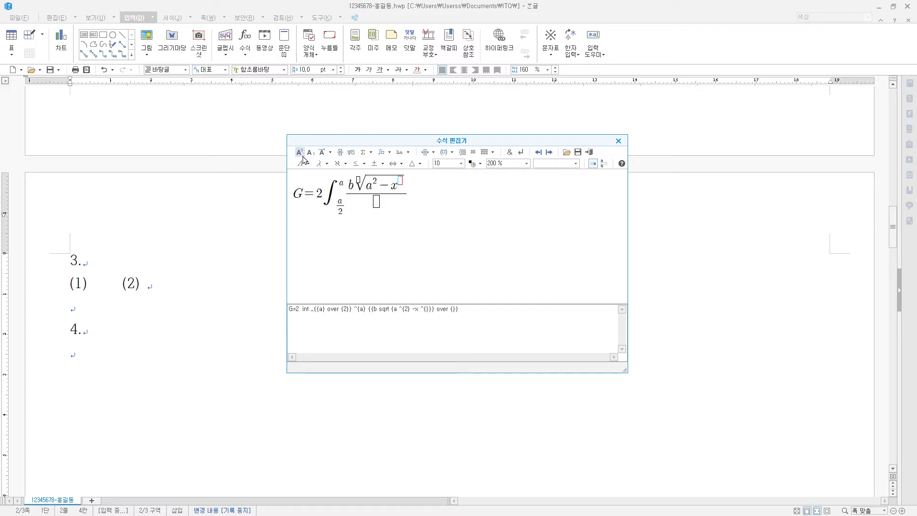
type("2")
key("Tab")
key("Tab")
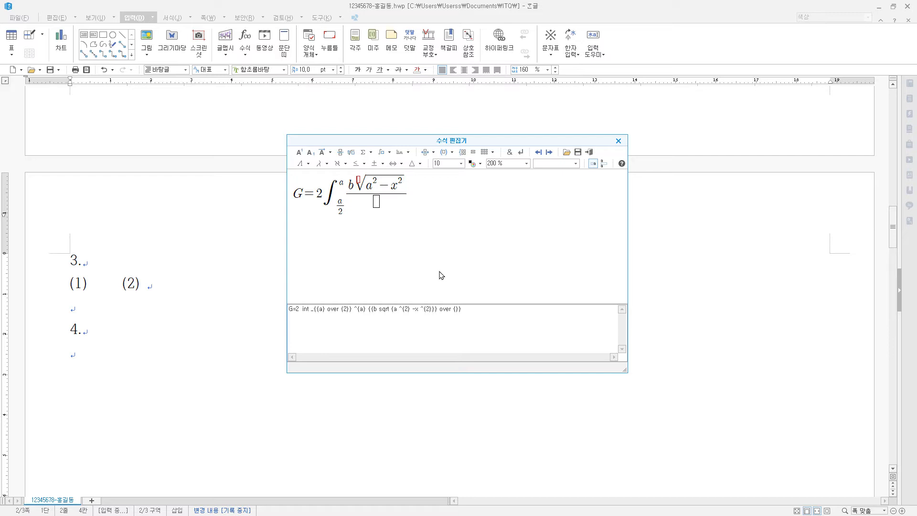
Enter a as the integrand's denominator, add dx after the fraction, and insert the equation into the document
left_click(378, 201)
type("a} dx")
left_click(591, 153)
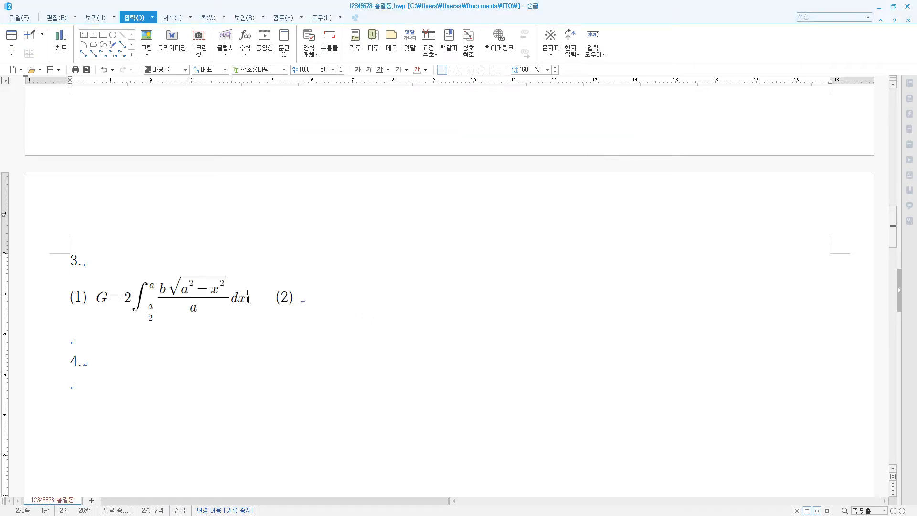
Start an equation after the (2) label and enter H with the subscript n followed by an equals sign
left_click_drag(248, 299, 274, 299)
left_click(281, 298)
left_click(304, 298)
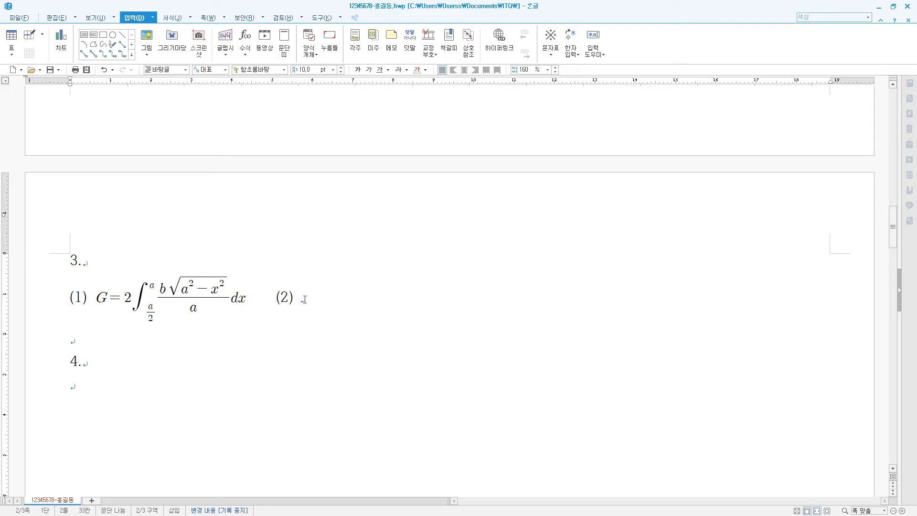
left_click(245, 39)
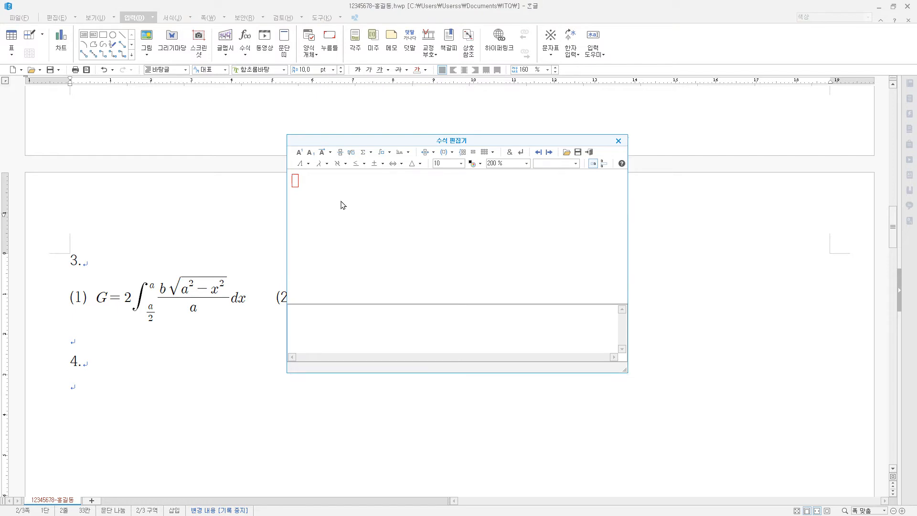
left_click(297, 181)
type("H")
left_click(310, 152)
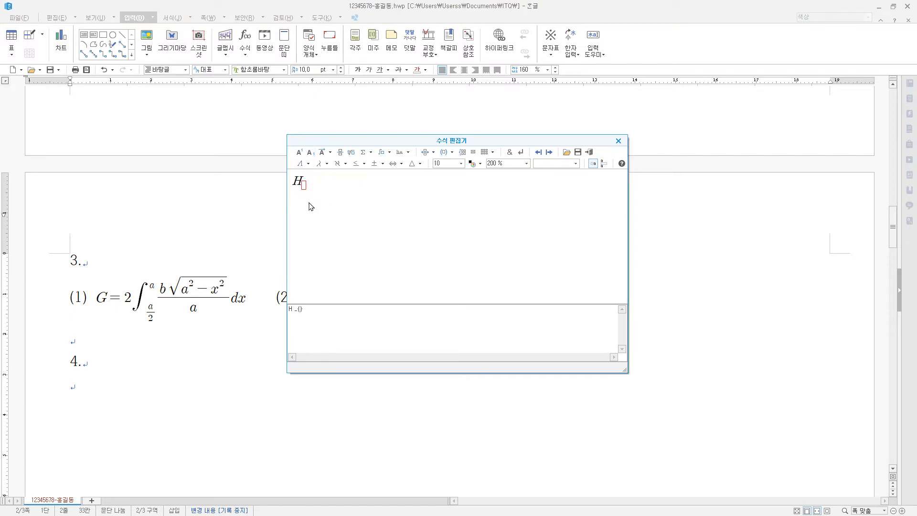
type("n")
type("=")
Add a fraction with numerator a(rⁿ−1) and denominator r−1 after the equals sign
left_click(340, 152)
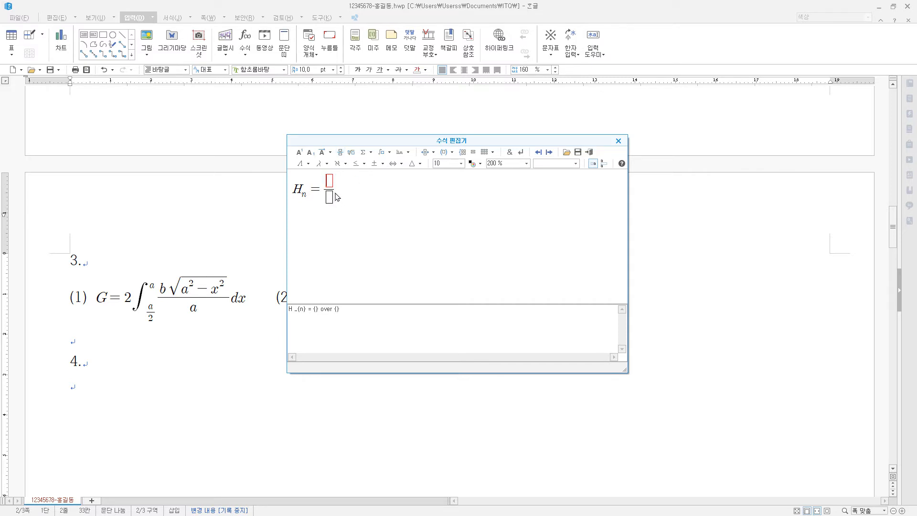
type("a(r")
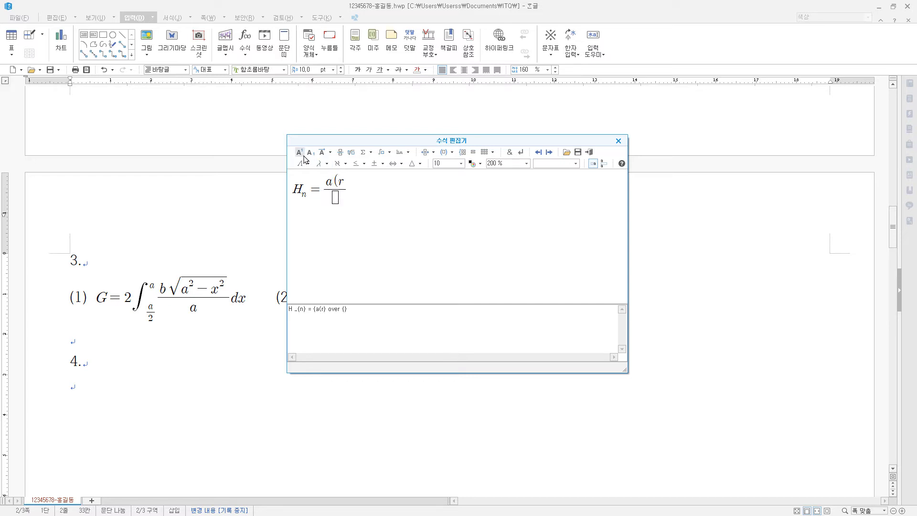
left_click(299, 152)
type("n")
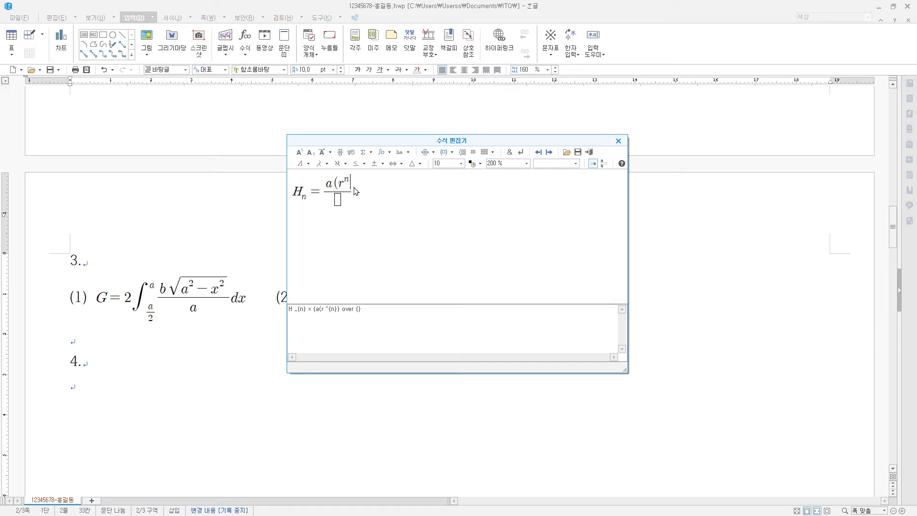
key("Right")
type("-1)")
left_click(350, 199)
type("r")
type("1")
Add an equals sign and a second fraction with numerator a(1+rⁿ) and denominator 1−r
type("=")
left_click(340, 152)
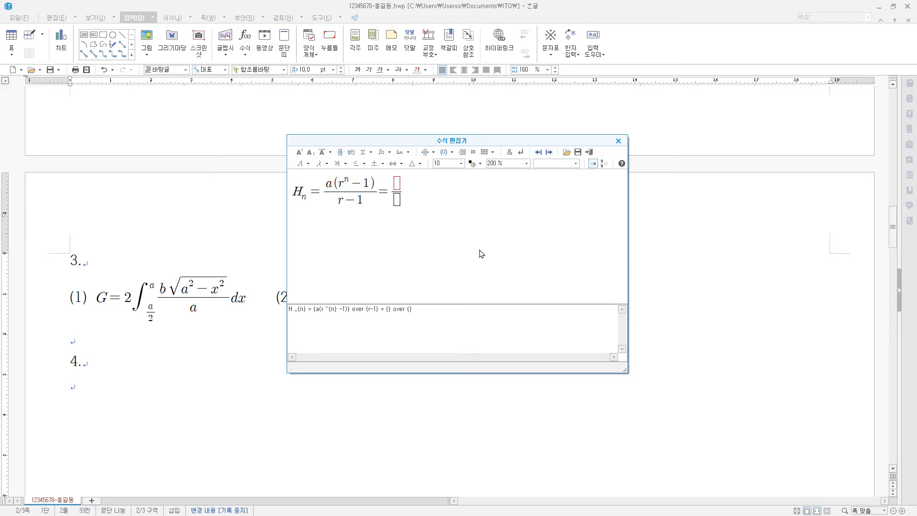
type("a(1+r} over {}")
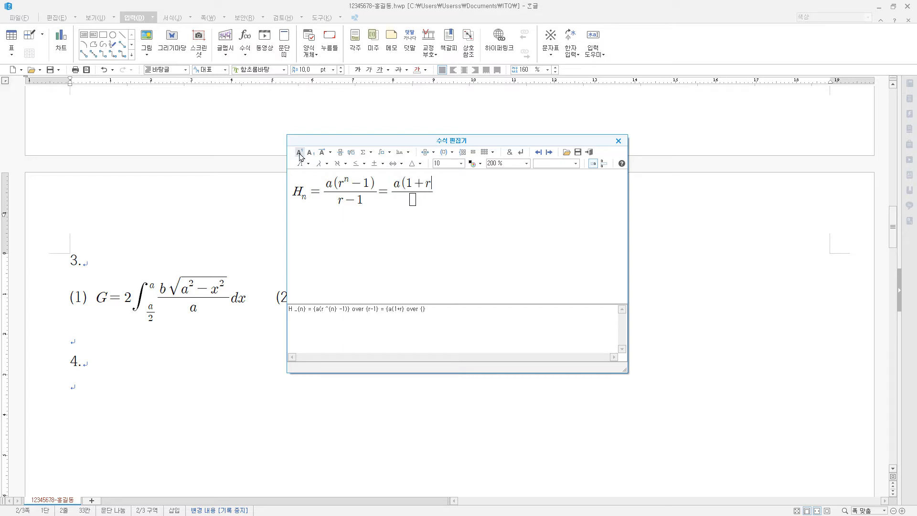
left_click(299, 151)
type("n)")
key("BackSpace")
key("Right")
type(")")
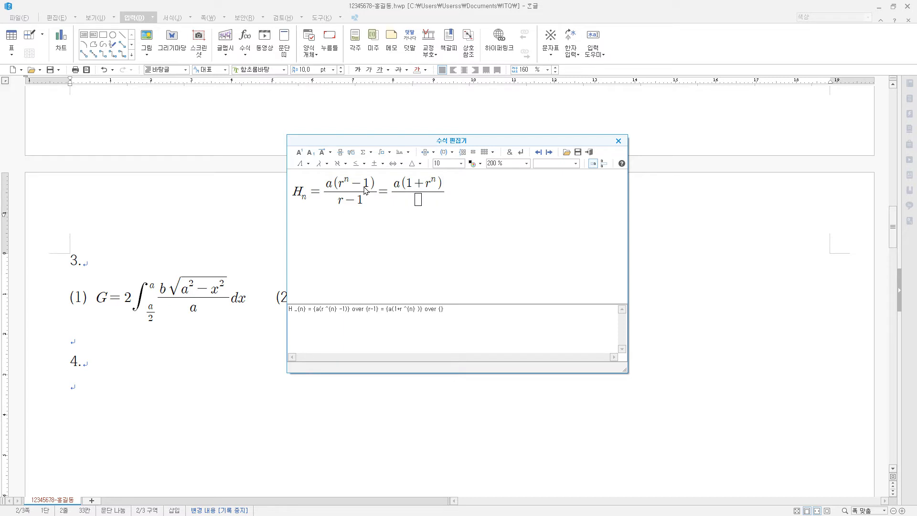
left_click(418, 203)
type("1-r")
Append (r≠1)t after the second fraction and insert the equation into the document
key("Right")
type("(r")
left_click(375, 163)
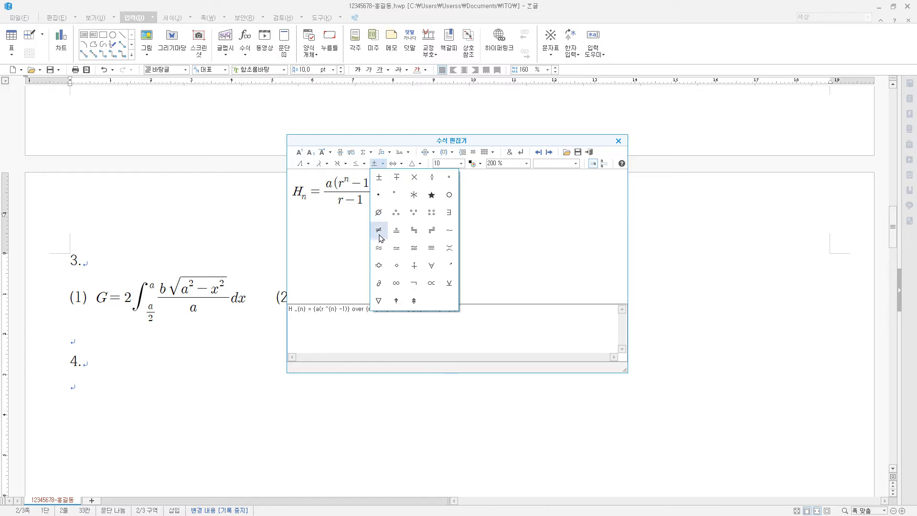
left_click(379, 233)
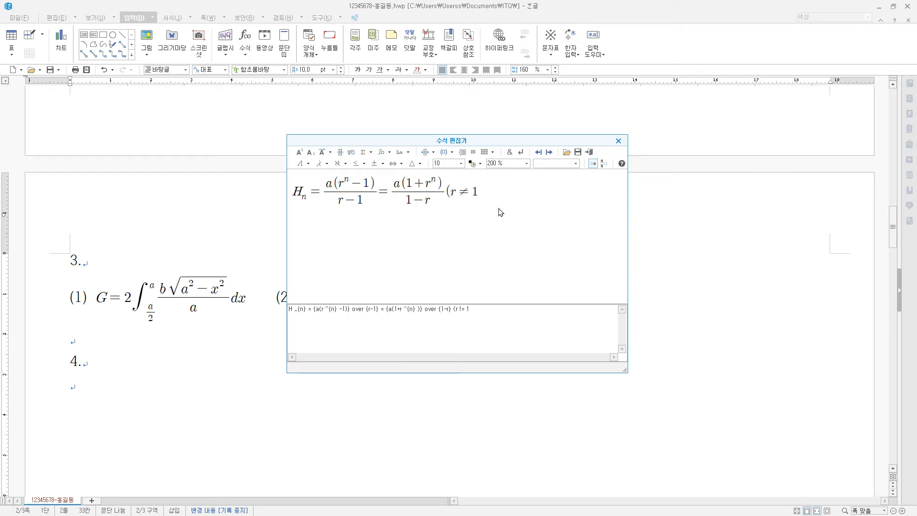
type("1)t")
left_click(591, 155)
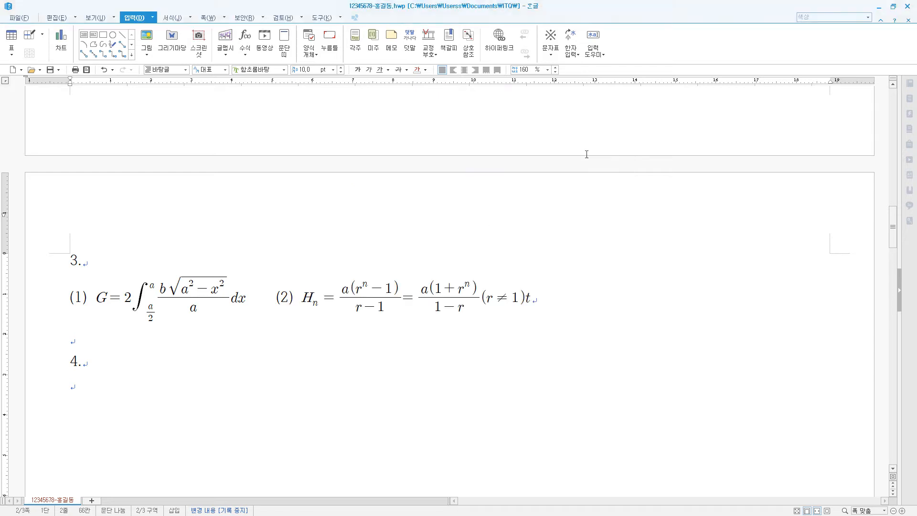
Reopen the equation after (2), delete the trailing t, and update it in the document
left_click(444, 300)
double_click(444, 300)
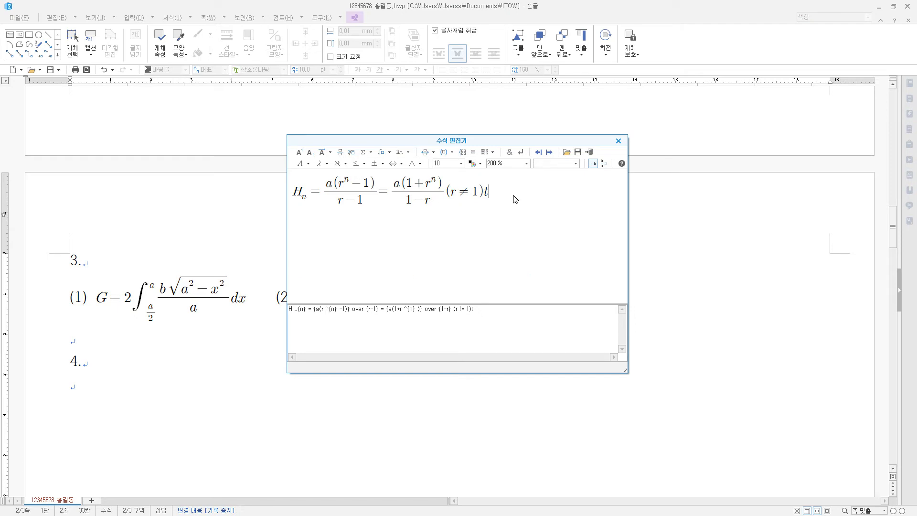
key("BackSpace")
left_click(589, 152)
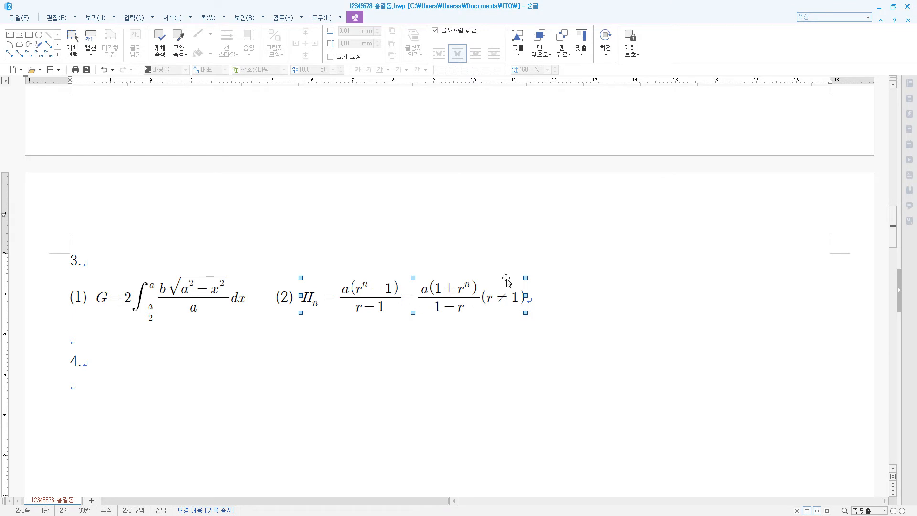
left_click(244, 332)
scroll(274, 374, "down", 3)
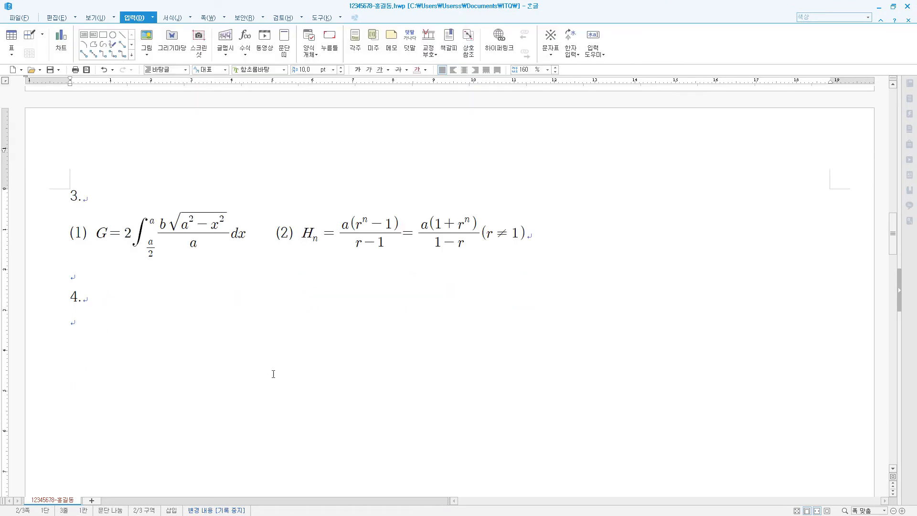
Add blank lines below heading 4 and draw a rectangle about 80 × 27 mm there
left_click(75, 321)
scroll(161, 351, "down", 3)
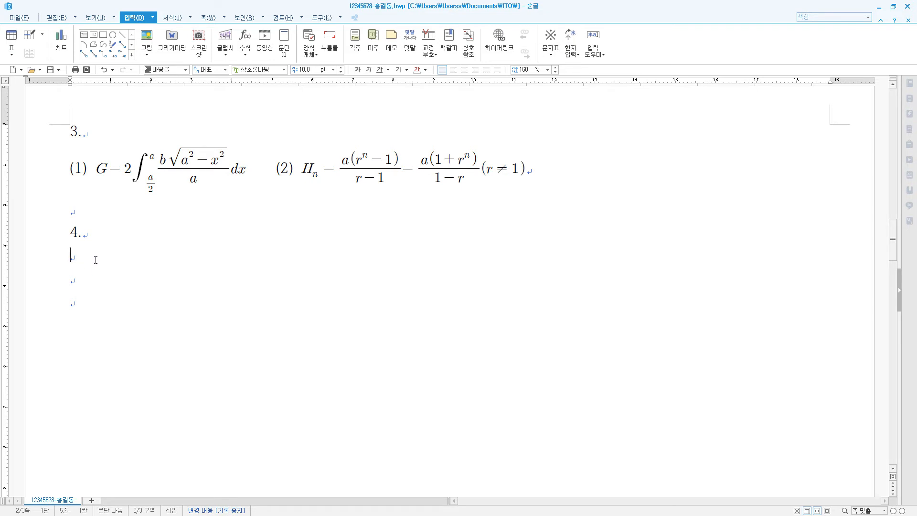
left_click(104, 37)
left_click_drag(85, 254, 407, 362)
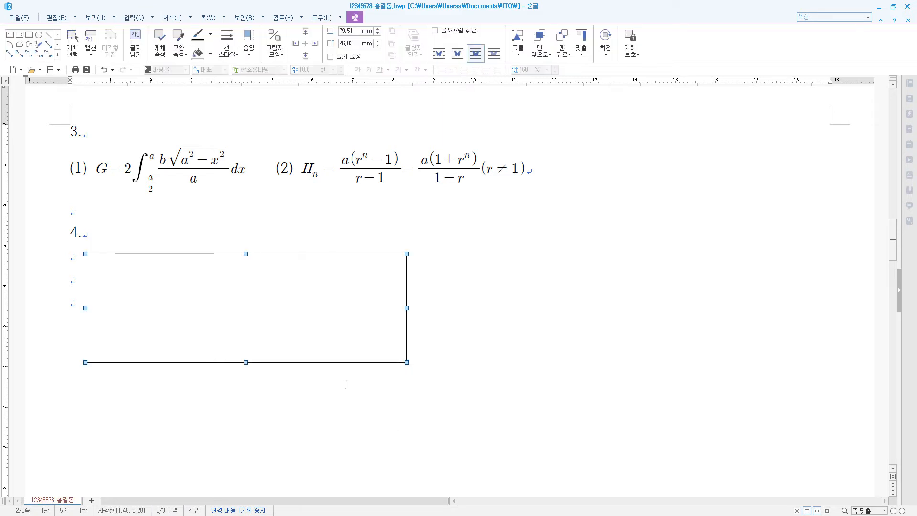
Set the rectangle's width to 120 mm and height to 145 mm, and fix its size
double_click(287, 255)
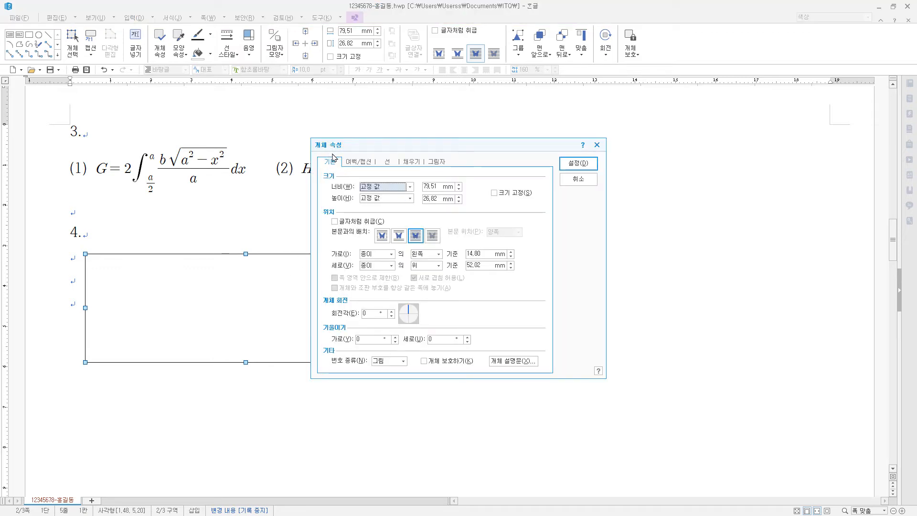
key("Tab")
type("120")
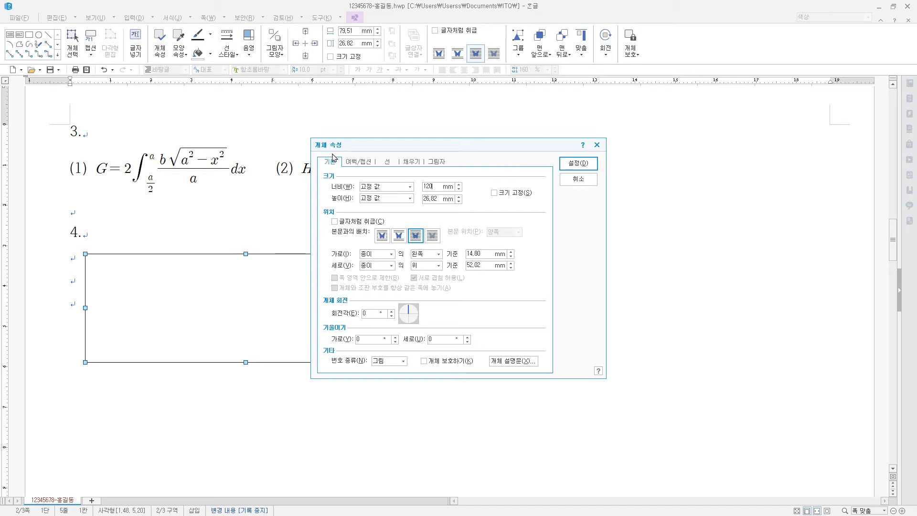
key("Tab")
key("Tab")
type("145")
left_click(495, 193)
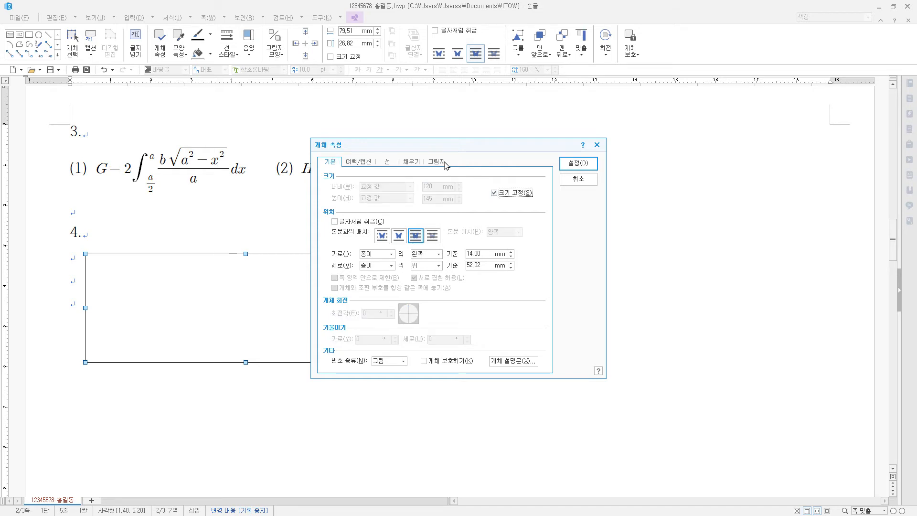
Fill the large rectangle with a light lavender-blue color and apply the object properties
left_click(385, 163)
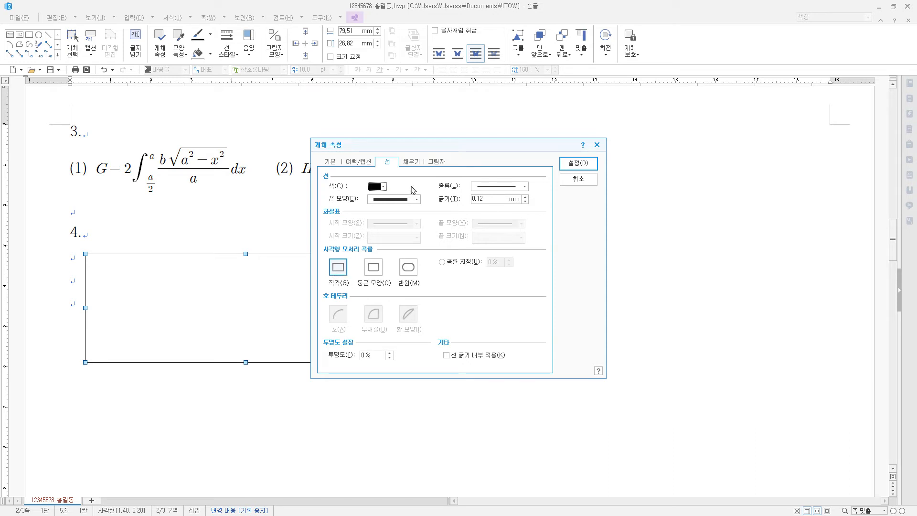
left_click(412, 162)
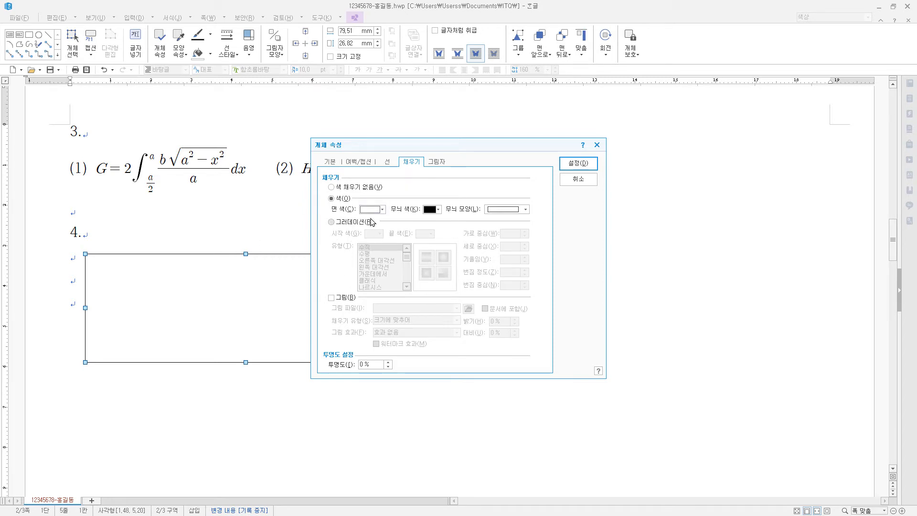
left_click(382, 209)
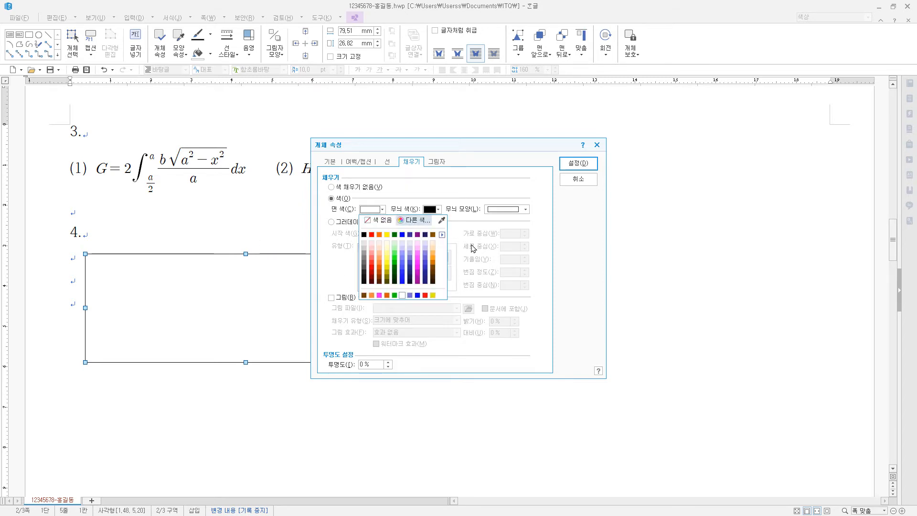
left_click(402, 249)
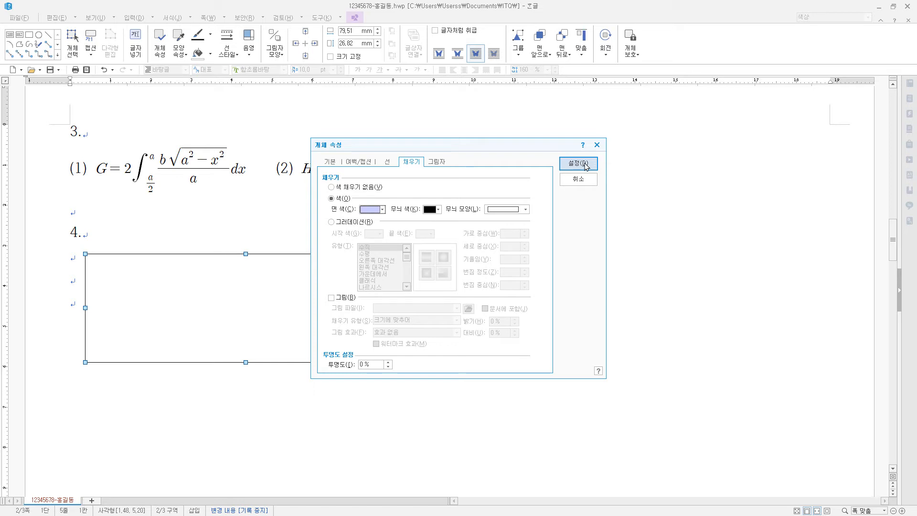
left_click(586, 164)
scroll(474, 325, "down", 3)
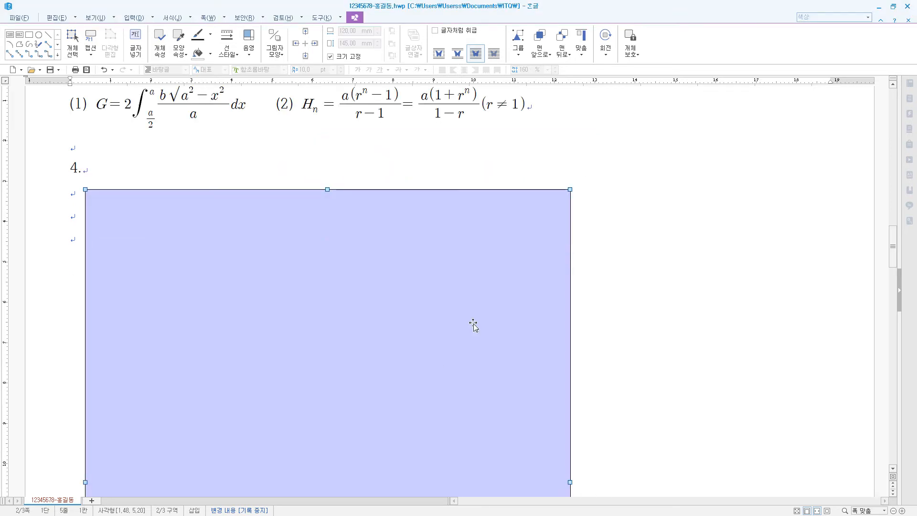
scroll(352, 324, "down", 6)
scroll(348, 348, "up", 3)
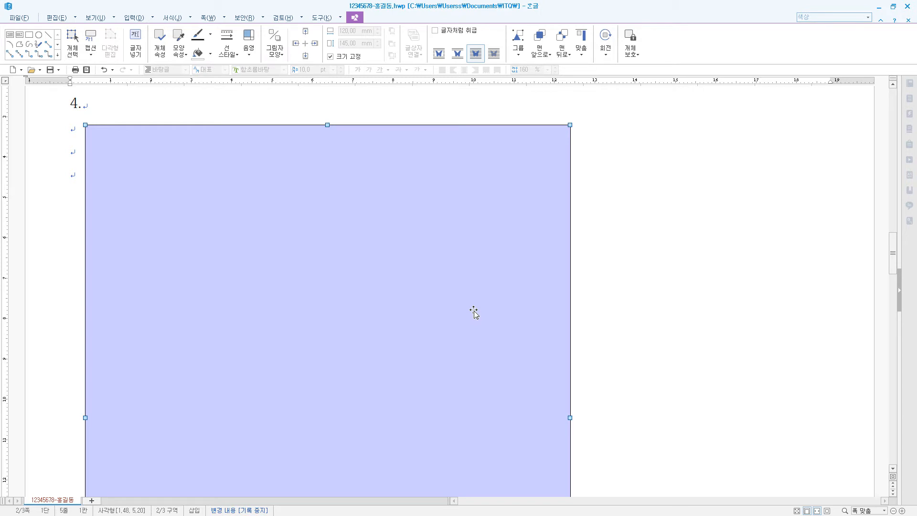
Draw a text box about 95 × 8 mm across the rectangle's upper edge and enter "평화와 번영의 한반도" in it
scroll(474, 313, "up", 3)
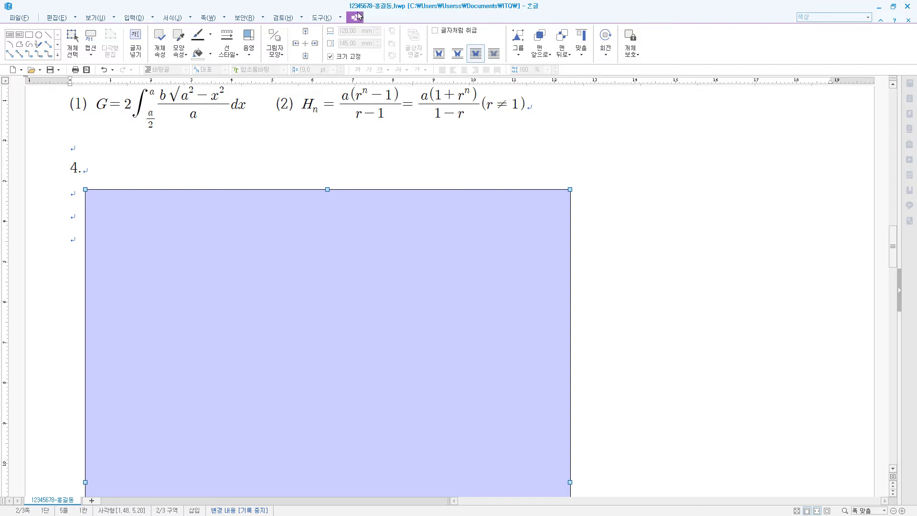
left_click(12, 37)
mouse_move(121, 175)
left_mouse_down()
mouse_move(406, 209)
mouse_move(503, 209)
left_mouse_up()
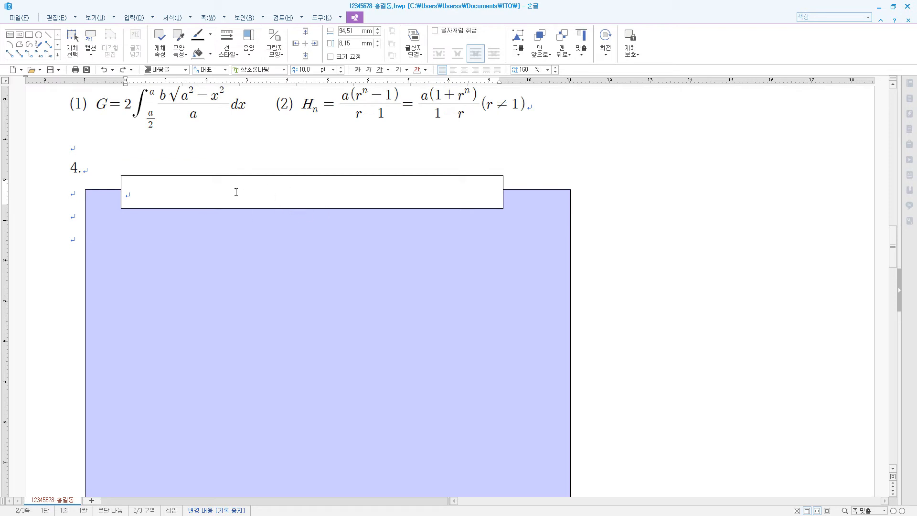
type("평화와 번영의 한반도")
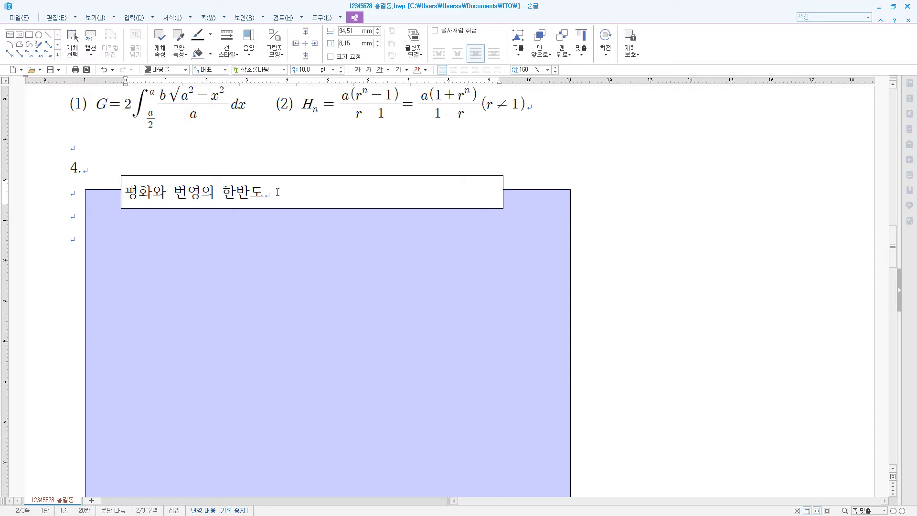
Format the title text "평화와 번영의 한반도" in the 궁서 font at 24 pt
left_click_drag(264, 191, 127, 194)
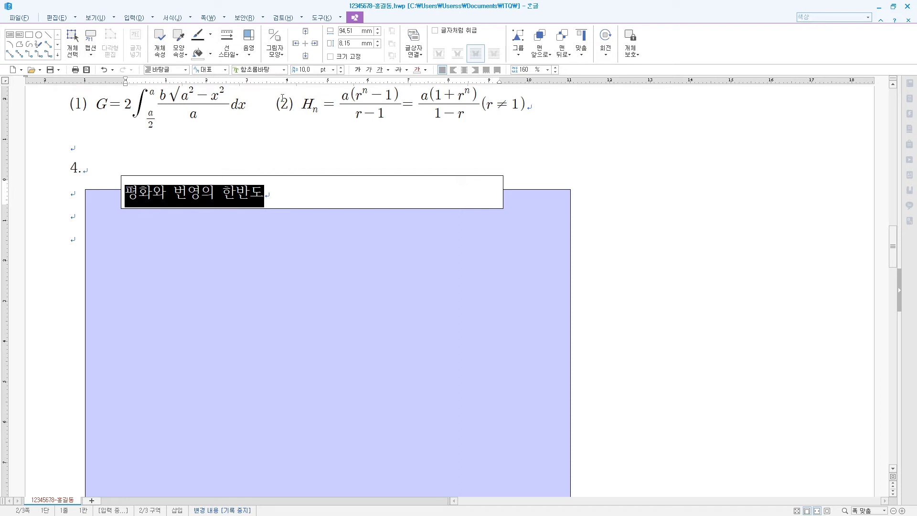
left_click(276, 71)
type("궁ㅅ")
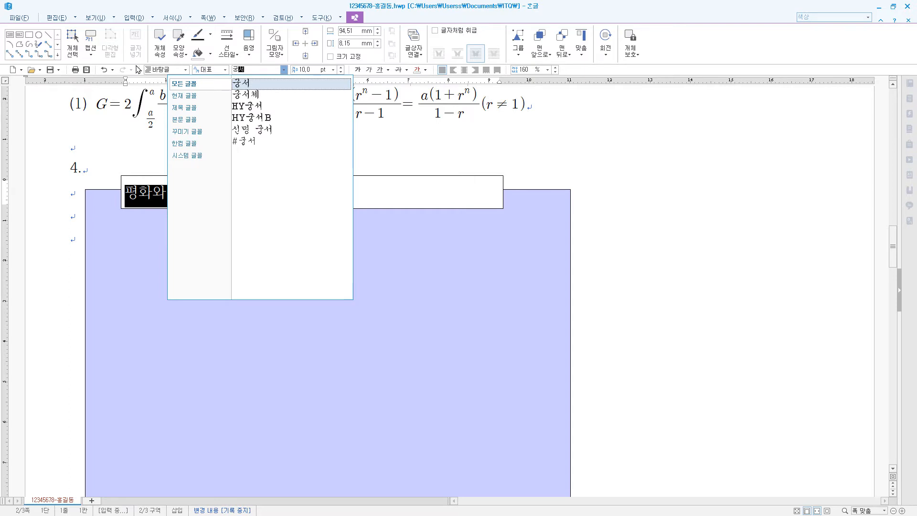
left_click(247, 84)
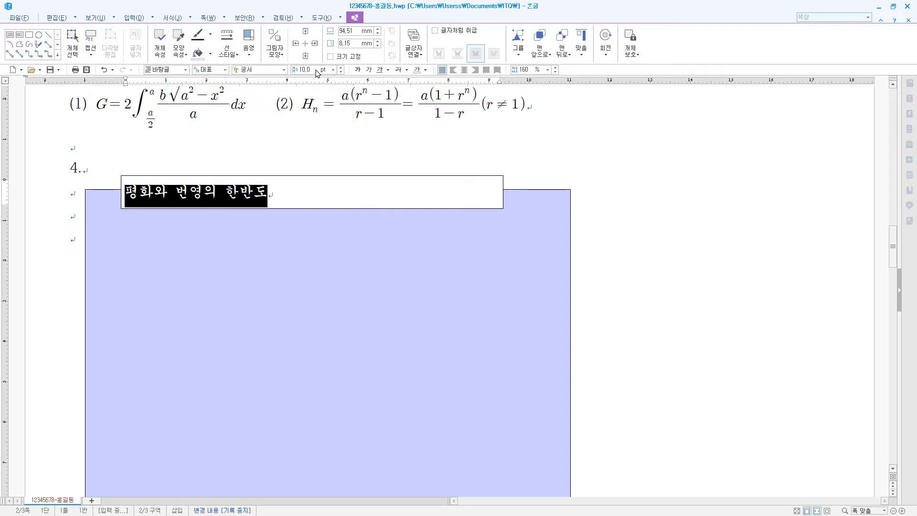
left_click(305, 70)
type("24")
key("Return")
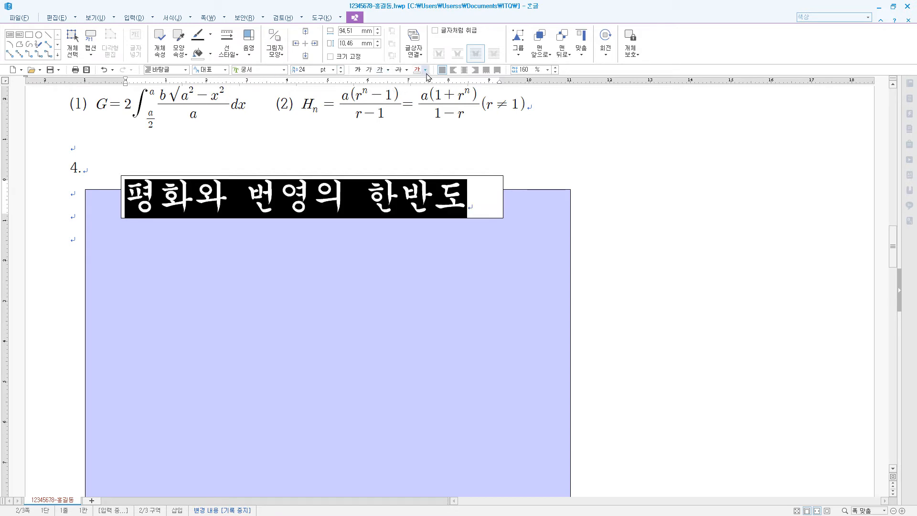
Color the title text white (FFFFFF) and center it in the text box
left_click(426, 70)
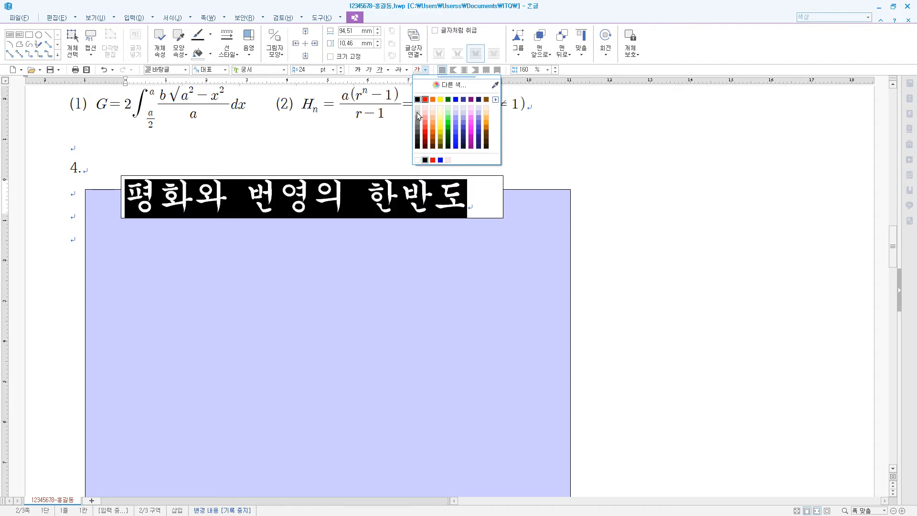
left_click(451, 84)
left_click(324, 206)
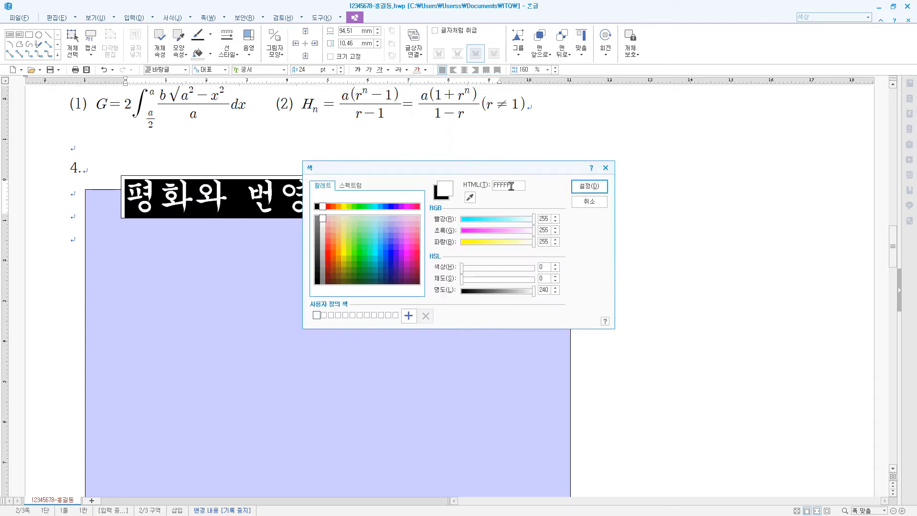
left_click(512, 186)
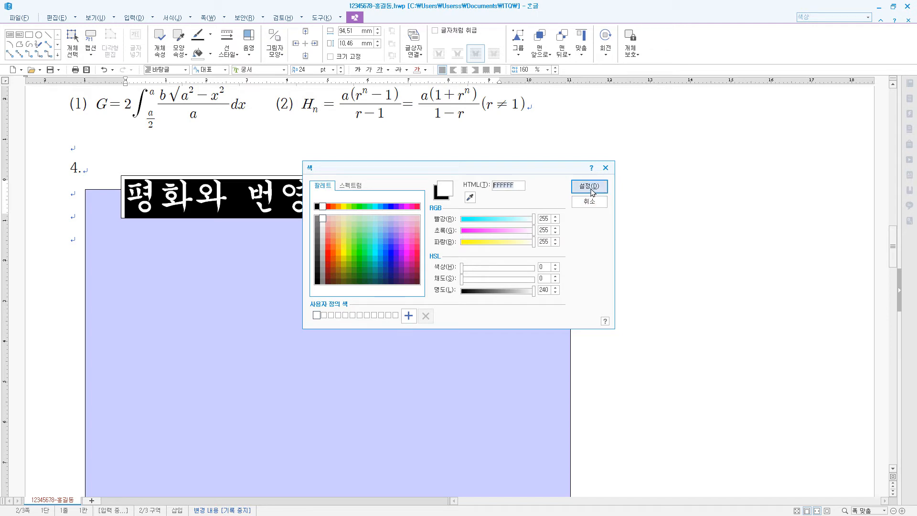
left_click(590, 187)
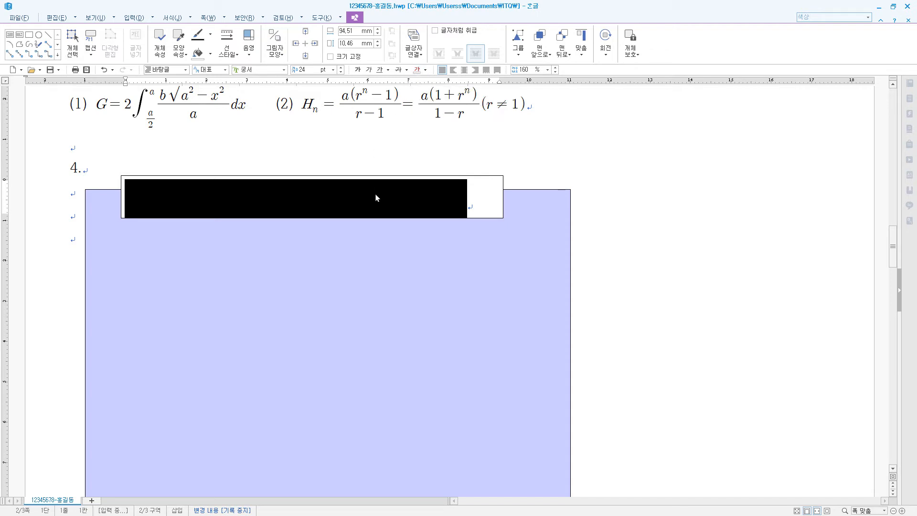
left_click(425, 71)
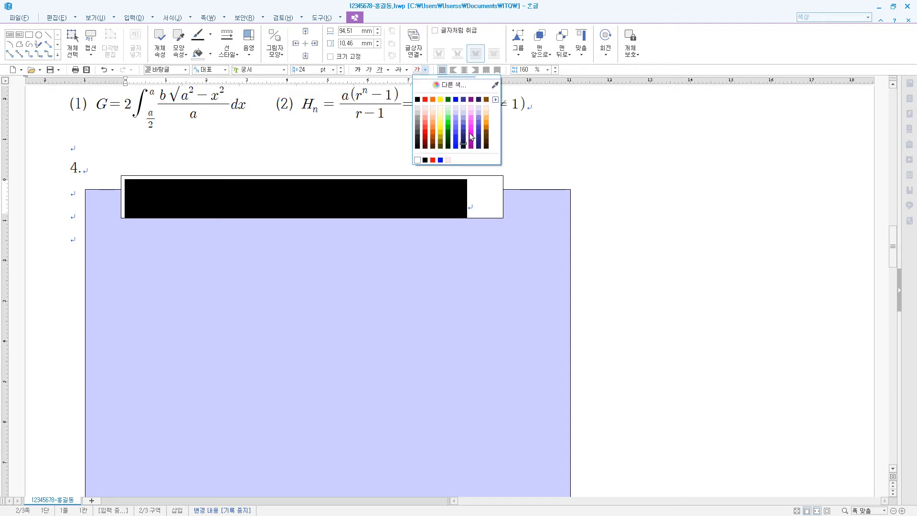
left_click(456, 100)
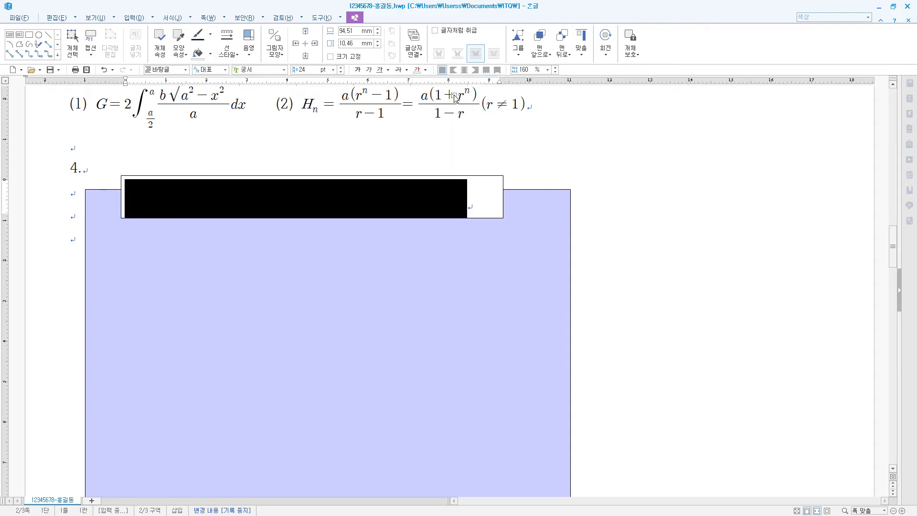
left_click(463, 70)
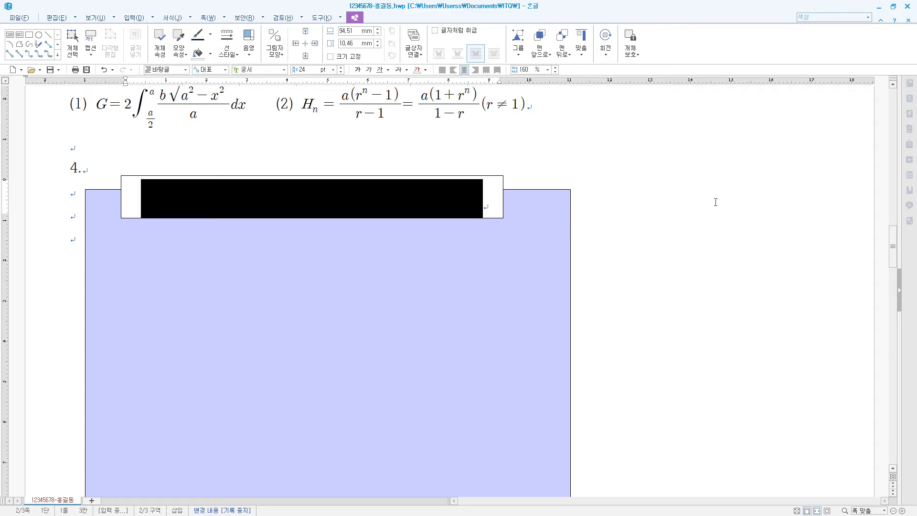
Set the title text box to 110 mm wide and 15 mm high, fix its size, and keep it in front of text
left_click(525, 271)
left_click(501, 181)
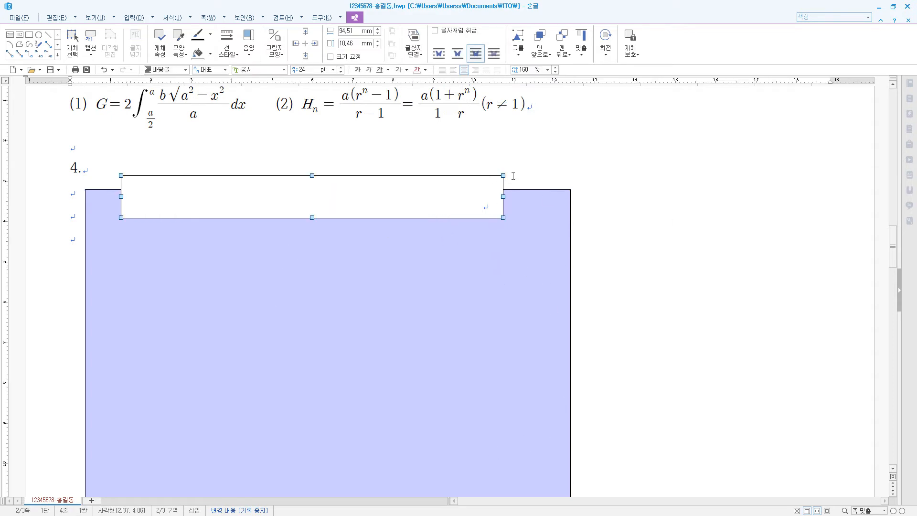
double_click(501, 183)
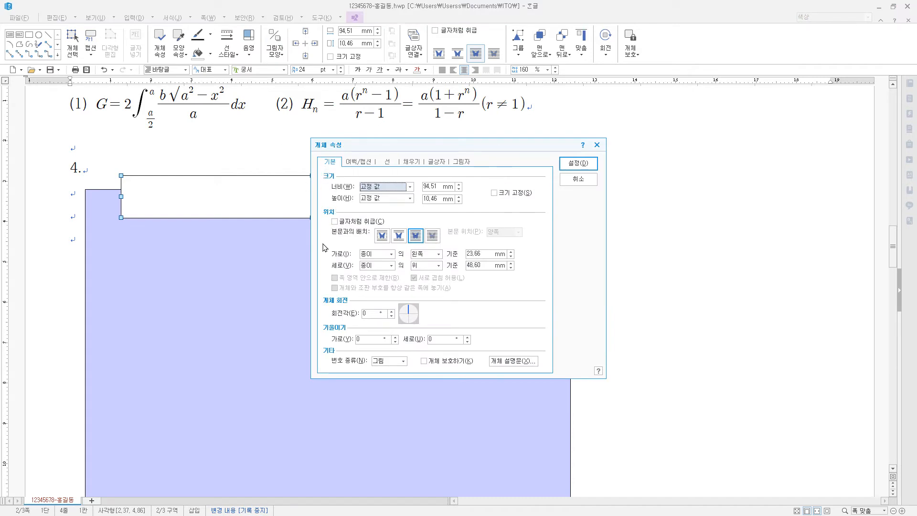
key("Tab")
type("110")
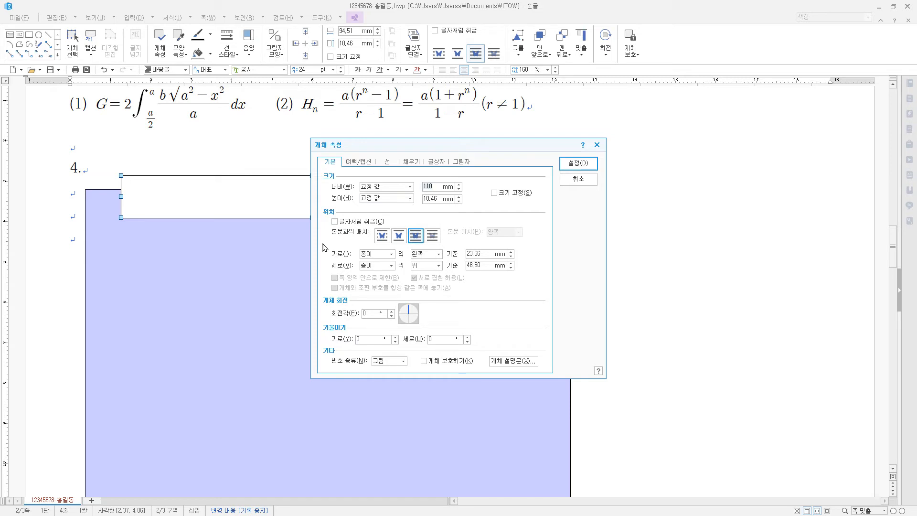
key("Tab")
key("Tab")
type("1")
left_click(493, 193)
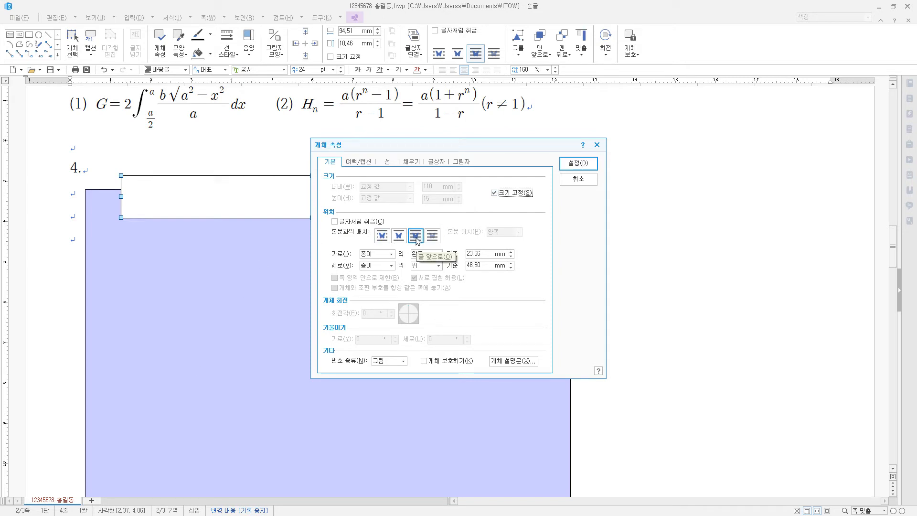
left_click(416, 238)
Give the title text box semicircular ends (반원) and fill it with red
left_click(388, 161)
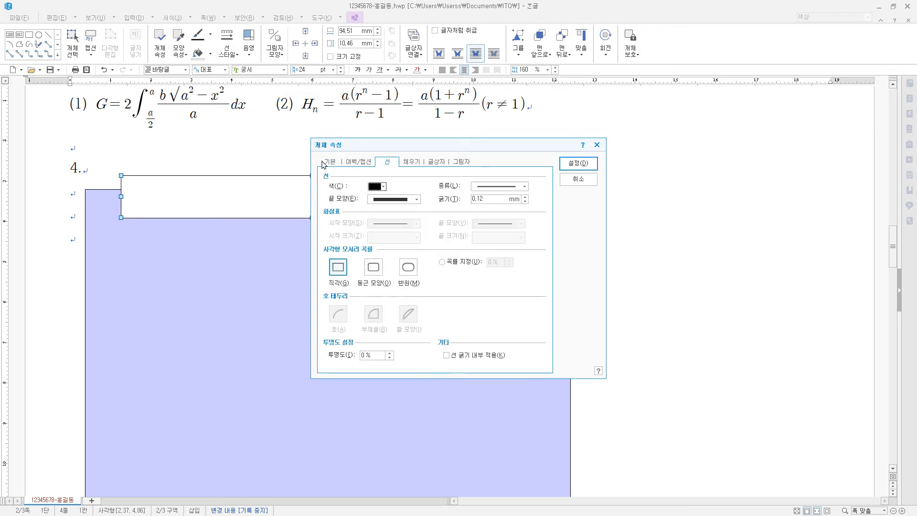
left_click(330, 161)
left_click(391, 162)
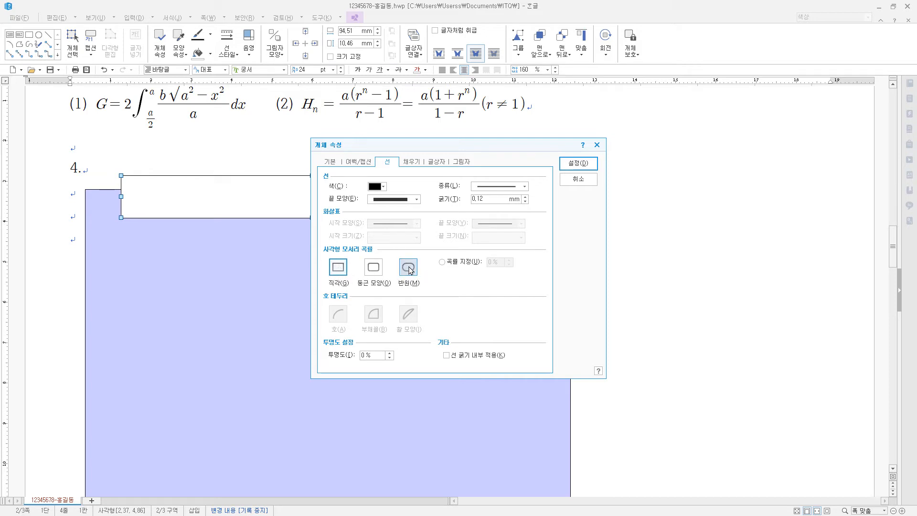
left_click(410, 270)
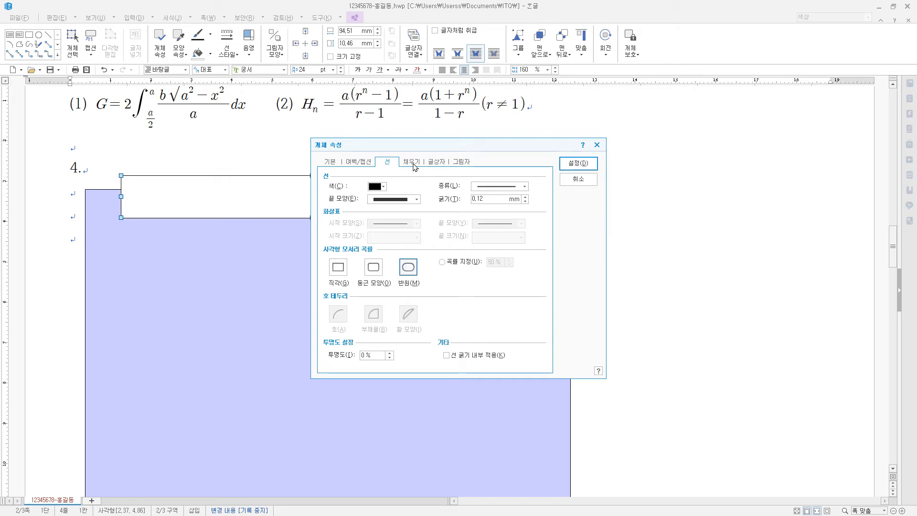
left_click(413, 163)
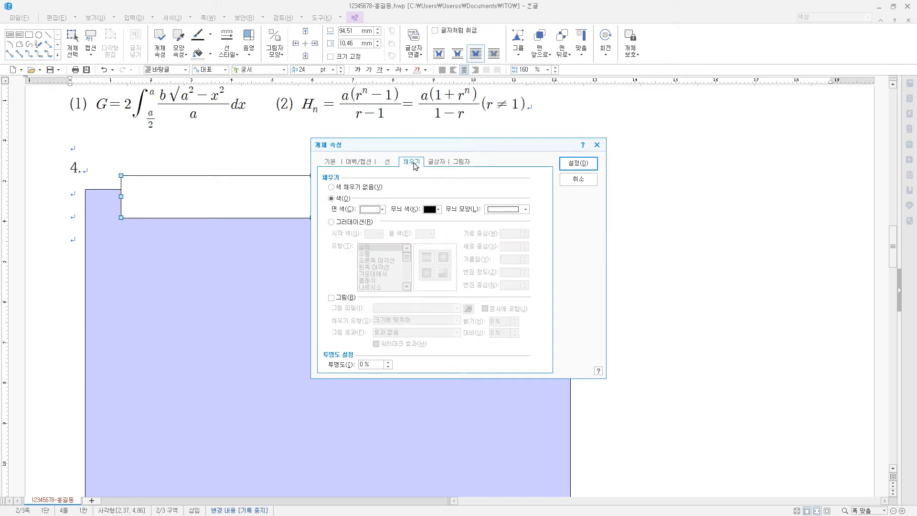
left_click(372, 209)
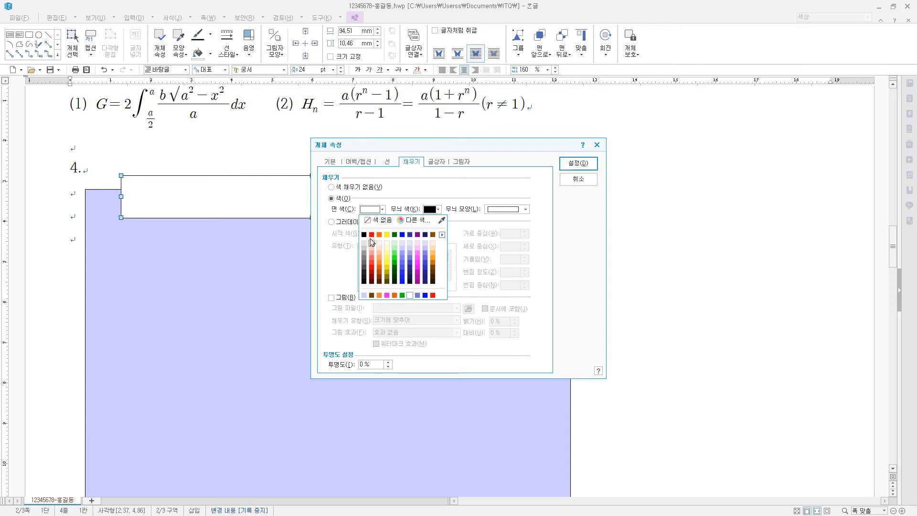
left_click(371, 234)
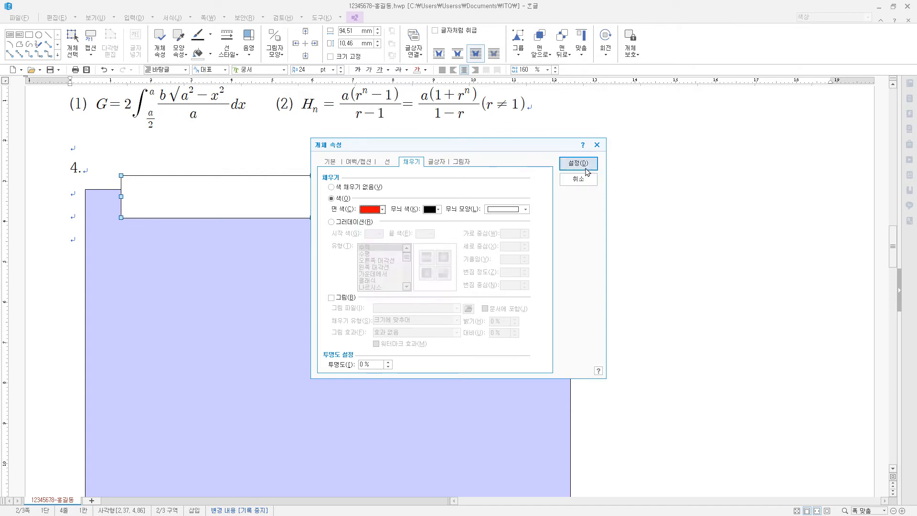
left_click(577, 163)
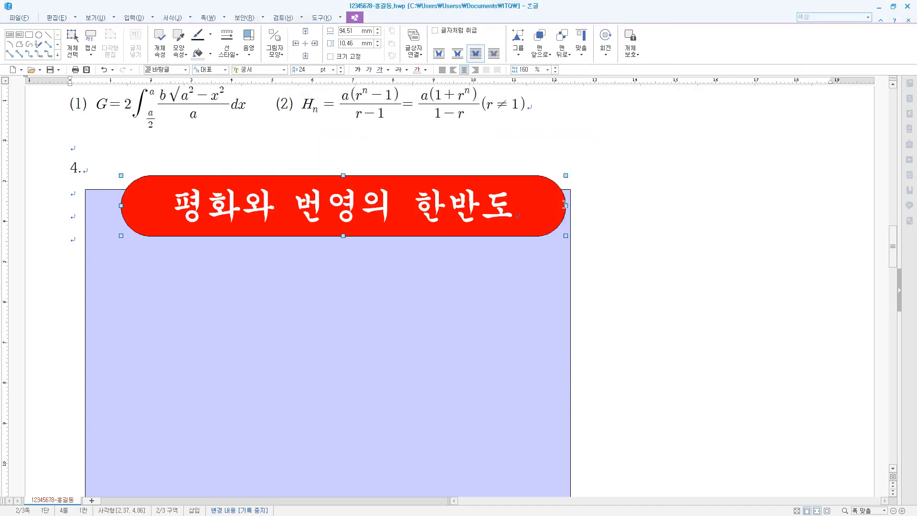
Check the title text box's vertical text alignment in its object properties
double_click(543, 179)
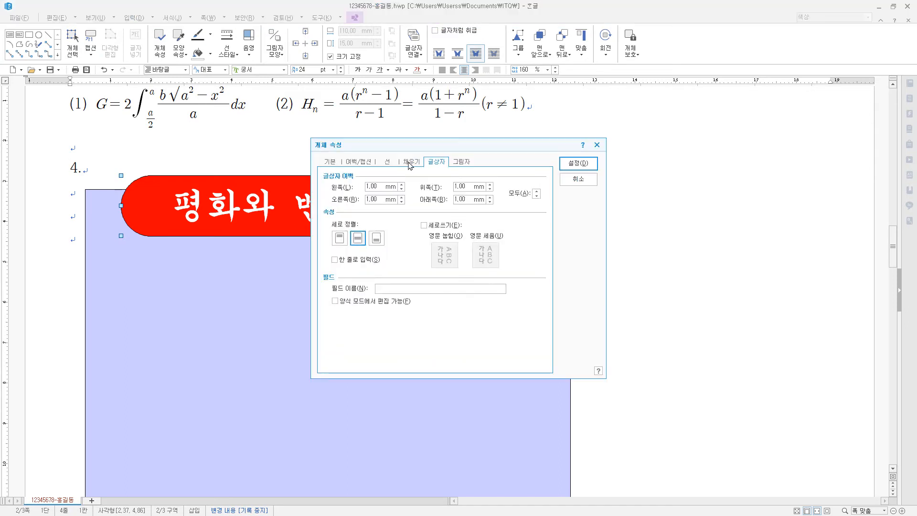
left_click(436, 162)
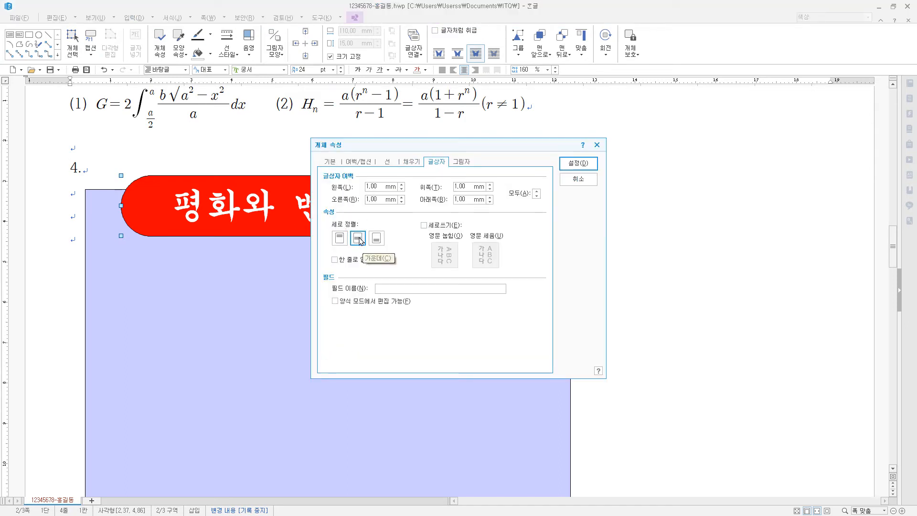
key("Return")
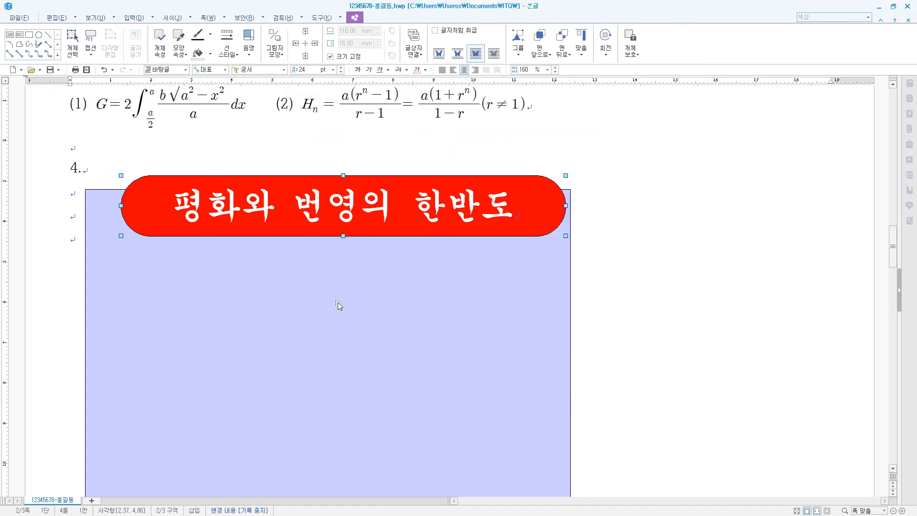
Draw a rectangle below the title, set it to 50 × 50 mm with fixed size, and place it in front of text
left_click(30, 35)
left_click_drag(127, 271, 252, 385)
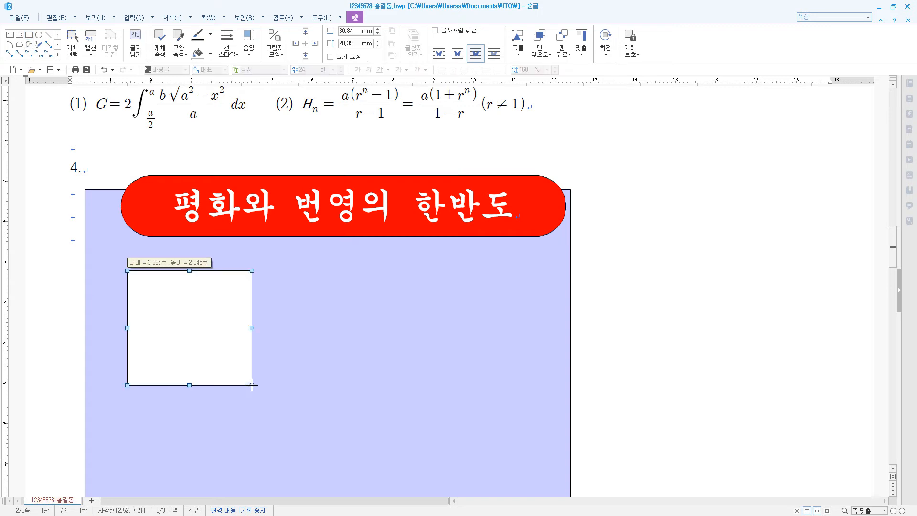
double_click(200, 313)
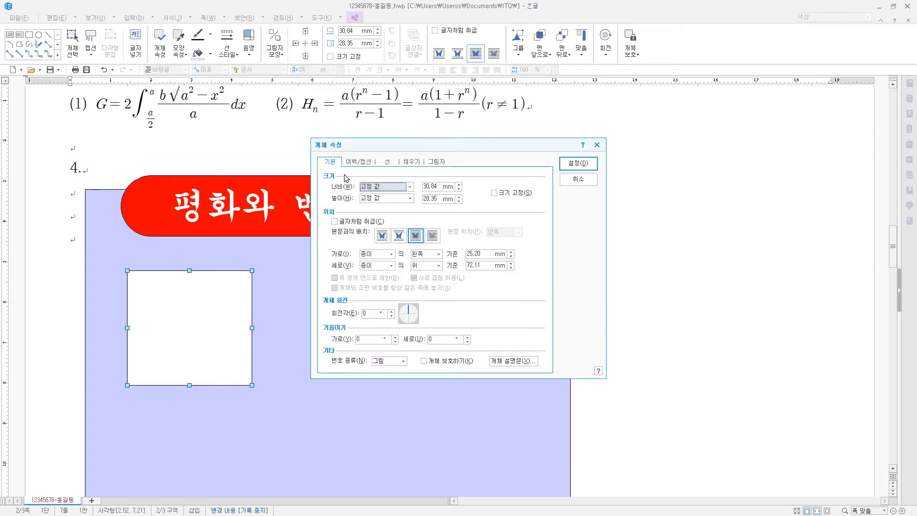
key("Tab")
type("50")
key("Tab")
key("Tab")
type("50")
left_click(493, 193)
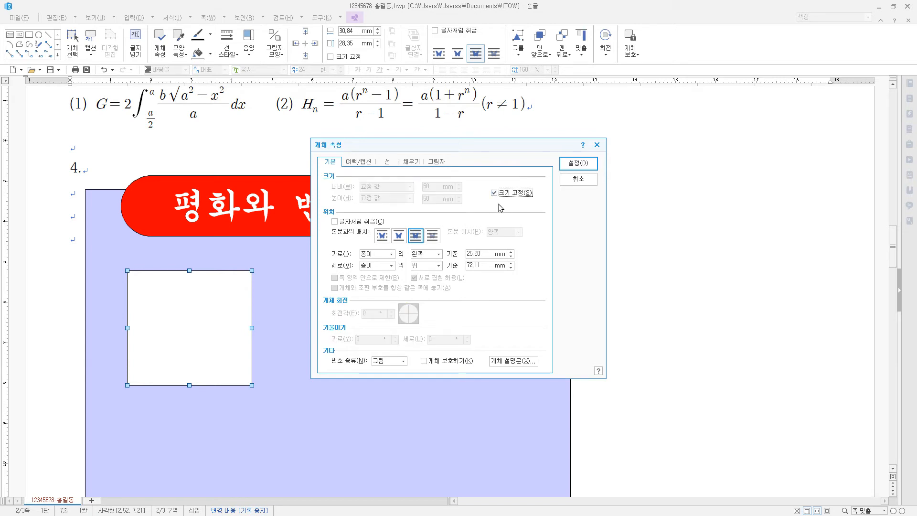
left_click(416, 240)
Fill the 50 mm rectangle with light green and give it rounded corners (둥근 모양)
left_click(387, 162)
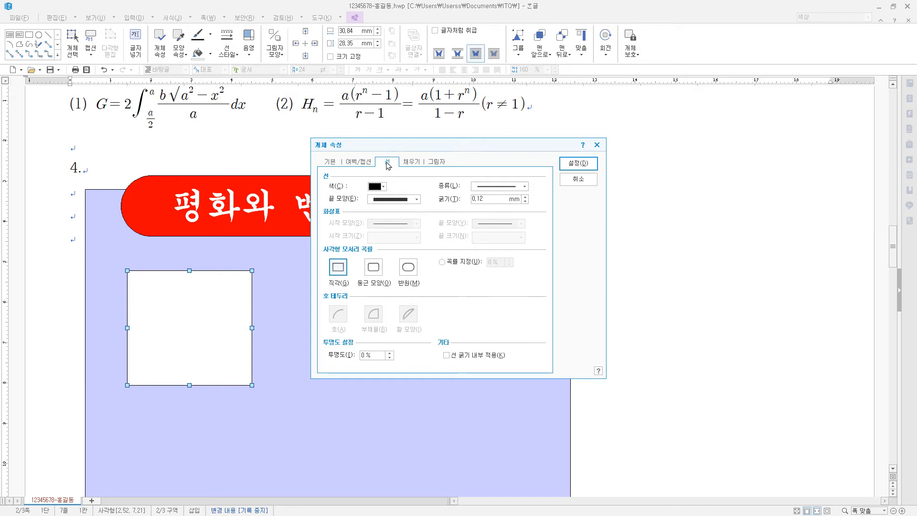
left_click(411, 161)
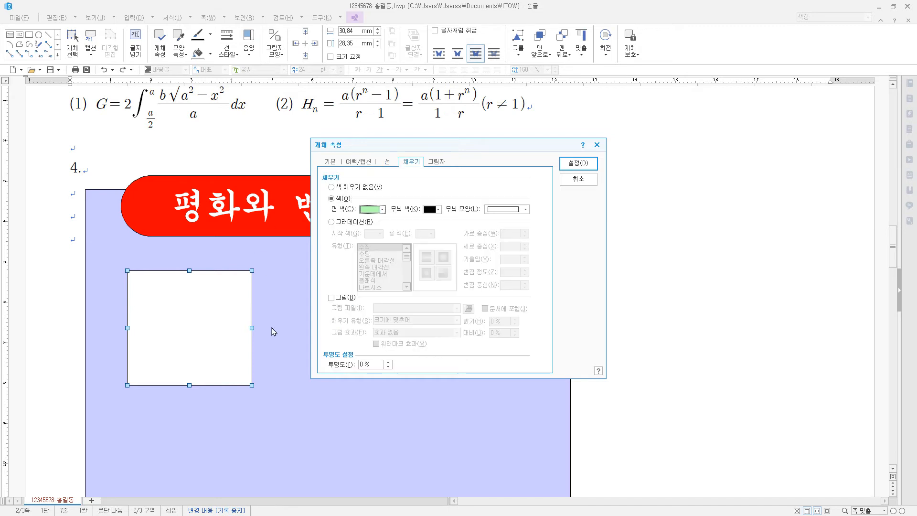
left_click(387, 161)
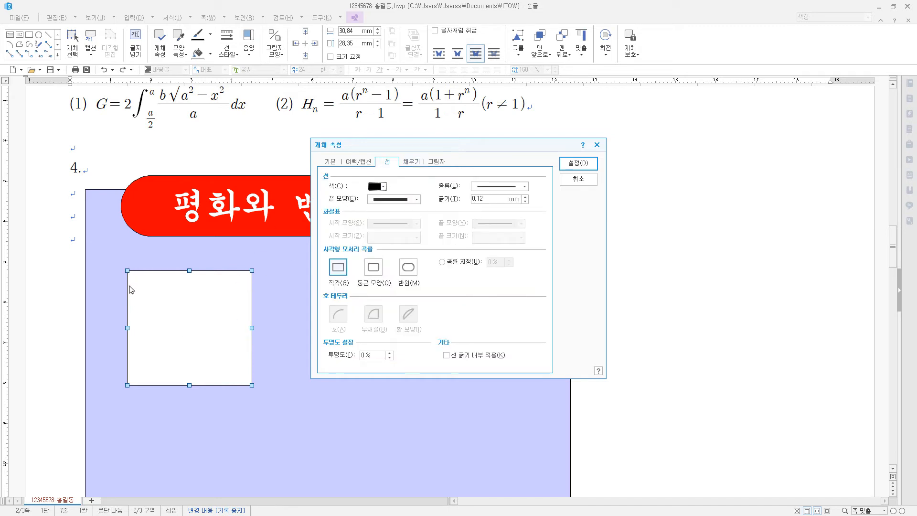
left_click(374, 268)
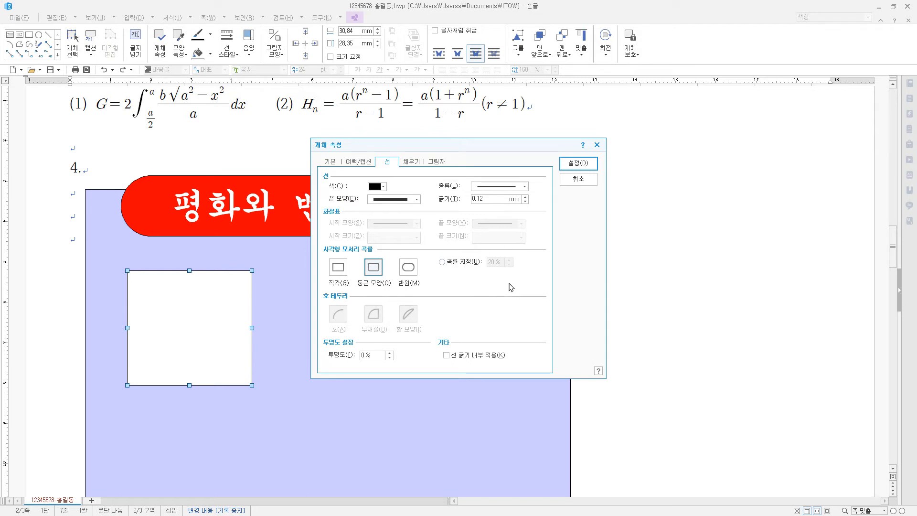
left_click(578, 163)
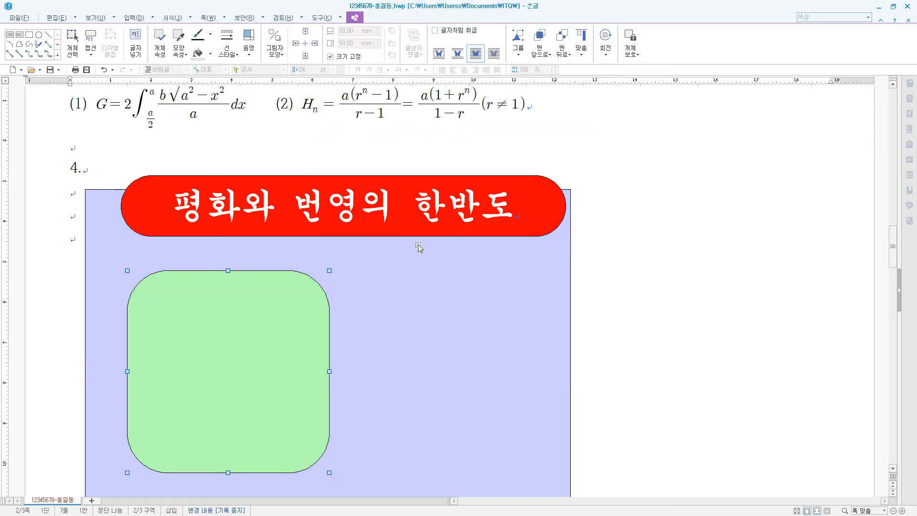
Center the title box horizontally on the lavender rectangle, and move both with the green shape about 22 mm right and 29 mm down
left_click(99, 19)
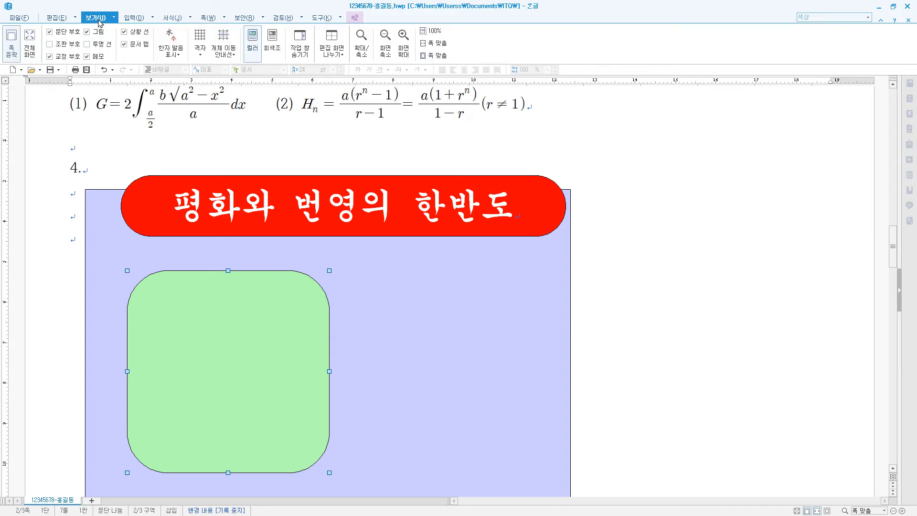
left_click(435, 57)
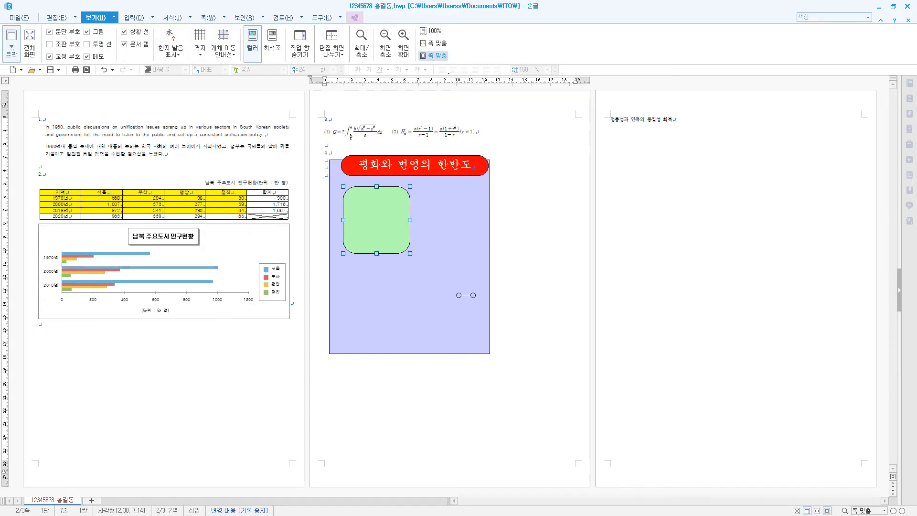
left_click(471, 175)
left_click(483, 245, "shift")
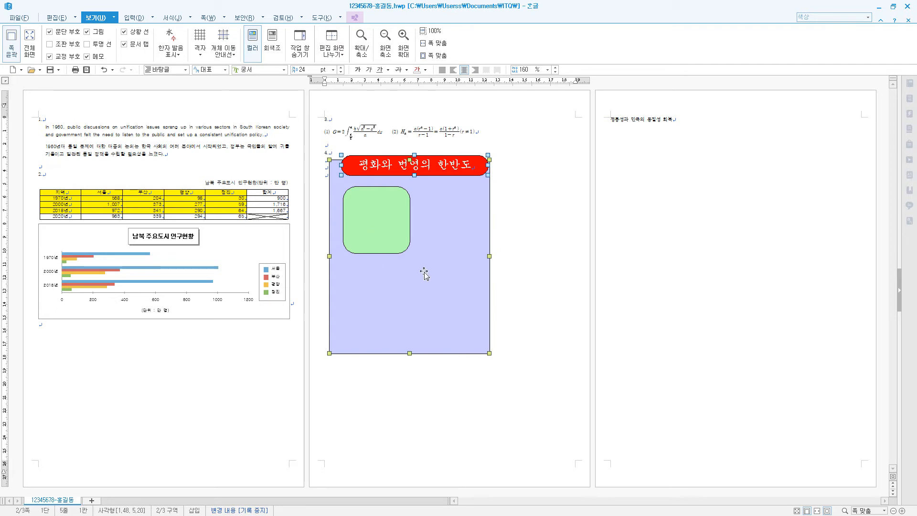
left_click(356, 19)
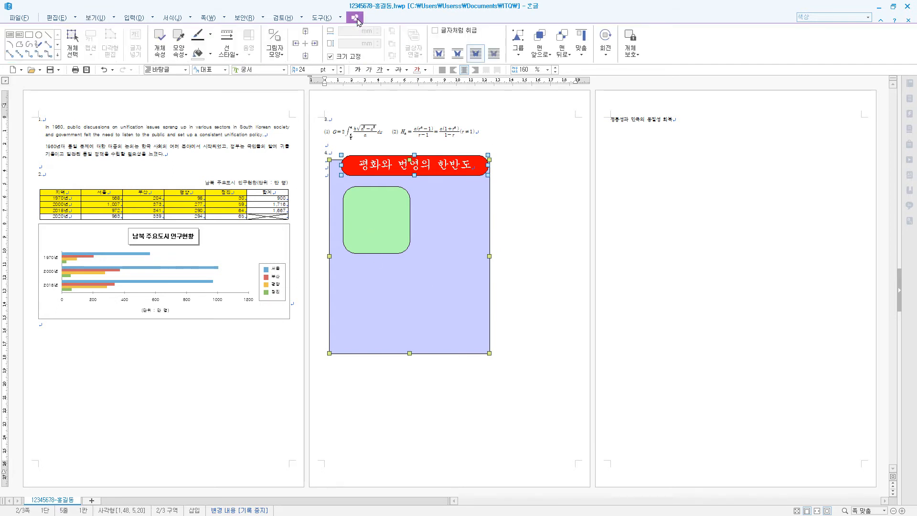
left_click(586, 56)
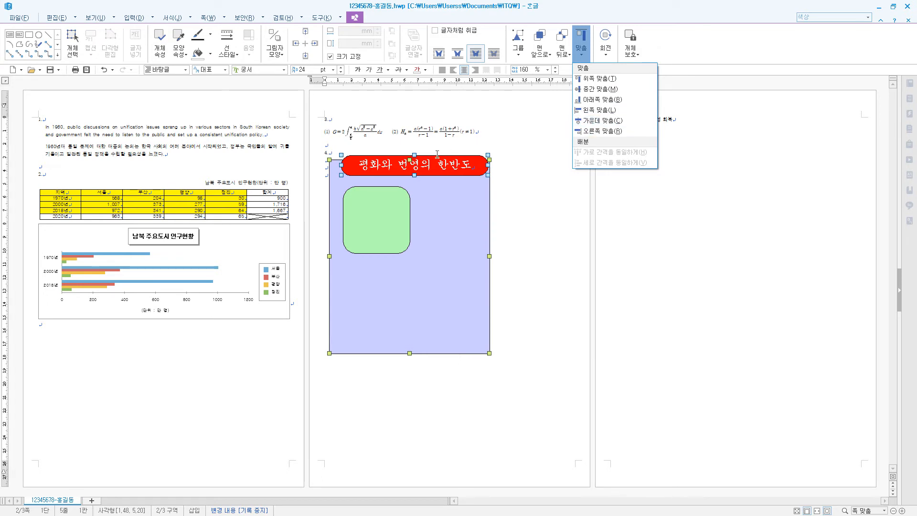
left_click(601, 124)
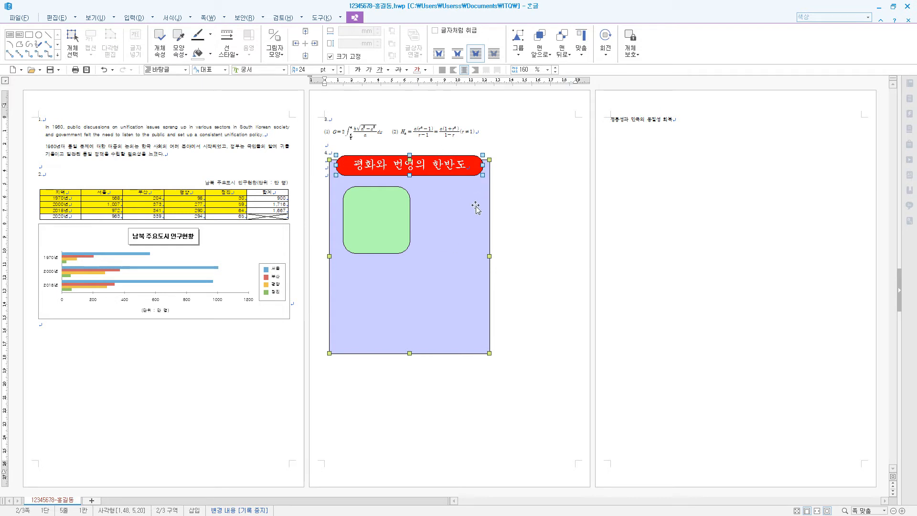
left_click(396, 237, "shift")
left_click_drag(446, 224, 475, 261)
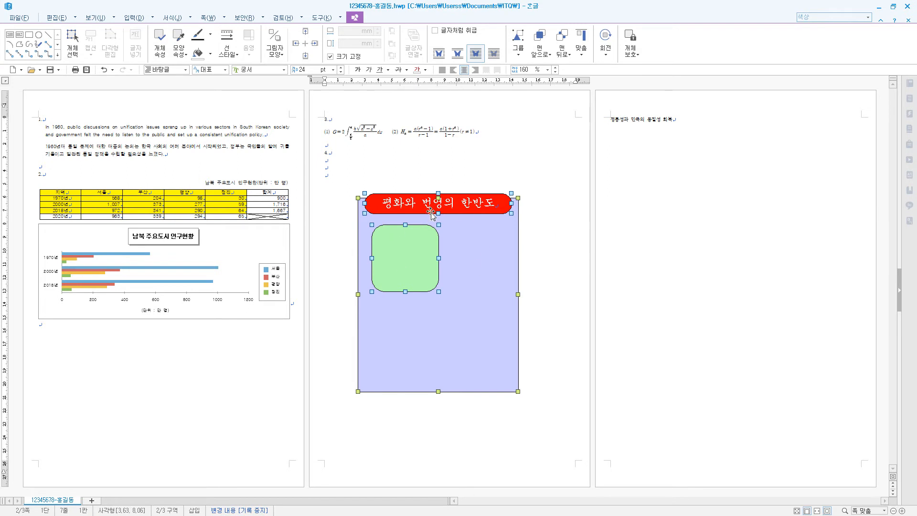
Move the green rounded rectangle alone about 4 mm to the left within the lavender background
left_click(111, 17)
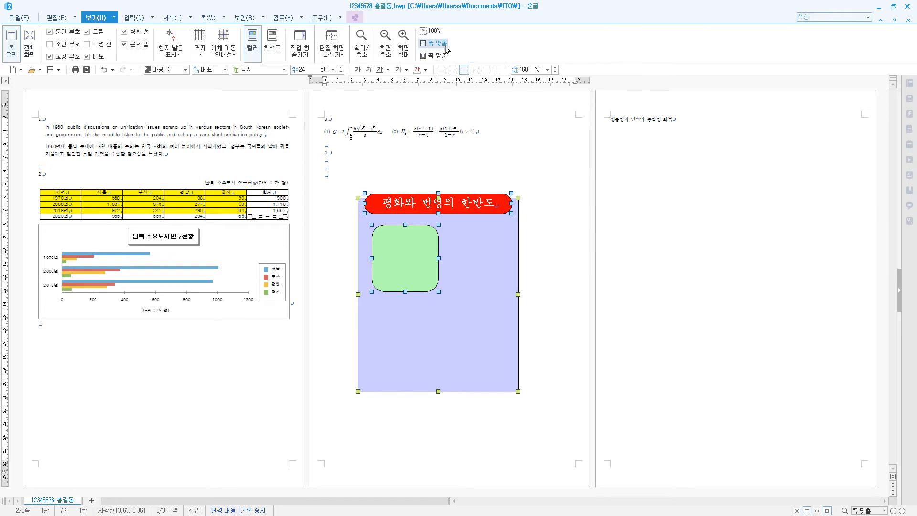
left_click(435, 55)
scroll(506, 218, "up", 5)
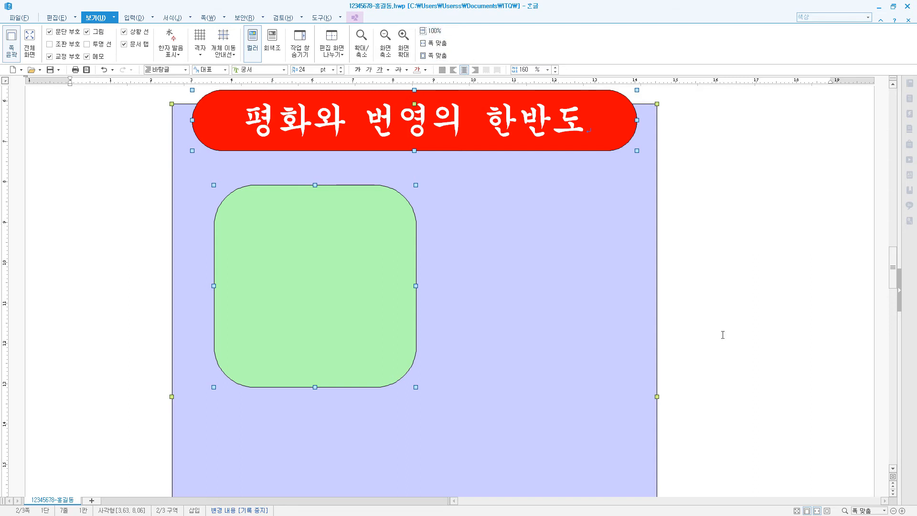
left_click(885, 510)
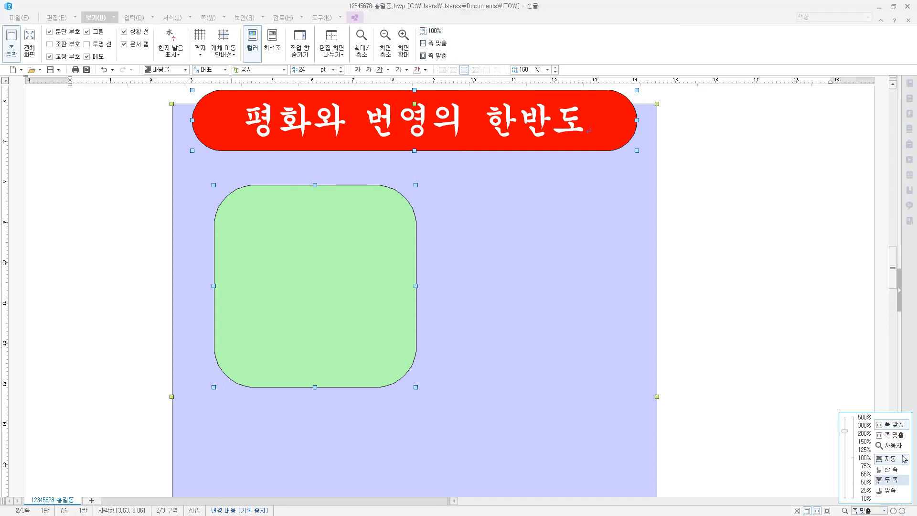
left_click(636, 52)
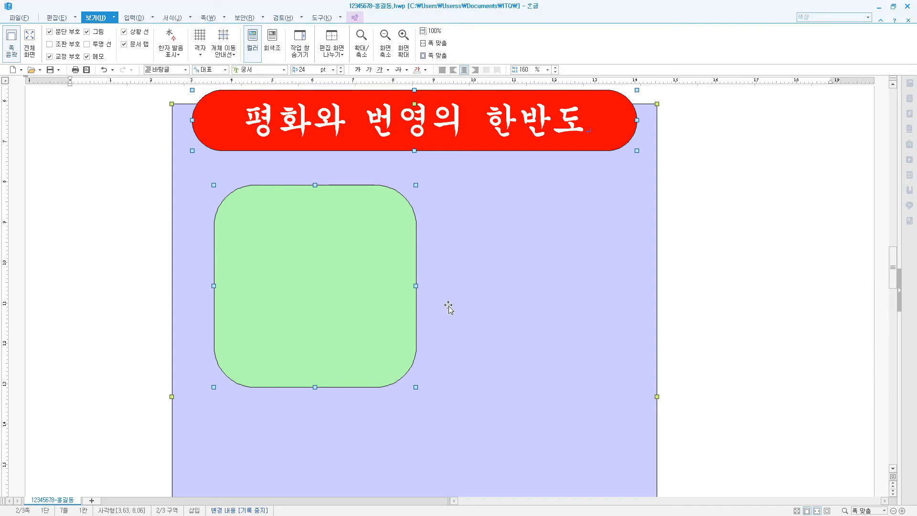
left_click(681, 272)
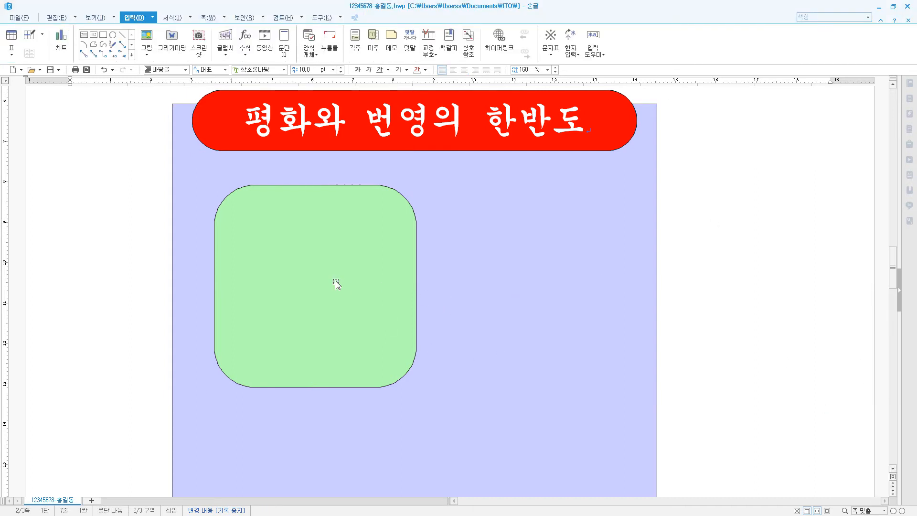
scroll(715, 309, "up", 2)
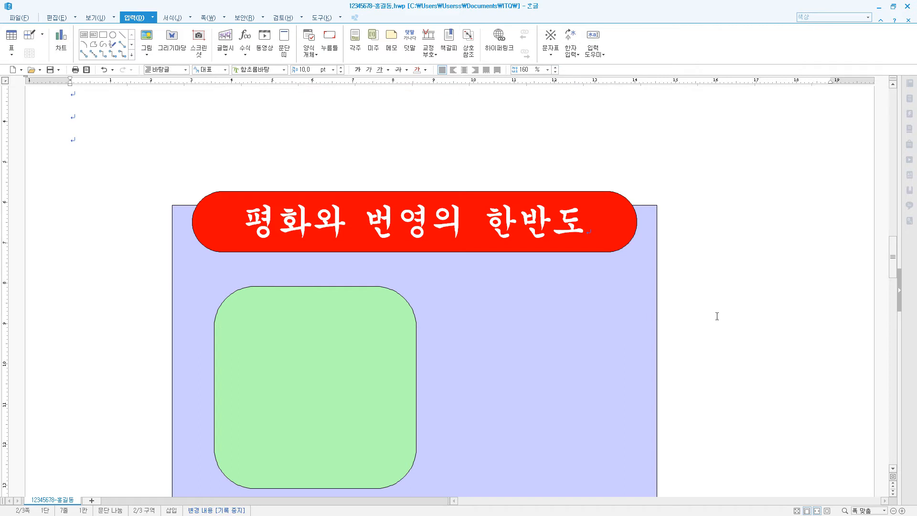
scroll(713, 319, "down", 3)
left_click(410, 319)
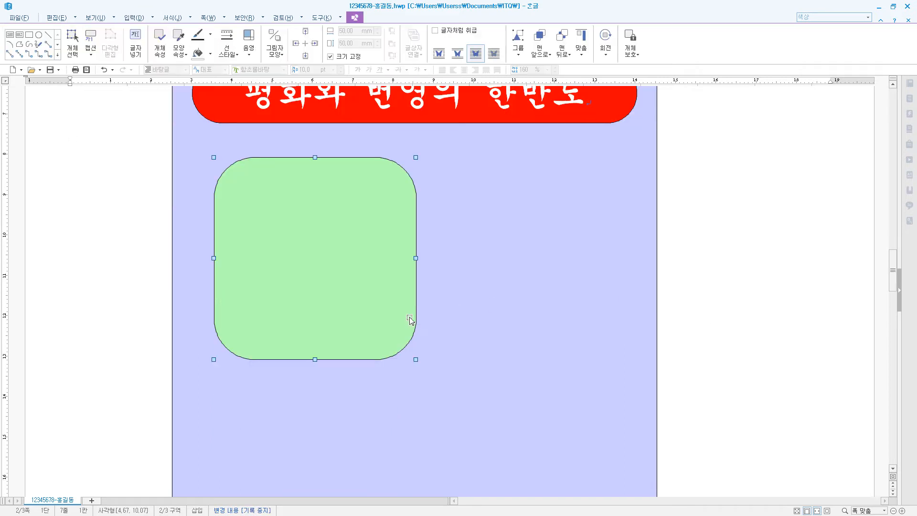
left_click_drag(410, 318, 397, 289)
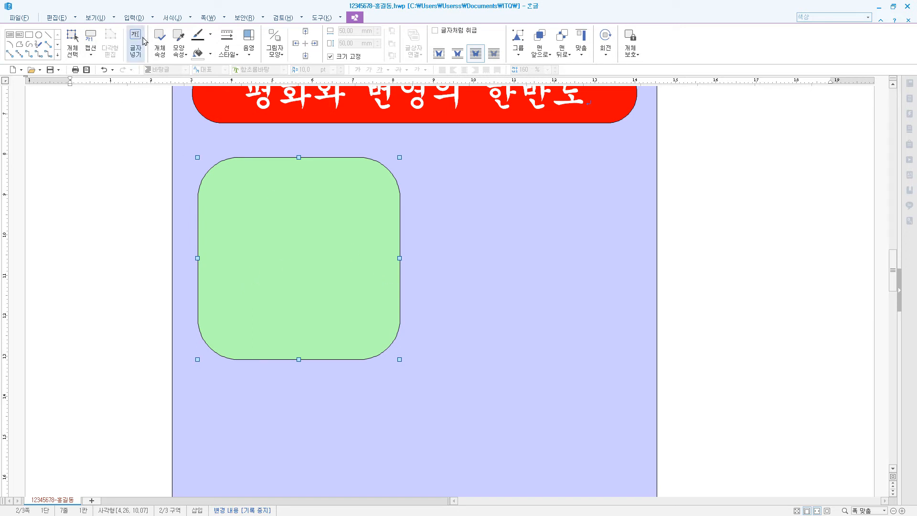
Insert the picture 로고1.jpg from the Picture folder into the document
left_click(134, 18)
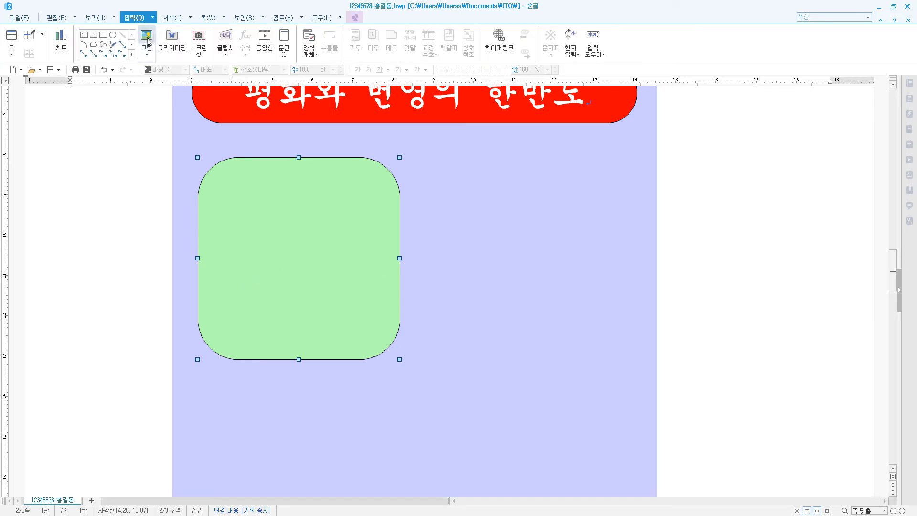
left_click(147, 40)
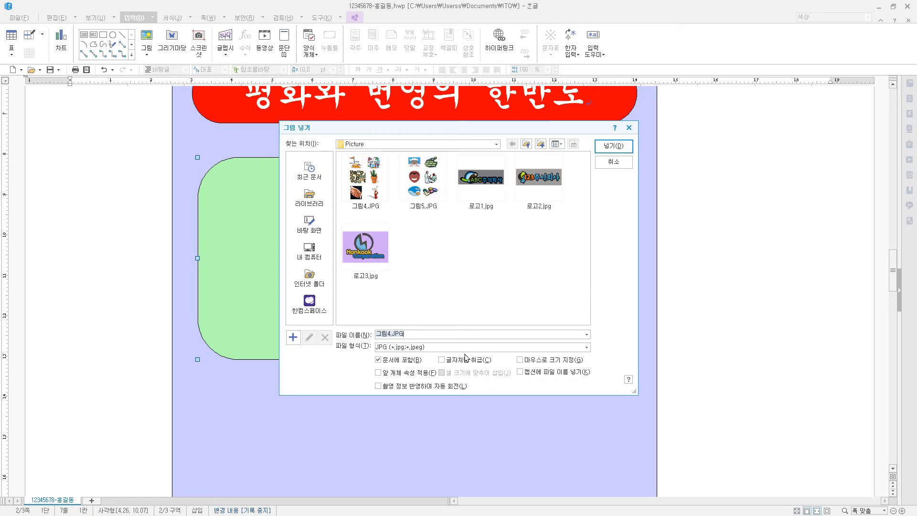
left_click(445, 352)
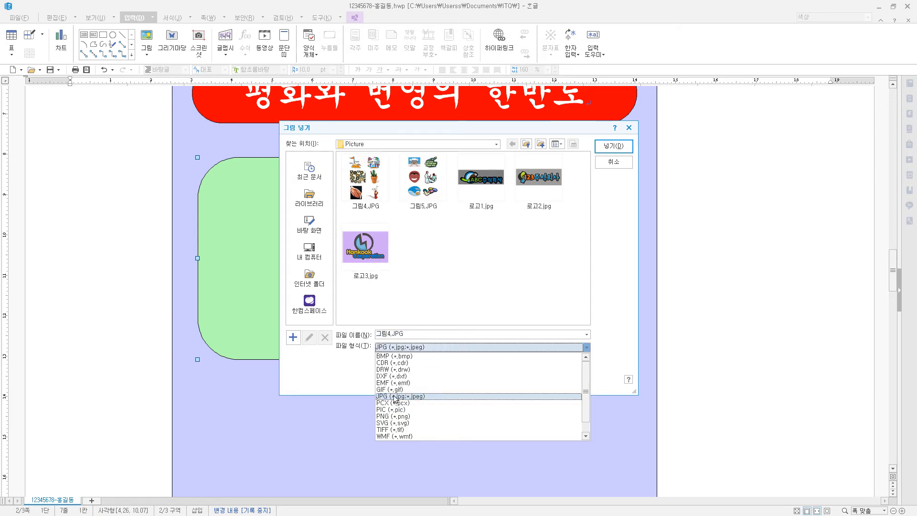
left_click(440, 352)
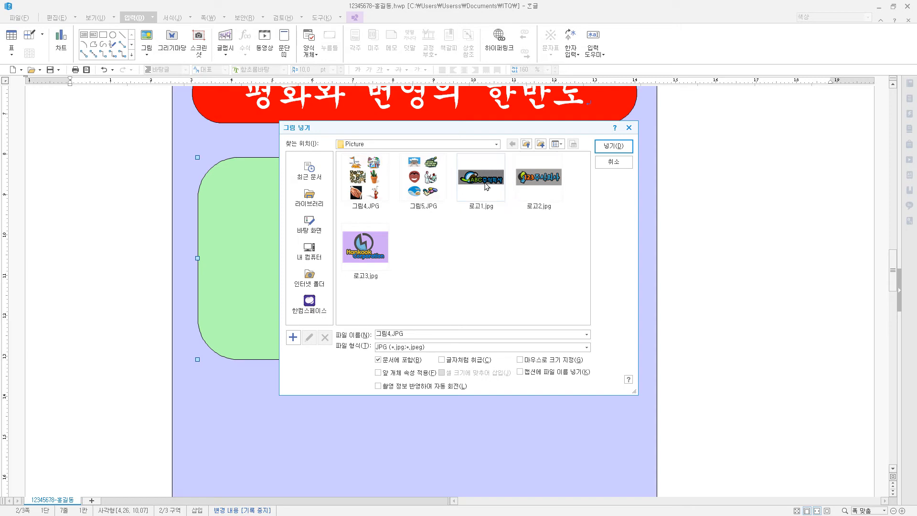
left_click(486, 186)
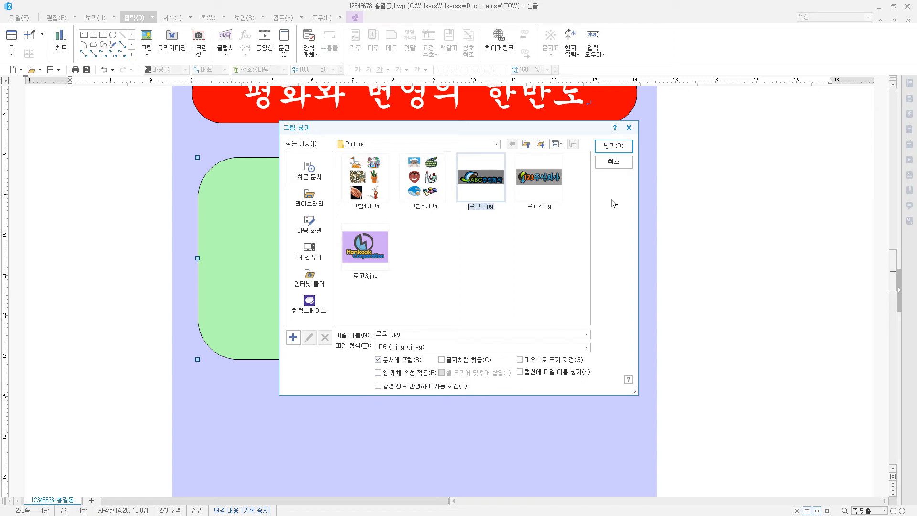
left_click(613, 146)
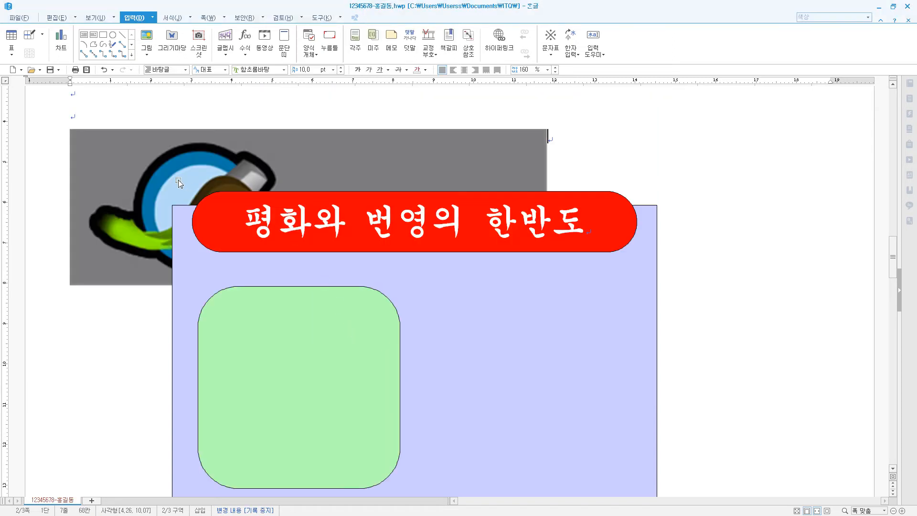
Set the logo picture to 40 × 30 mm with fixed size and place it in front of text
double_click(148, 177)
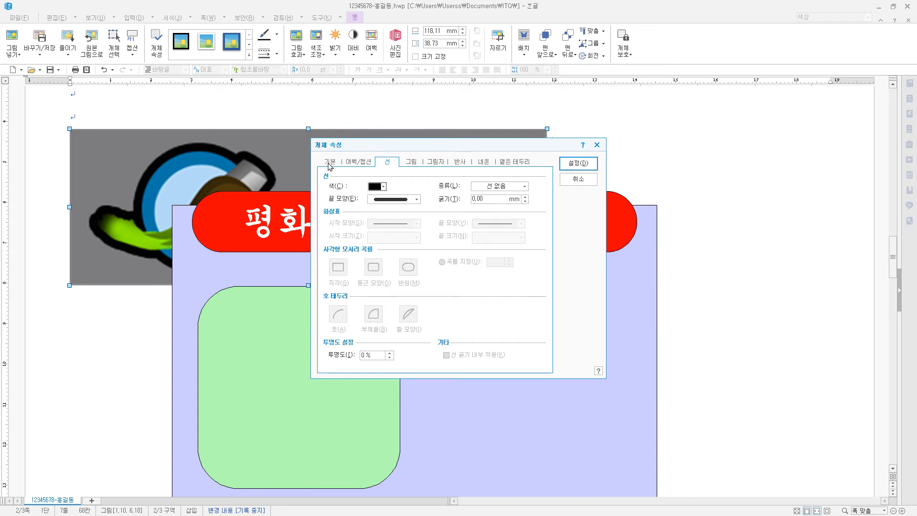
left_click(330, 163)
key("Tab")
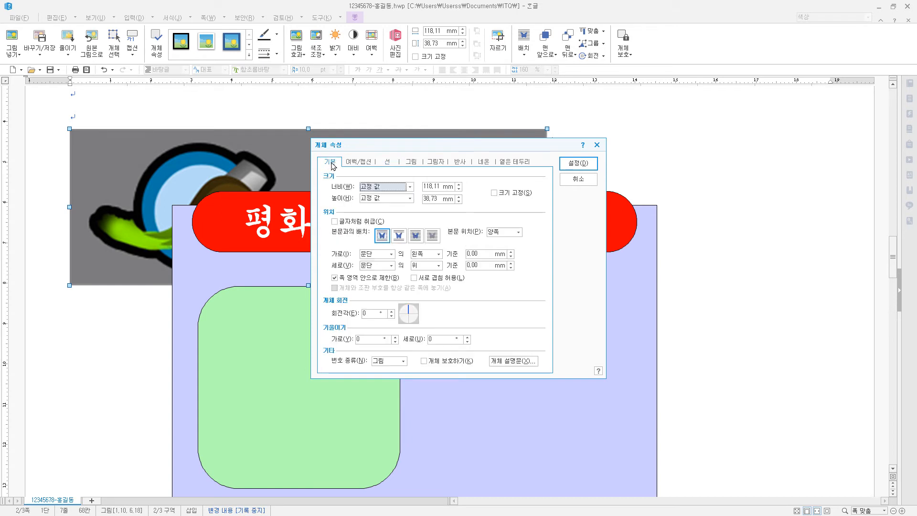
key("Tab")
type("40")
key("Tab")
key("Tab")
type("30")
left_click(500, 195)
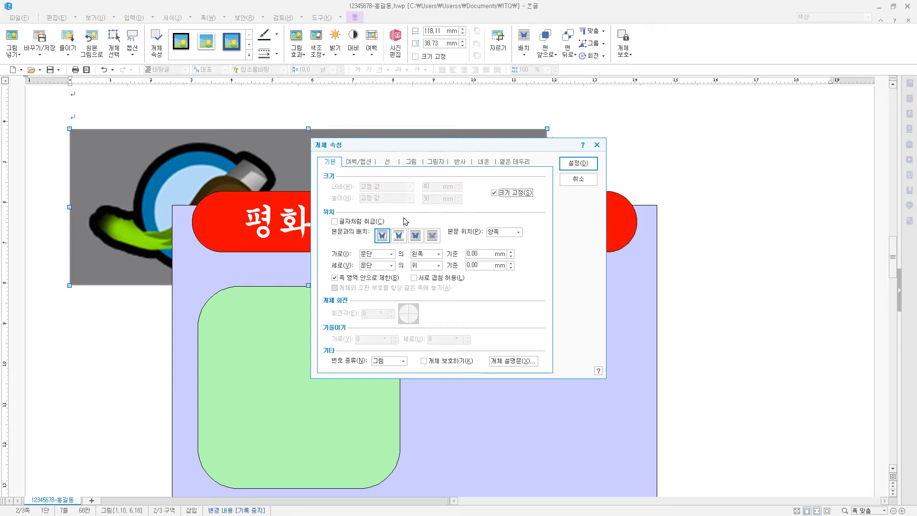
left_click(416, 235)
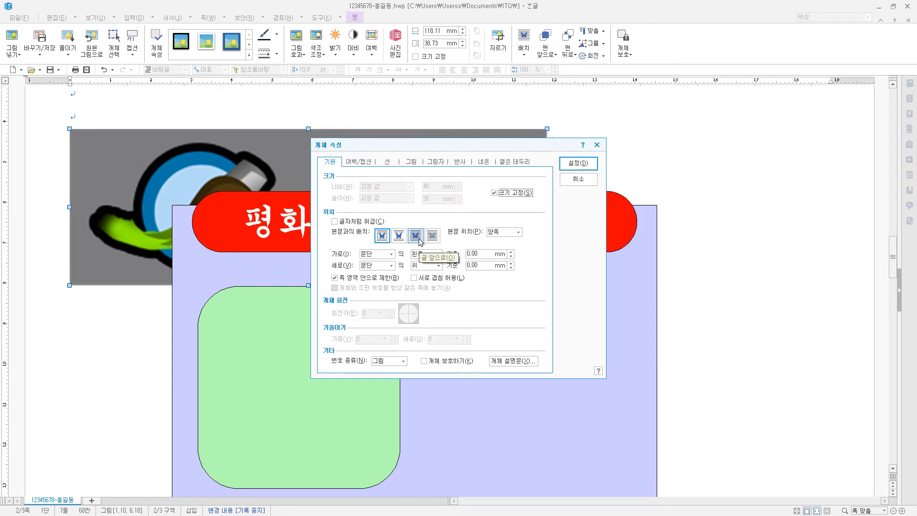
Apply the grayscale (회색조) picture effect to the logo
left_click(388, 162)
left_click(330, 161)
left_click(394, 162)
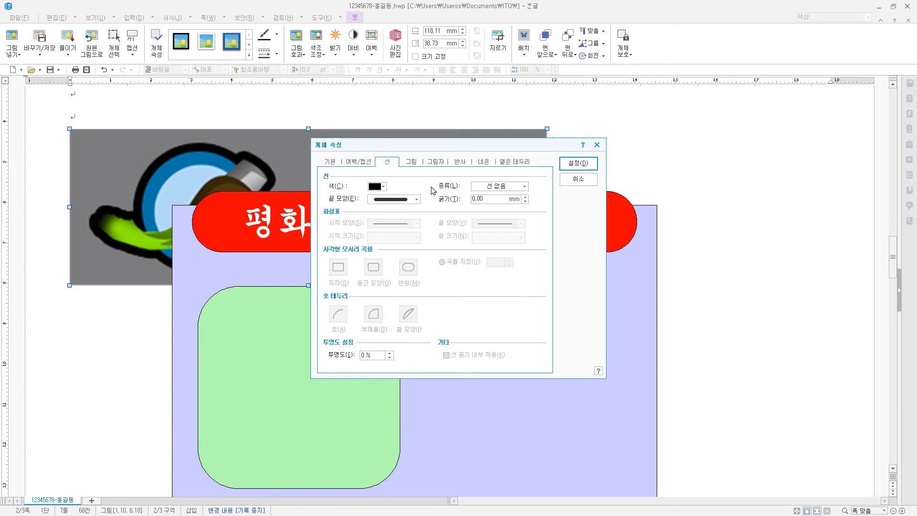
left_click(411, 162)
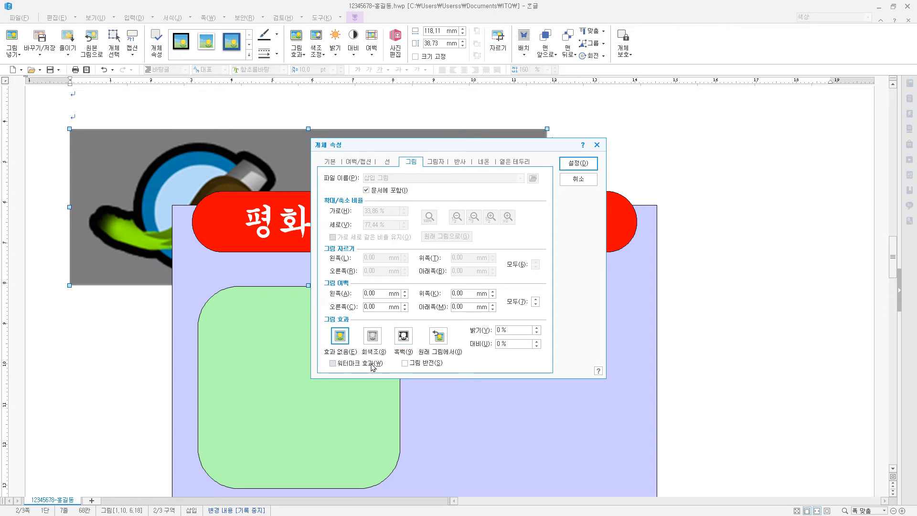
left_click(373, 337)
left_click(578, 163)
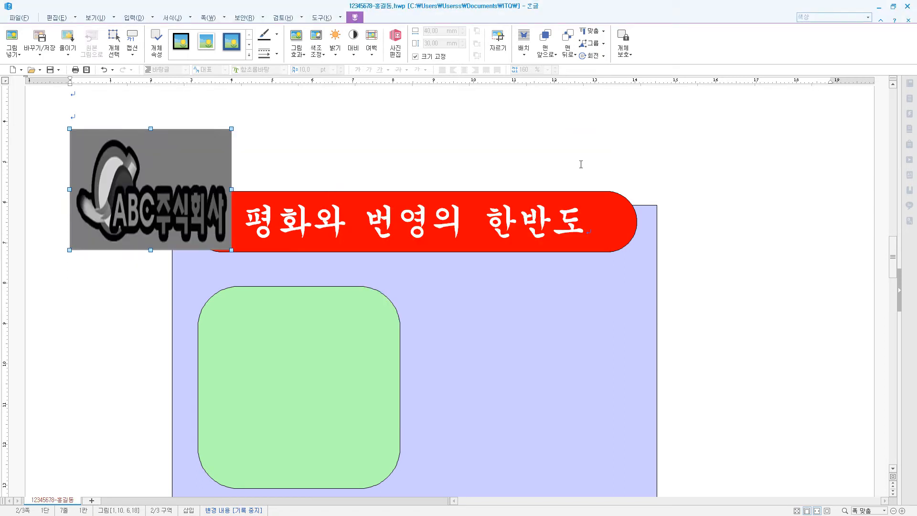
Move the logo into the green rounded rectangle and align the two objects on center (가운데) and middle (중간)
left_click_drag(220, 174, 336, 375)
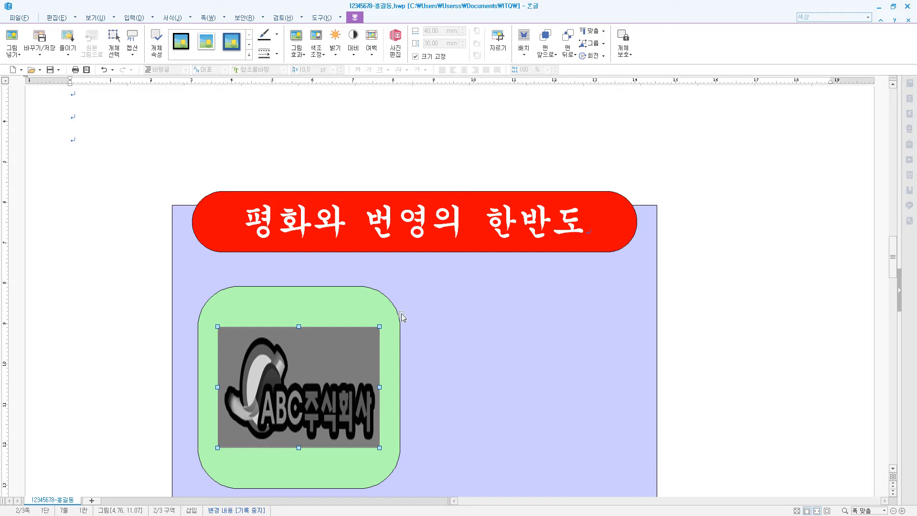
left_click(353, 301, "shift")
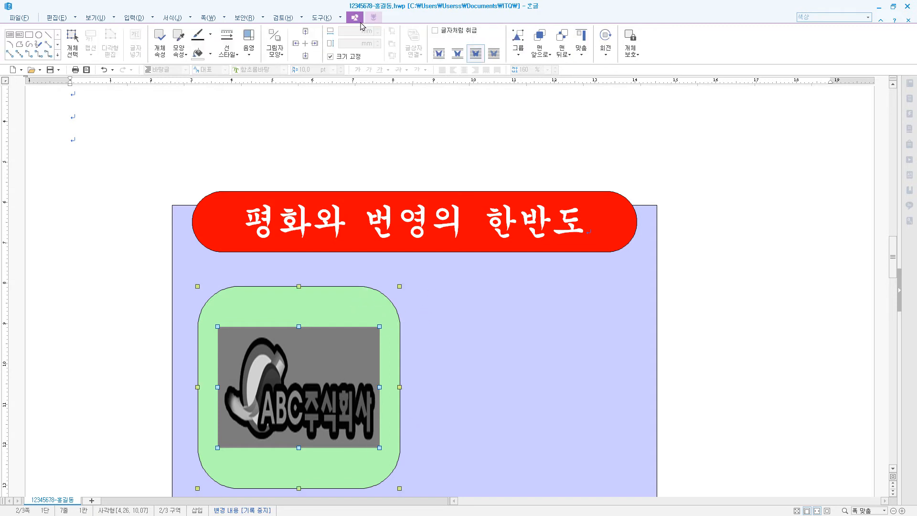
left_click(583, 56)
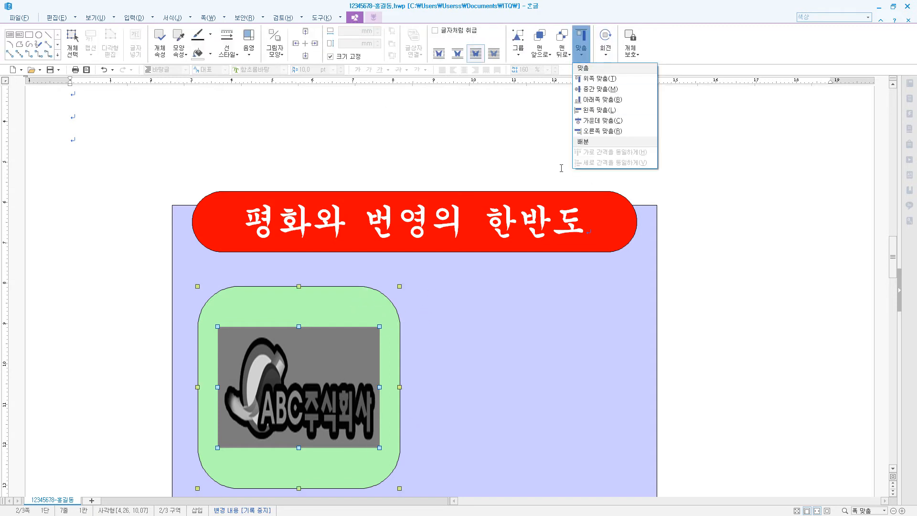
left_click(605, 122)
left_click(588, 59)
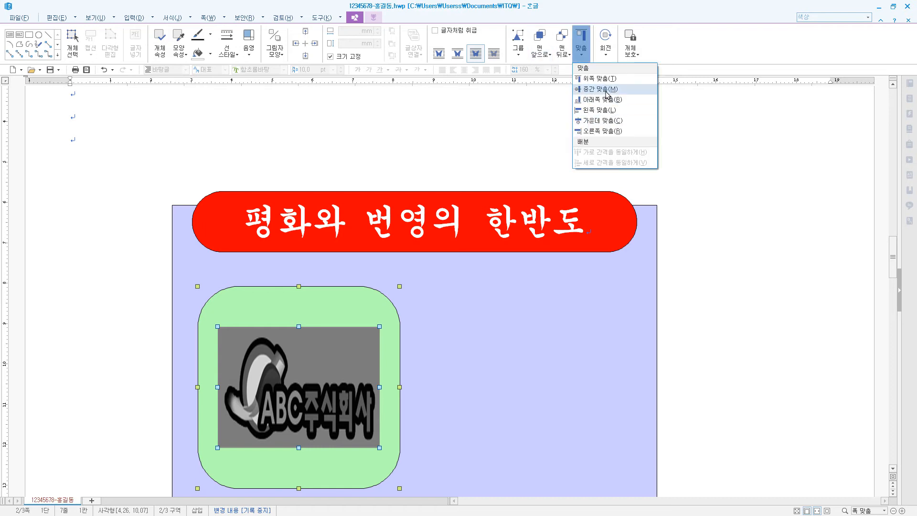
left_click(599, 88)
left_click(328, 433)
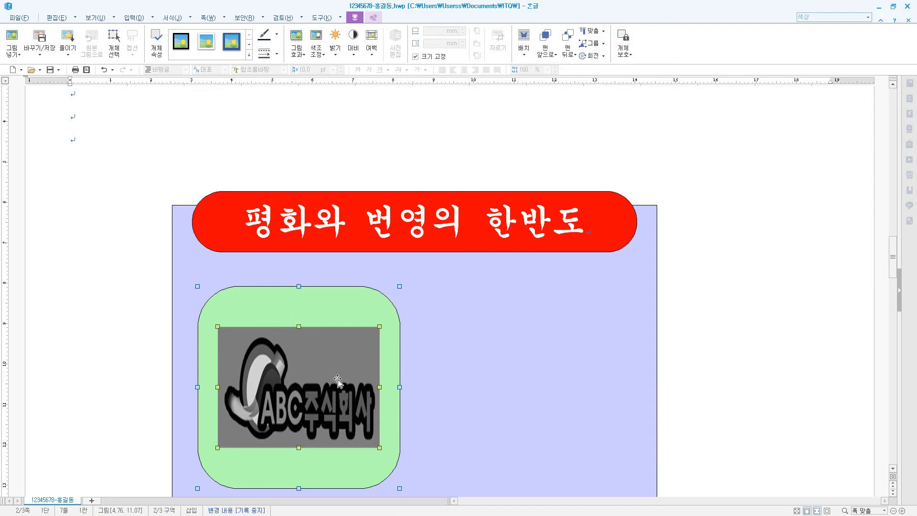
left_click(393, 379)
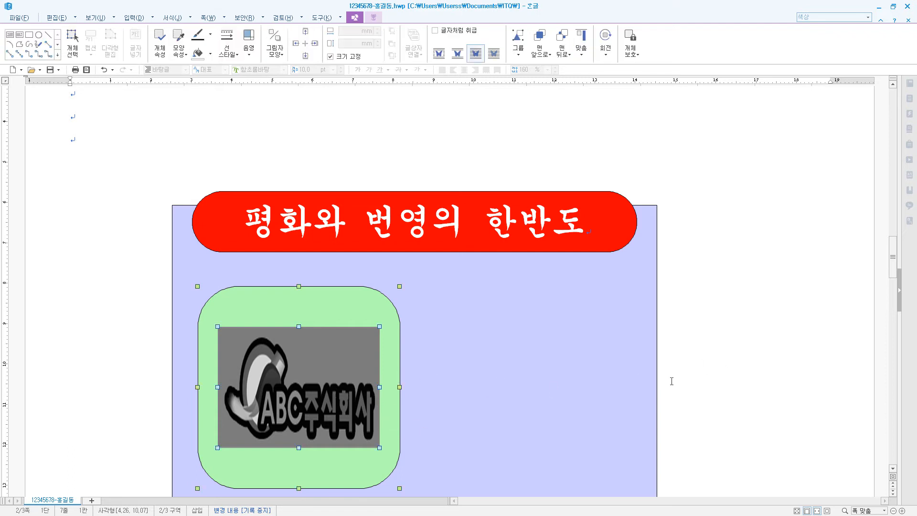
key("Escape")
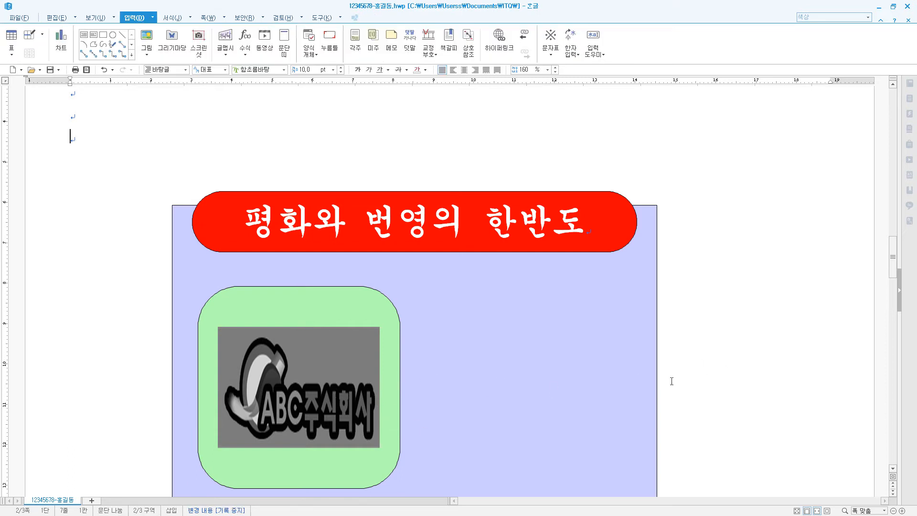
Add a hyperlink to the logo picture that targets the 통일 bookmark in the current document
left_click(313, 408)
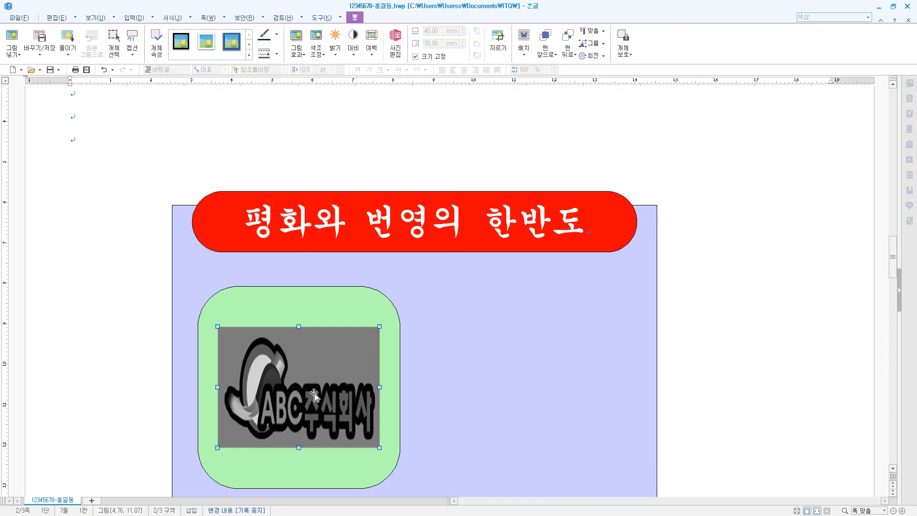
scroll(308, 406, "down", 15)
left_click(63, 289)
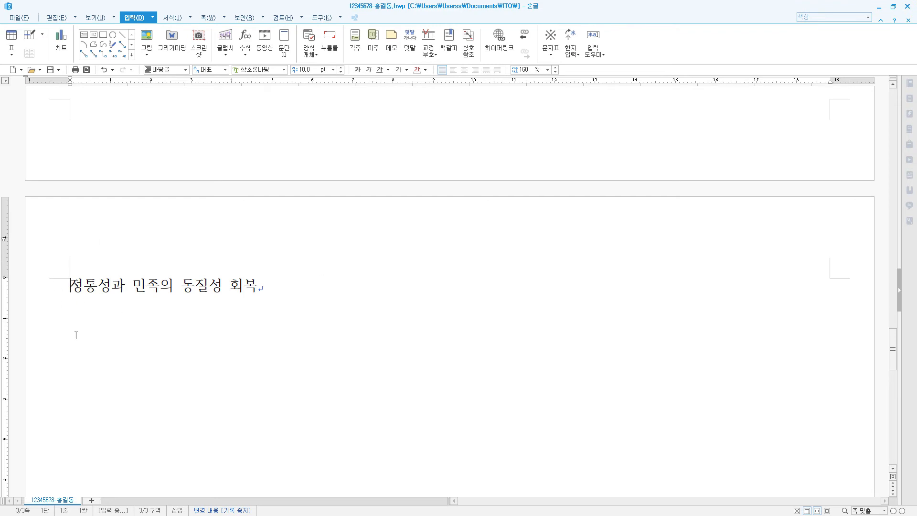
scroll(76, 335, "up", 12)
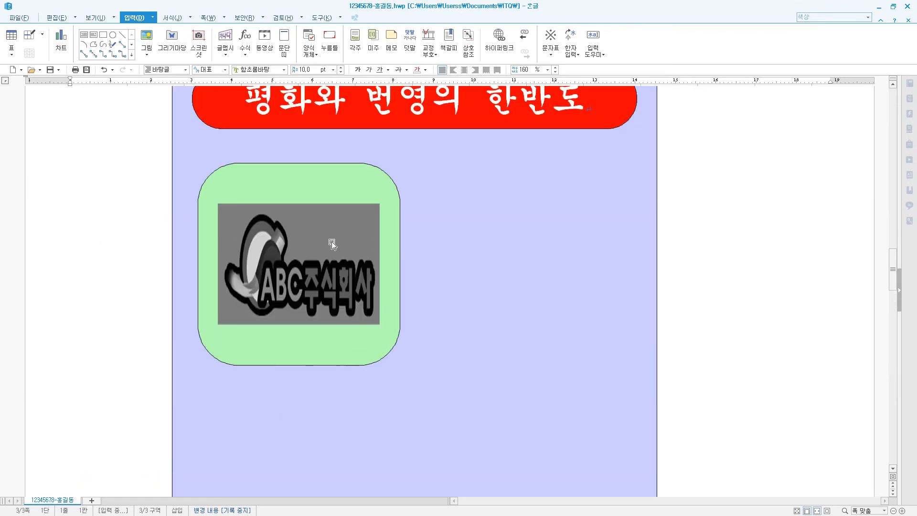
left_click(310, 231)
right_click(310, 229)
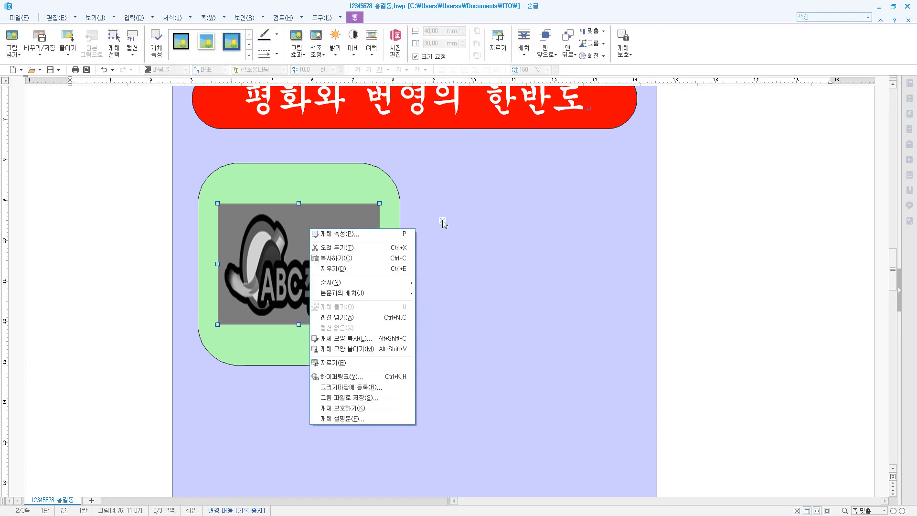
left_click(360, 377)
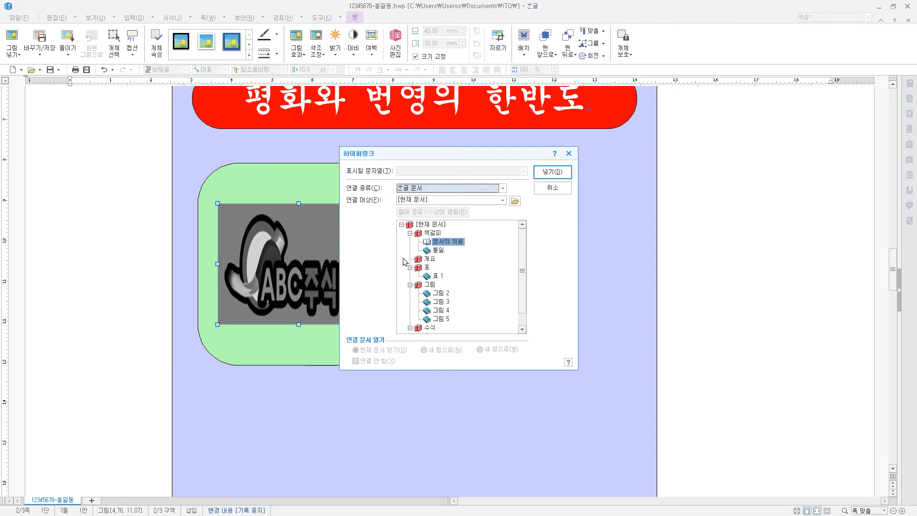
left_click(438, 250)
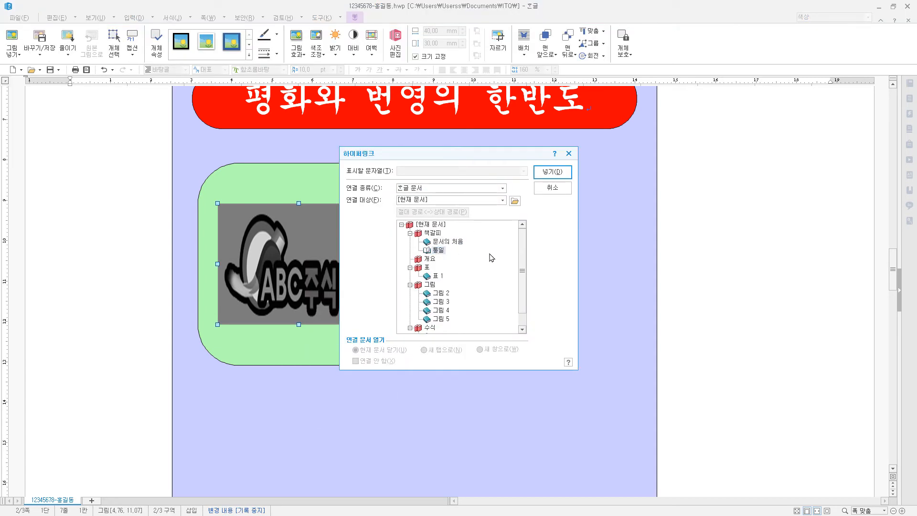
left_click(556, 176)
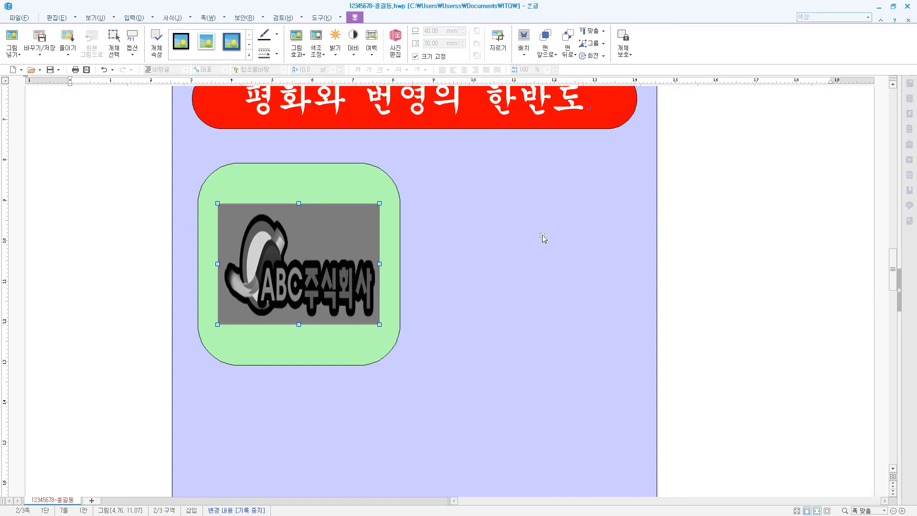
left_click(378, 345)
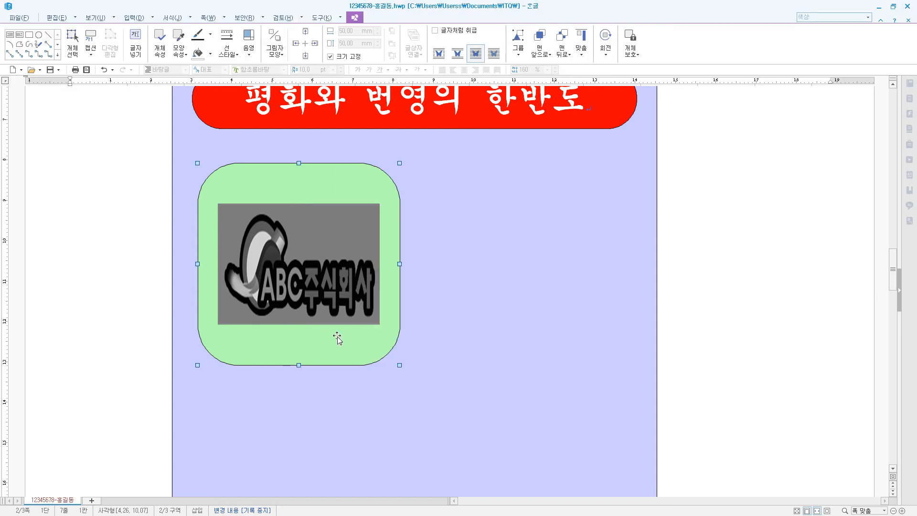
Start a new 글맵시 word-art object with the text "평화공존공동번영"
left_click(339, 287)
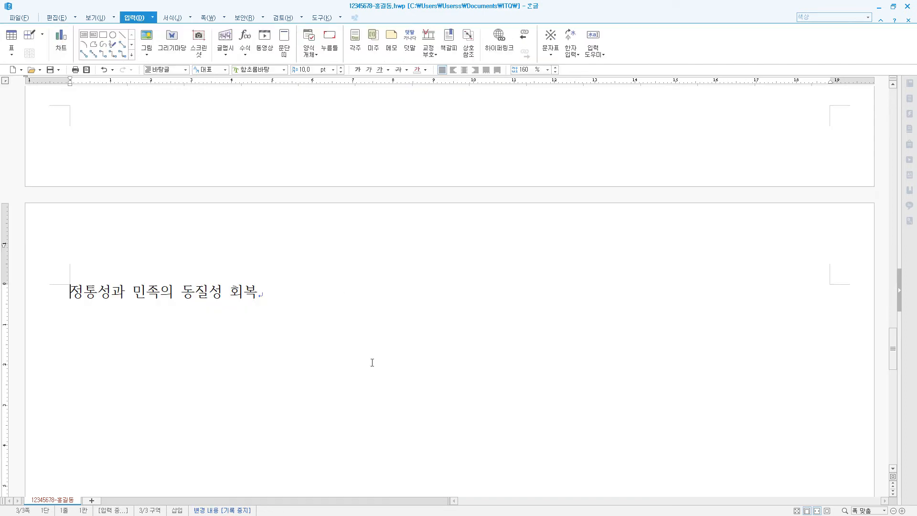
scroll(307, 399, "up", 15)
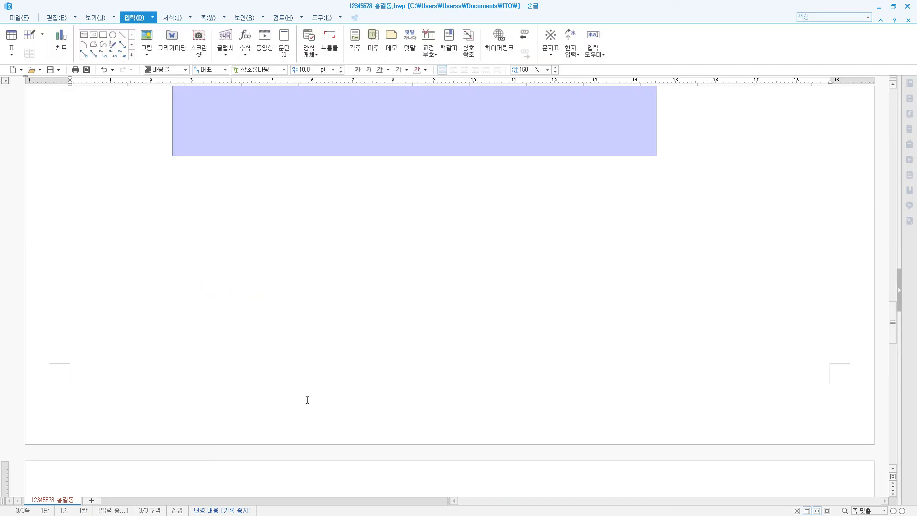
left_click(400, 402)
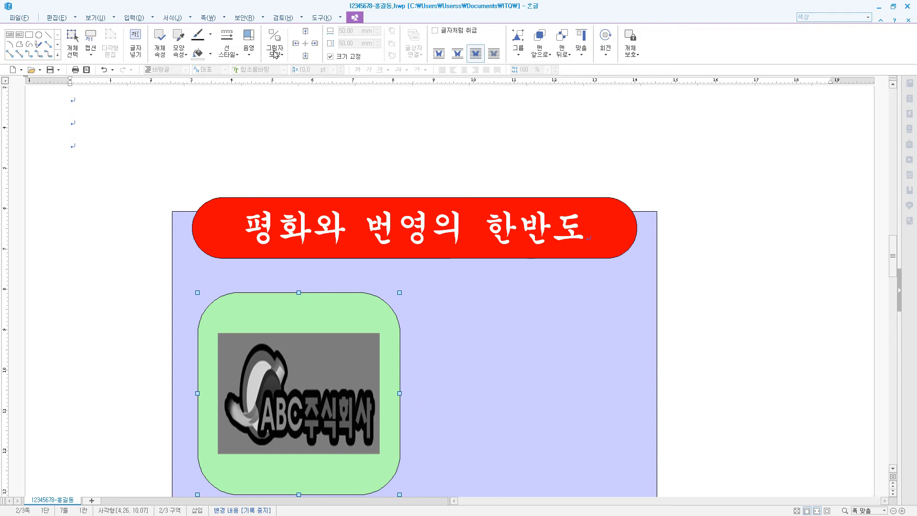
left_click(135, 18)
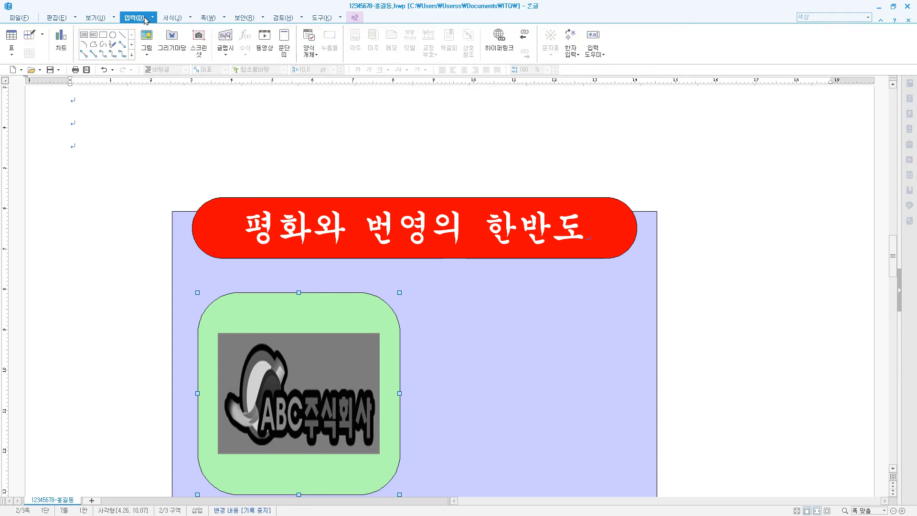
left_click(226, 38)
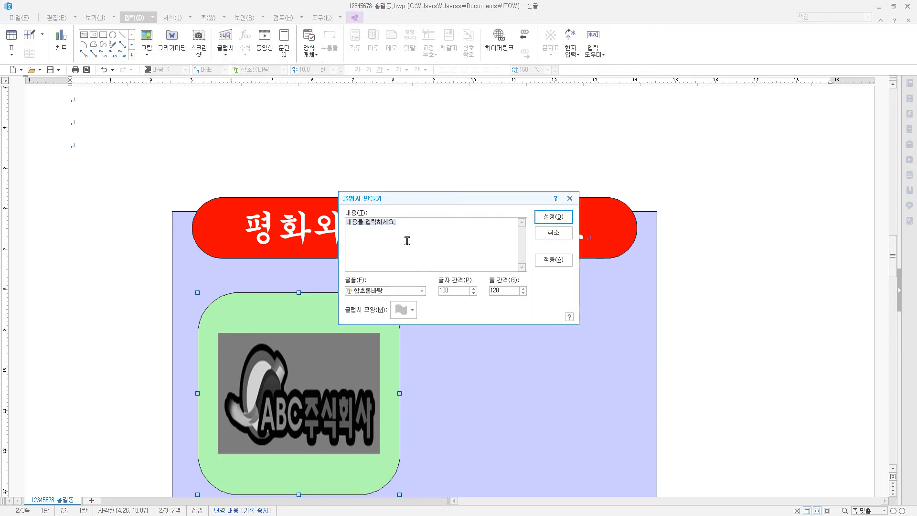
type("평화공존공동번영")
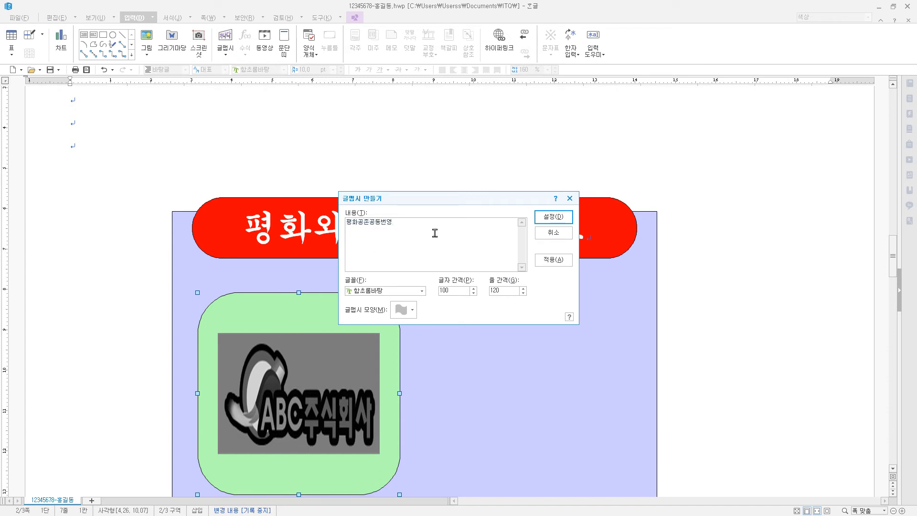
Set the word art's font to 돋움, choose the shape that peaks in the middle, and insert it
left_click(402, 293)
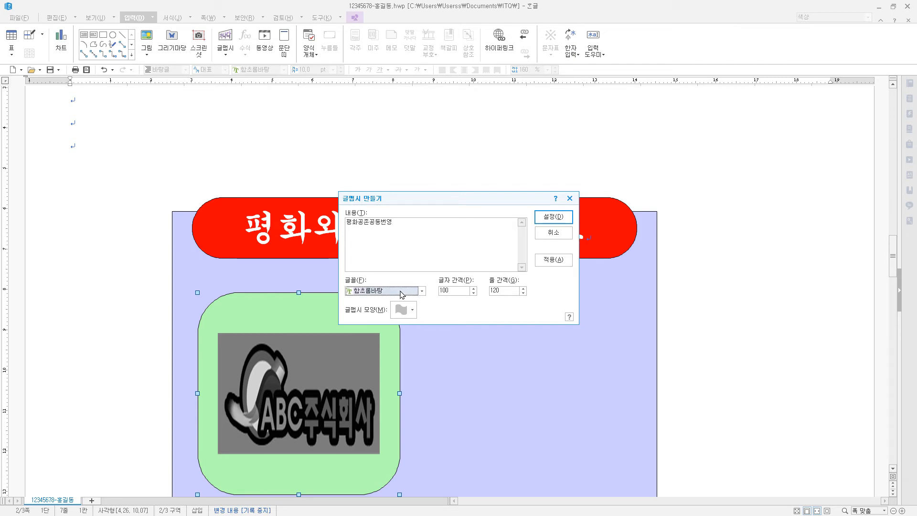
type("돋움")
left_click(403, 310)
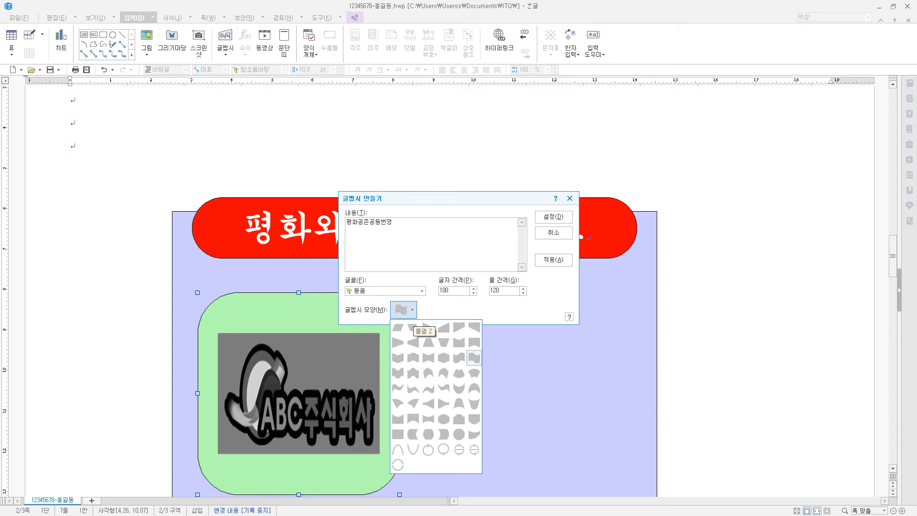
left_click(411, 365)
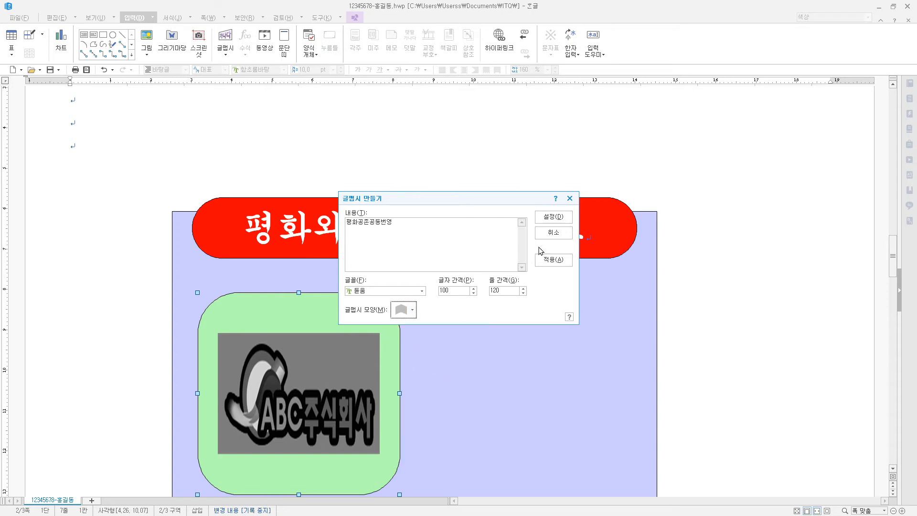
left_click(553, 217)
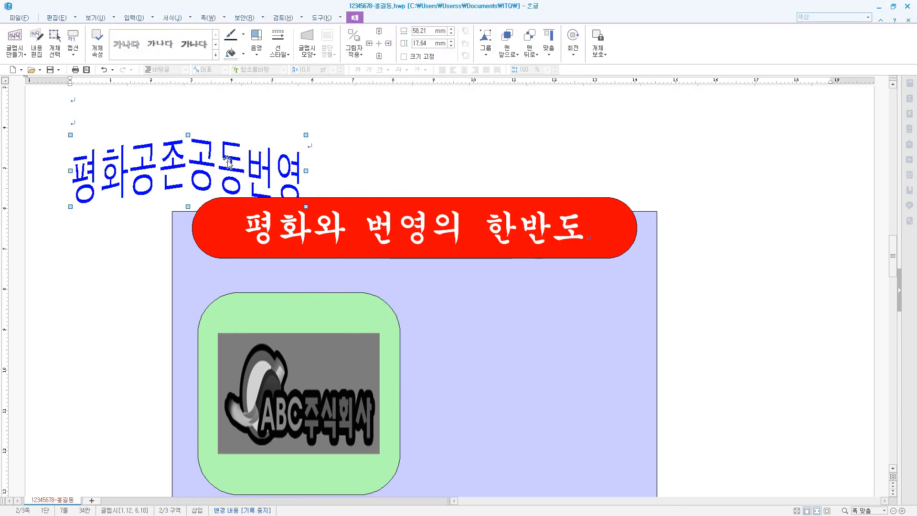
Set the 평화공존공동번영 word art to a fixed size of 50 × 30 mm and place it in front of text
double_click(224, 163)
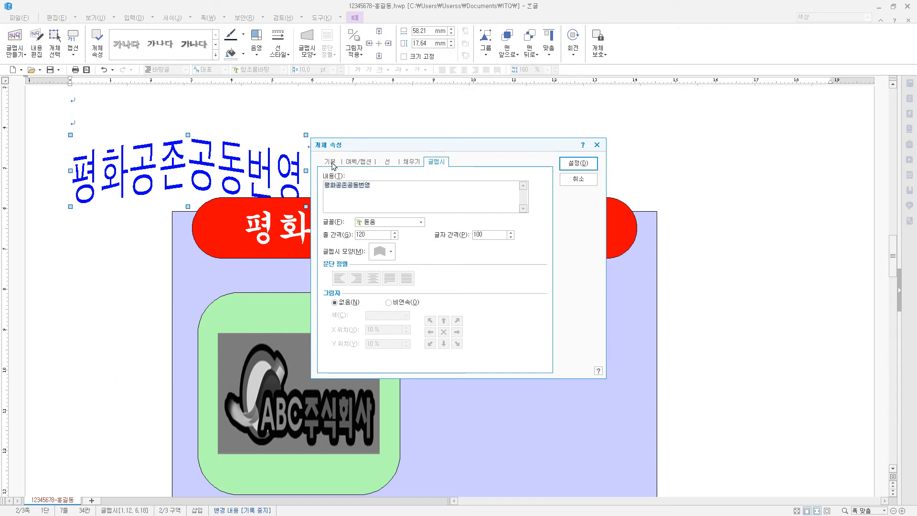
left_click(333, 164)
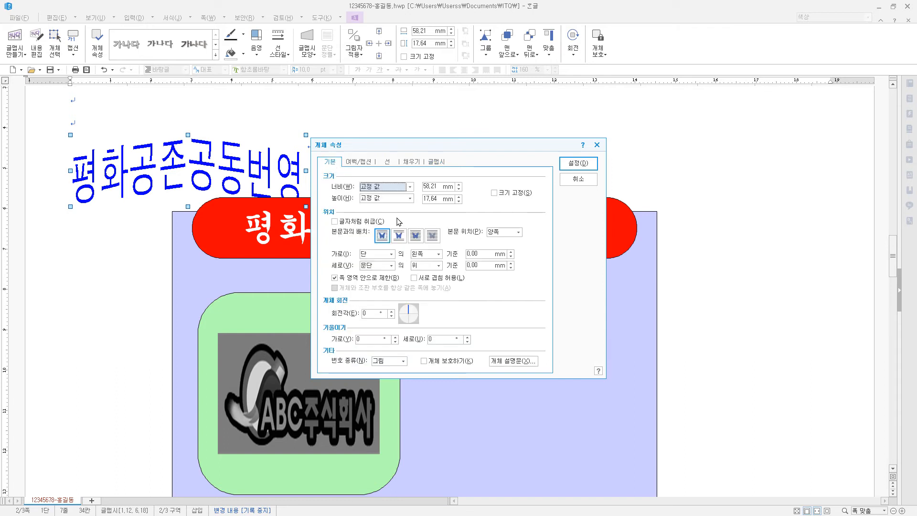
key("Tab")
type("50")
key("Tab")
key("Tab")
type("30")
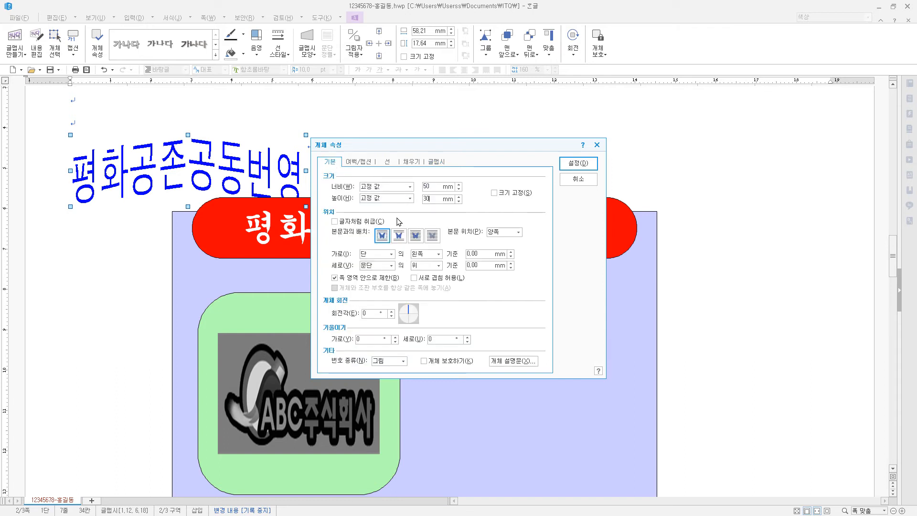
left_click(503, 196)
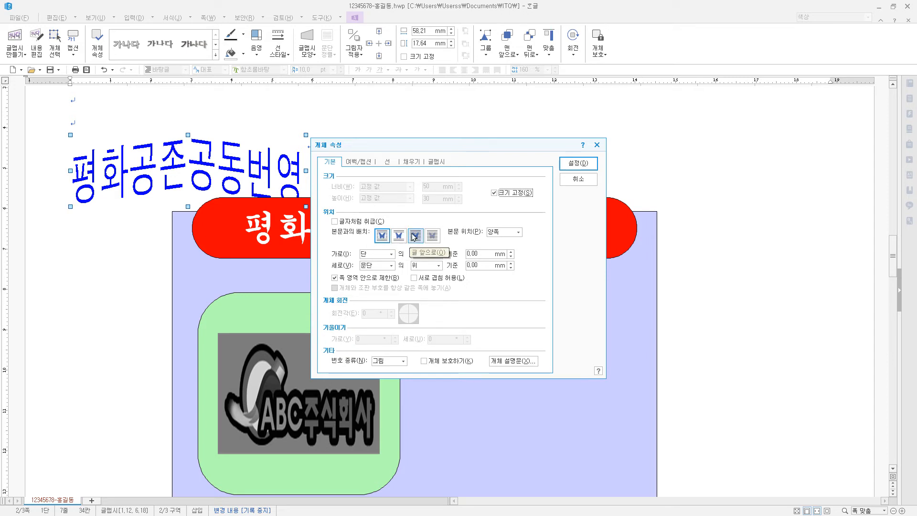
left_click(414, 237)
Apply a blue face color to the word art and move it beside the green logo box
left_click(391, 163)
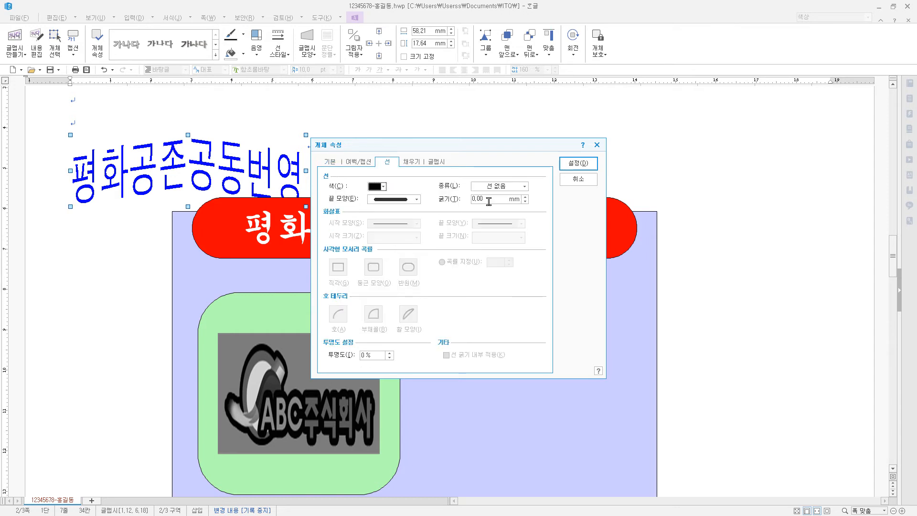
left_click(416, 163)
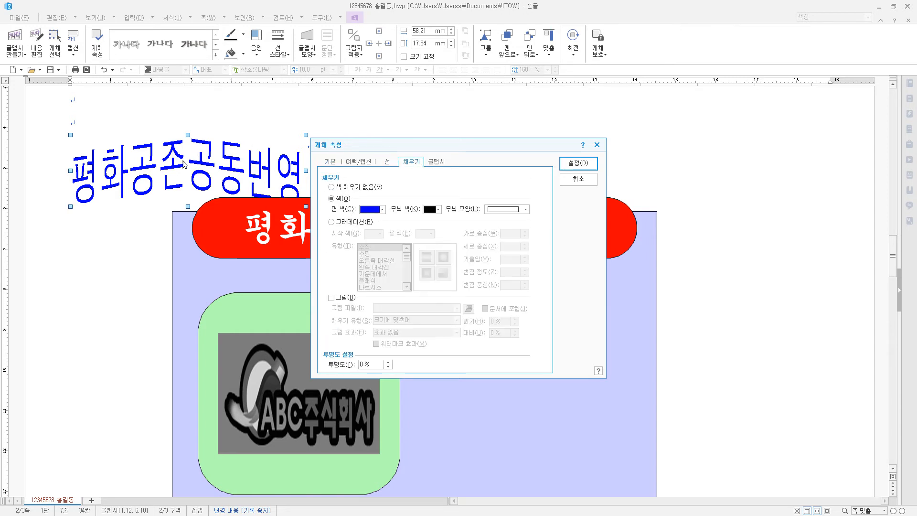
left_click(382, 209)
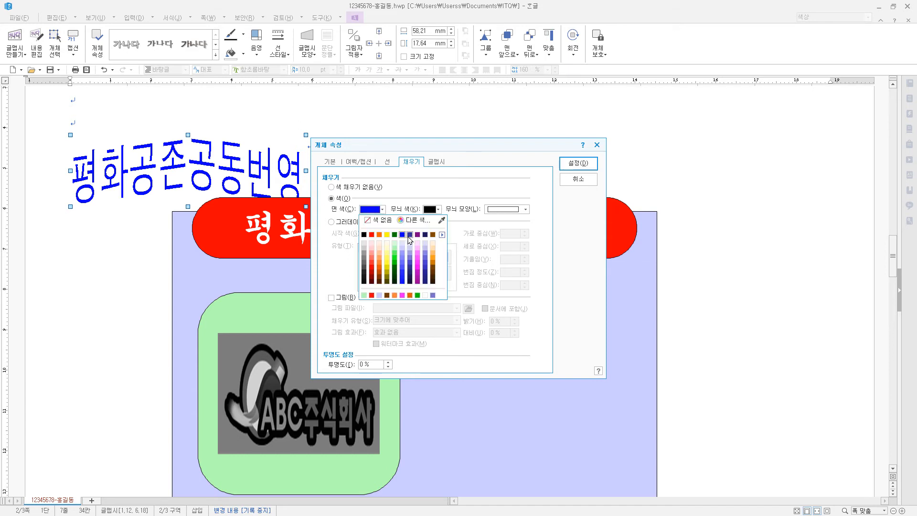
left_click(402, 234)
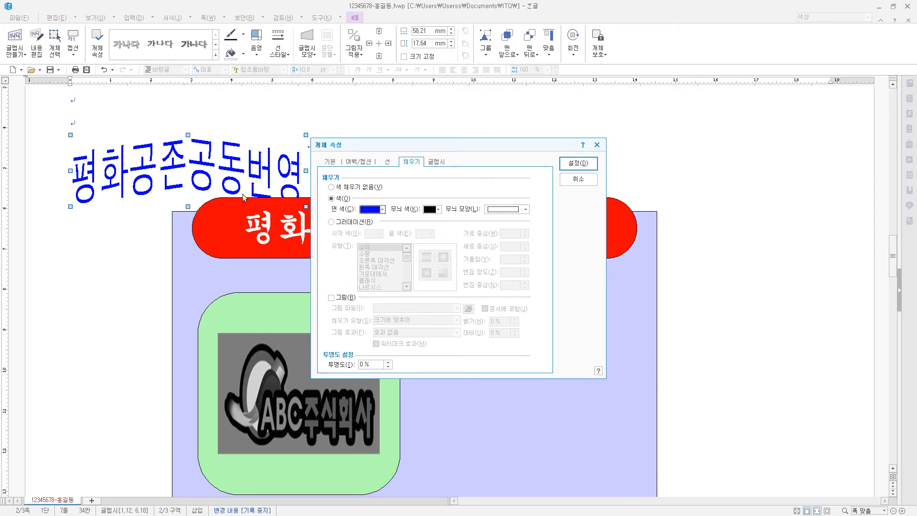
left_click(579, 164)
left_click_drag(204, 180, 533, 385)
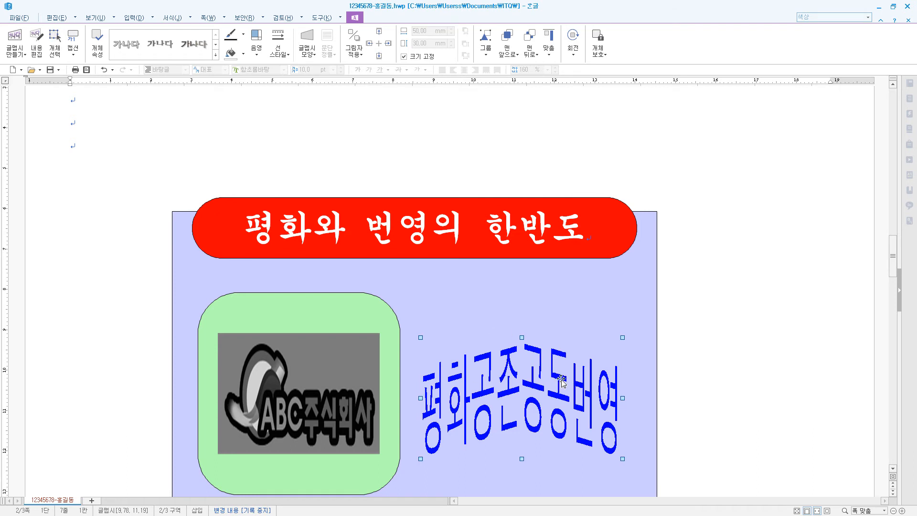
Draw a small rectangle about 4 × 9 mm below the green logo box on the lavender background
scroll(562, 382, "down", 5)
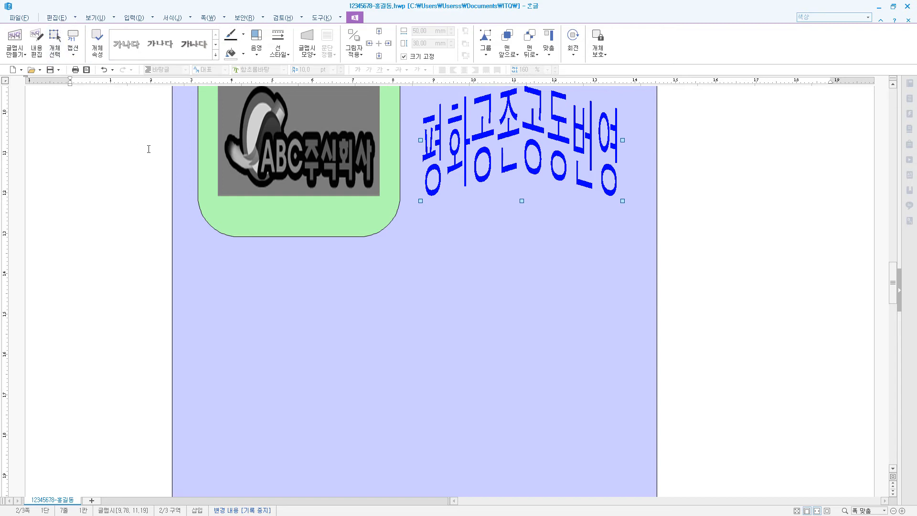
left_click(134, 17)
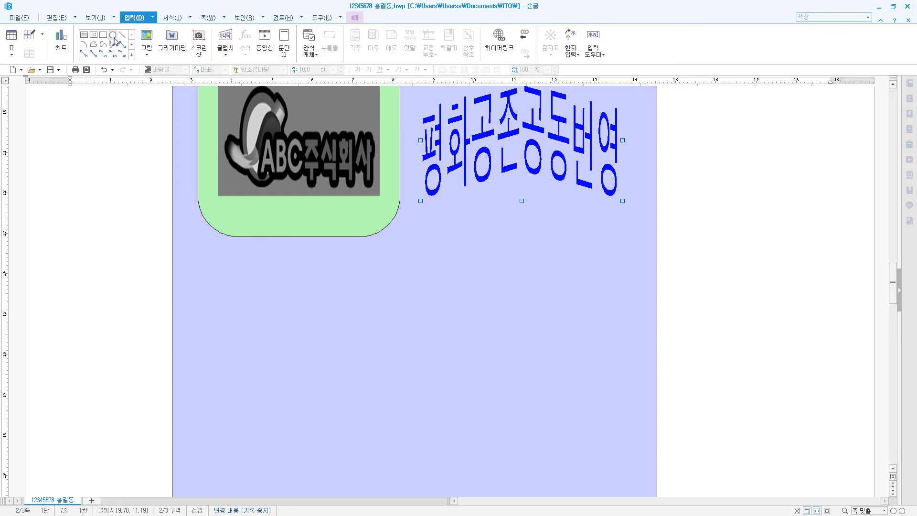
left_click(103, 34)
left_click_drag(245, 283, 261, 318)
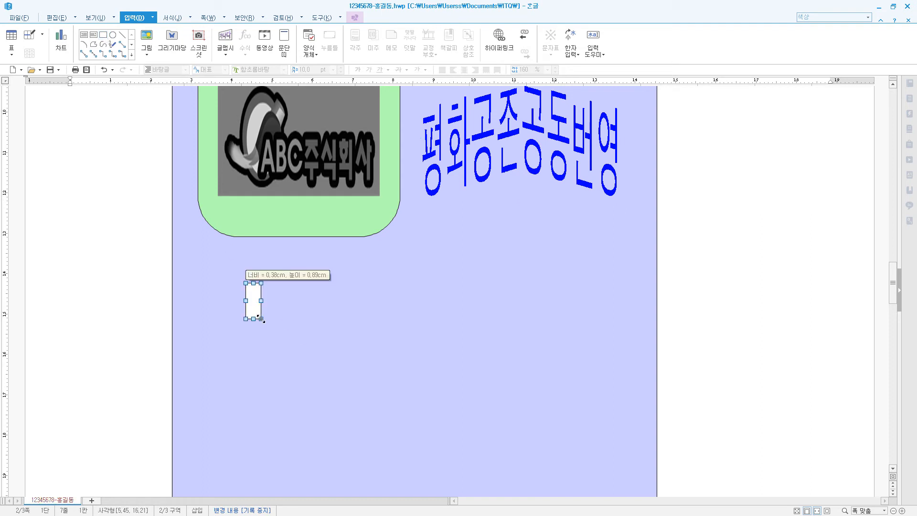
Set the small rectangle's size to 10 mm wide and 15 mm high and lock the size
double_click(255, 307)
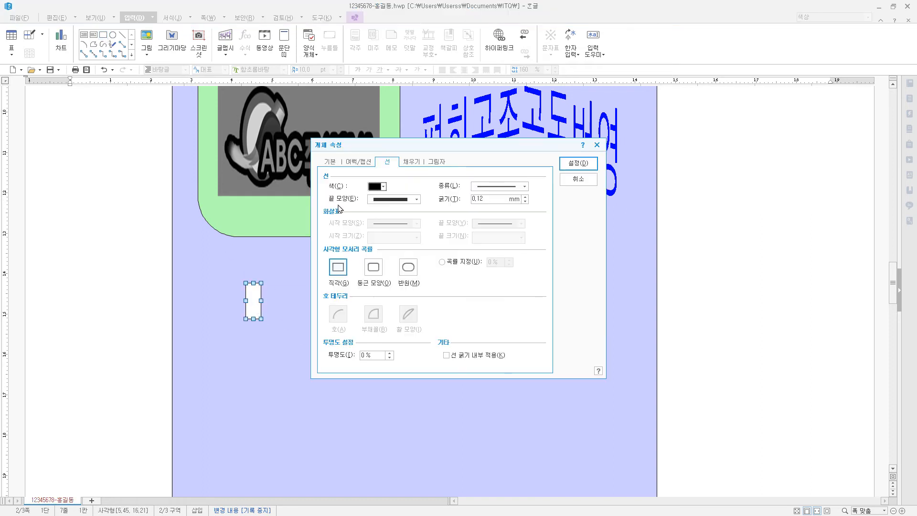
left_click(329, 162)
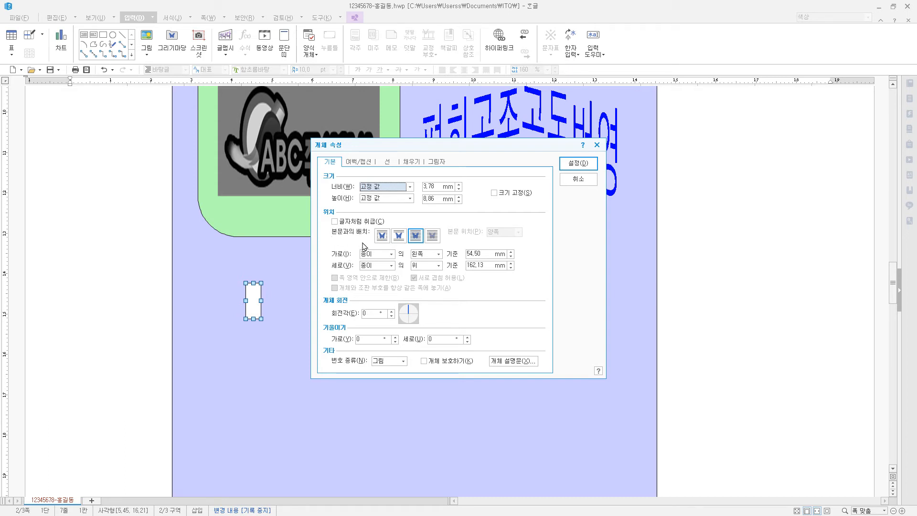
key("Tab")
key("Tab")
key("Tab")
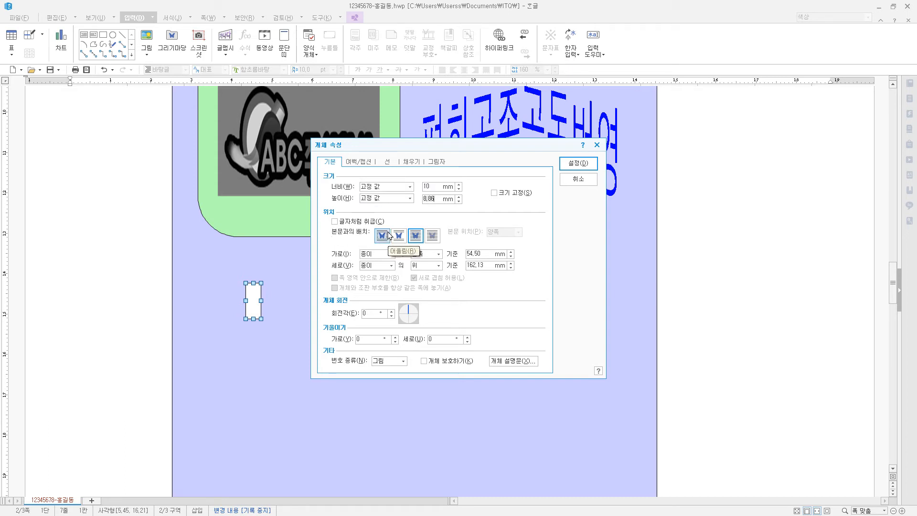
type("15")
left_click(500, 196)
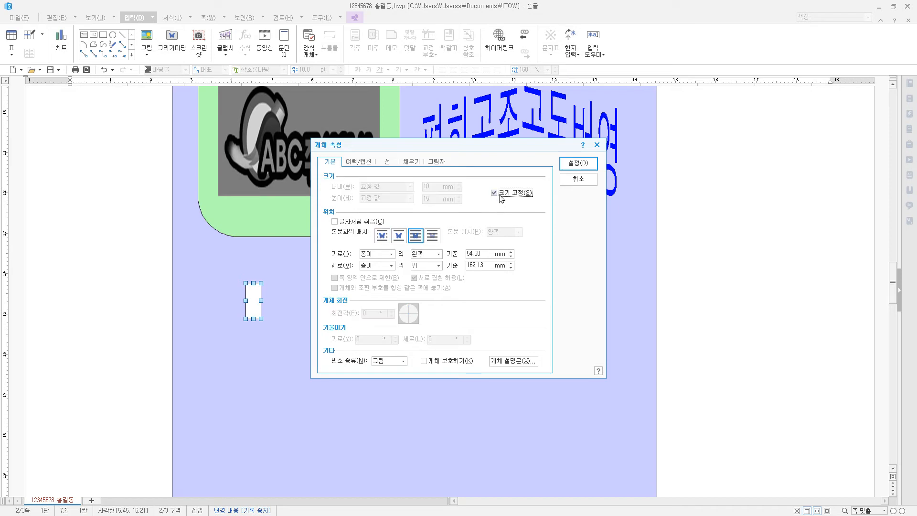
Give the small rectangle semicircular (반원) corners and a light orange fill, and apply the properties
left_click(387, 161)
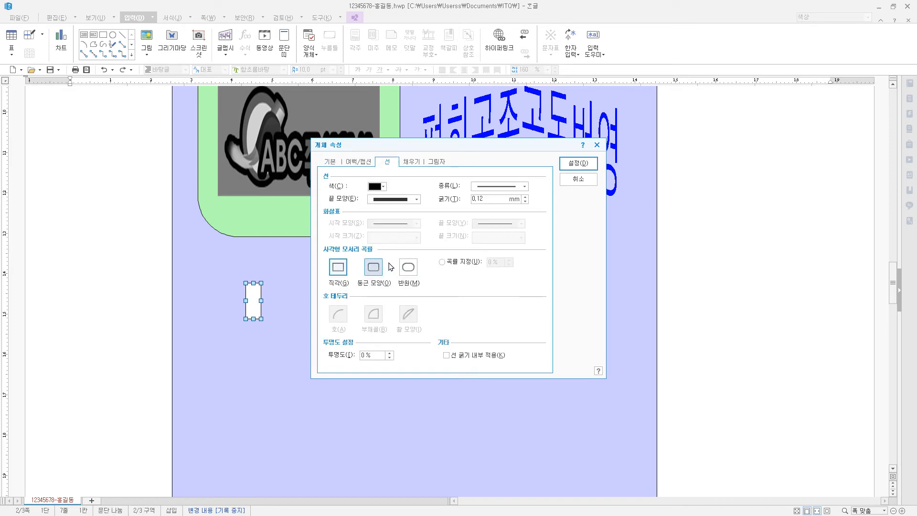
left_click(413, 272)
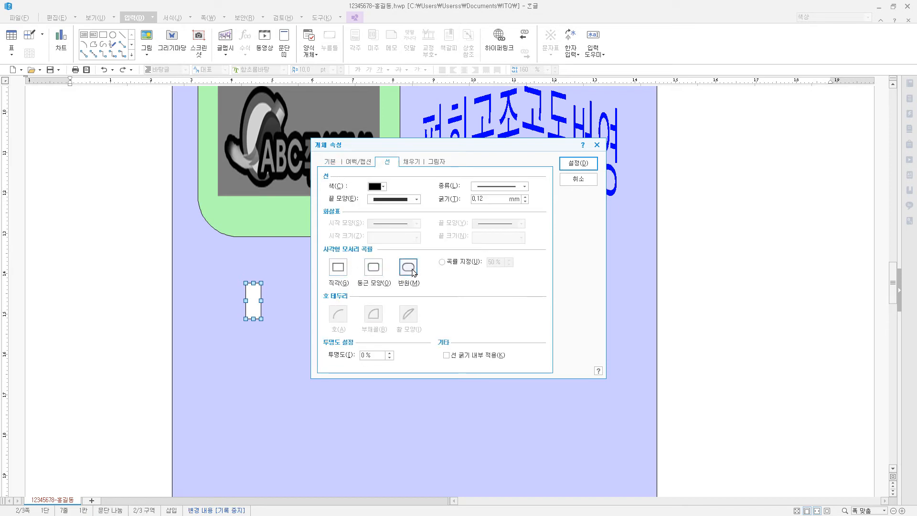
left_click(416, 164)
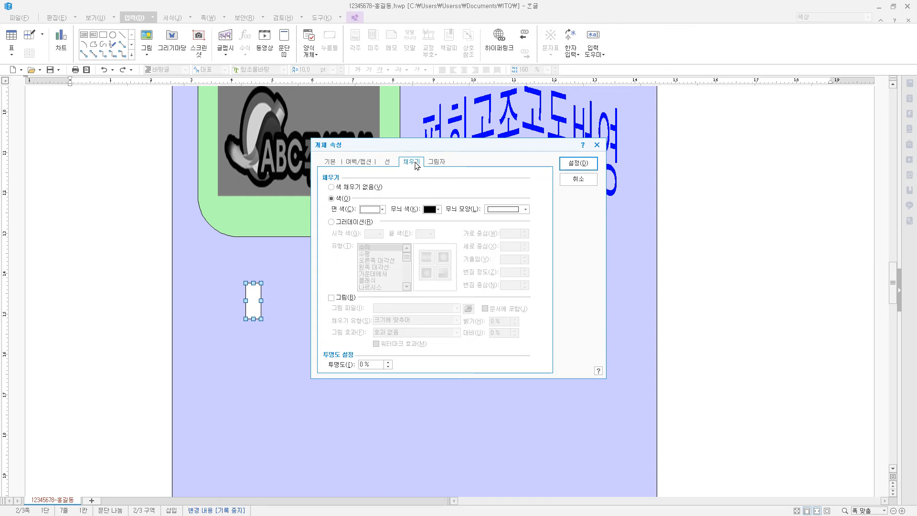
left_click(382, 209)
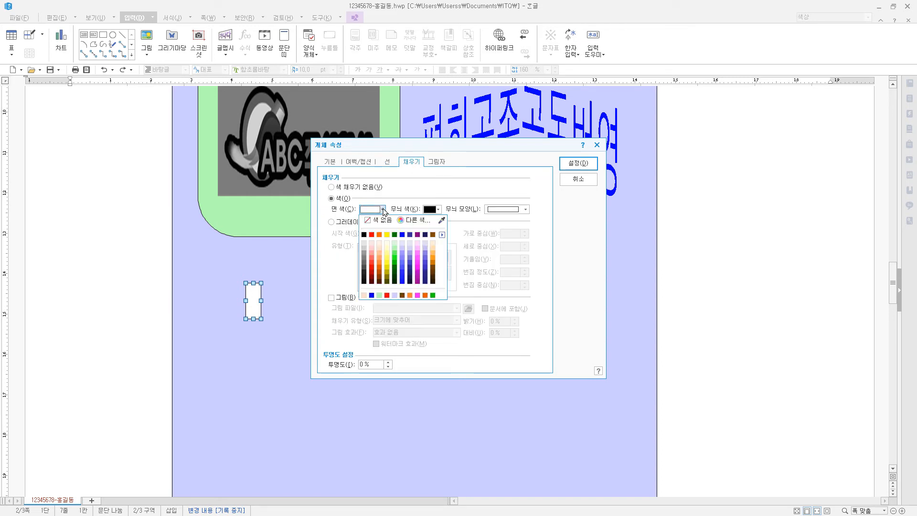
left_click(379, 248)
left_click(578, 164)
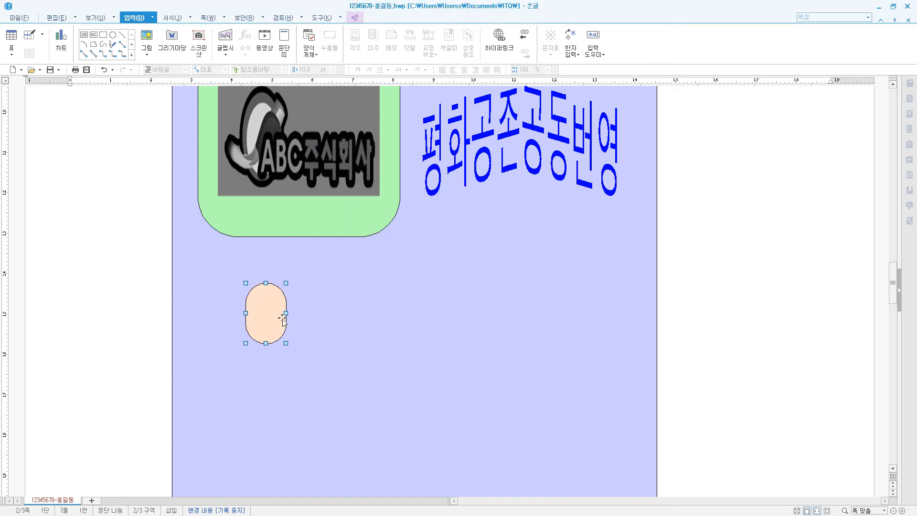
key("ctrl+z")
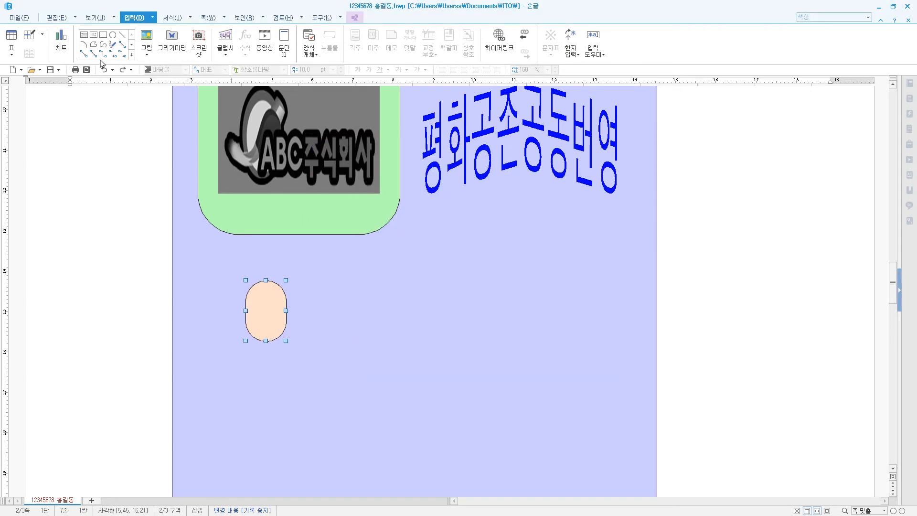
Draw a second rectangle over the light orange shape and set its size to a fixed 12 × 12 mm
left_click(103, 34)
left_click_drag(232, 289, 273, 329)
double_click(253, 308)
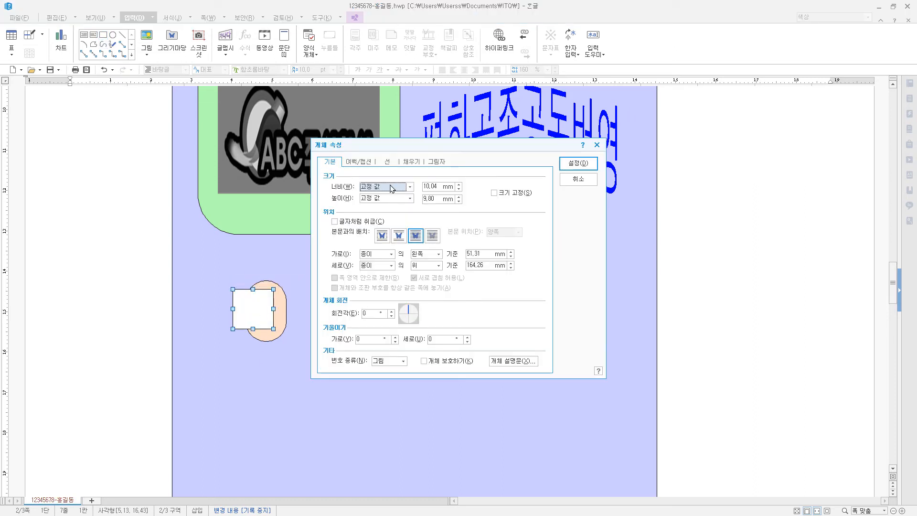
key("Tab")
type("12")
key("Tab")
key("Tab")
type("1")
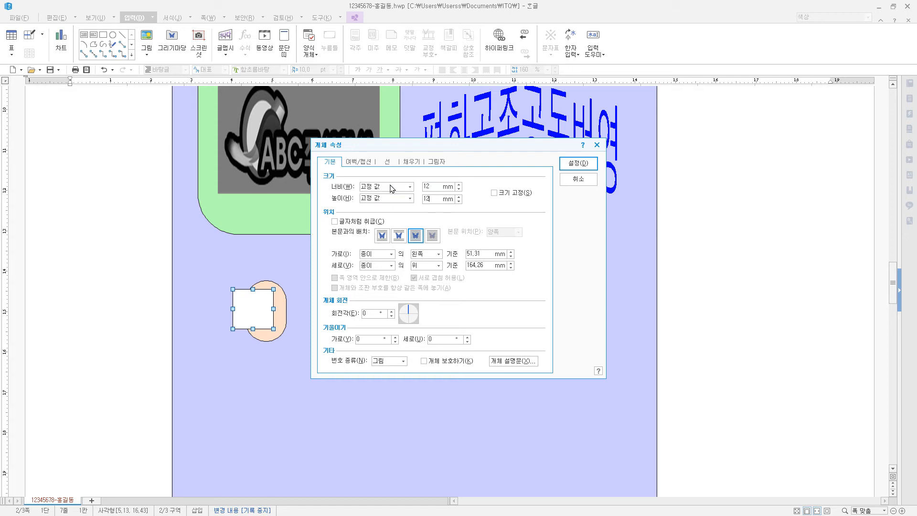
type("2")
left_click(511, 194)
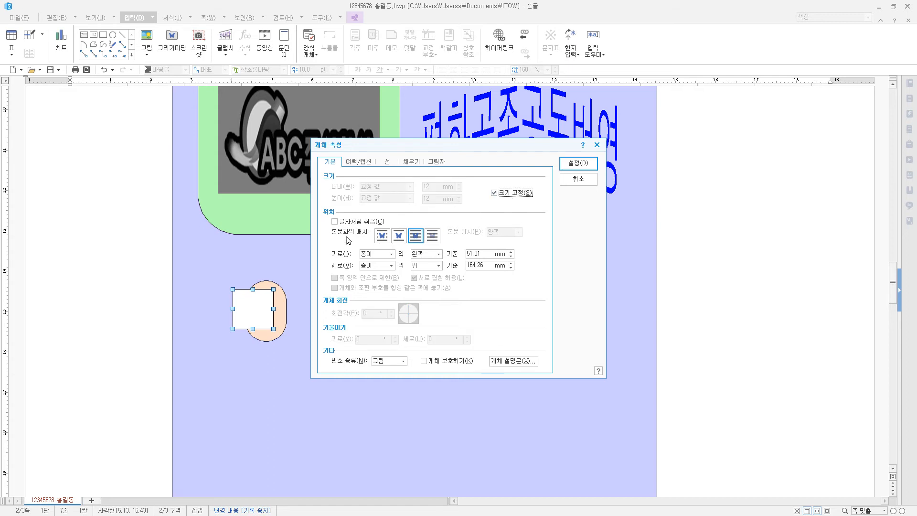
Place the 12 mm square in front of the text (글 앞으로), give it rounded (둥근 모양) corners and a white fill, and apply
left_click(419, 239)
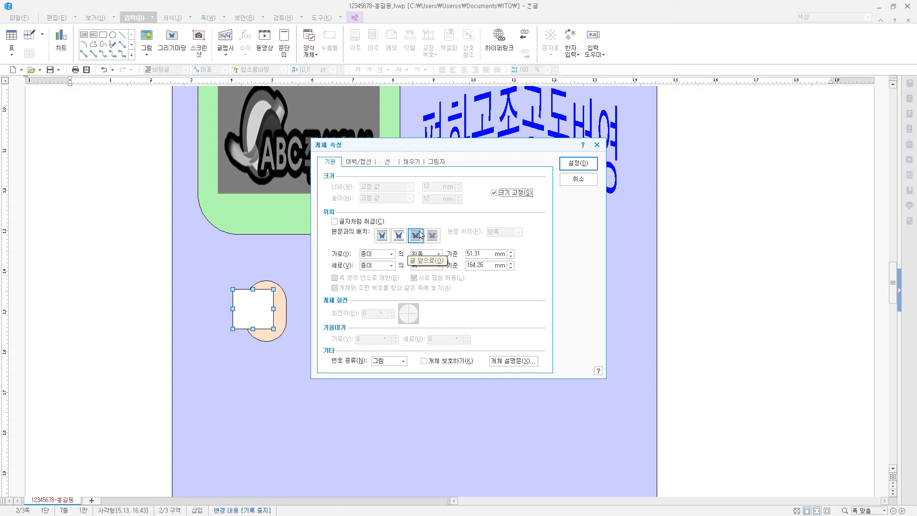
left_click(390, 163)
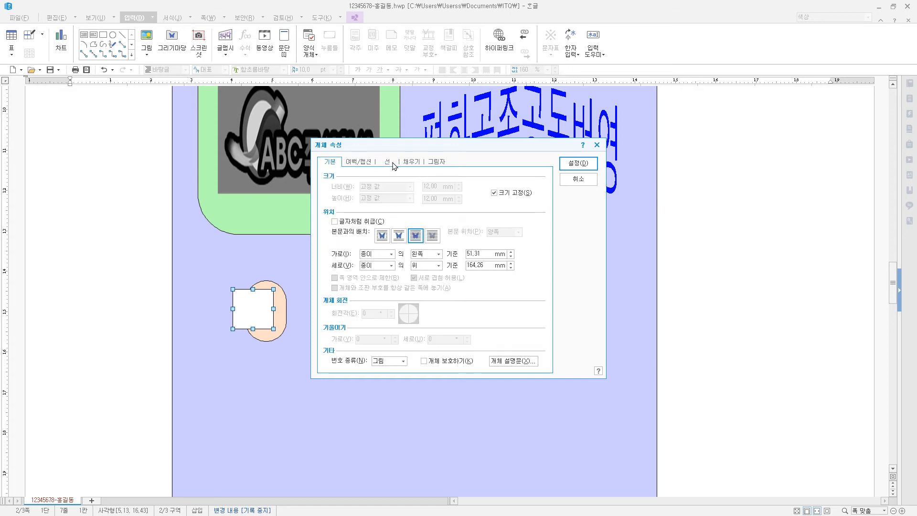
left_click(392, 163)
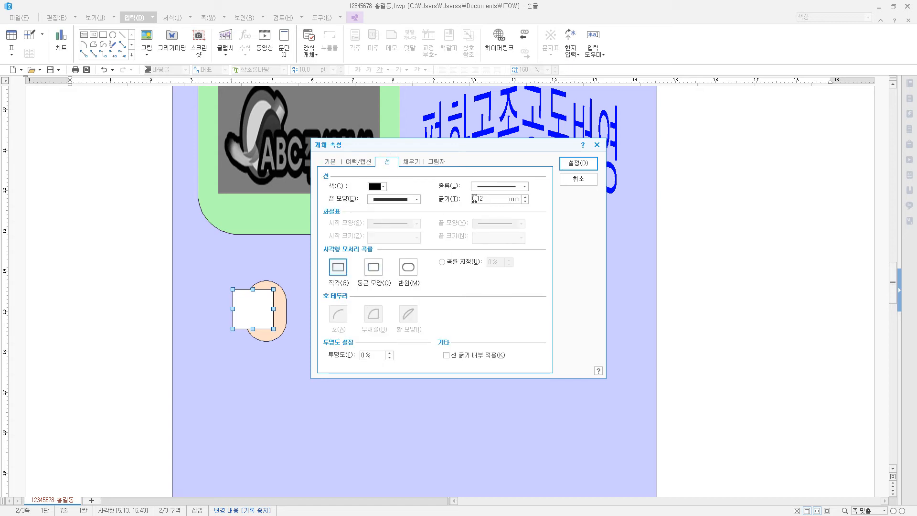
left_click(375, 271)
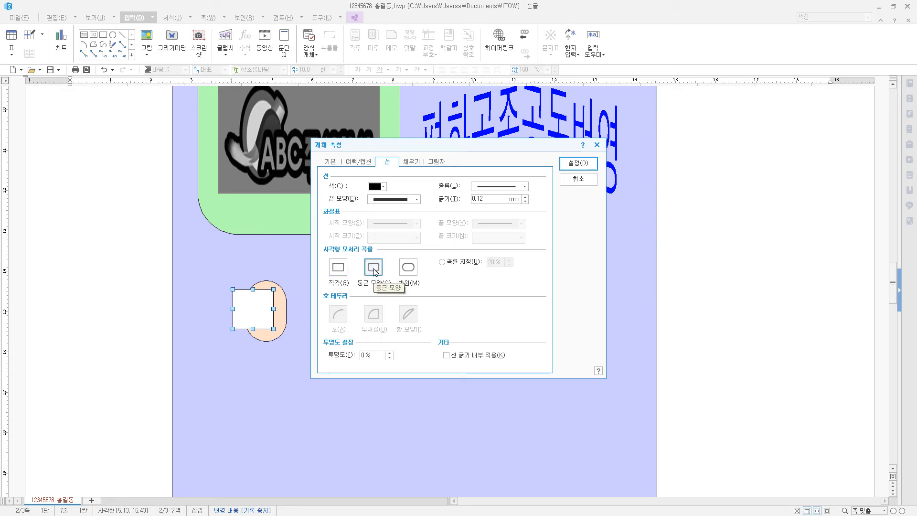
left_click(416, 162)
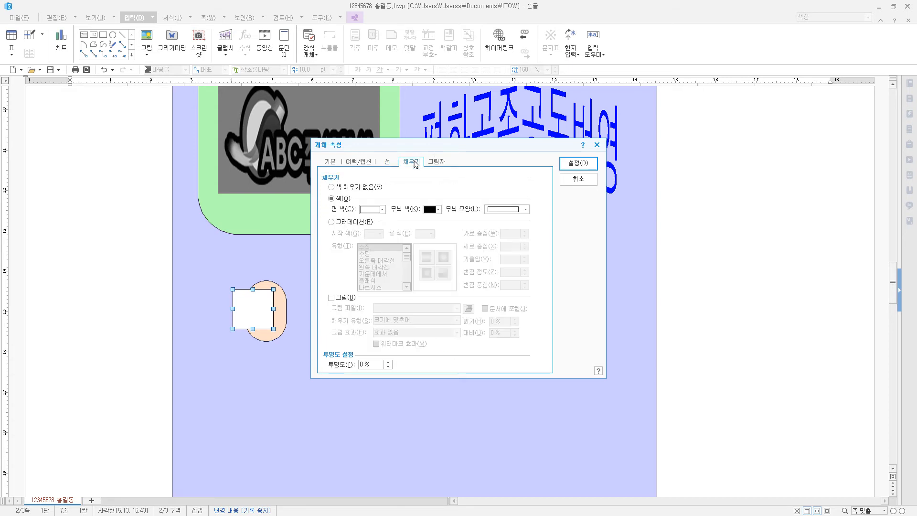
left_click(383, 210)
left_click(422, 221)
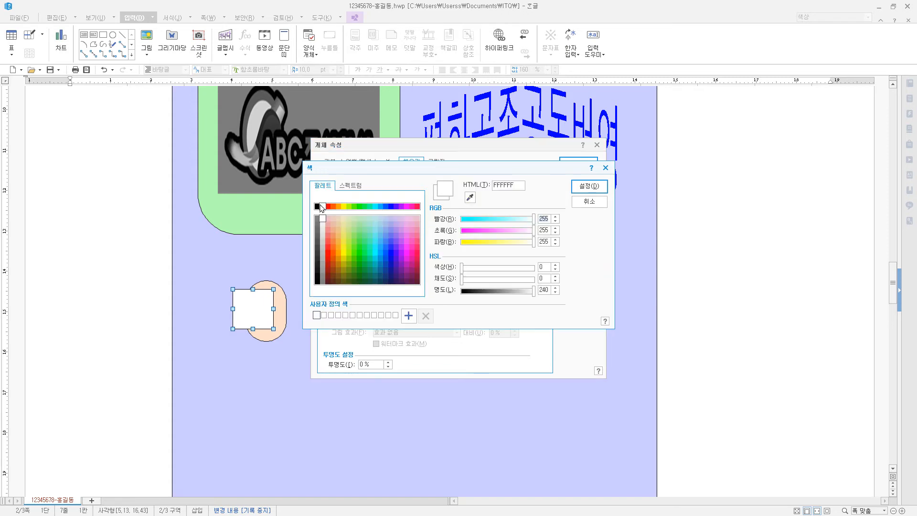
left_click(591, 186)
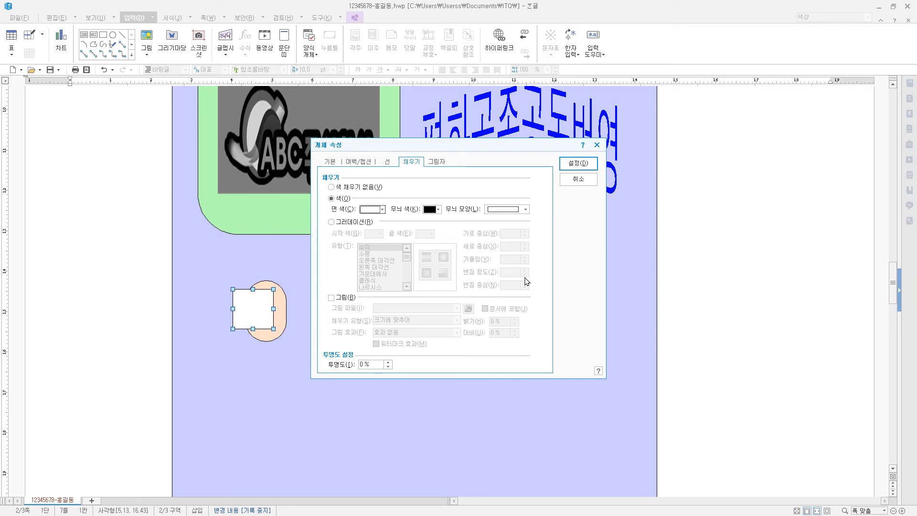
left_click(578, 167)
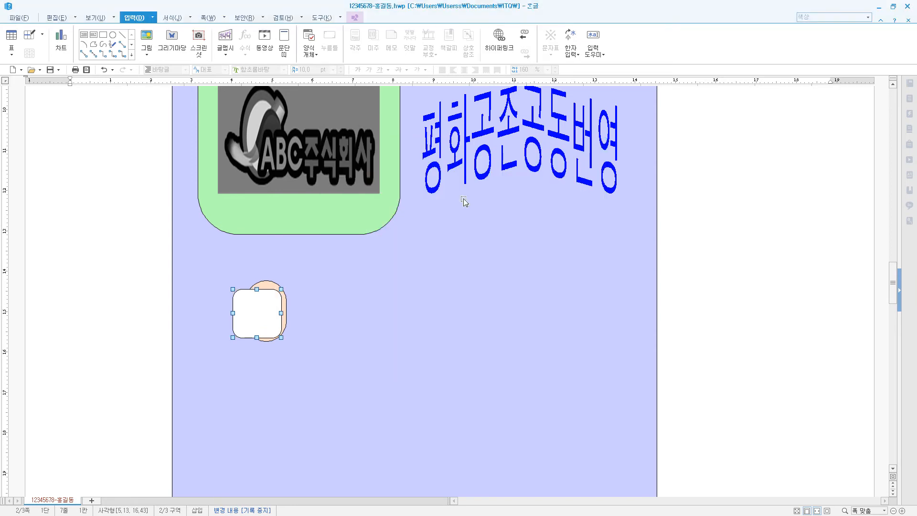
Turn the white rounded square into a text shape and enter 1 in it
right_click(263, 300)
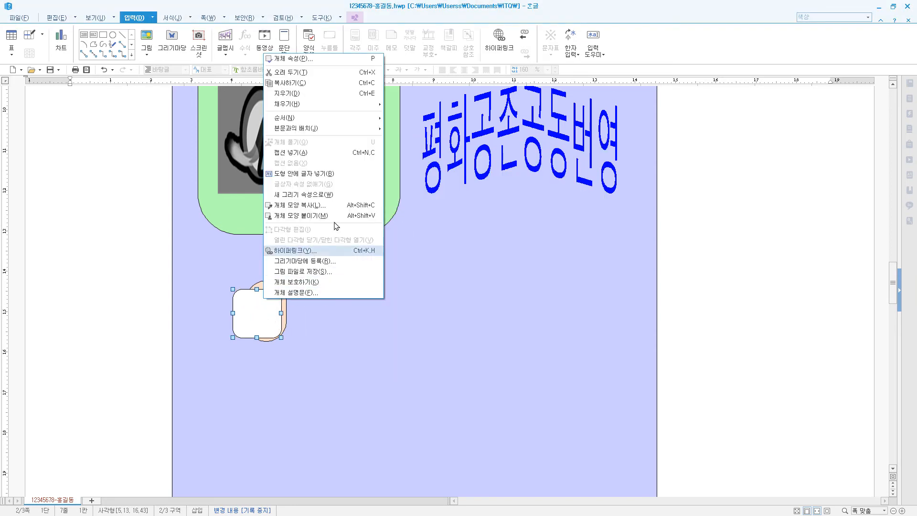
left_click(341, 180)
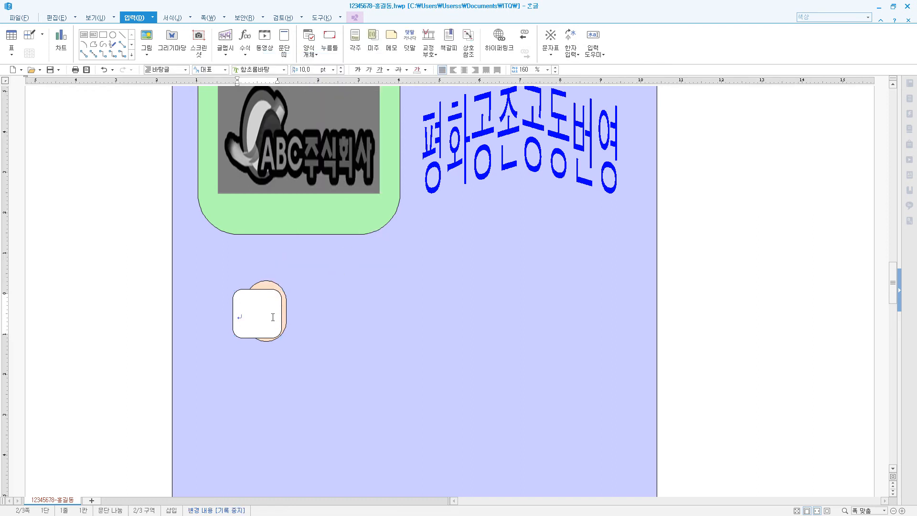
type("1")
Format the number 1 in the white square as 궁서, 20 pt, centred
key("shift+Left")
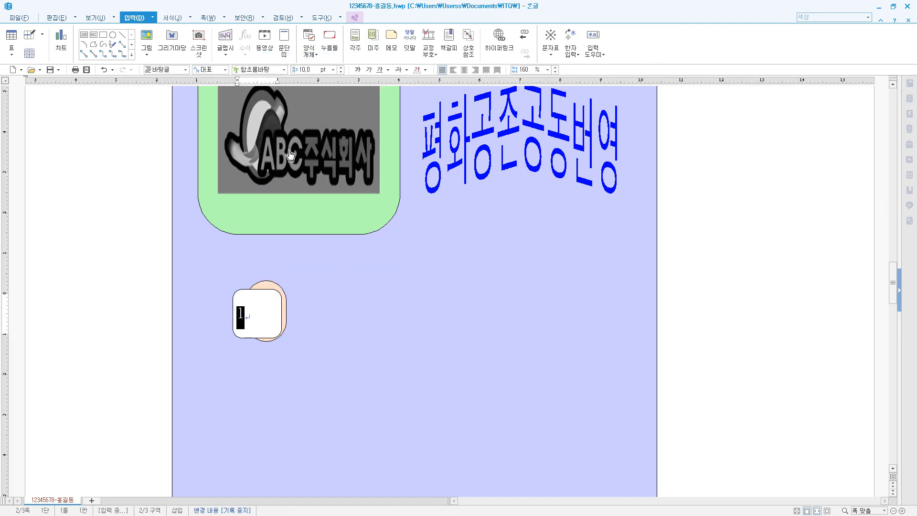
left_click(285, 70)
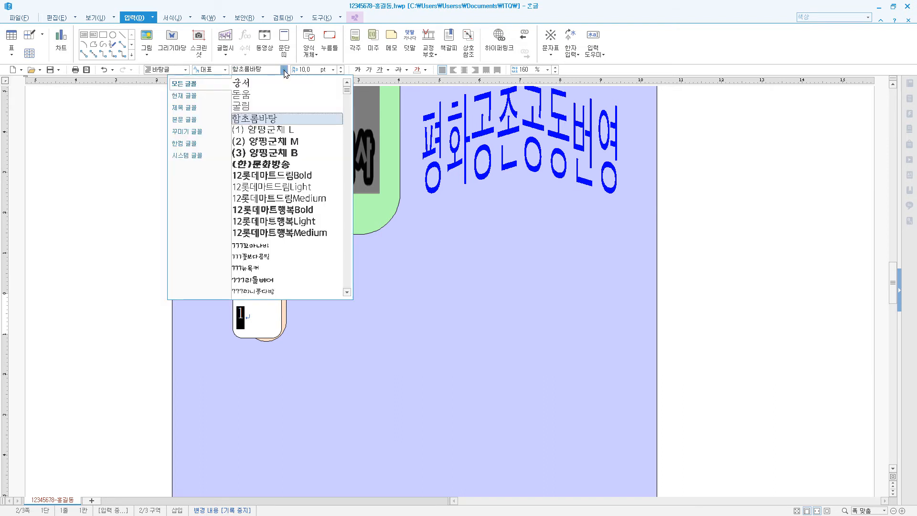
left_click(286, 83)
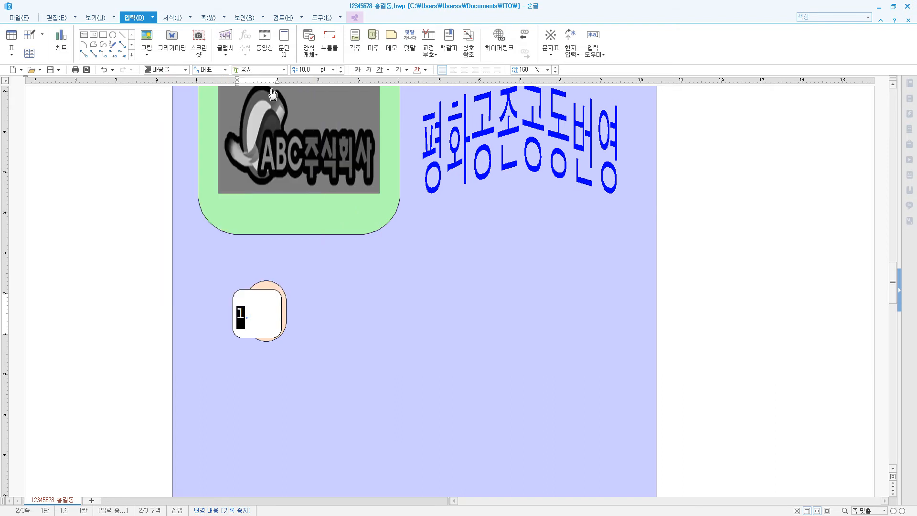
left_click(311, 73)
type("20")
key("Return")
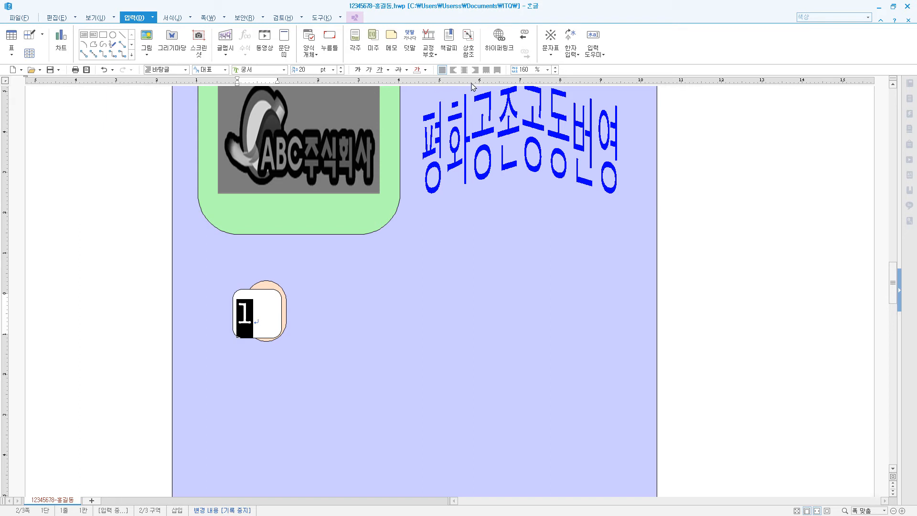
left_click(466, 71)
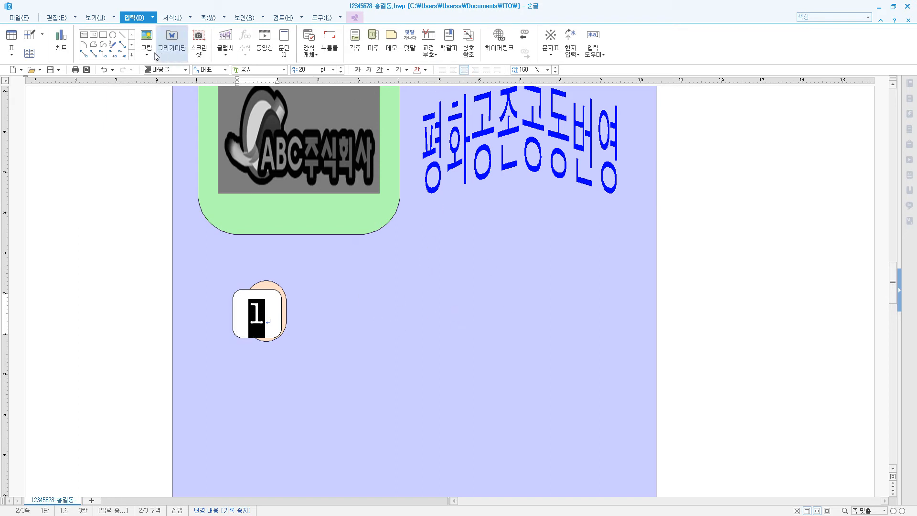
Draw a text box about 84 × 12 mm beside the numbered square and enter "북핵문제 해결, 평화정착"
left_click(84, 38)
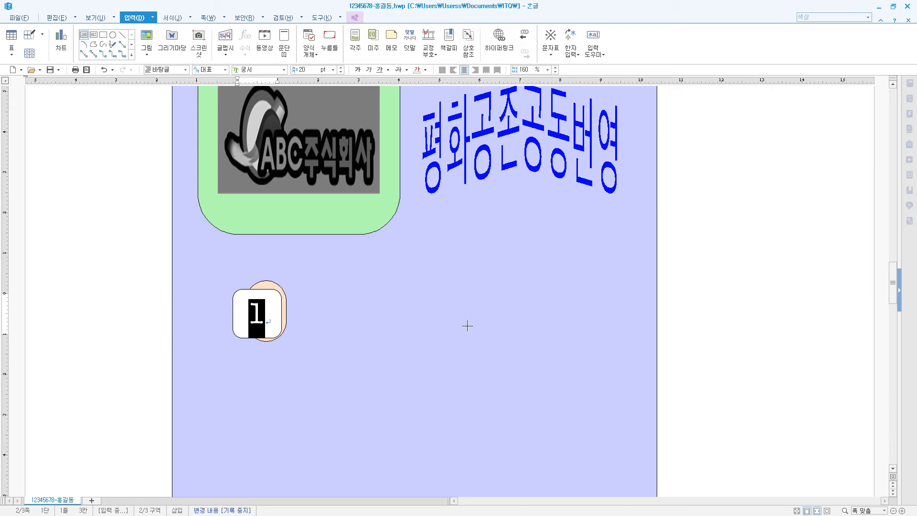
left_click_drag(296, 285, 635, 334)
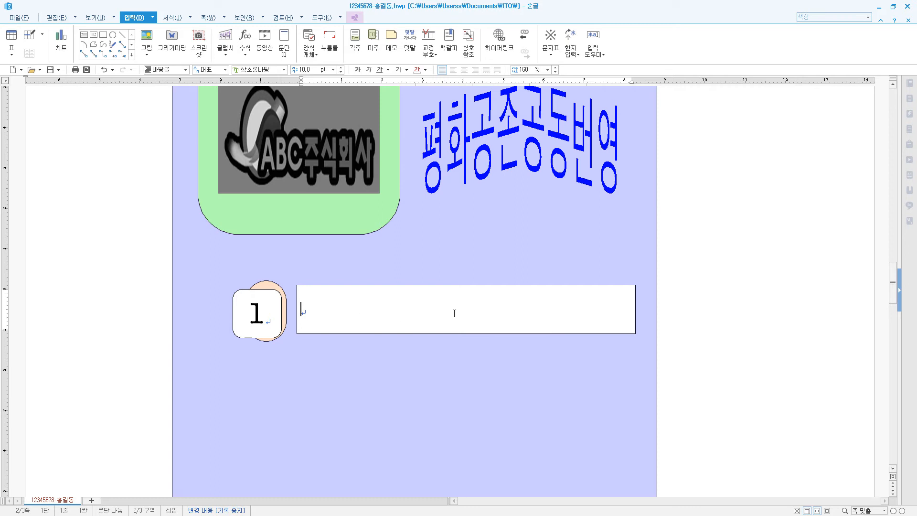
type("북핵문제 해결, 평화정착")
Format the whole text "북핵문제 해결, 평화정착" as 굴림, 18 pt, centred
key("shift+Left")
key("shift+Left")
key("shift+Left")
key("shift+Left")
key("shift+Left")
key("shift+Left")
key("shift+Left")
key("shift+Left")
key("shift+Left")
key("shift+Left")
key("shift+Left")
key("shift+Left")
key("shift+Left")
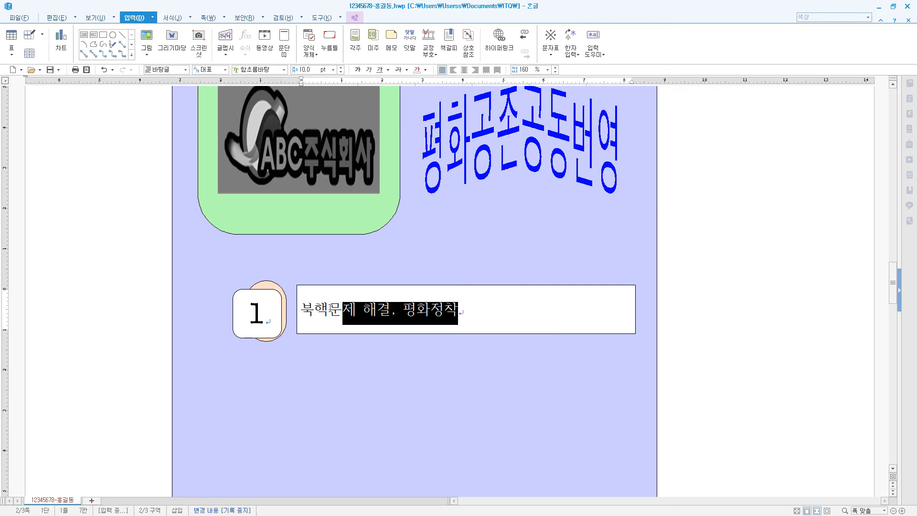
left_click(284, 70)
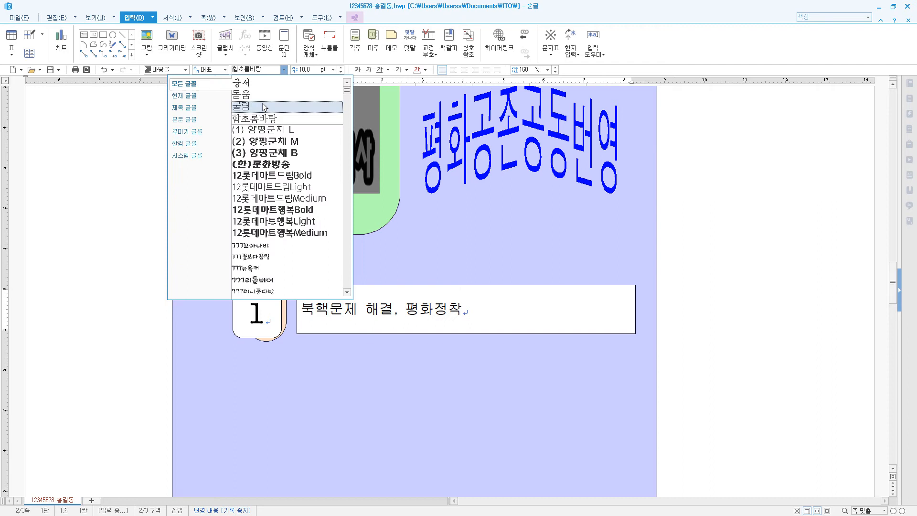
left_click(285, 70)
left_click(285, 71)
left_click(251, 106)
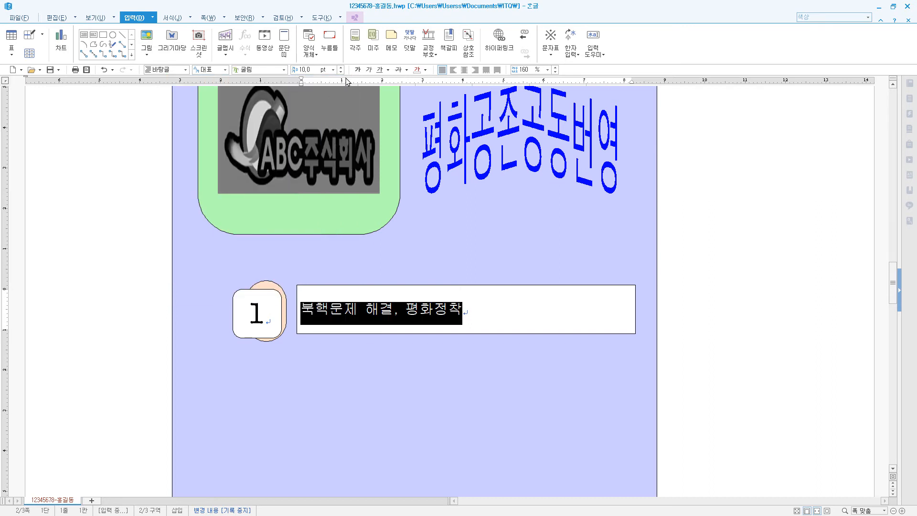
left_click(315, 70)
type("18")
key("Return")
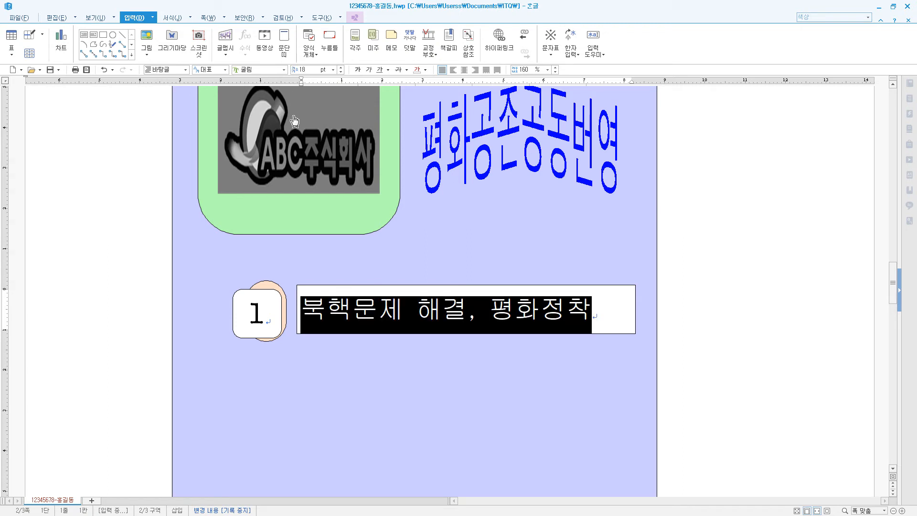
left_click(464, 70)
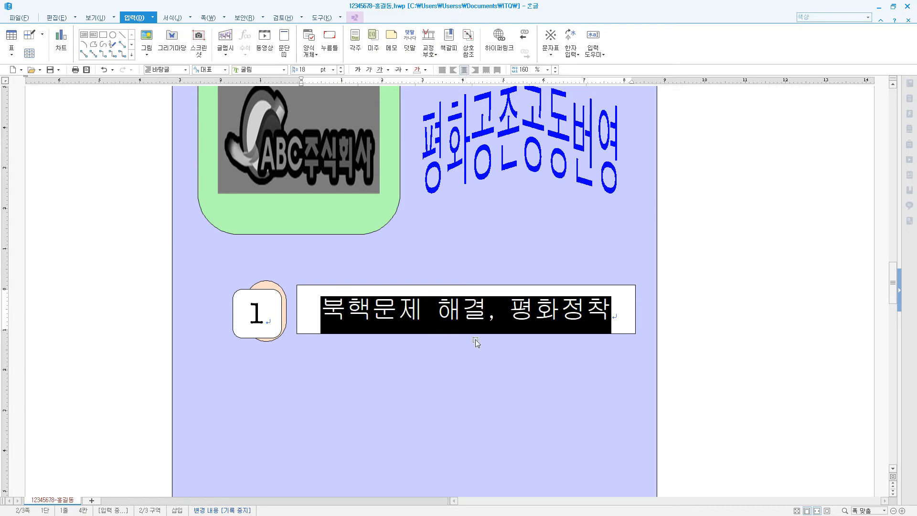
Open the text box's object properties and set its border line type to dashed (파선)
left_click(600, 336)
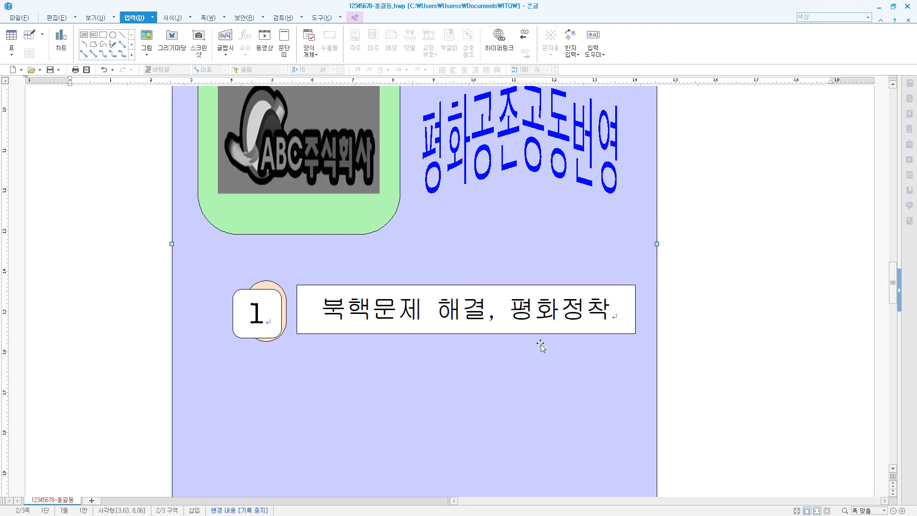
left_click(569, 313)
double_click(565, 333)
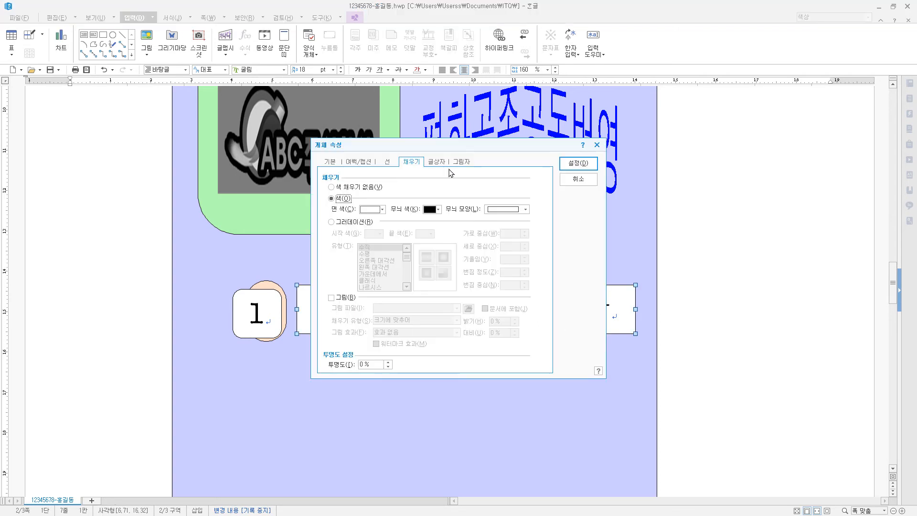
left_click(330, 163)
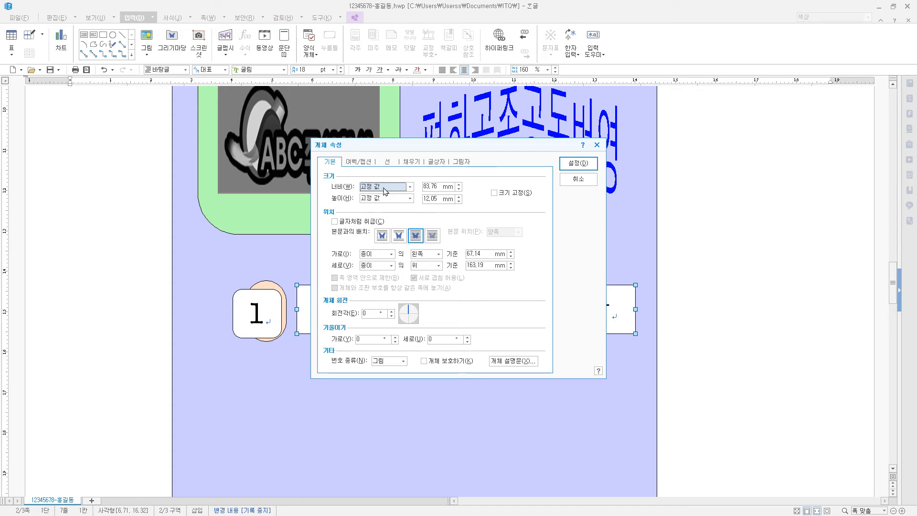
left_click(387, 162)
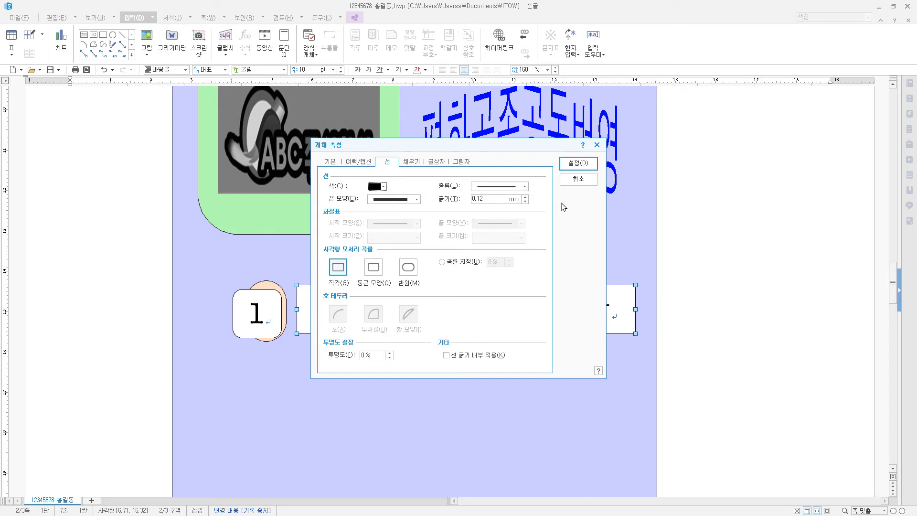
left_click(524, 186)
left_click(524, 186)
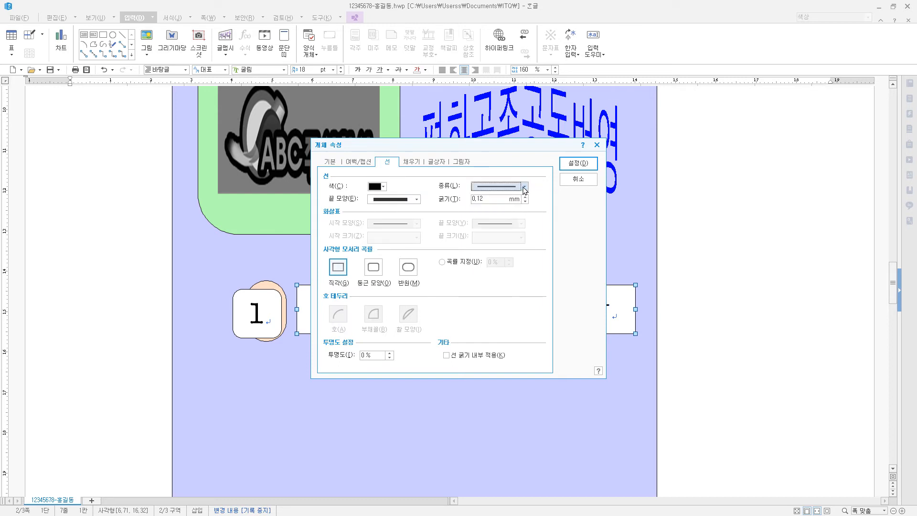
left_click(524, 187)
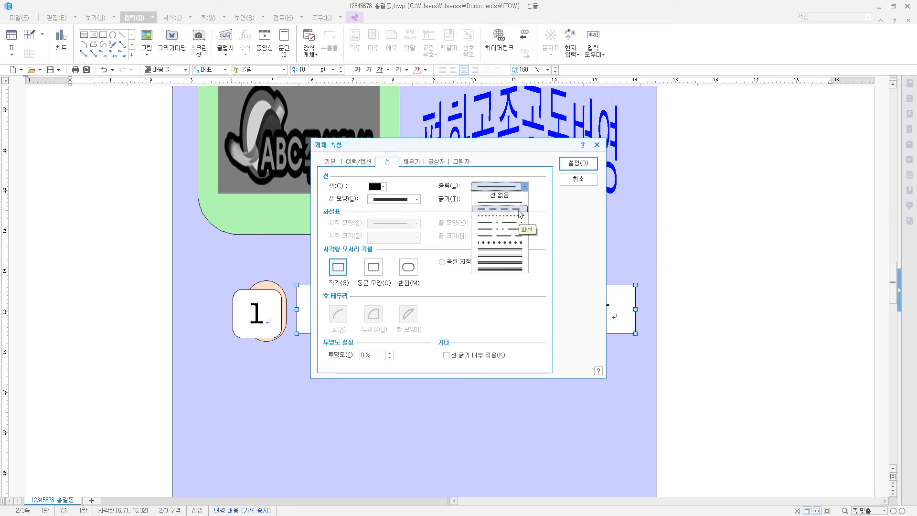
left_click(520, 210)
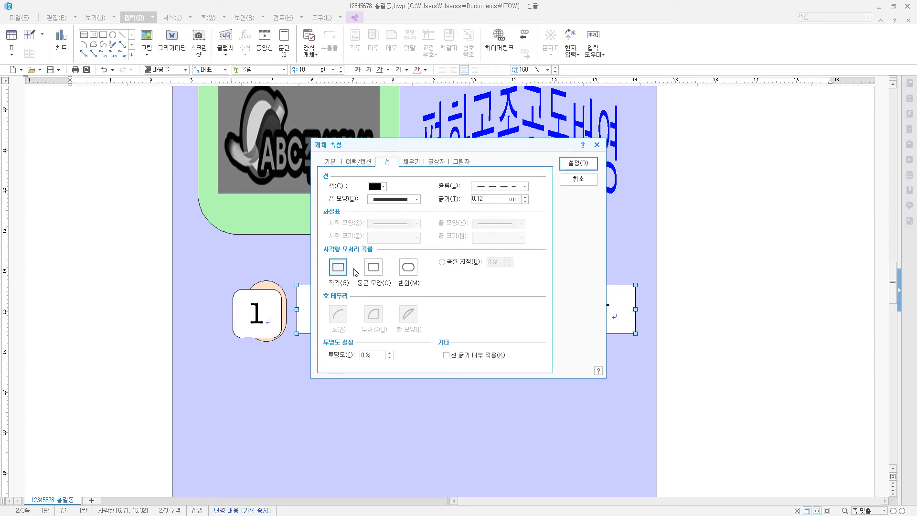
Set the text box to no colour fill (색 채우기 없음) and apply the properties
left_click(411, 162)
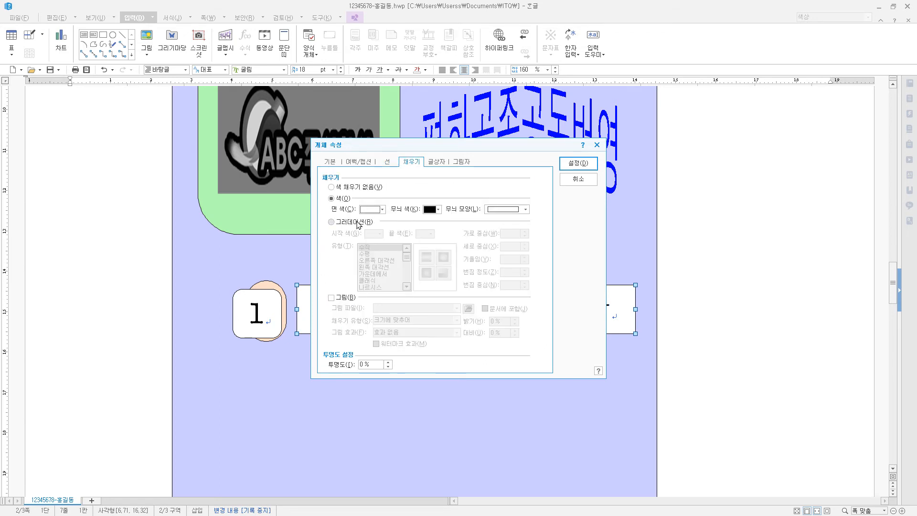
left_click(332, 187)
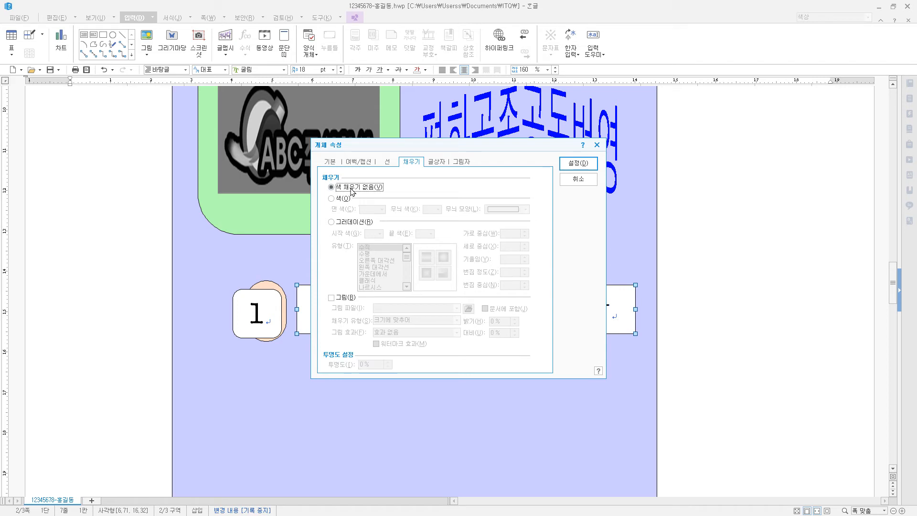
left_click(436, 165)
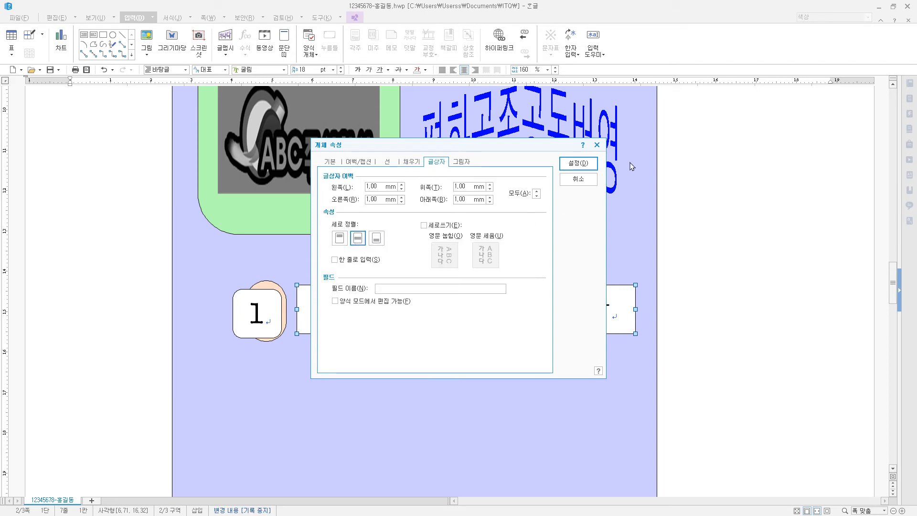
left_click(578, 164)
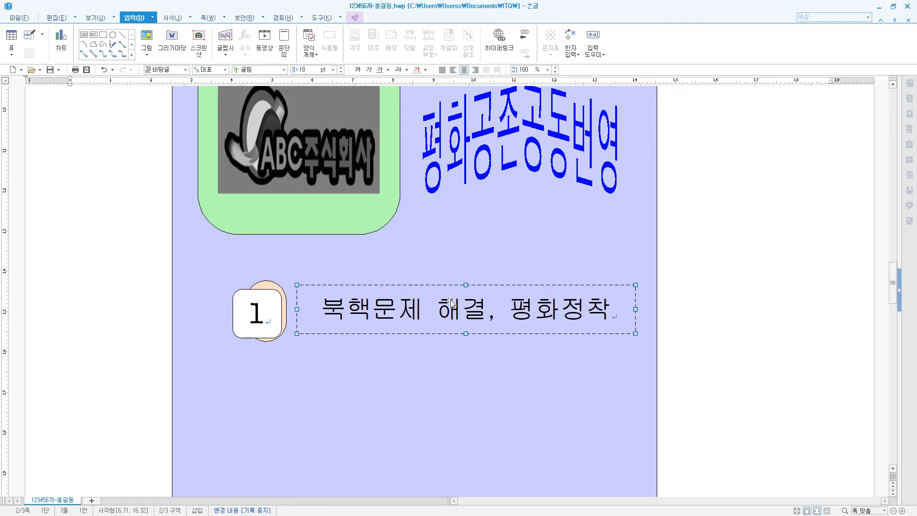
Shift the numbered white square and the light orange shape behind it slightly to the left, away from the text box
left_click(257, 337)
left_click_drag(257, 336, 241, 334)
left_click_drag(277, 329, 266, 328)
Move the dashed text box slightly left and enlarge it so its height matches the light orange shape
left_click_drag(378, 334, 373, 334)
left_click_drag(630, 333, 637, 339)
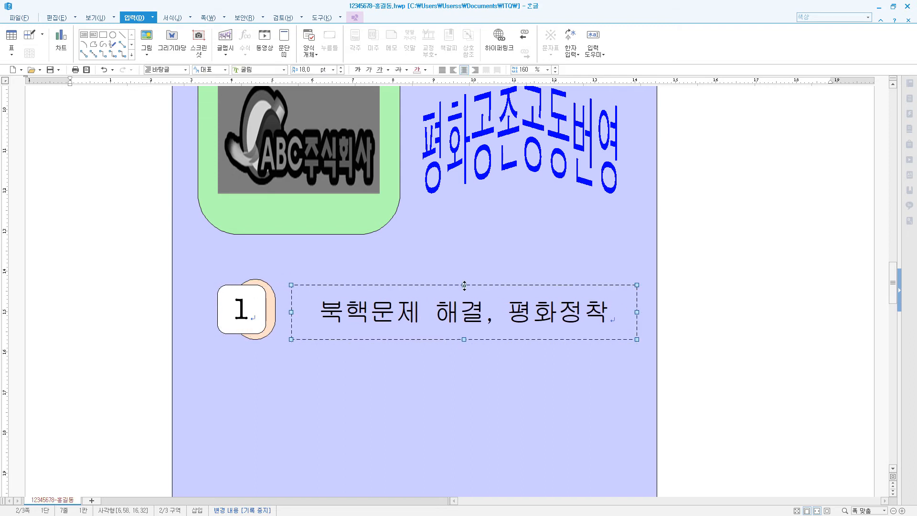
left_click_drag(464, 286, 465, 279)
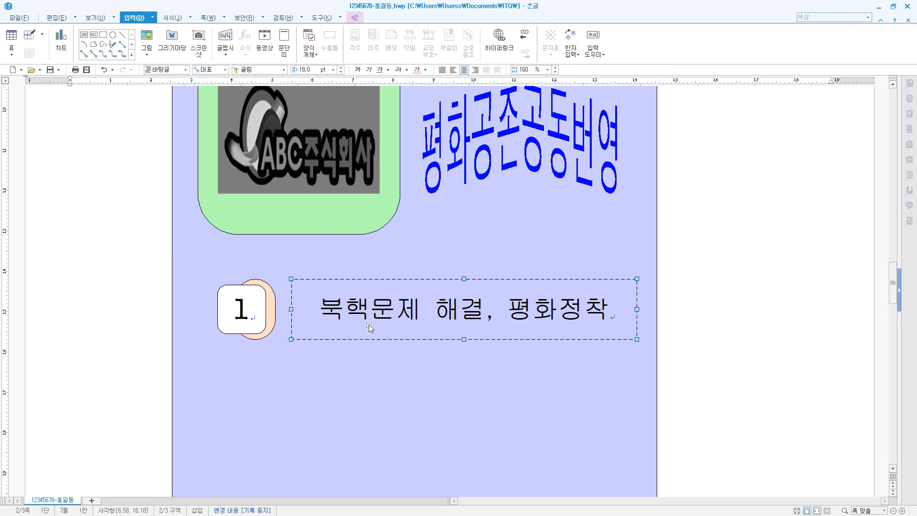
Select the numbered square, the light orange shape and the dashed text box together, and copy the row twice below at even spacing
left_click(253, 330, "shift")
left_click(354, 18)
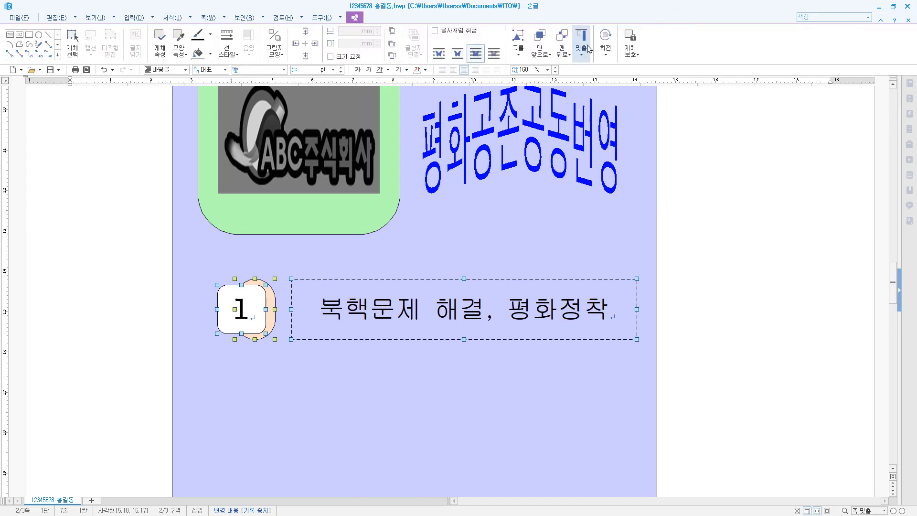
key("ctrl+z")
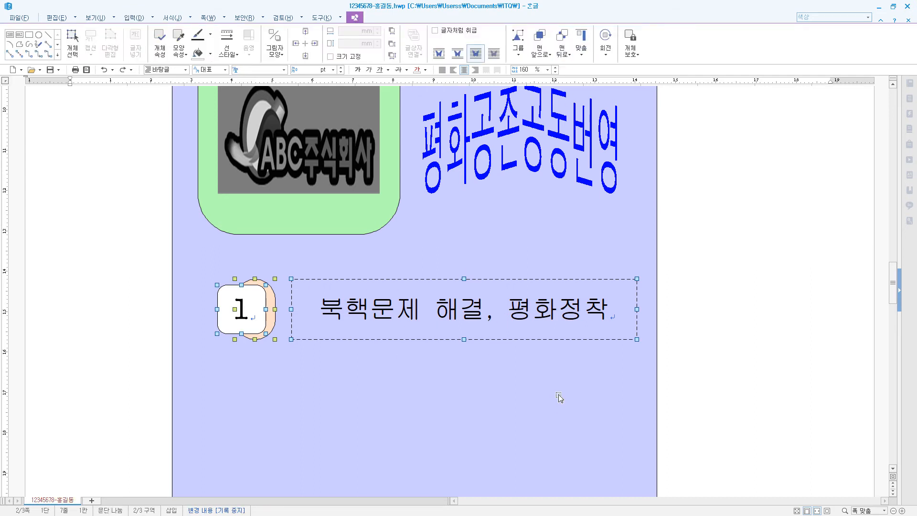
scroll(513, 366, "down", 3)
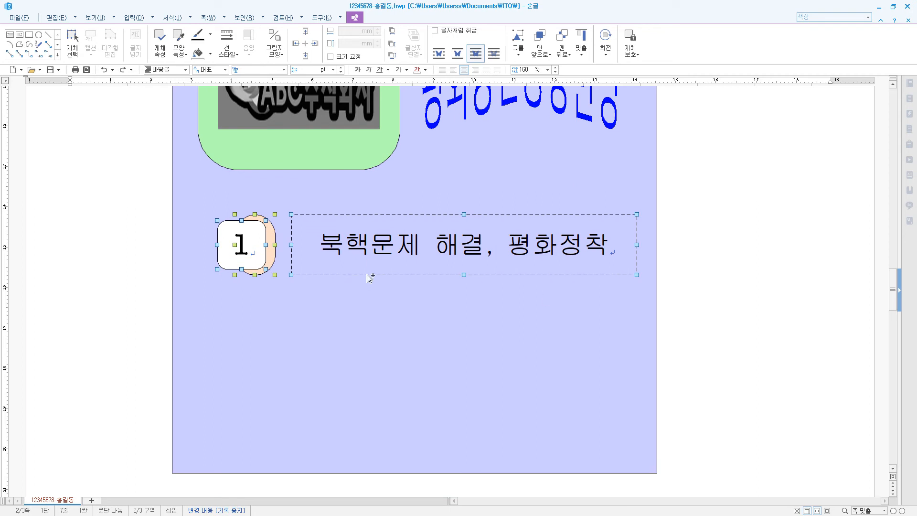
left_click_drag(369, 278, 374, 365)
scroll(518, 336, "down", 2)
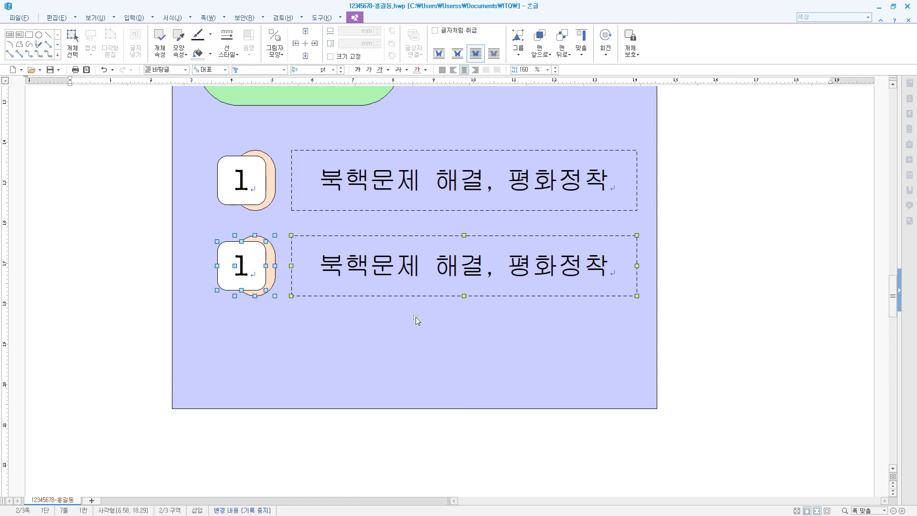
left_click_drag(381, 298, 393, 385)
Renumber the squares in the two copied rows as 2 and 3
double_click(235, 268)
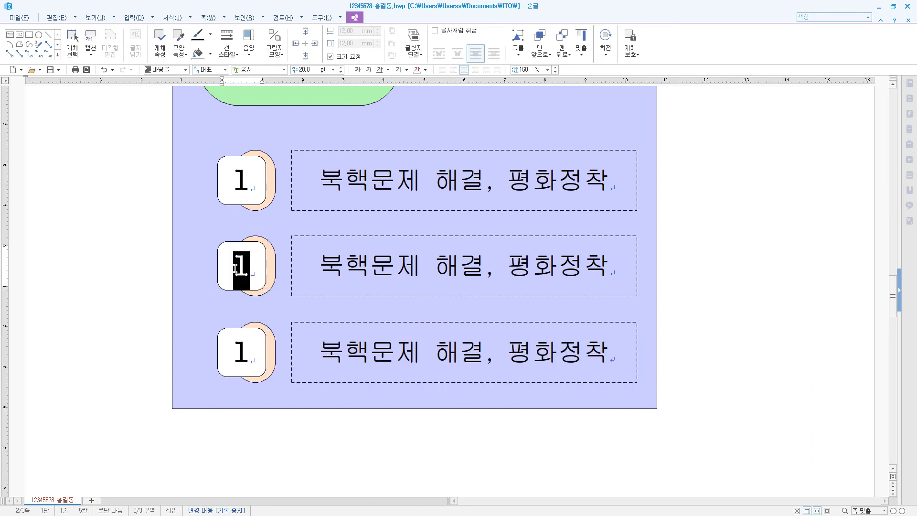
type("2")
double_click(235, 348)
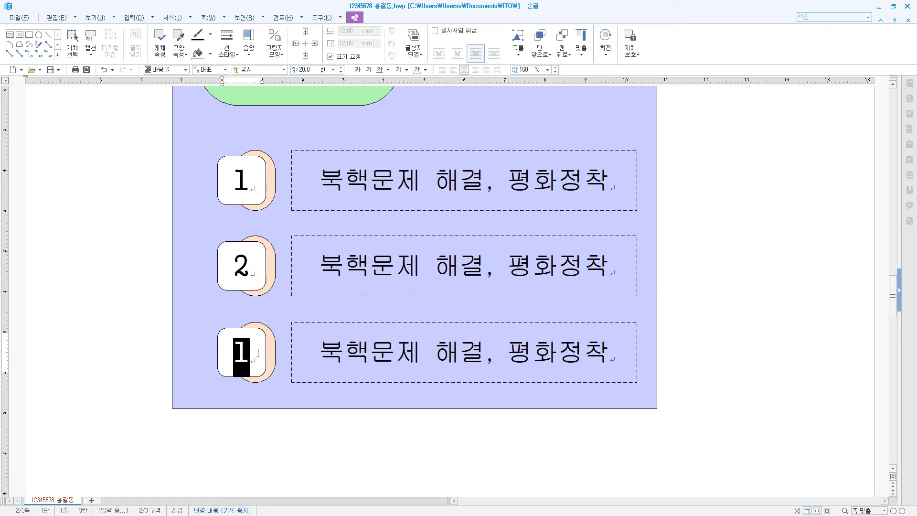
type("3")
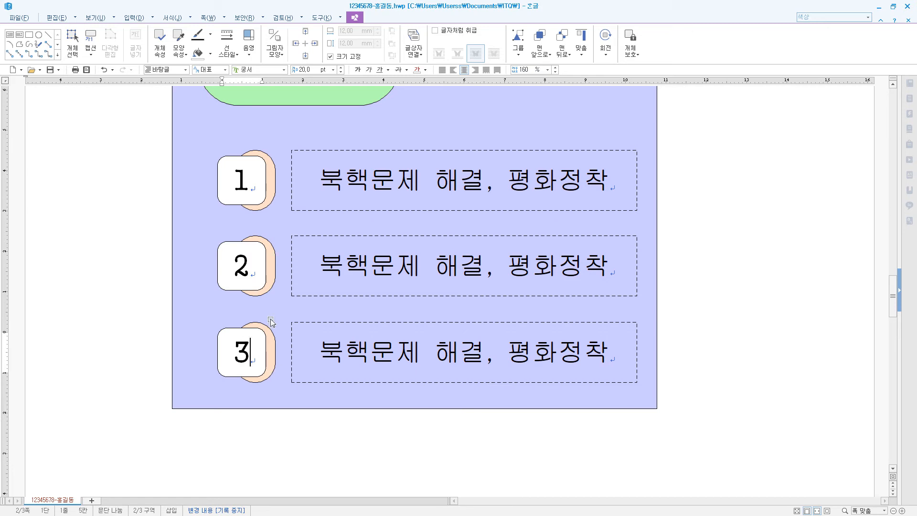
Change the fill colour of the shape behind number 2 to green (초록), 40% lighter
left_click(277, 275)
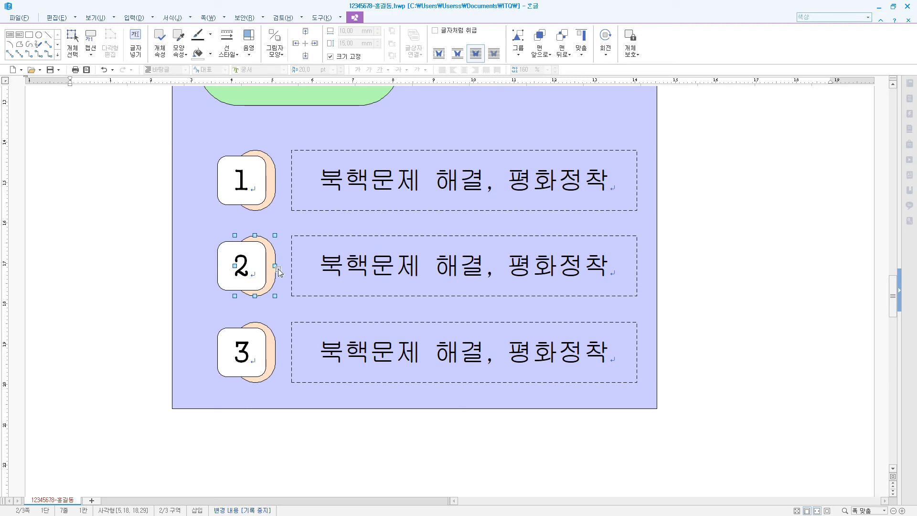
double_click(278, 271)
left_click(411, 164)
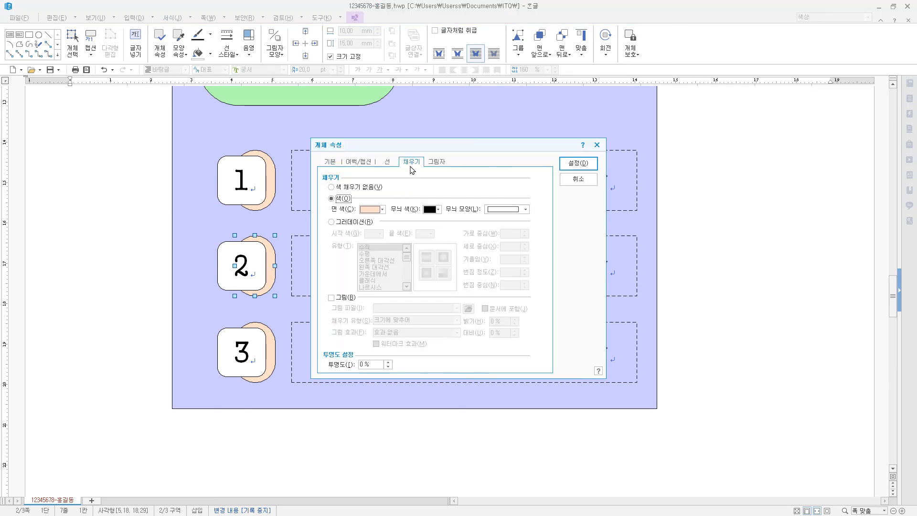
left_click(377, 209)
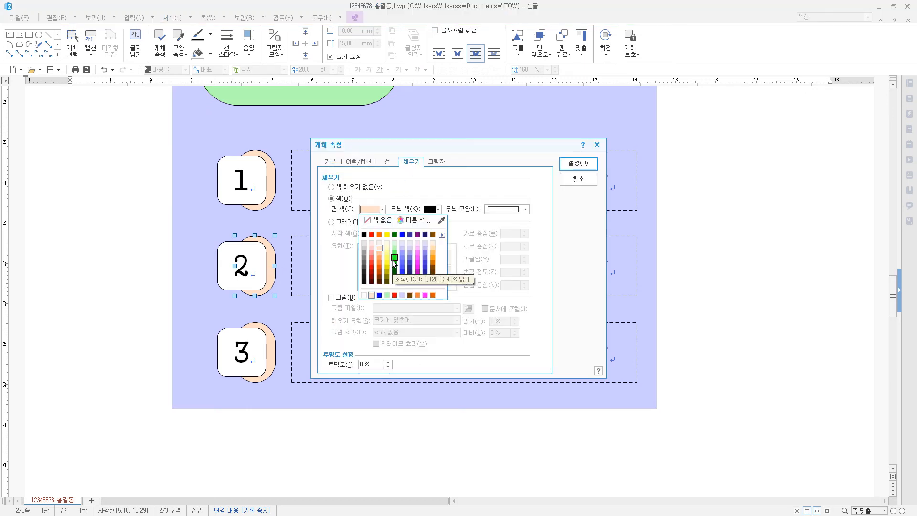
left_click(394, 258)
left_click(578, 165)
Change the fill colour of the shape behind number 3 to light magenta
key("Tab")
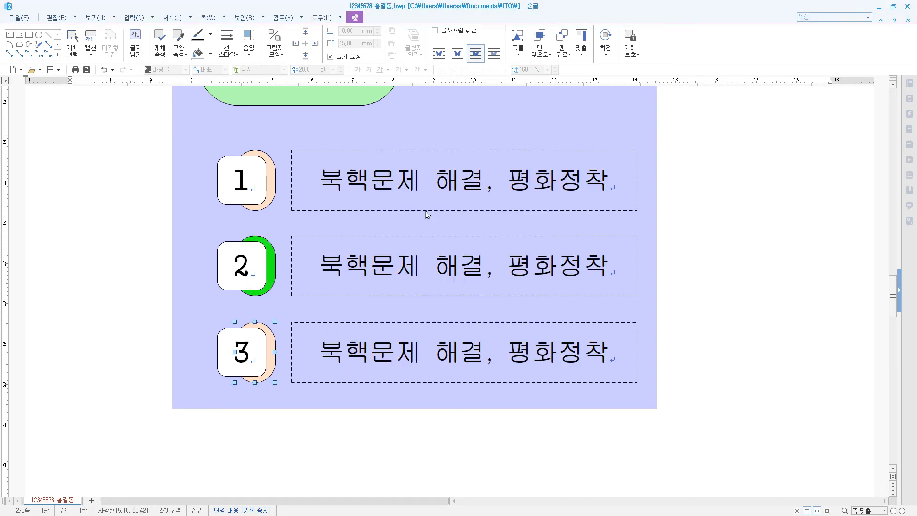
left_click(381, 210)
left_click(416, 255)
left_click(578, 164)
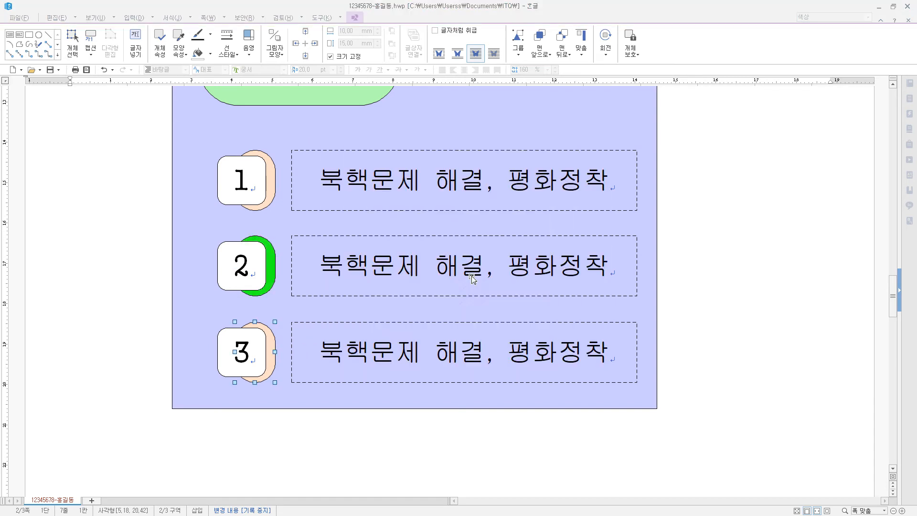
Replace the second row's text with 지속 가능한 남북관계 발전 and the third row's with 한반도 경제 공동체 구현
left_click_drag(319, 268, 609, 271)
type("지속 가능한 남북관계 발전")
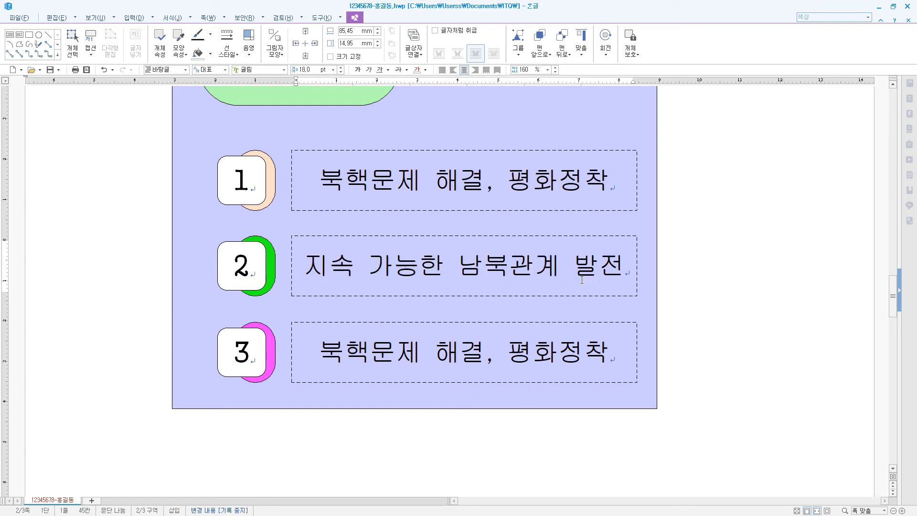
left_click_drag(330, 356, 706, 328)
type("한반도 경제 공동체 구현")
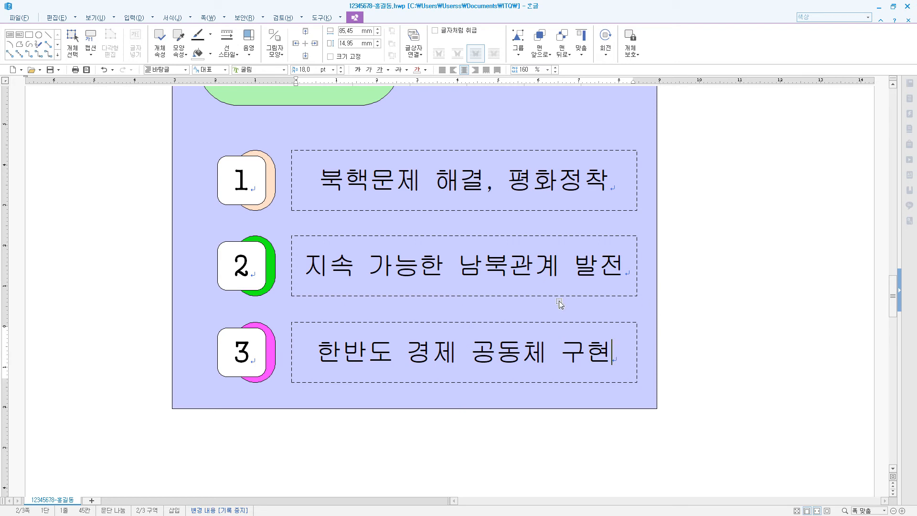
Below the title on page 3, leave one blank line and enter two body paragraphs beginning 통일은 남북한 국민이 and 통일은 분단으로 인해
scroll(665, 327, "down", 5, "ctrl")
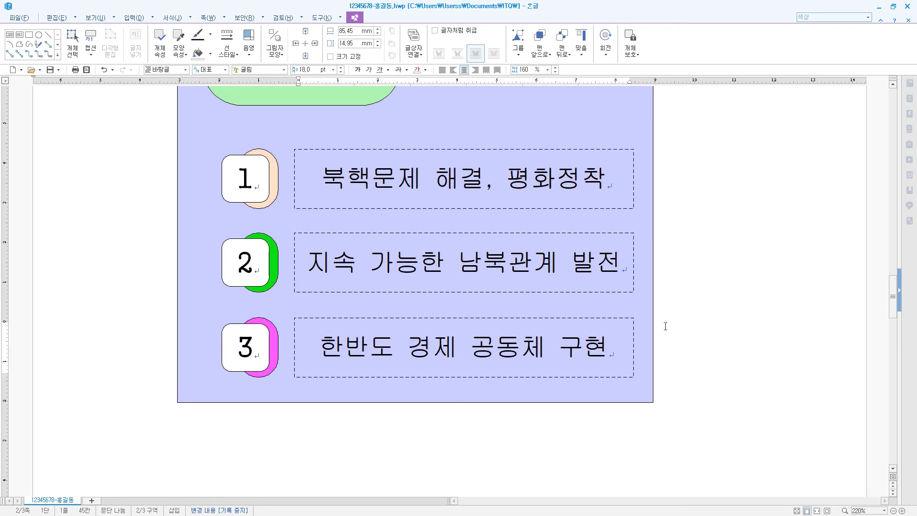
scroll(665, 326, "down", 4, "ctrl")
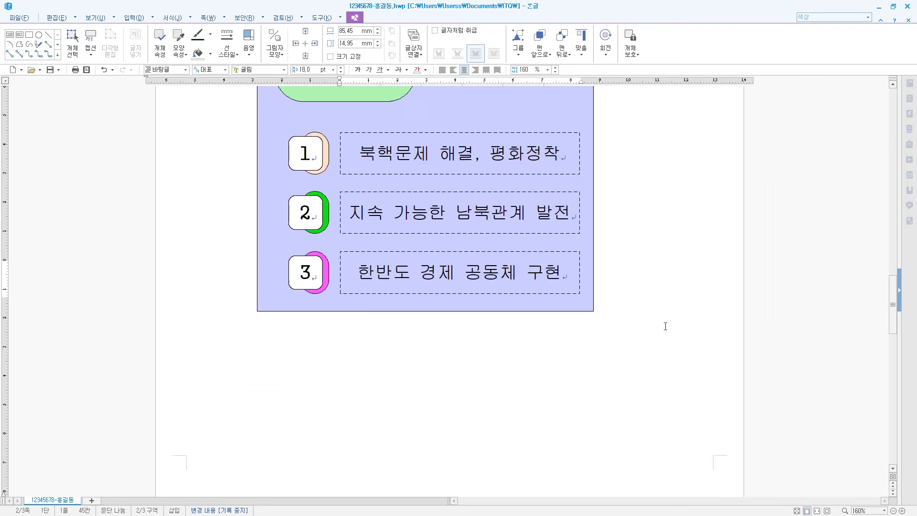
scroll(599, 337, "up", 5)
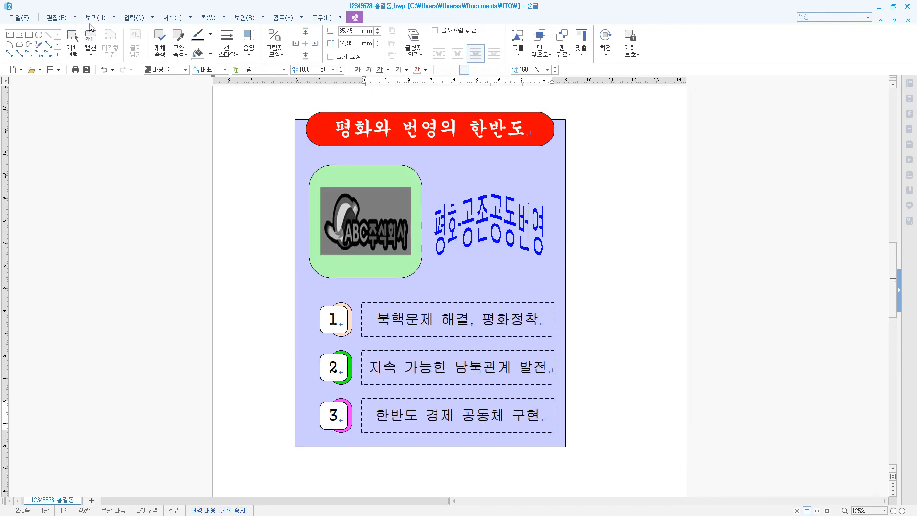
left_click(94, 18)
left_click(435, 56)
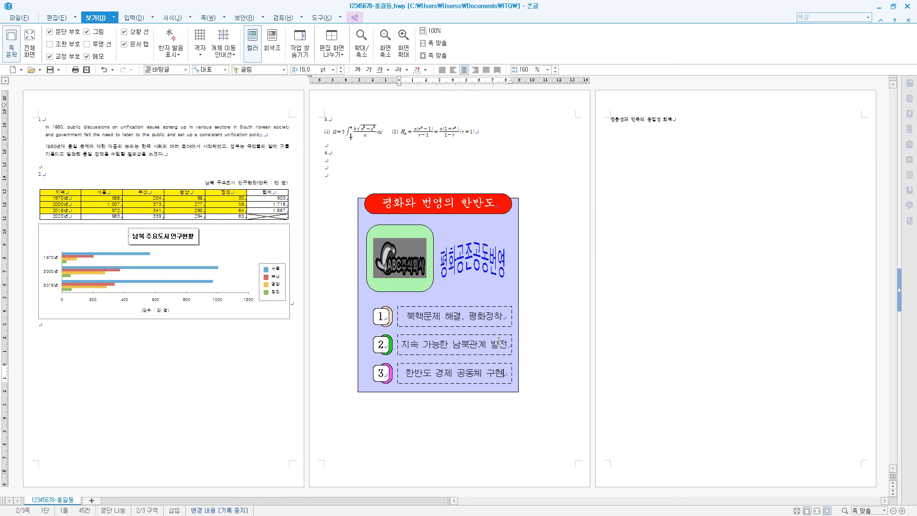
left_click(440, 44)
scroll(451, 417, "down", 5)
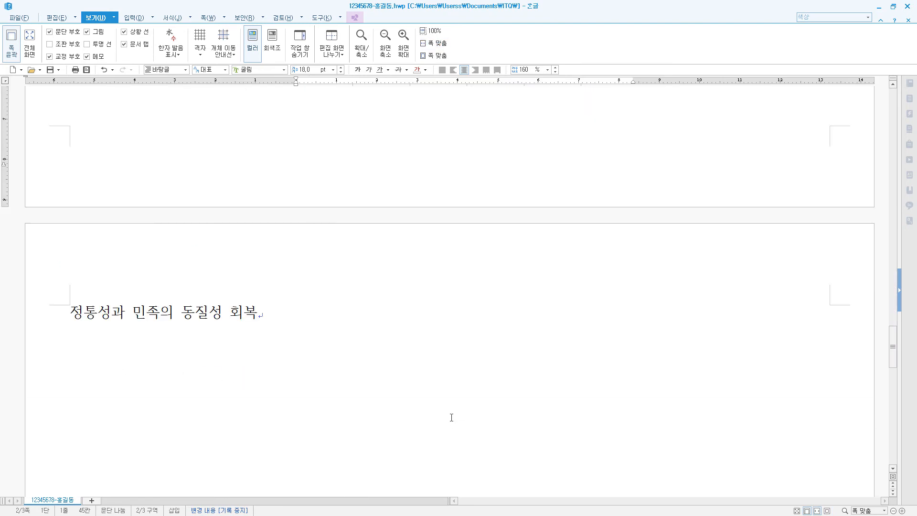
left_click(77, 320)
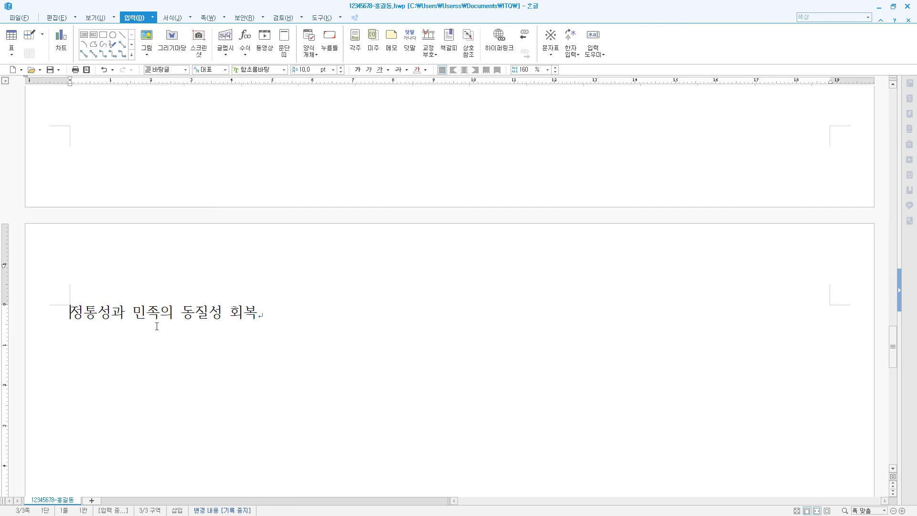
scroll(179, 353, "down", 2)
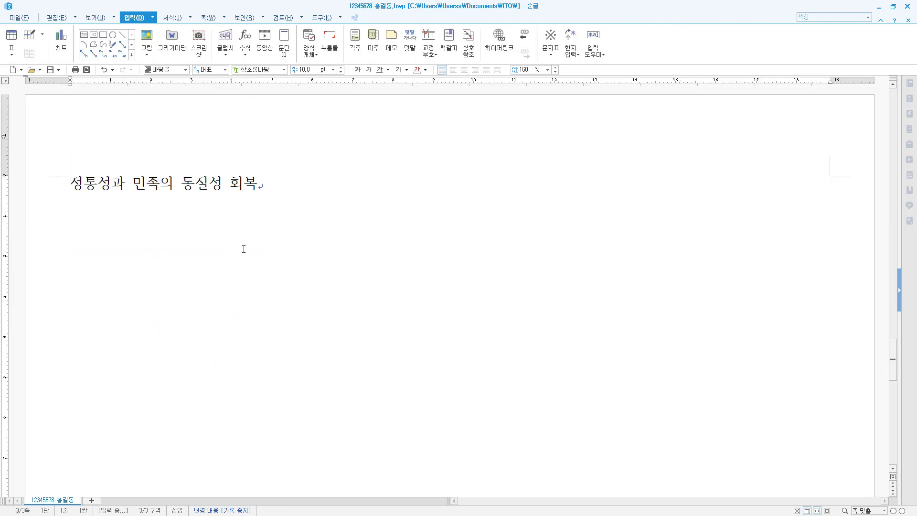
left_click(279, 188)
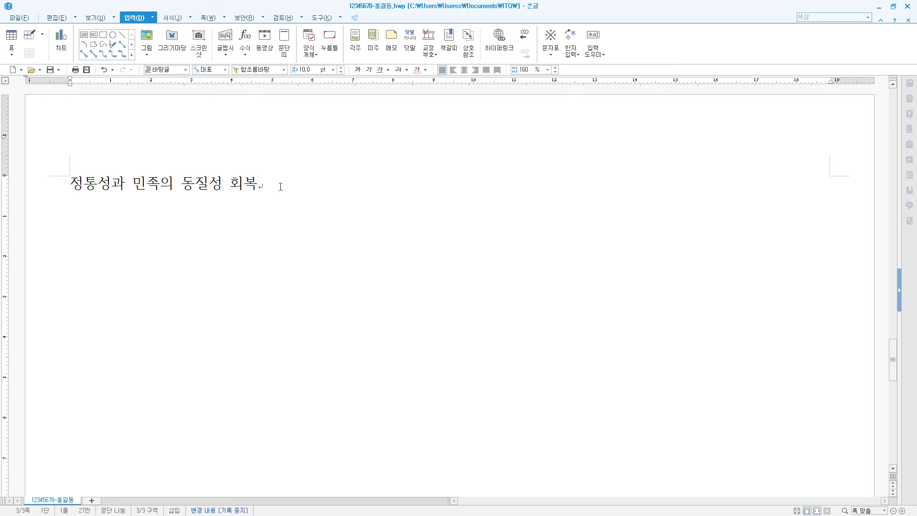
key("Return")
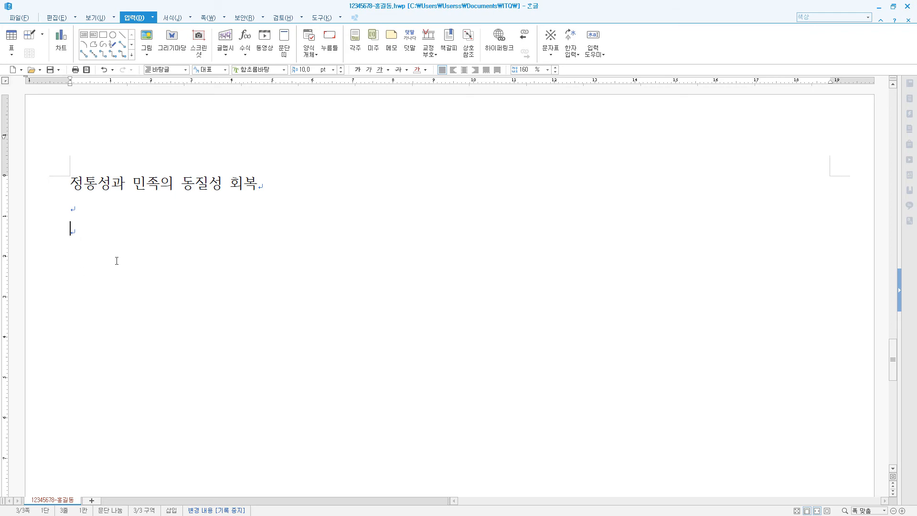
type("통일은")
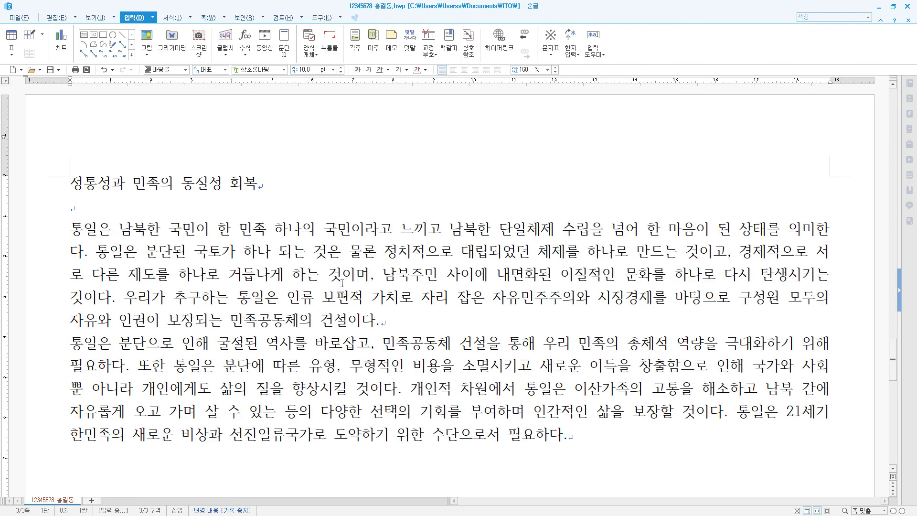
double_click(264, 231)
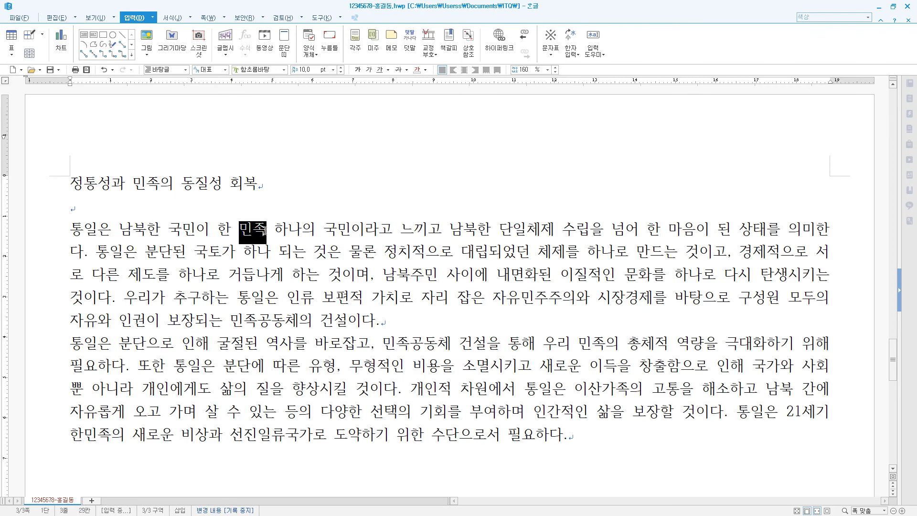
left_click_drag(71, 343, 115, 348)
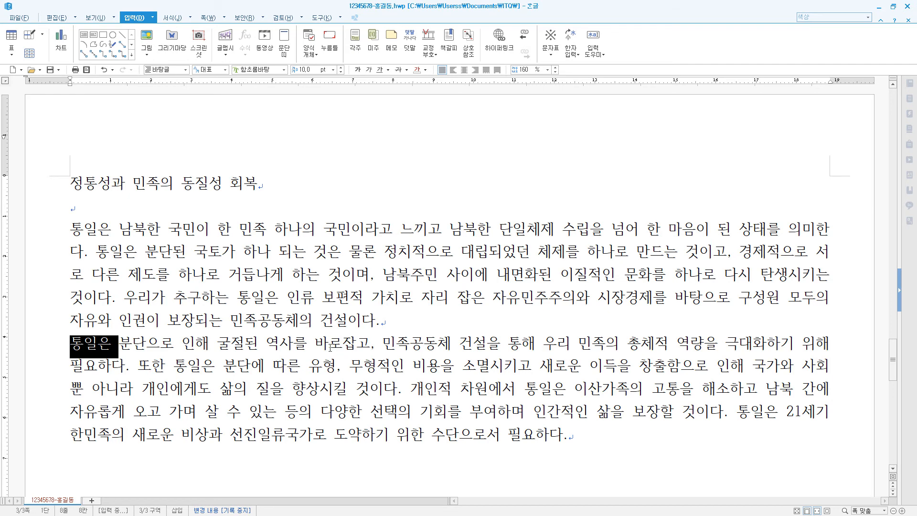
left_click(387, 322)
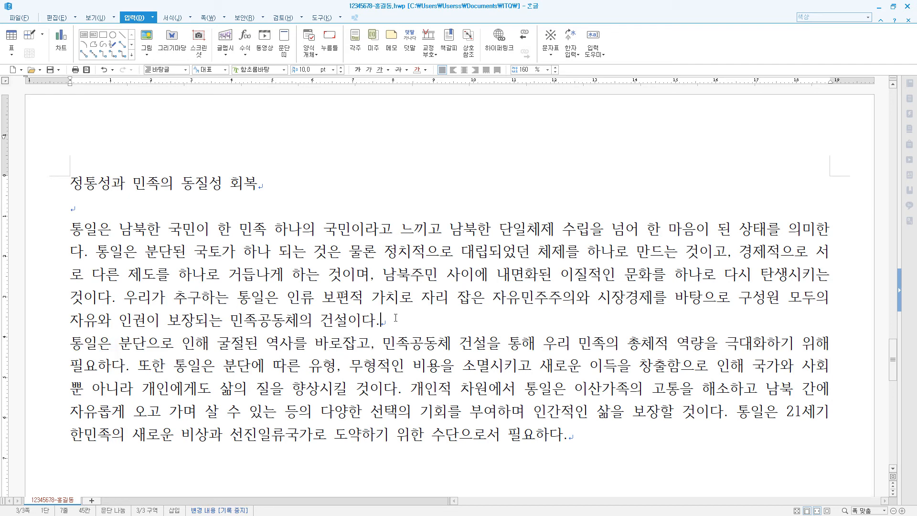
Try to indent the second paragraph's first line, with leading spaces and with a 10 pt first-line indent (들여쓰기) in the paragraph settings
left_click(69, 343)
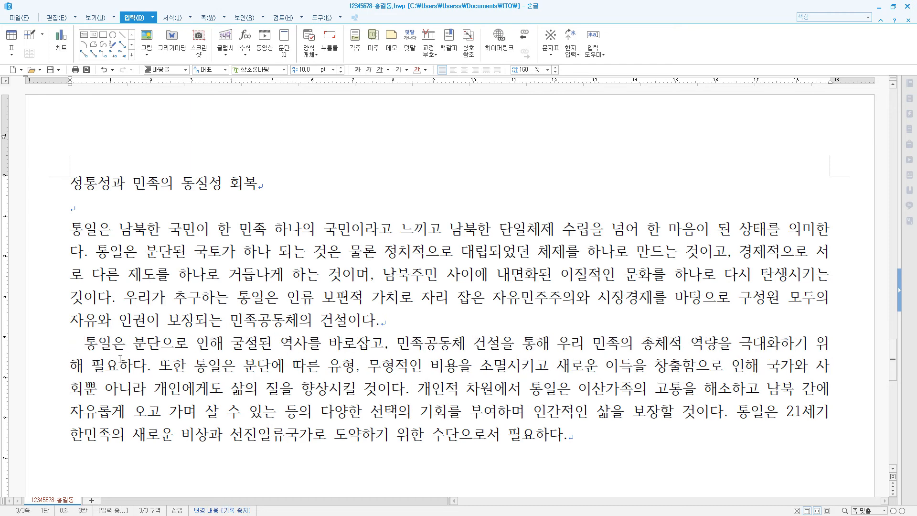
key("BackSpace")
key("BackSpace")
right_click(70, 342)
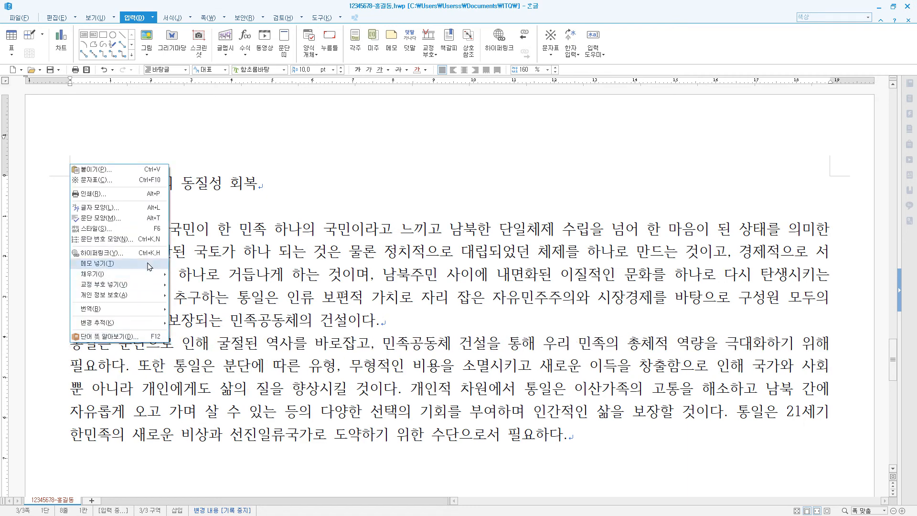
left_click(100, 218)
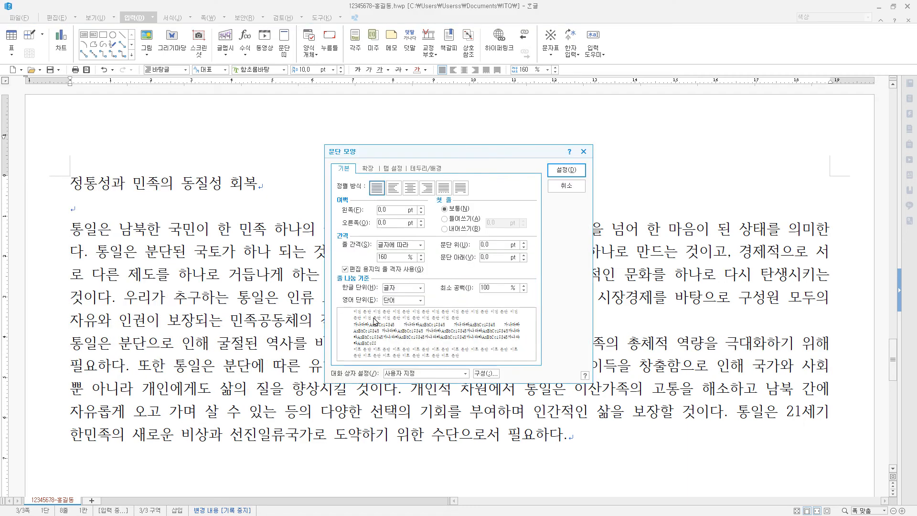
left_click(468, 219)
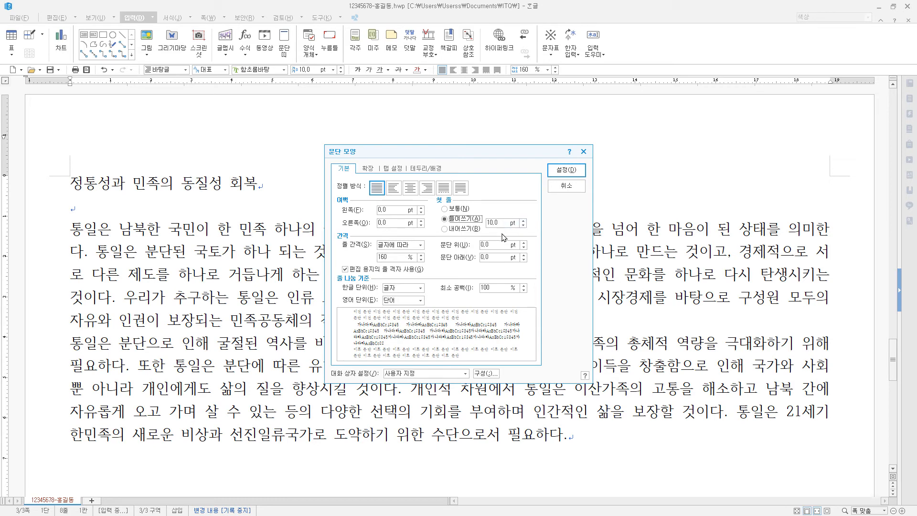
left_click_drag(578, 186, 500, 212)
left_click(576, 189)
Below the second body paragraph, leave one blank line and enter the heading ♣ 학교 통일교육의 실태와 방향 with the club symbol from the full-width symbols
scroll(587, 306, "down", 3)
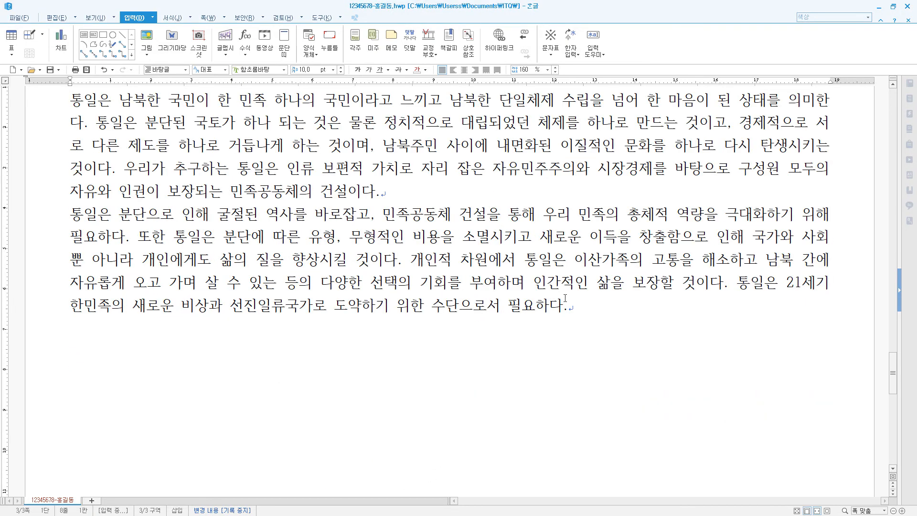
left_click(587, 306)
key("Return")
key("Return")
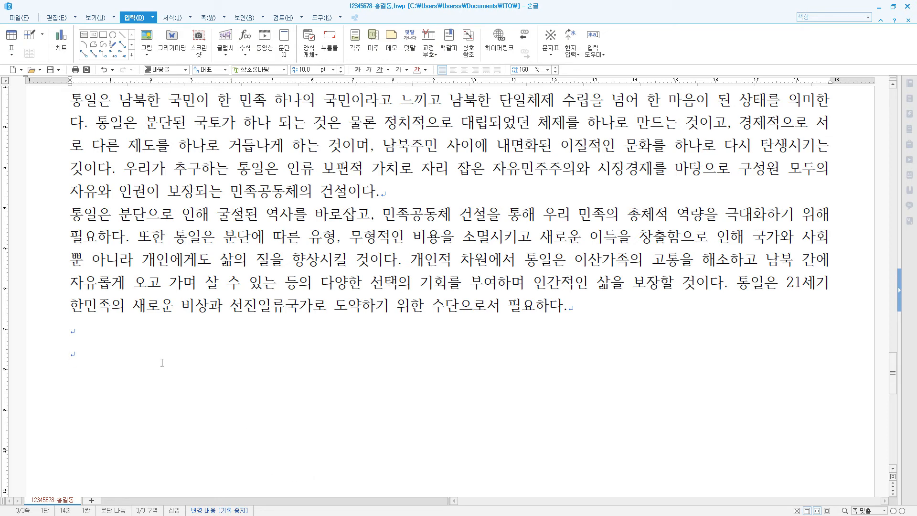
key("ctrl+F10")
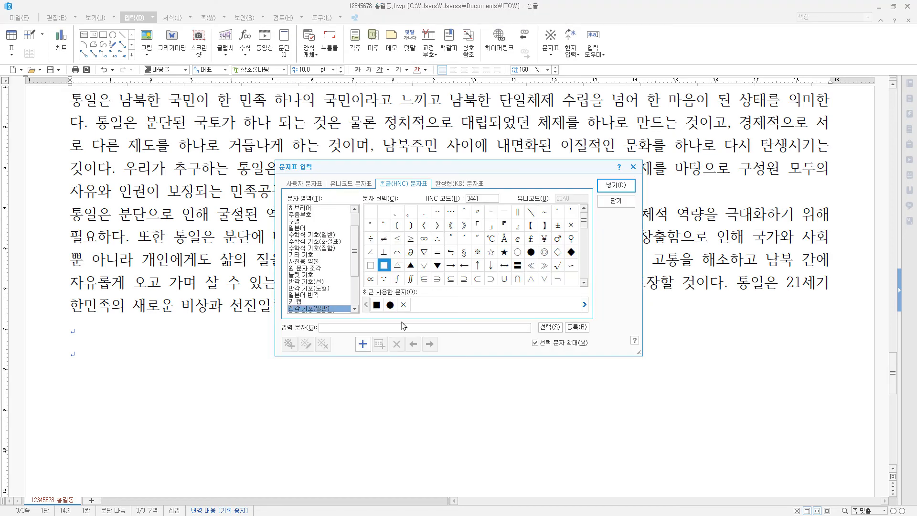
left_click(328, 309)
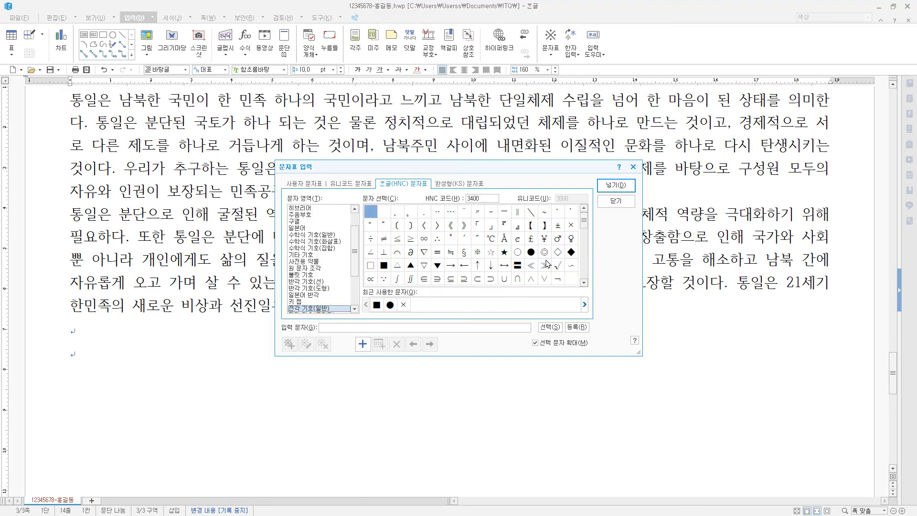
left_click(584, 245)
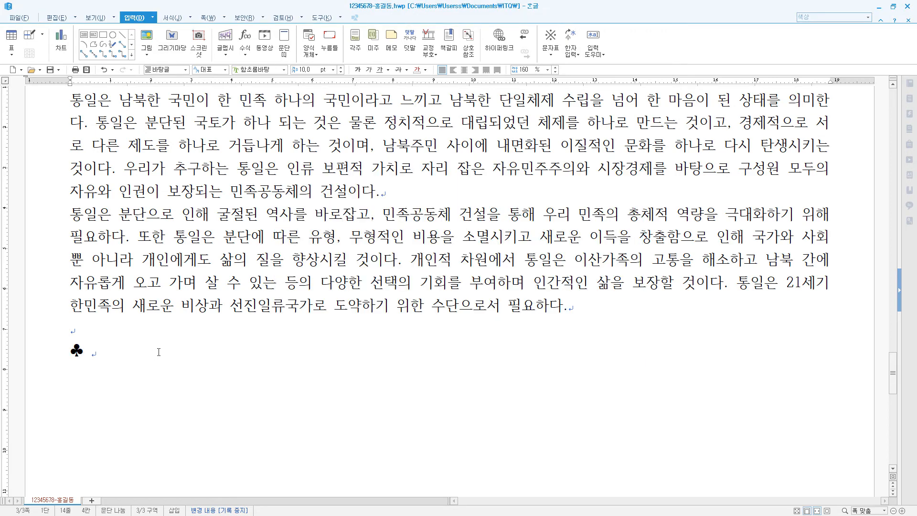
type("학교 통일교육의 실태와 방향")
key("Return")
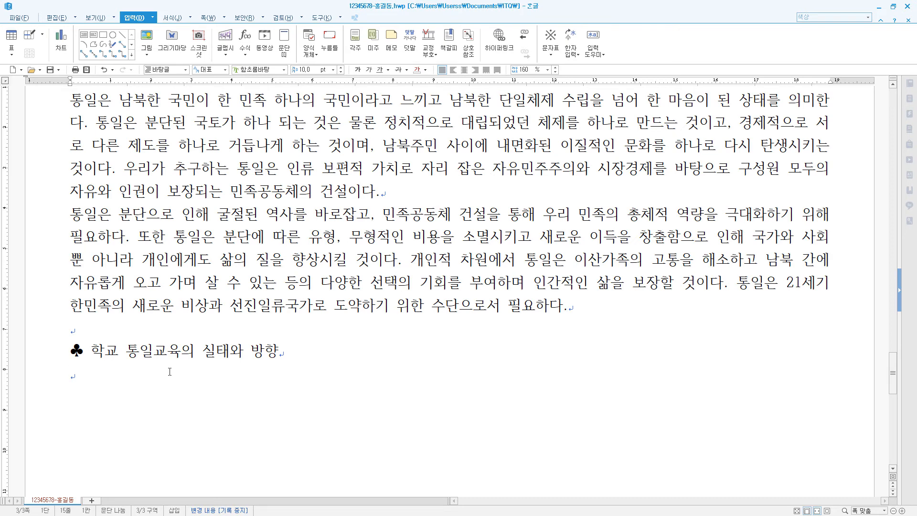
Under the heading, enter the lines 학교 통일교육의 실태 and 학교 통일교육의 방향, each followed by its two detail lines
type("학교 통일교육의 실태 대체로 학생들의 부정적인 통일 의식 심화 정규 수업에 밀려 통일교육의 비활성화  학교 통일교육의 방향 학생들의 통일문제에 대한 관심과 올바른 통일의식 함양 통일 미래의 구체적인 모습과 비전 제시")
scroll(359, 406, "down", 1)
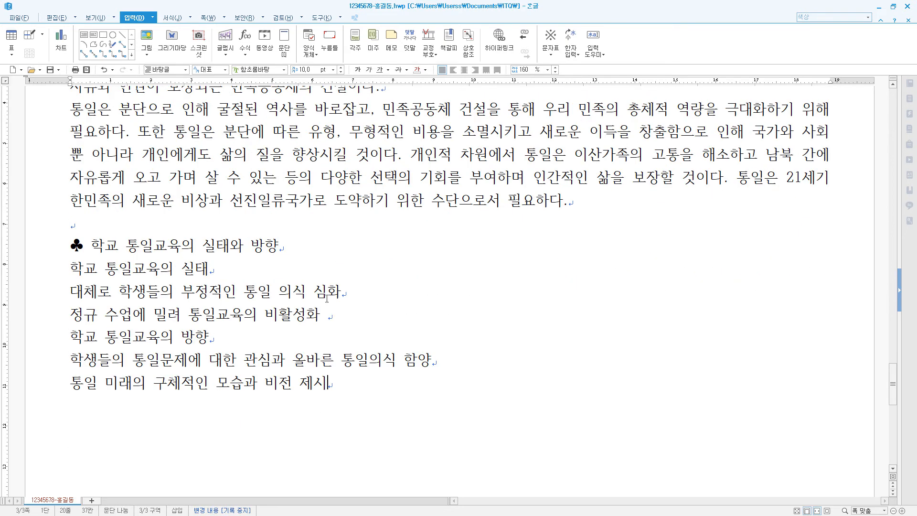
key("Return")
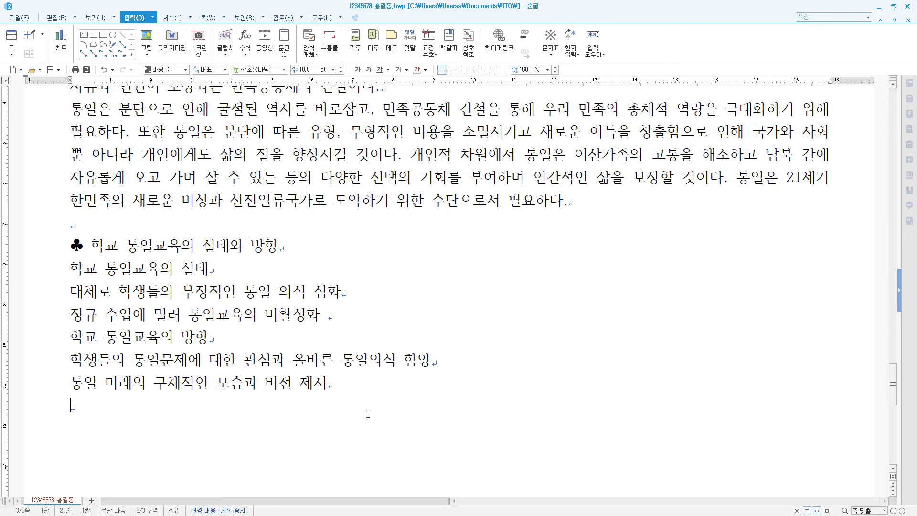
Below the list, insert the ♣ symbol and enter the second heading 지역별 통일관 현황
key("ctrl+F10")
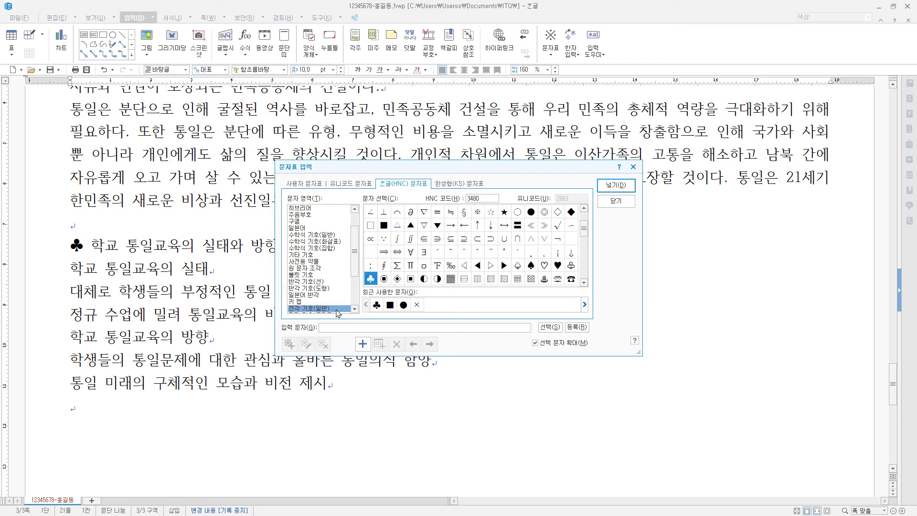
left_click(619, 190)
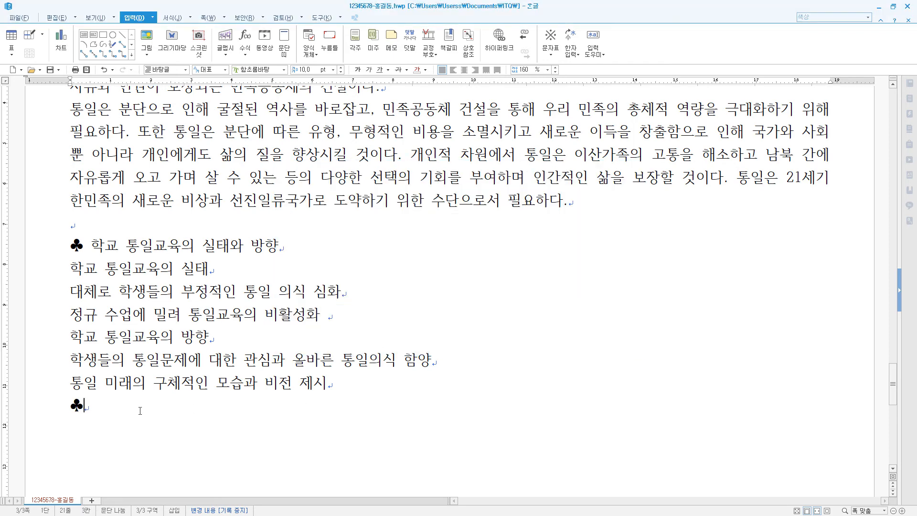
type("지역별 통일관 현황")
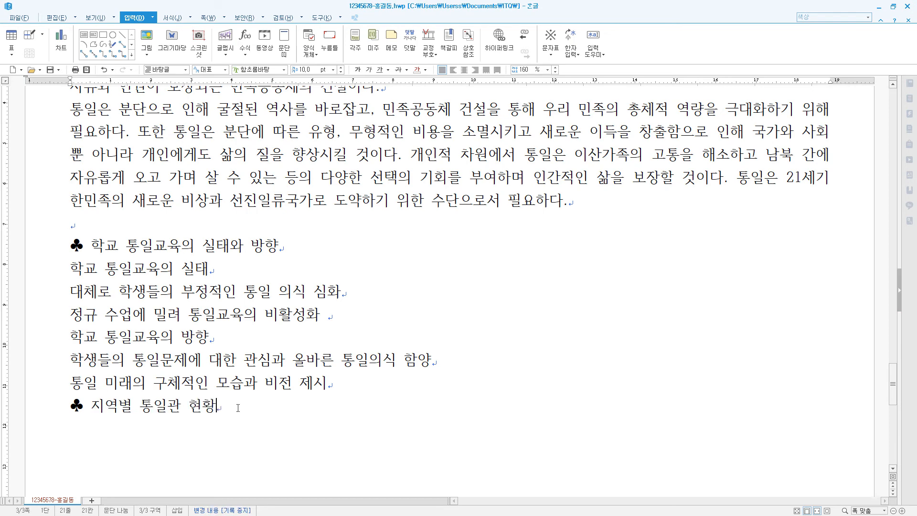
key("Return")
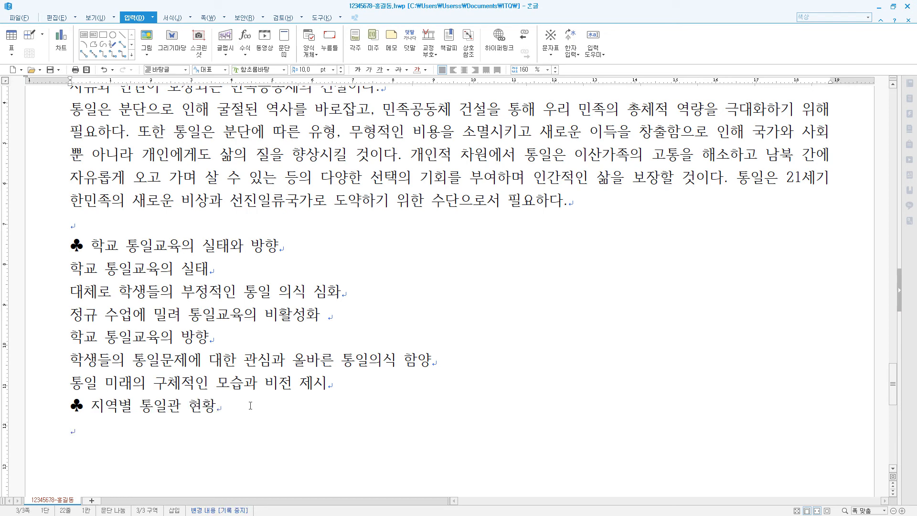
Leave two blank lines below the 지역별 통일관 현황 heading and enter 통일교육 운영계획
scroll(242, 405, "down", 1)
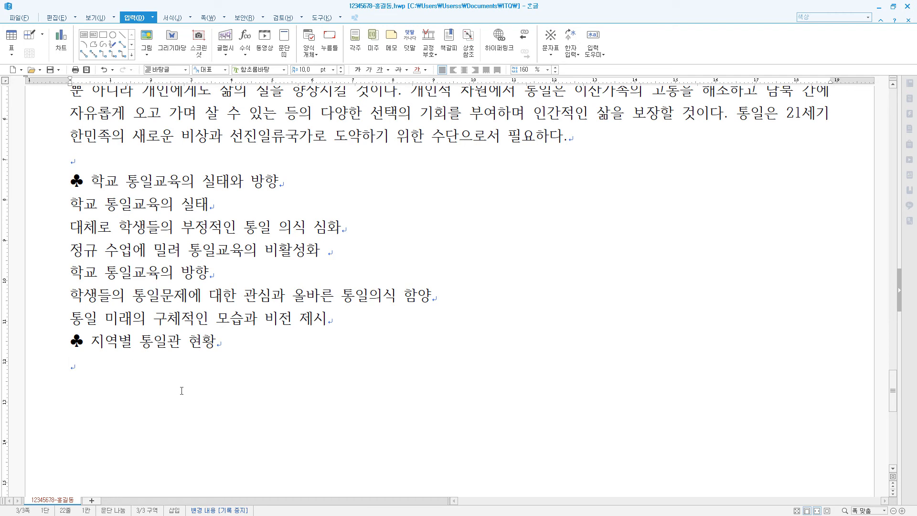
key("Return")
left_click(95, 373)
left_click(91, 392)
type("통일교육 운영계획")
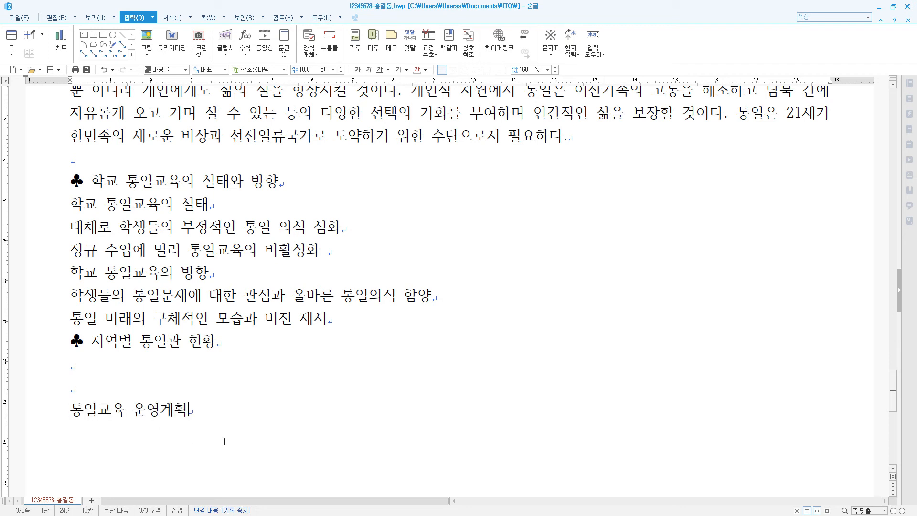
key("Return")
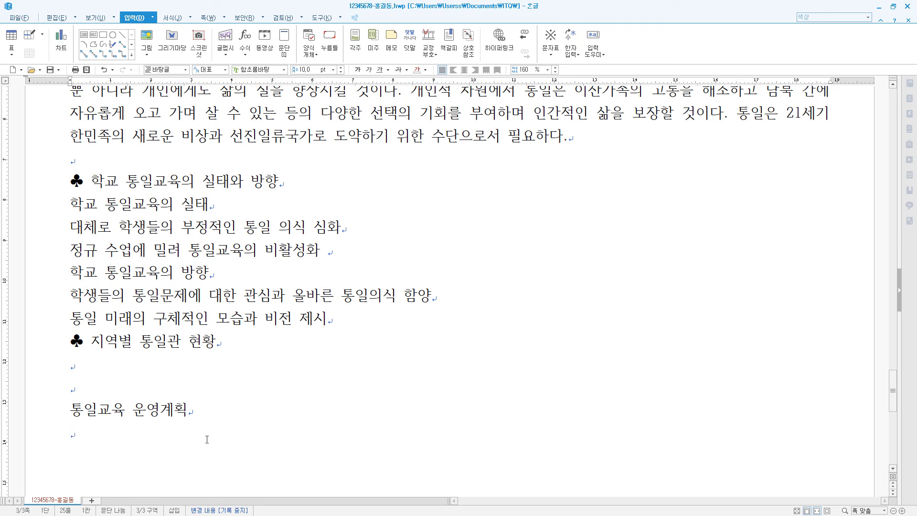
key("BackSpace")
Centre-align the page 3 title 정통성과 민족의 동질성 회복
scroll(204, 422, "down", 10)
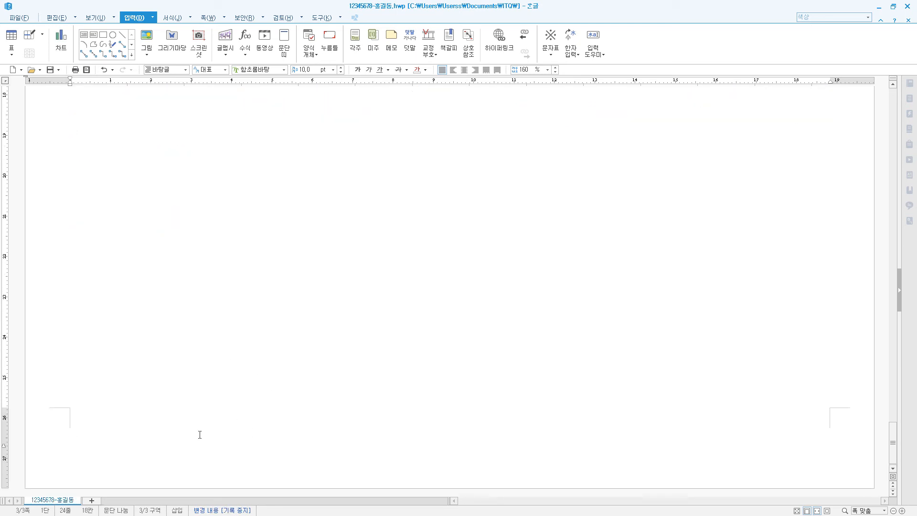
scroll(240, 422, "up", 15)
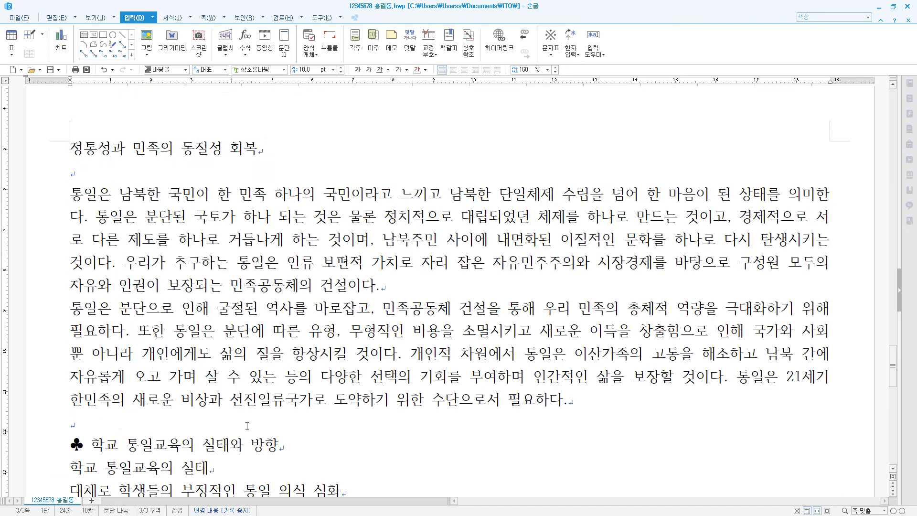
left_click(280, 214)
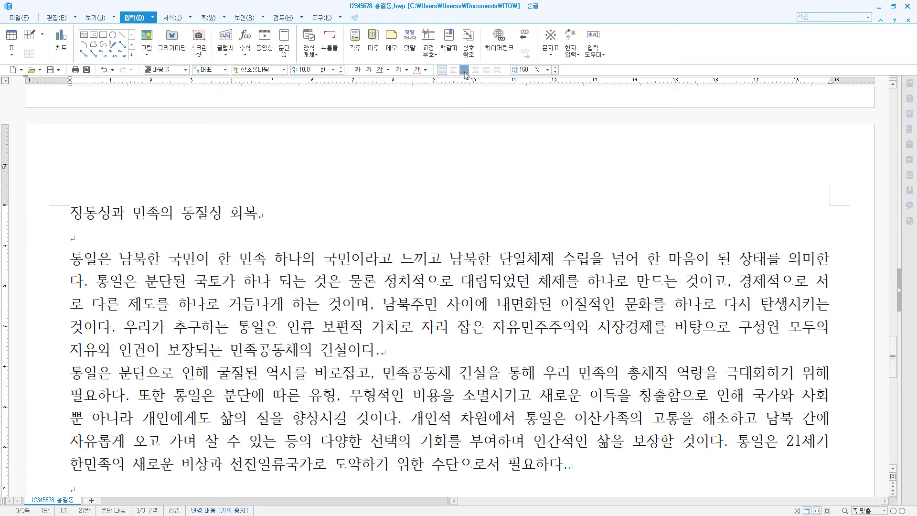
left_click(463, 70)
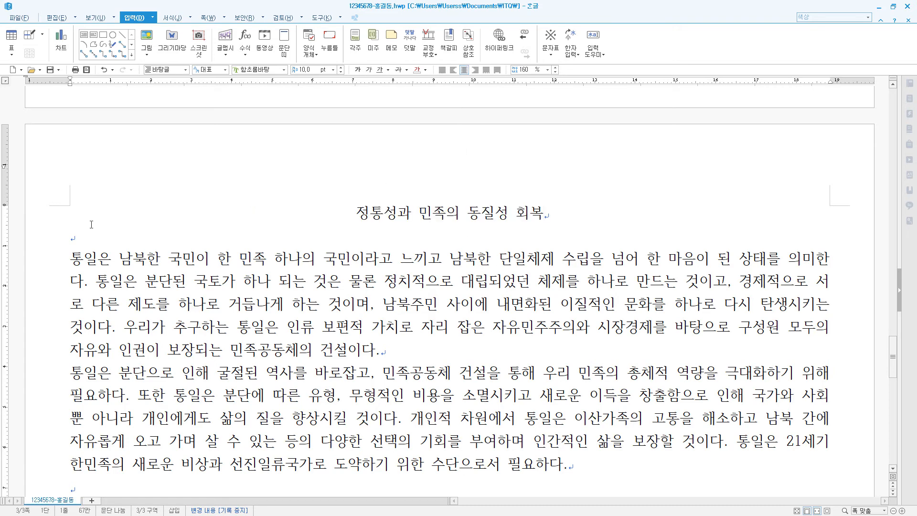
Create a header (머리말) for both pages (양 쪽) with no template and enter the text 통일 우리의 미래
left_click(103, 237)
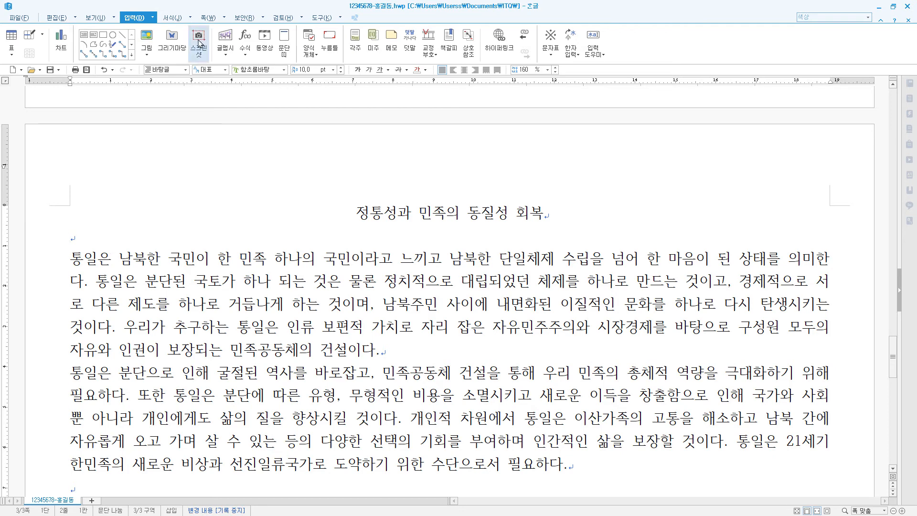
left_click(209, 17)
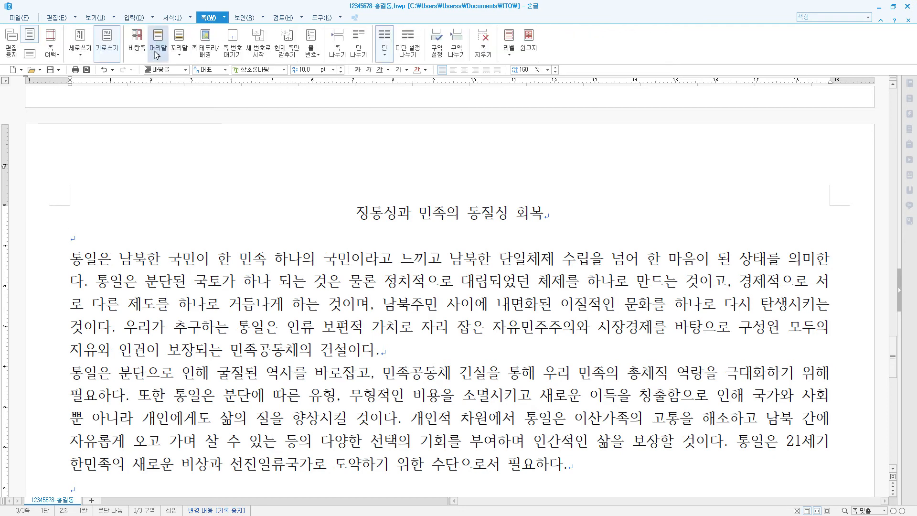
left_click(158, 55)
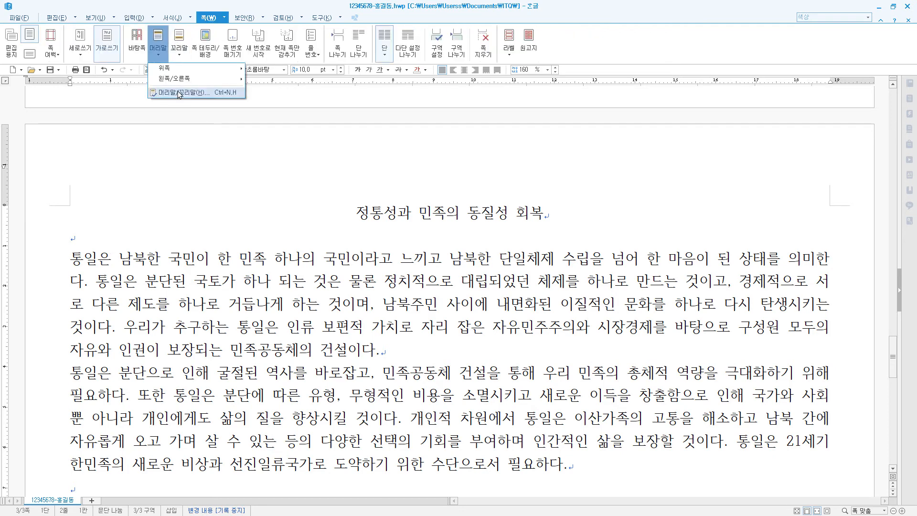
left_click(178, 92)
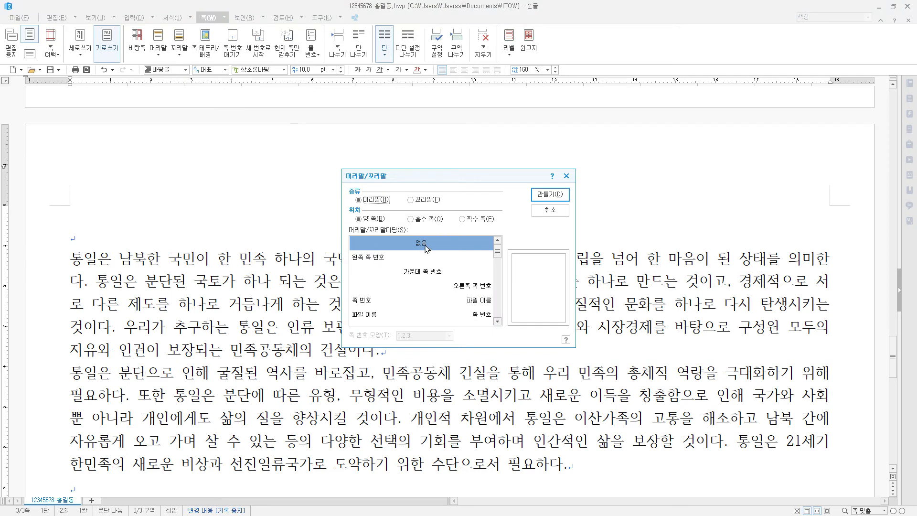
left_click(550, 195)
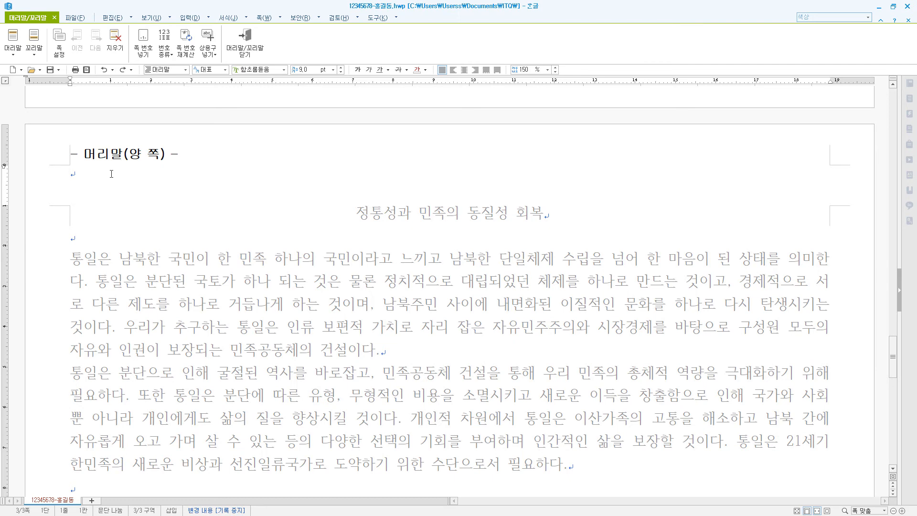
type("통일 우리의 미래")
Format the header text in 돋움 at 10 pt, right-align it, and leave header editing
key("shift+Home")
left_click(267, 70)
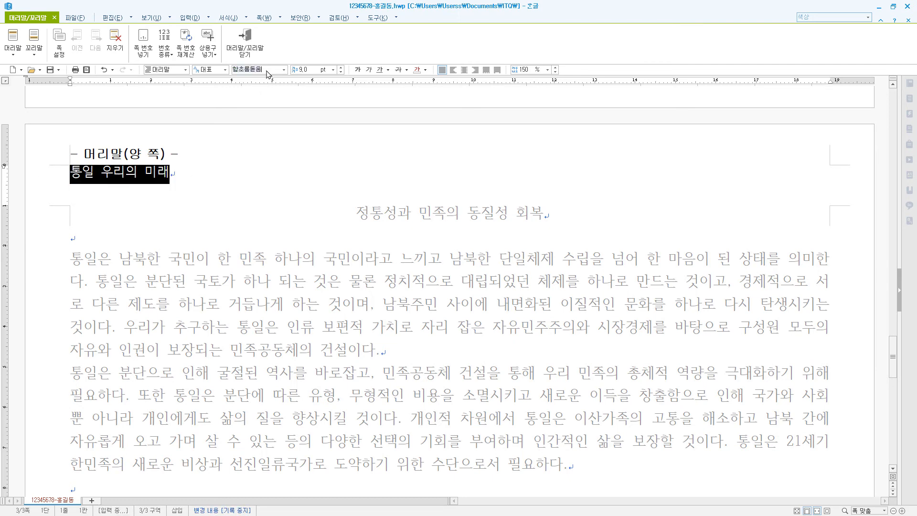
type("돋움")
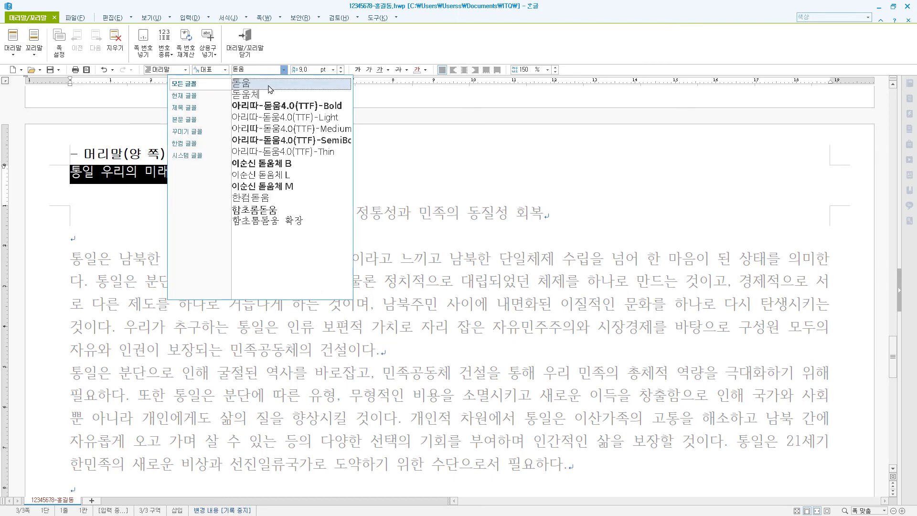
left_click(269, 86)
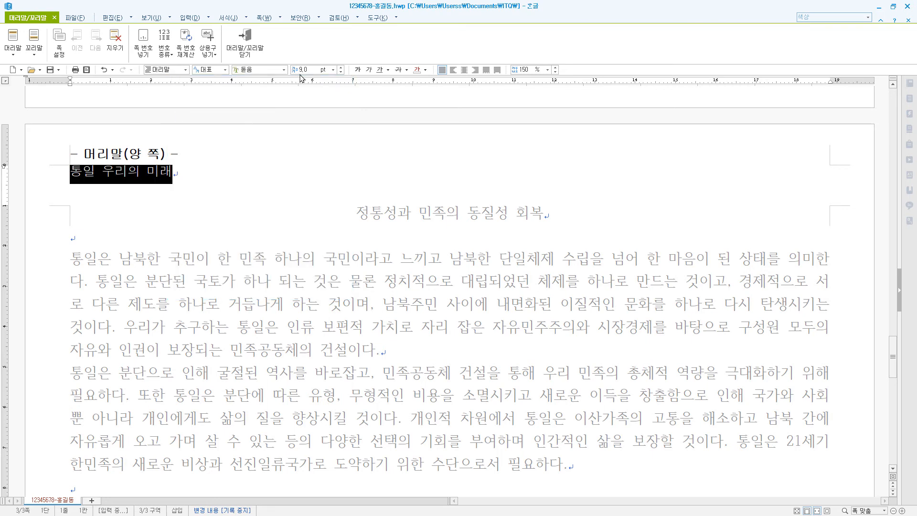
left_click(341, 68)
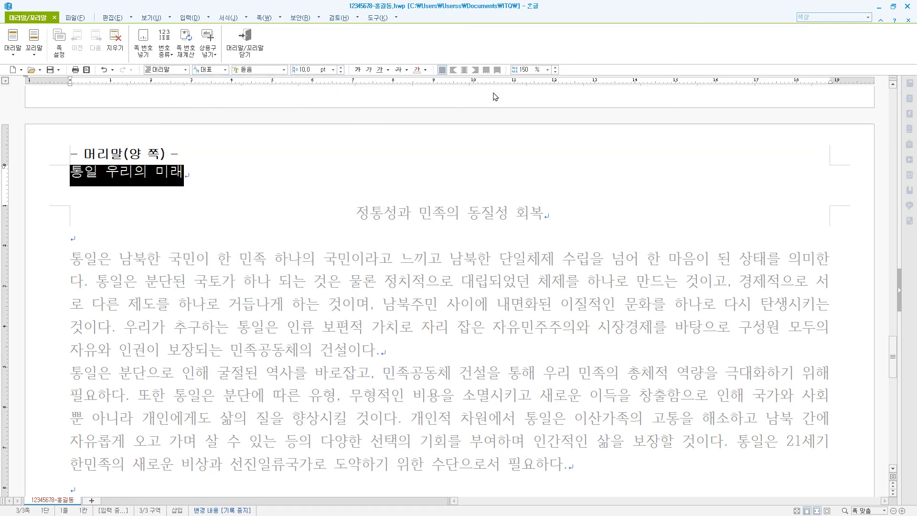
left_click(476, 70)
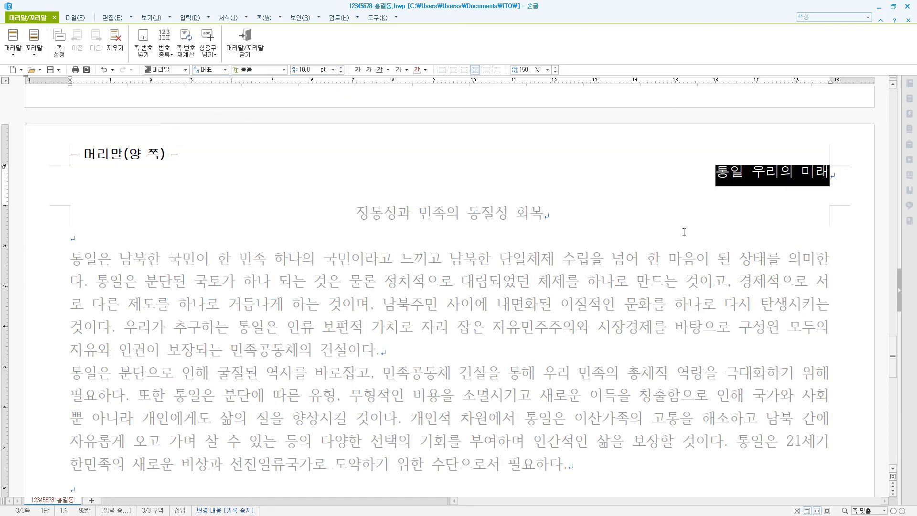
left_click(257, 46)
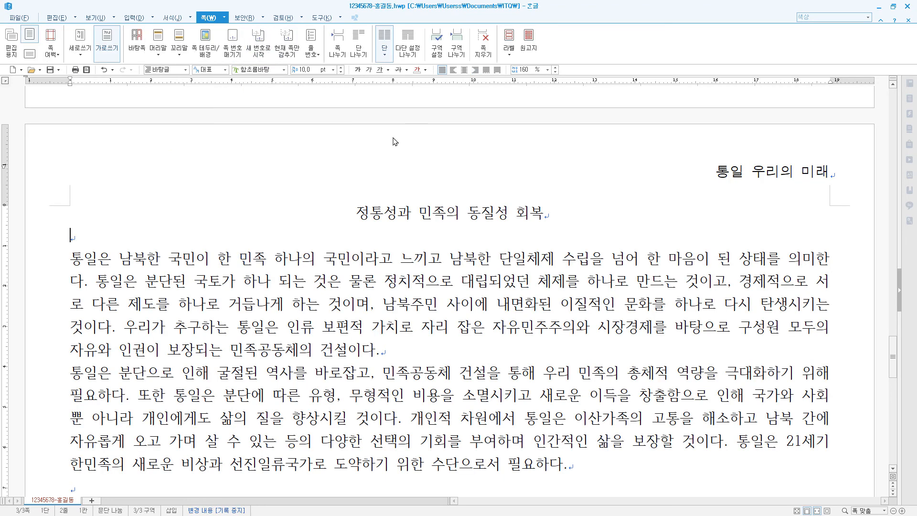
Format the title 정통성과 민족의 동질성 회복 in 굴림, 18 pt, bold
left_click_drag(356, 213, 564, 215)
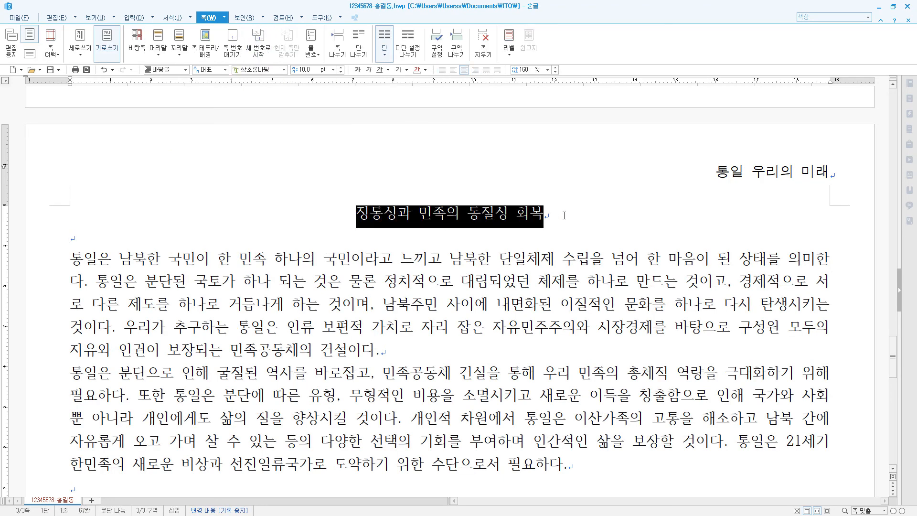
left_click(281, 71)
left_click(283, 70)
left_click(266, 98)
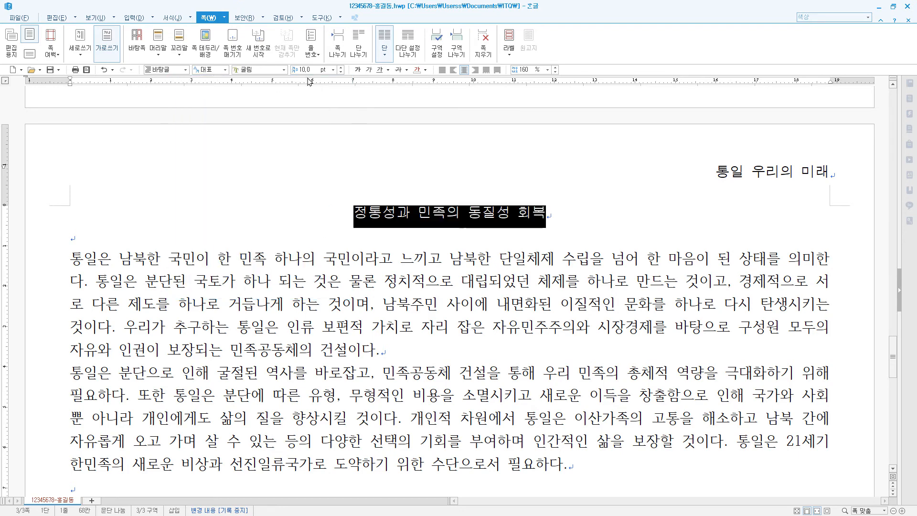
left_click(333, 70)
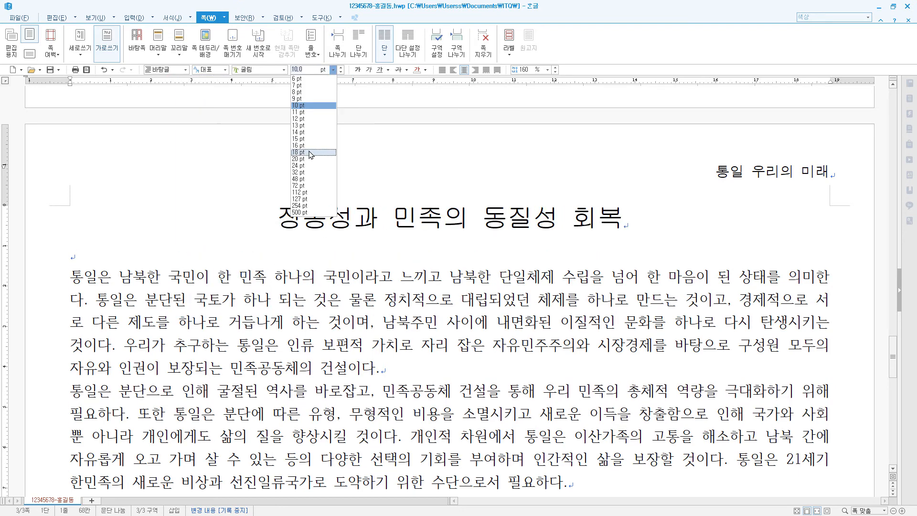
left_click(310, 141)
left_click(358, 70)
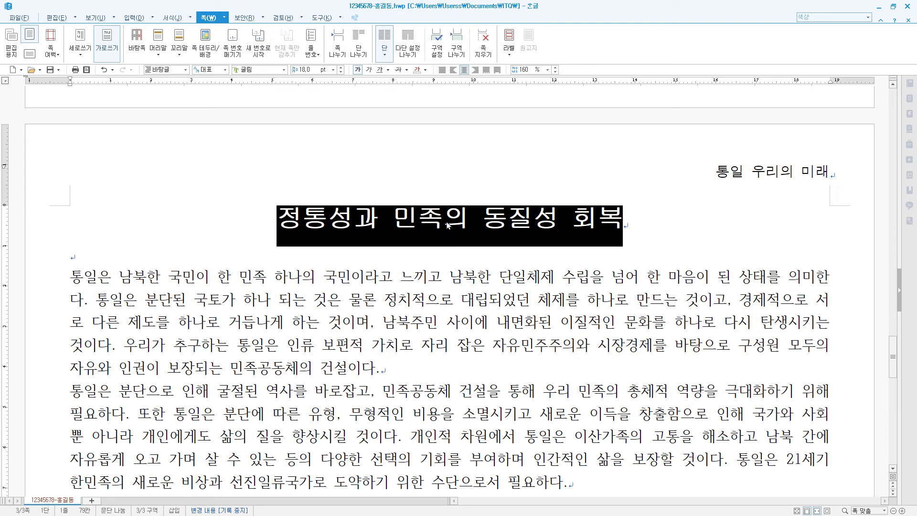
left_click(134, 18)
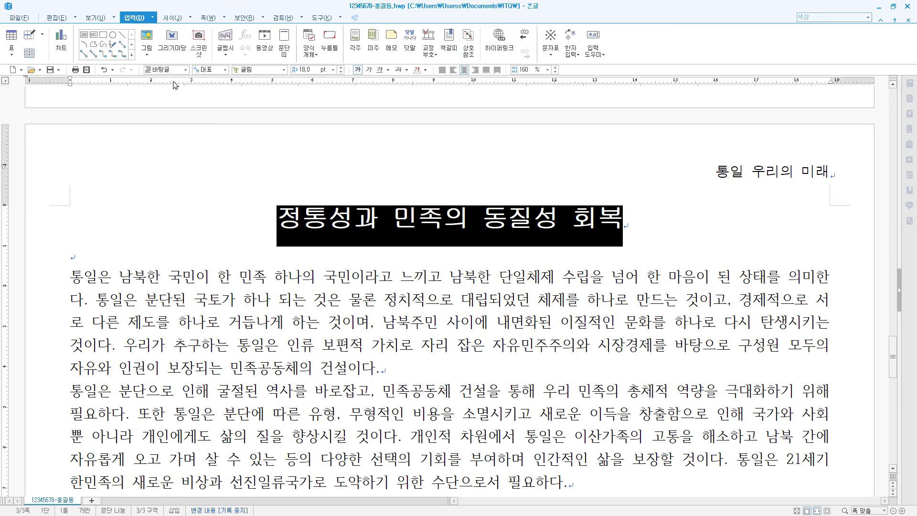
Add the ruby text (덧말) 통일한국 above the title 정통성과 민족의 동질성 회복
left_click(152, 17)
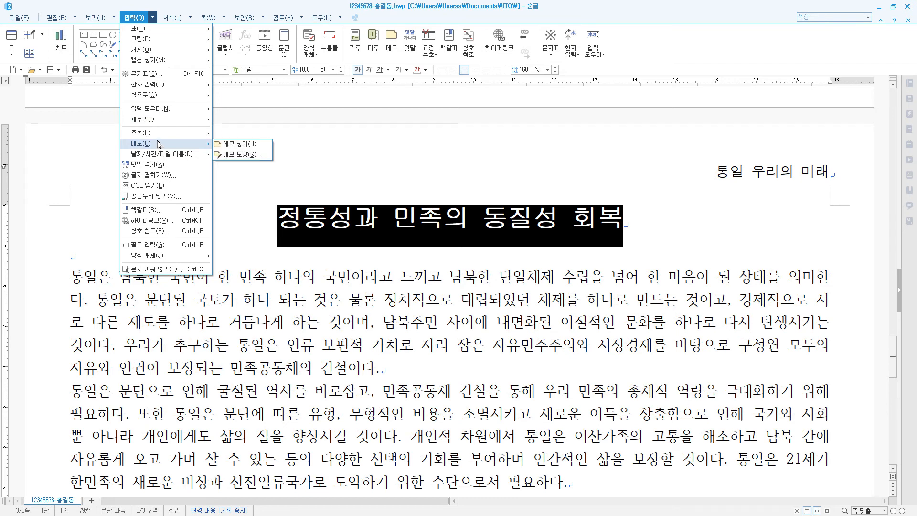
left_click(160, 165)
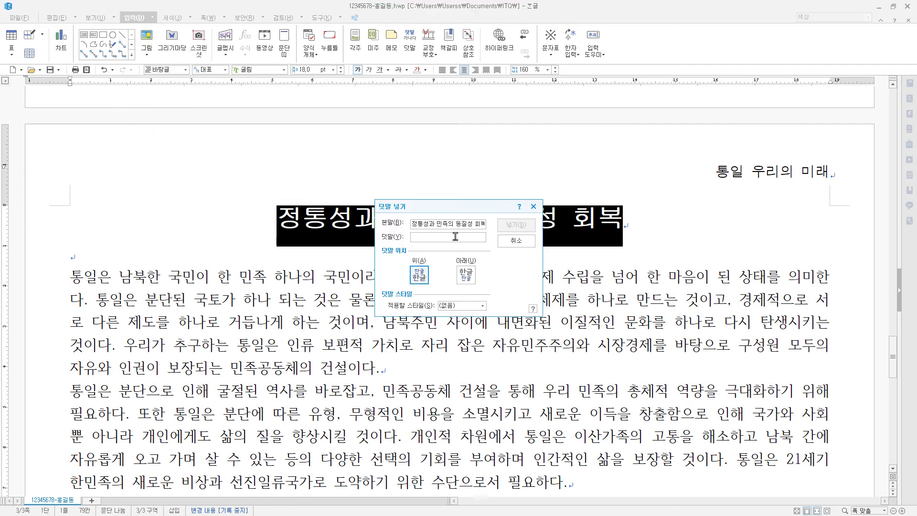
type("통일한ㄱ")
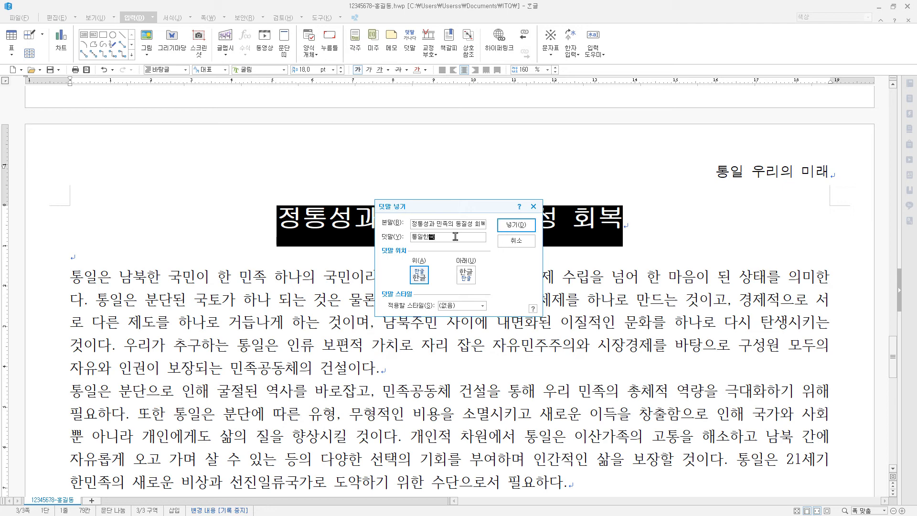
type("ㅜㄱ")
left_click(515, 224)
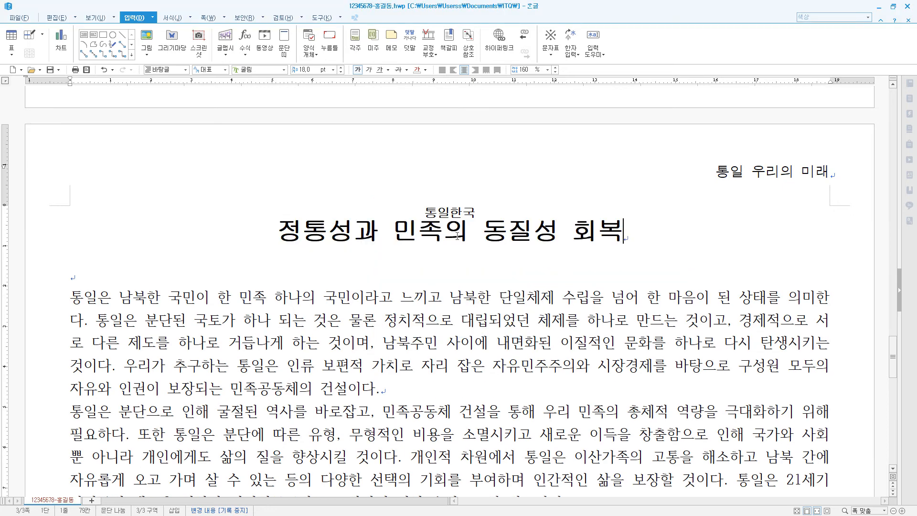
double_click(458, 216)
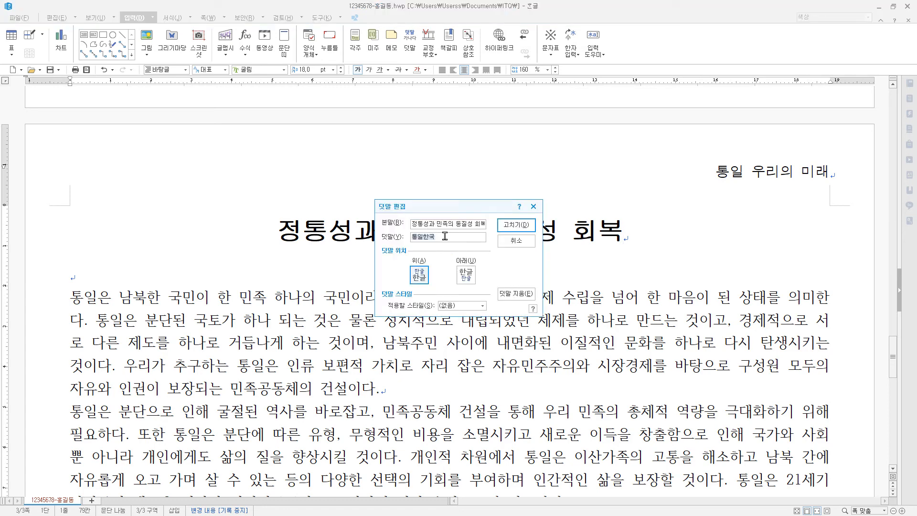
left_click(514, 240)
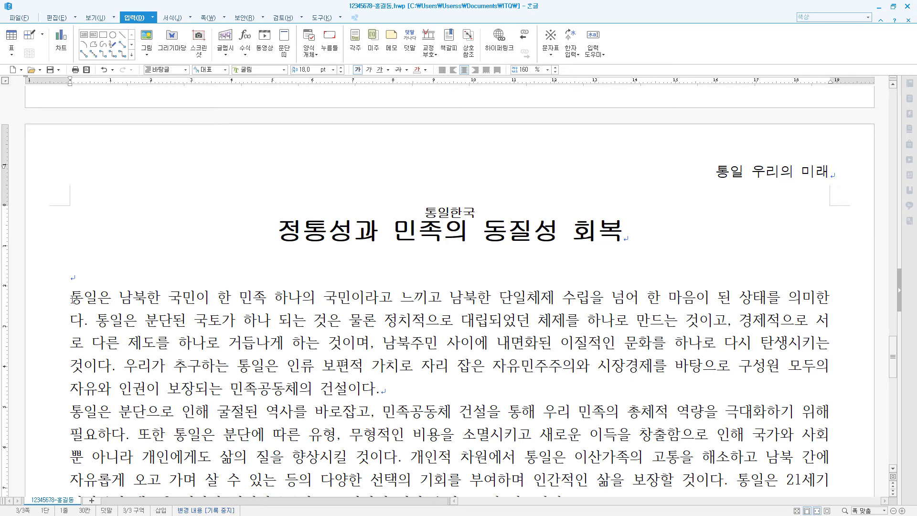
Decorate the first letter of the first body paragraph as a two-line drop cap in 궁서 with a yellow fill
left_click(72, 298)
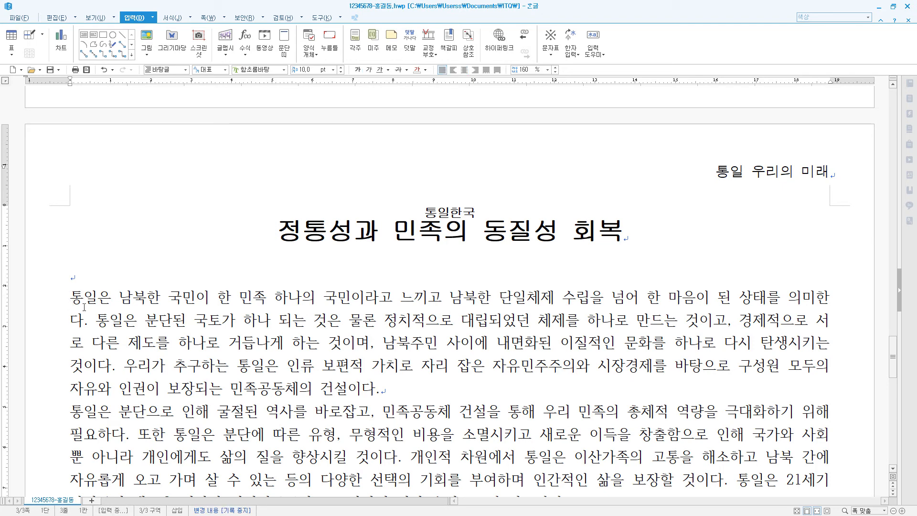
left_click(179, 19)
left_click(191, 18)
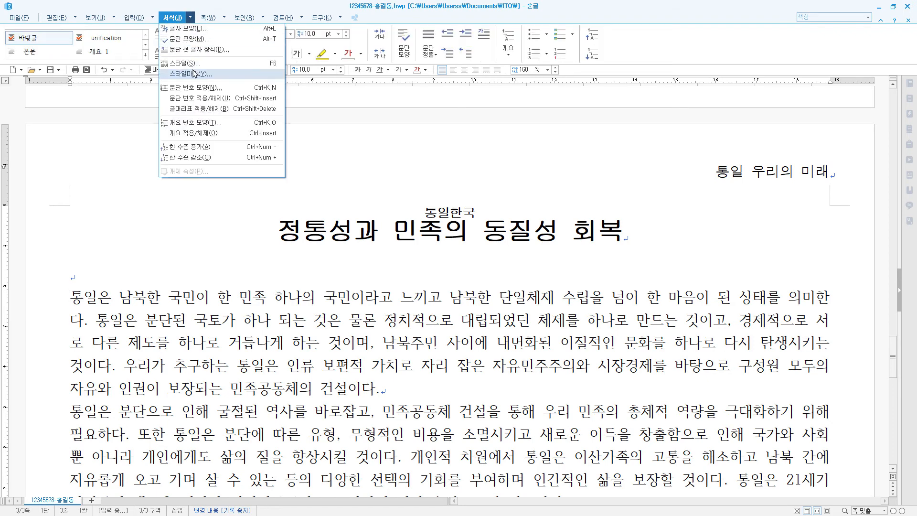
left_click(193, 50)
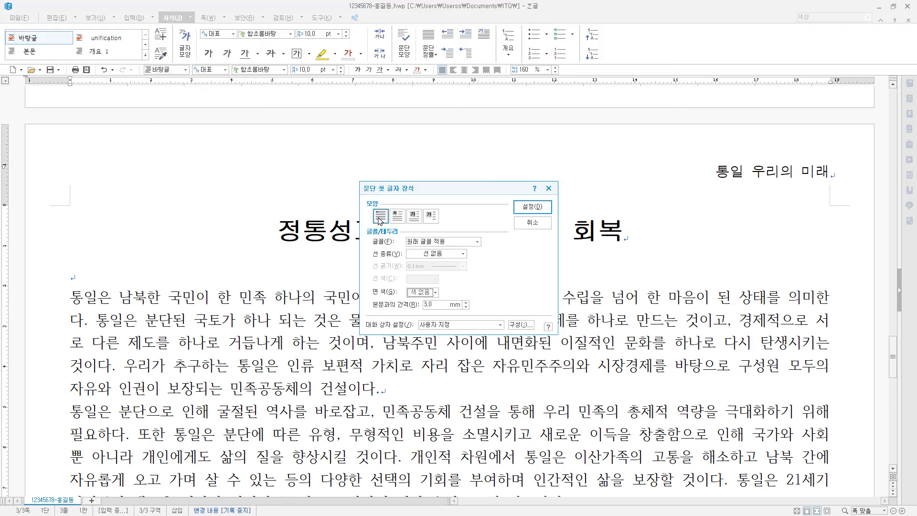
left_click(397, 216)
double_click(459, 243)
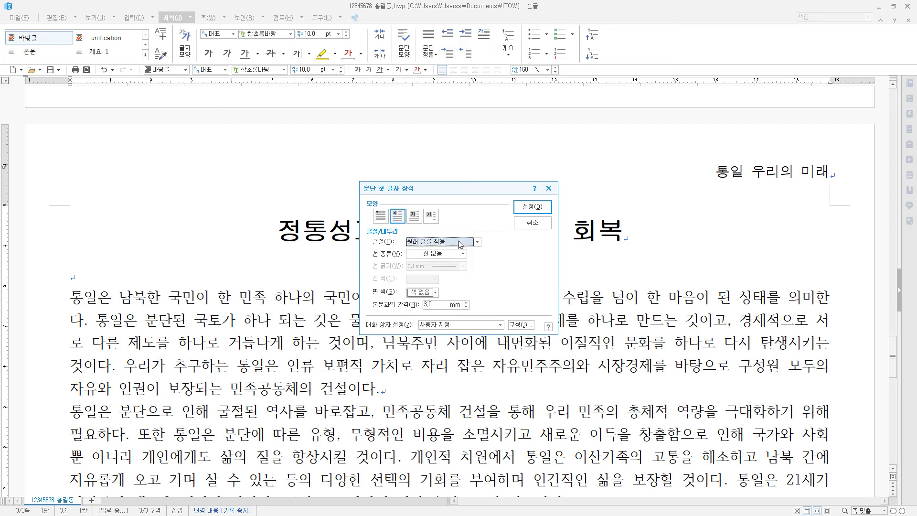
type("궁서")
left_click(423, 291)
left_click(445, 318)
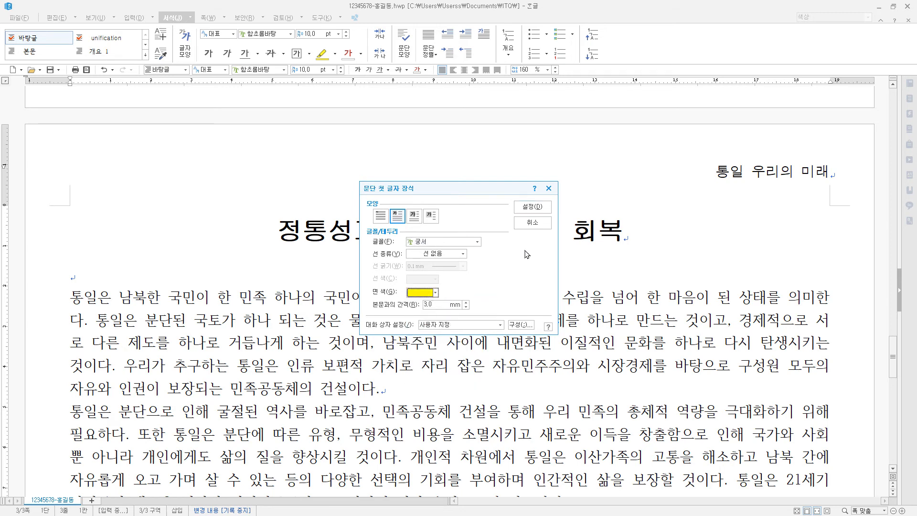
left_click(532, 206)
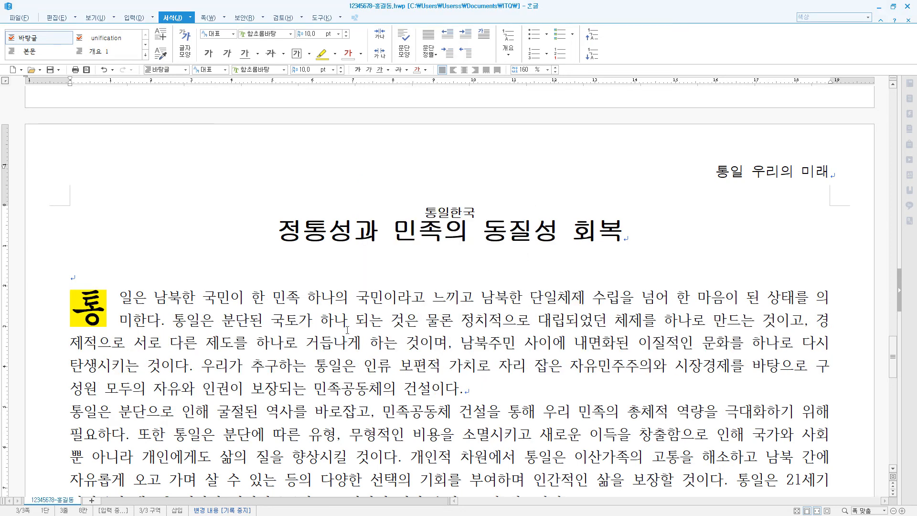
Insert a footnote after 민족 in the first body line with the text 언어와 문화상의 공통성에 기초하여 오랜 세월 역사적으로 형성된 사회 집단
left_click(299, 298)
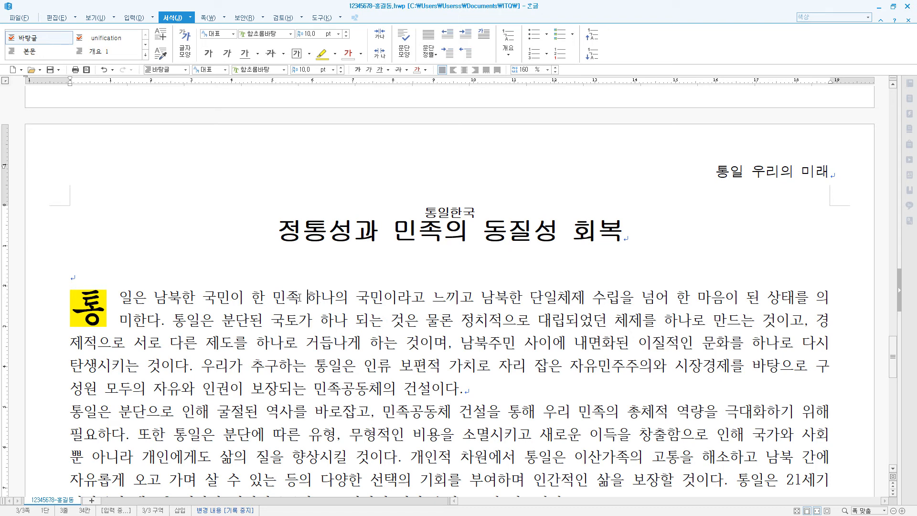
left_click(134, 17)
left_click(355, 41)
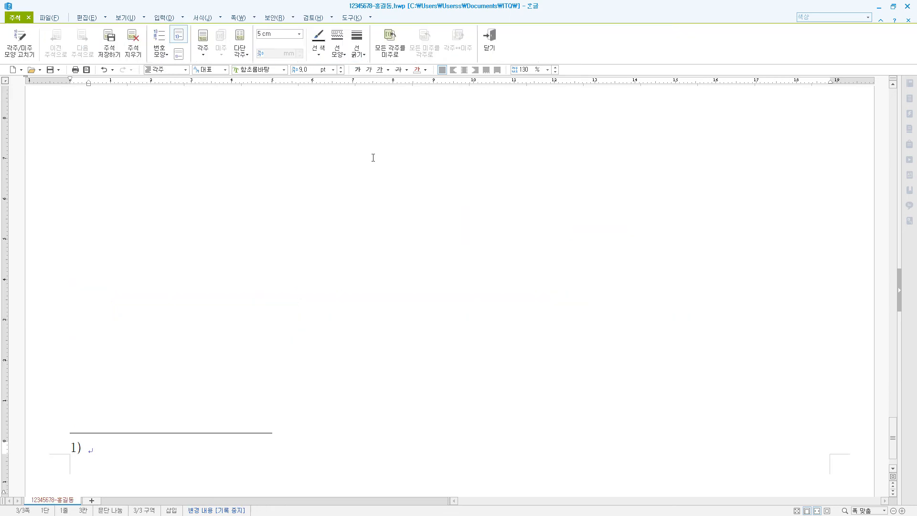
type("언어와 문화상의 공통성에 기초하여 오랜 세월 역사적으로 형성된 사회 집단.")
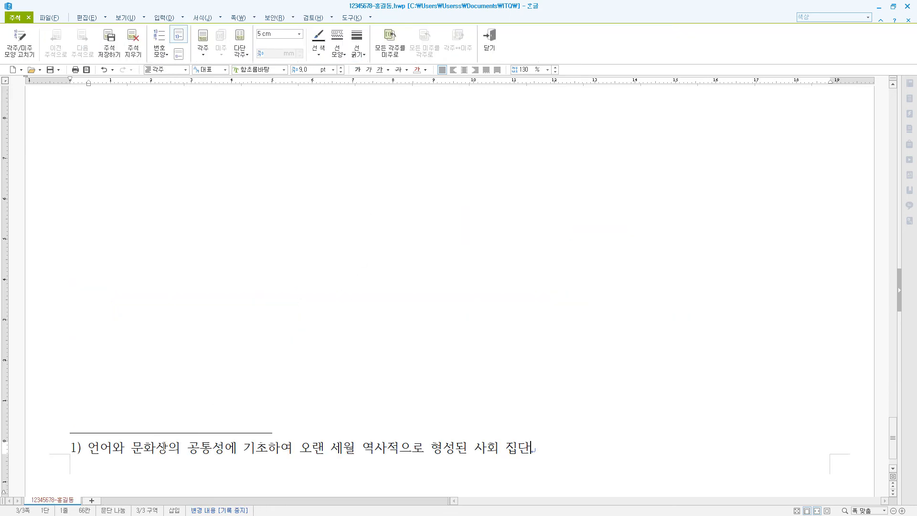
key("ctrl+z")
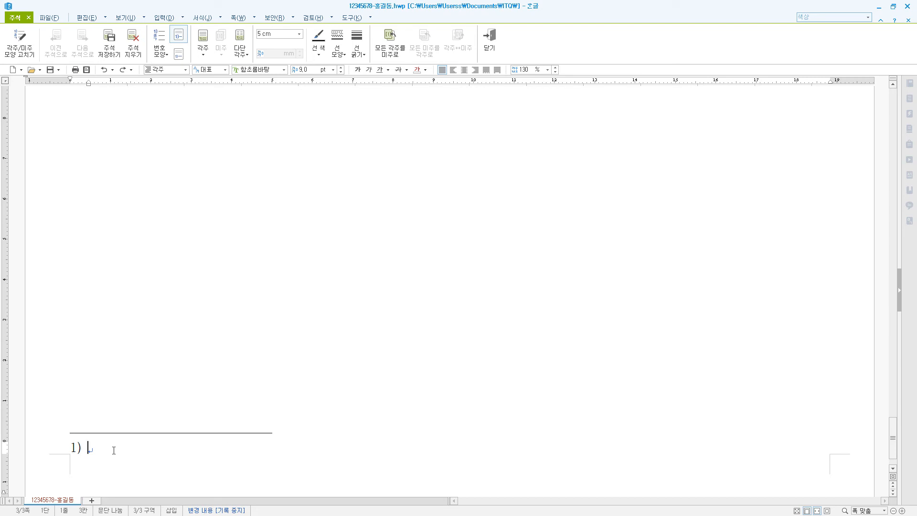
type("언어와 문화상의 공통성에 기초하여 오랜 세월 역사적으로 형성된 사회 집단.")
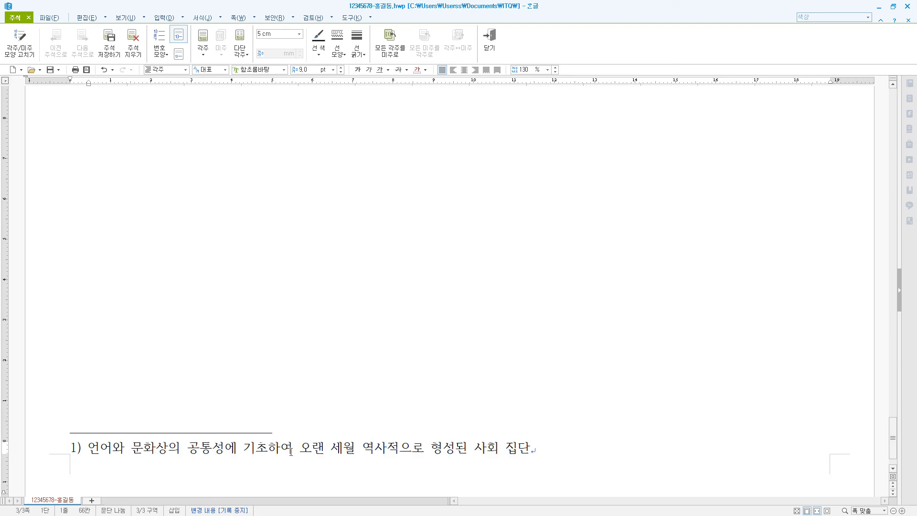
left_click_drag(237, 449, 213, 448)
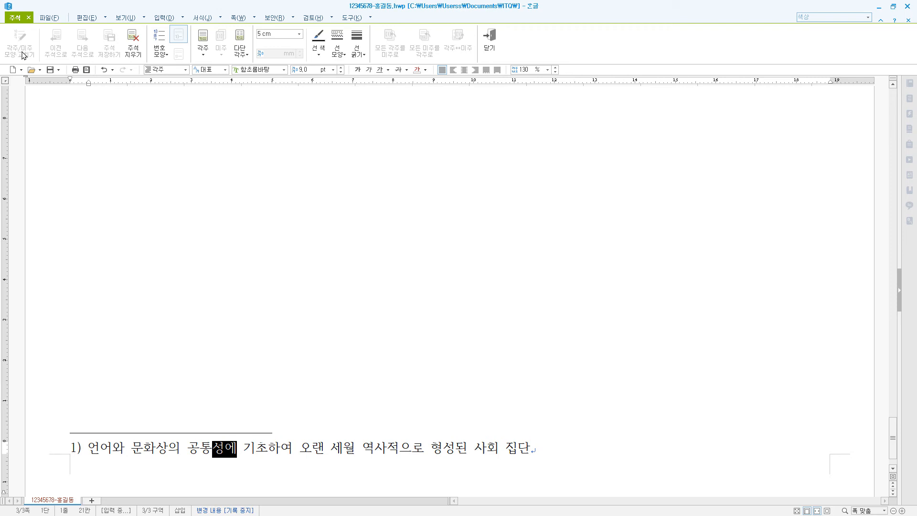
left_click(556, 452)
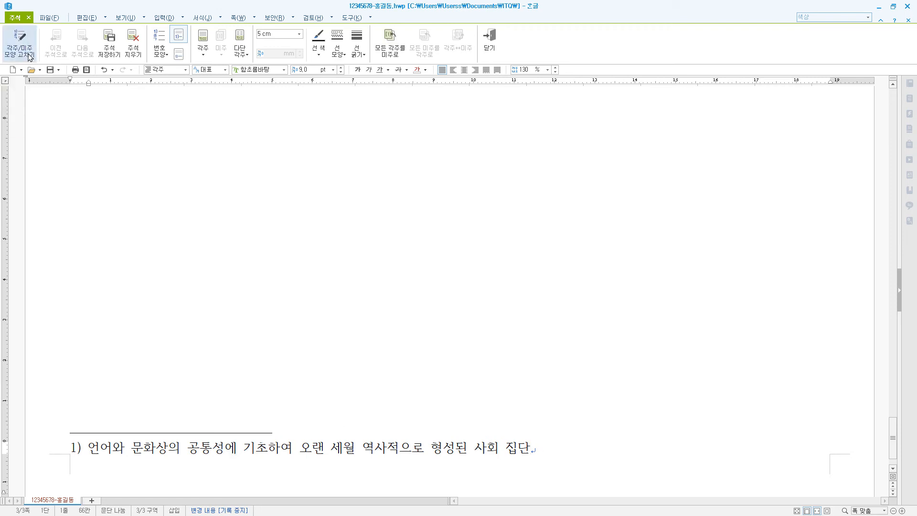
Change the footnote number format to ㉠,㉡,㉢ with no trailing decoration character and leave footnote editing
left_click(30, 57)
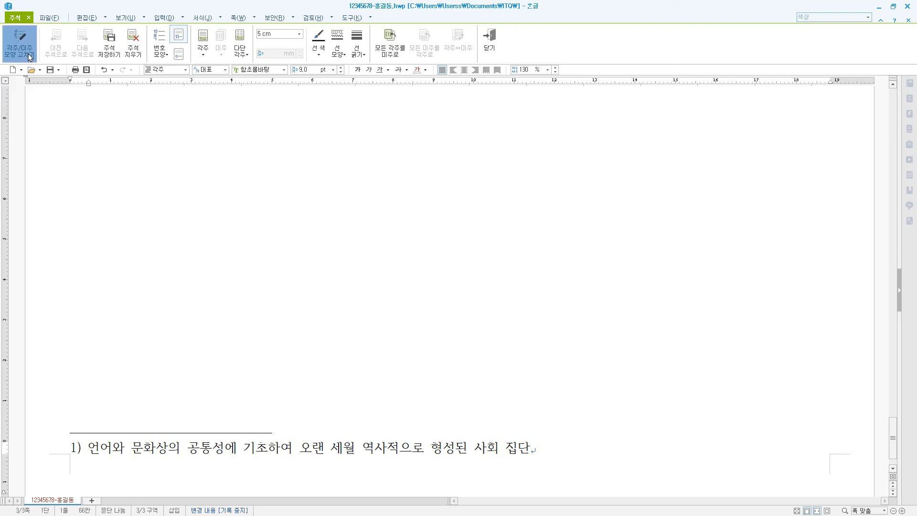
left_click_drag(420, 138, 209, 119)
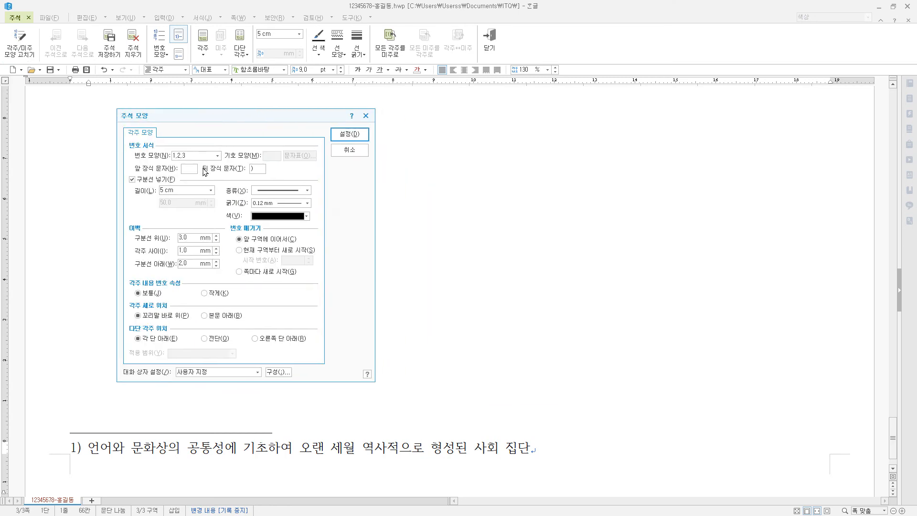
left_click(217, 155)
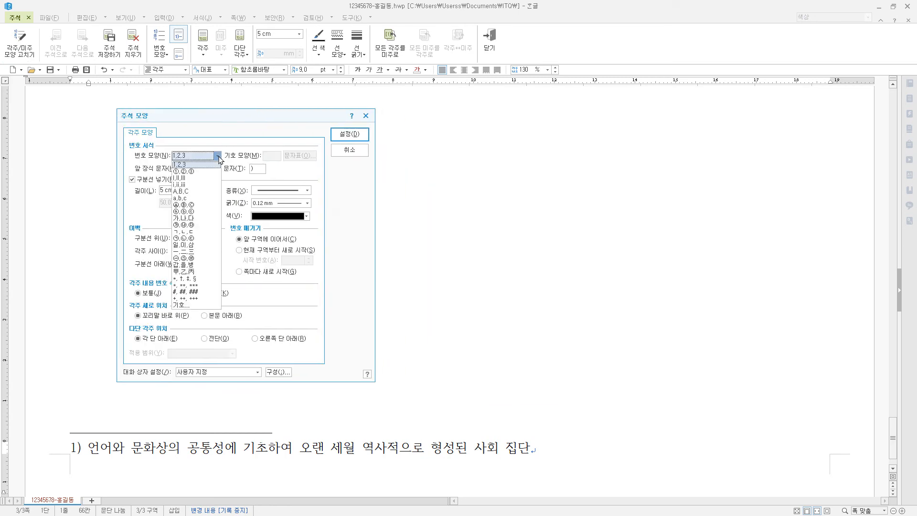
left_click(193, 239)
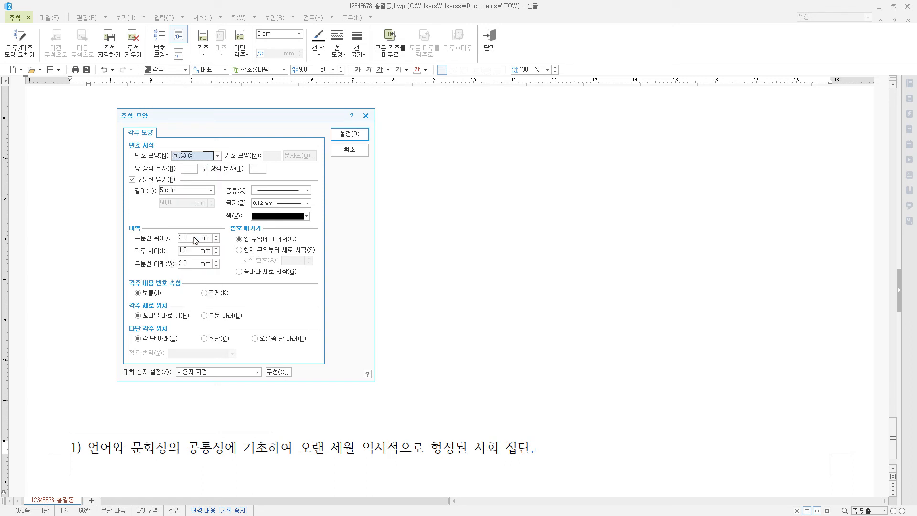
left_click(257, 170)
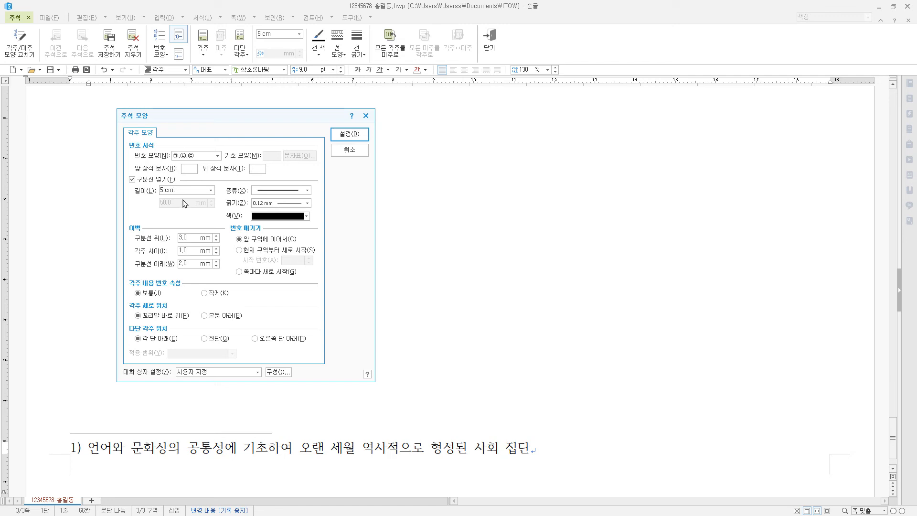
left_click(362, 138)
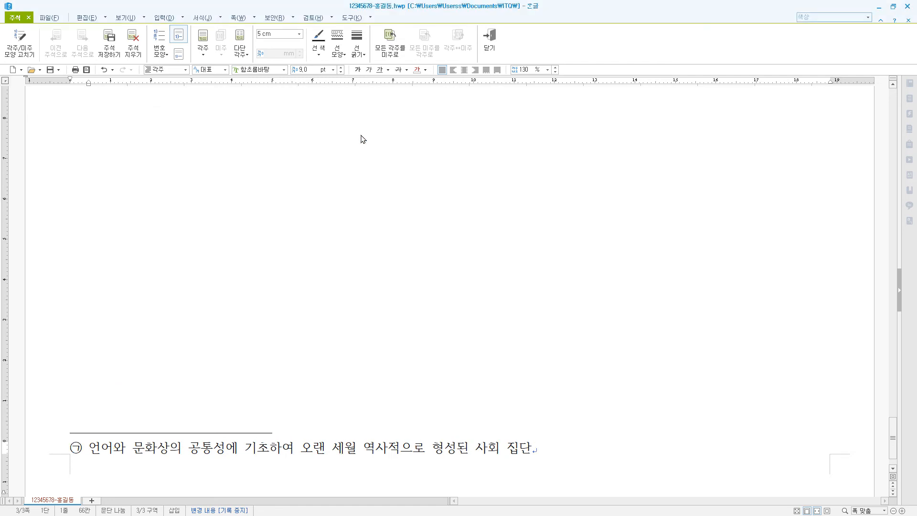
left_click(175, 449)
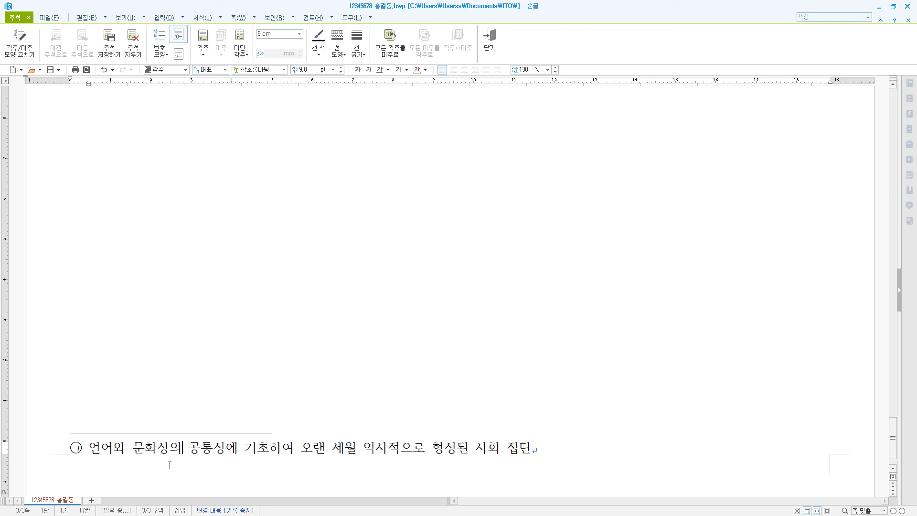
key("shift+Escape")
scroll(898, 287, "up", 10)
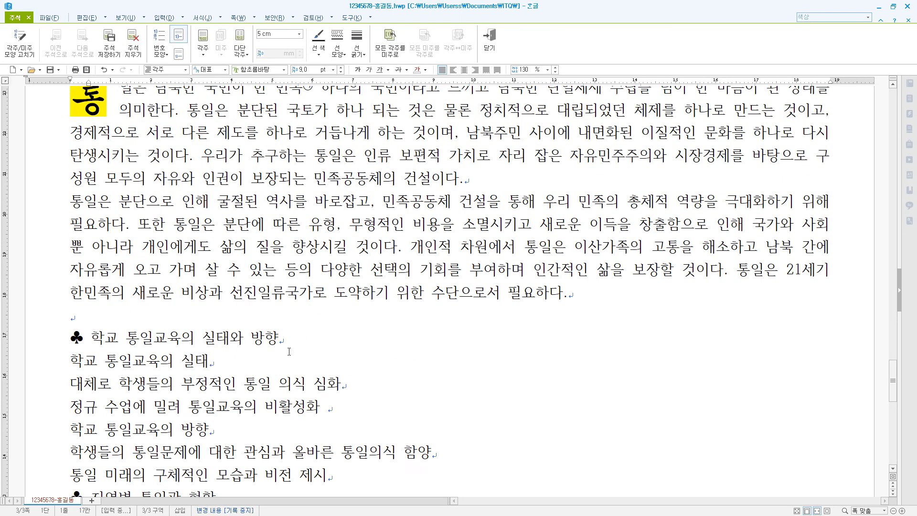
scroll(312, 390, "down", 10)
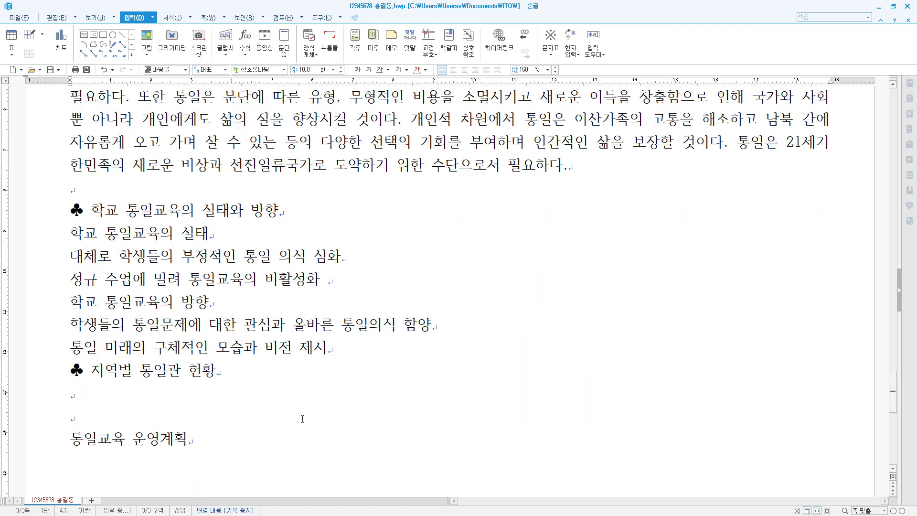
scroll(191, 377, "up", 7)
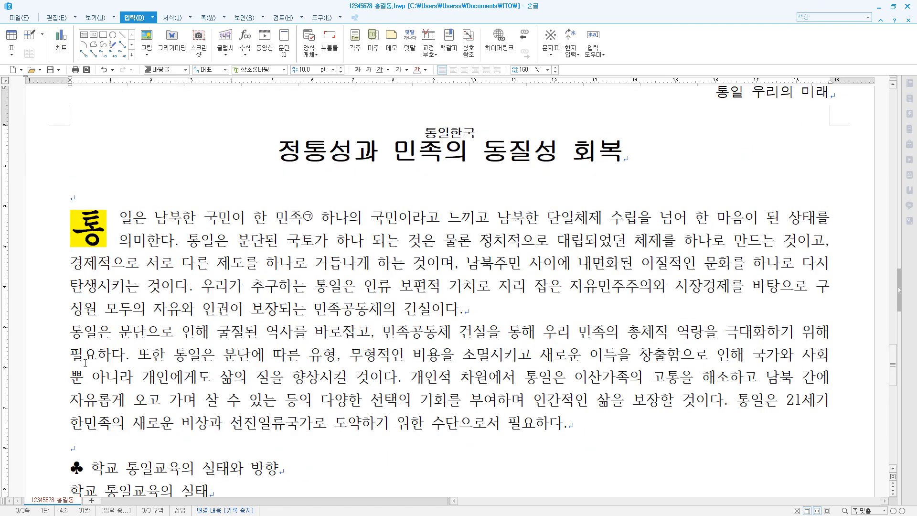
left_click(71, 333)
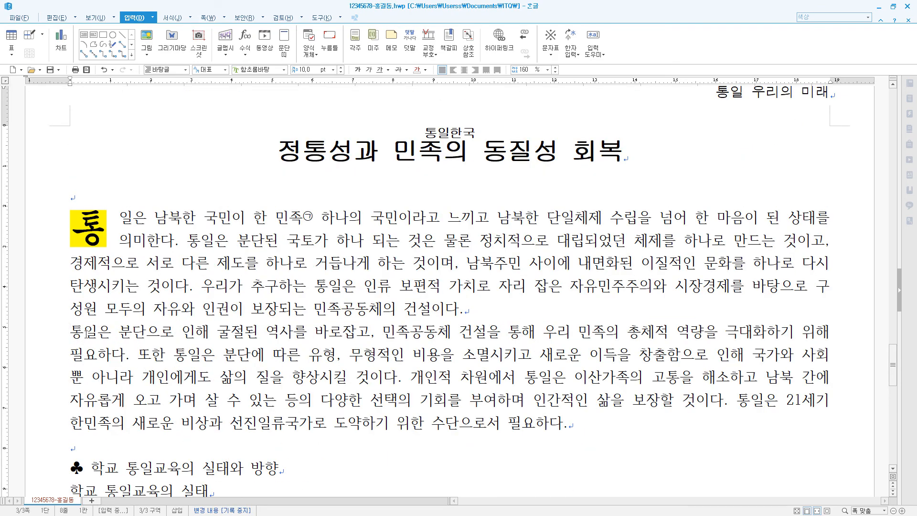
key("alt+t")
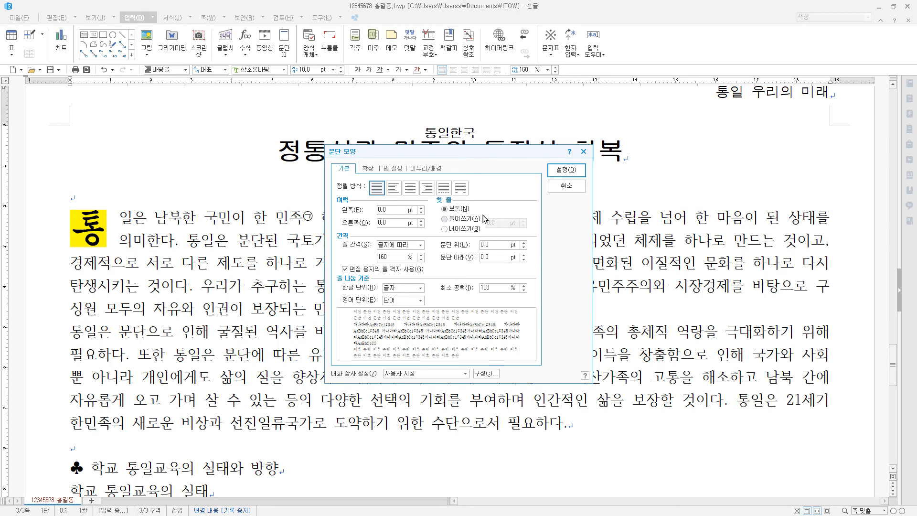
left_click(567, 187)
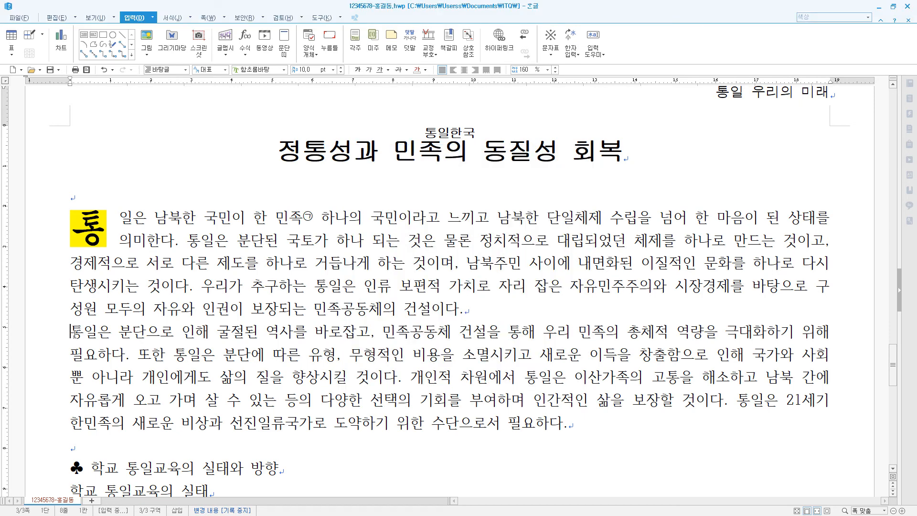
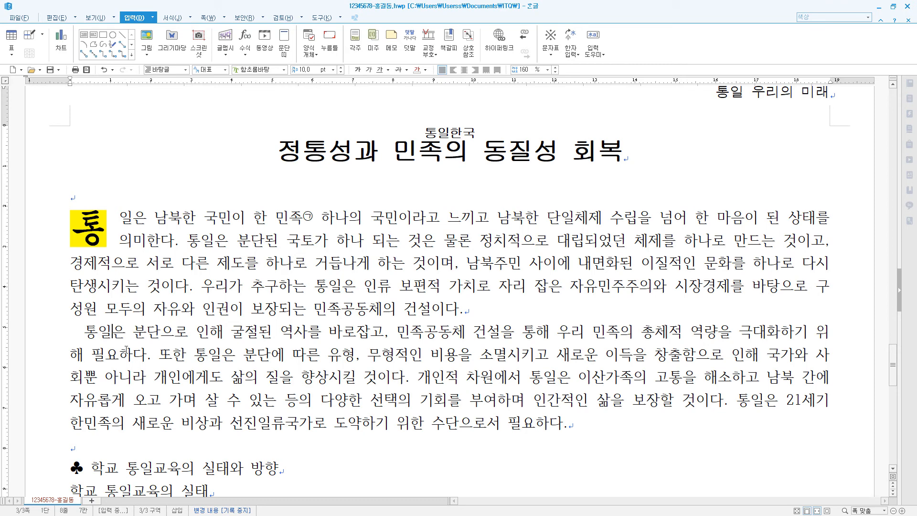
Convert 통일 and 이득 in the second body paragraph to 통일(統一) and 이득(利得) using the 한글(漢字) format
left_click_drag(85, 337, 110, 338)
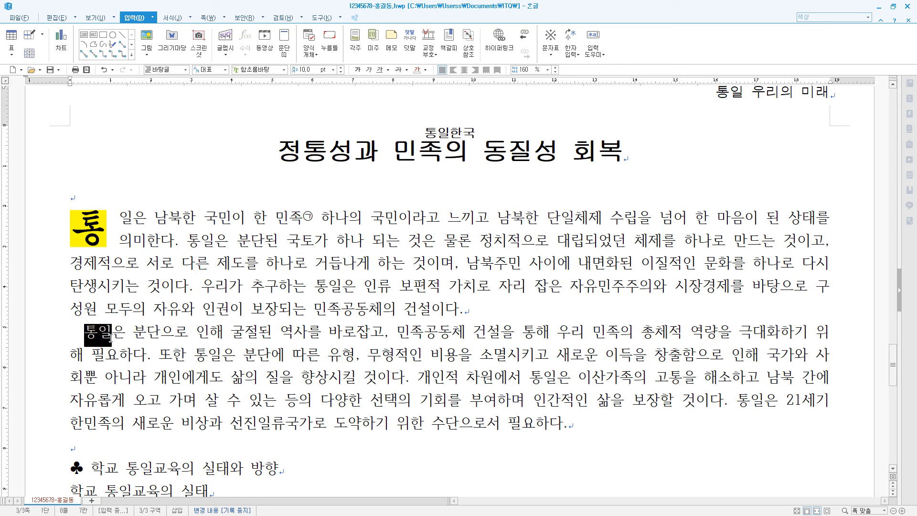
key("F9")
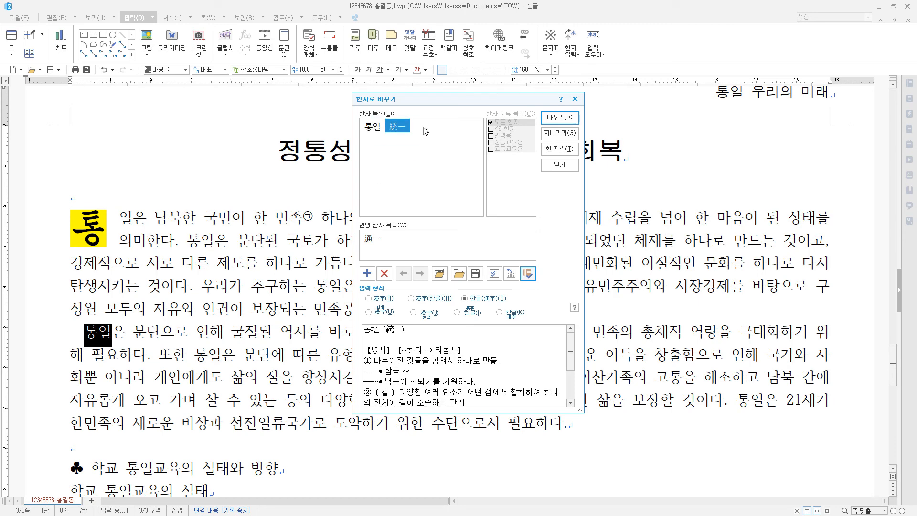
left_click(487, 300)
left_click(560, 118)
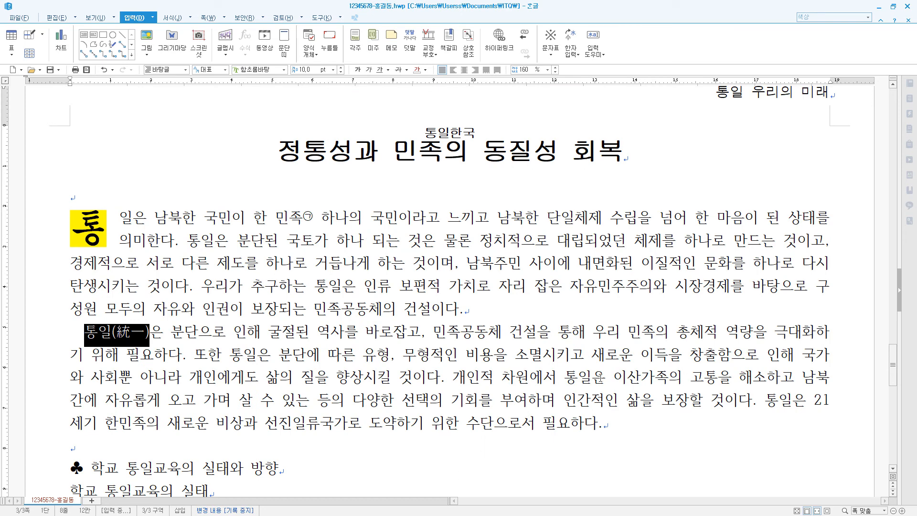
left_click_drag(641, 356, 664, 356)
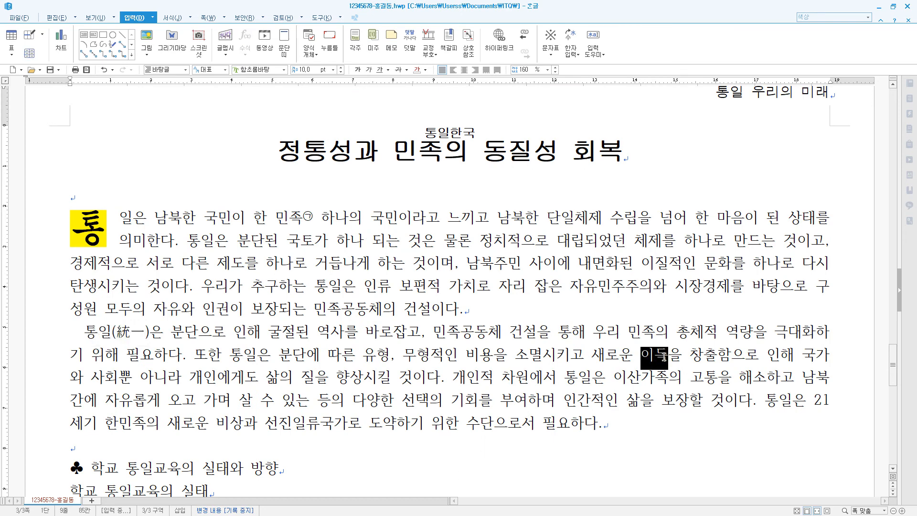
key("F9")
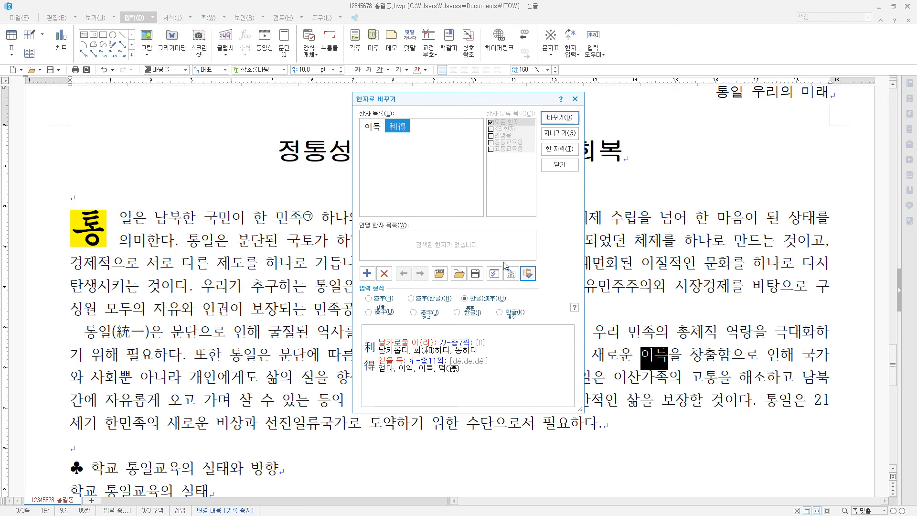
left_click(559, 118)
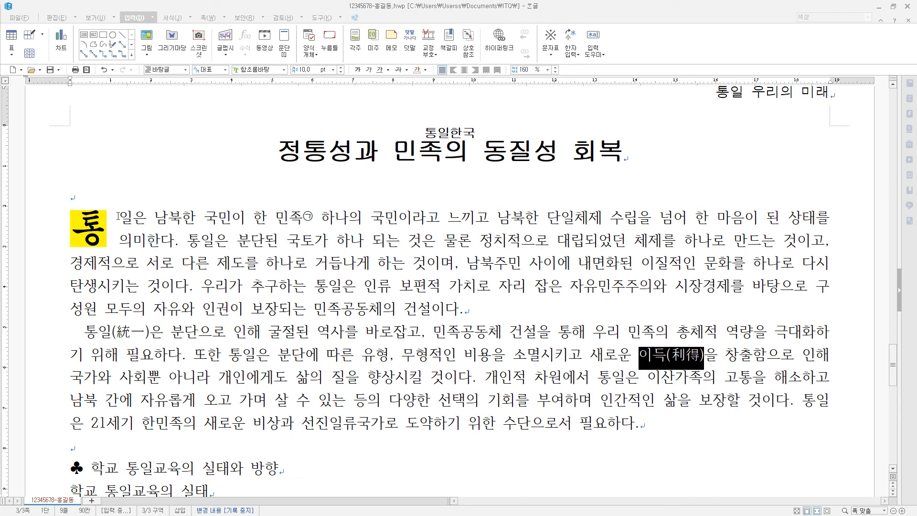
Insert the picture 그림4.JPG at the start of the first body paragraph, just after the drop cap
left_click(118, 217)
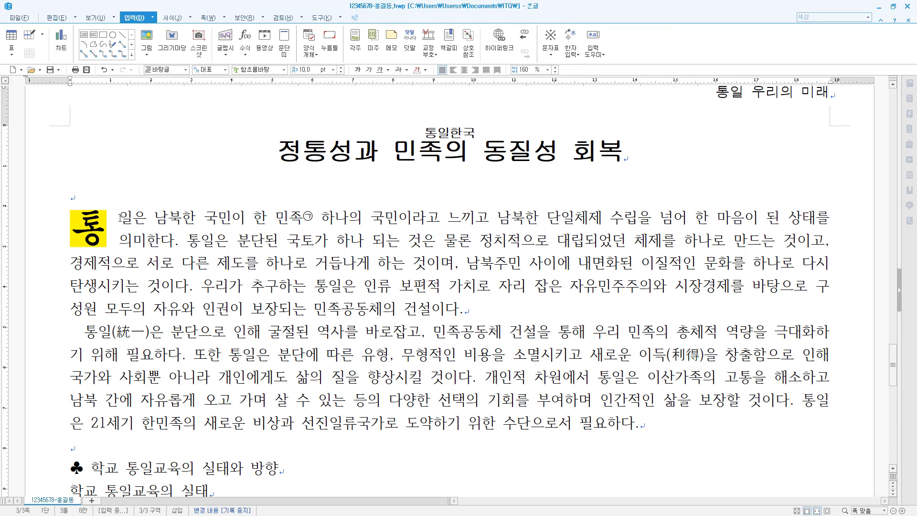
left_click(147, 37)
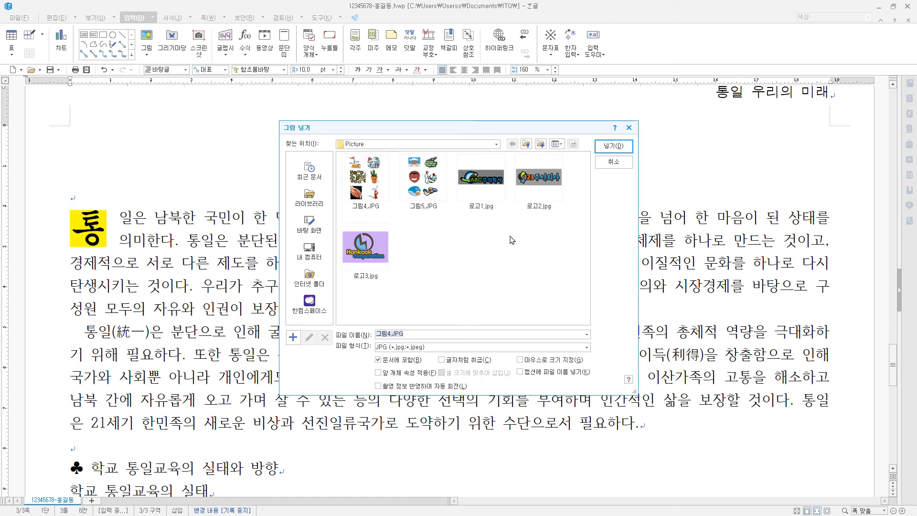
left_click(365, 179)
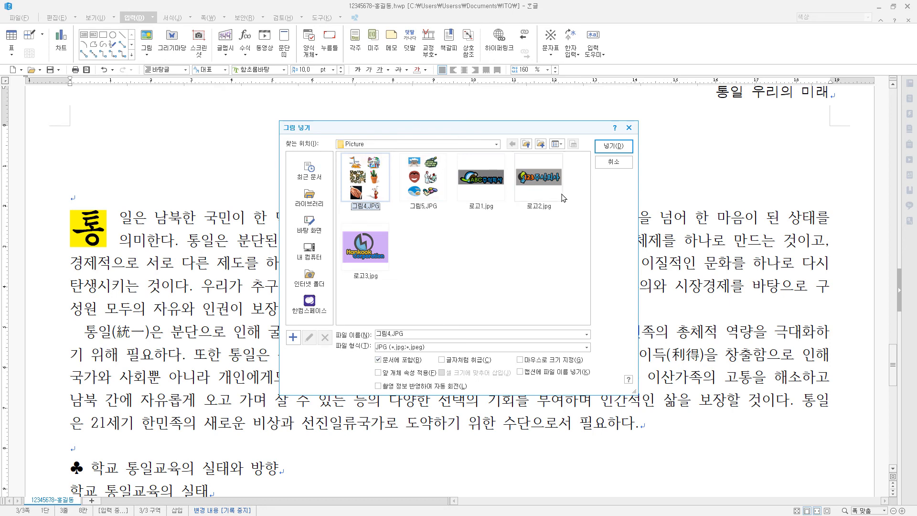
left_click(613, 146)
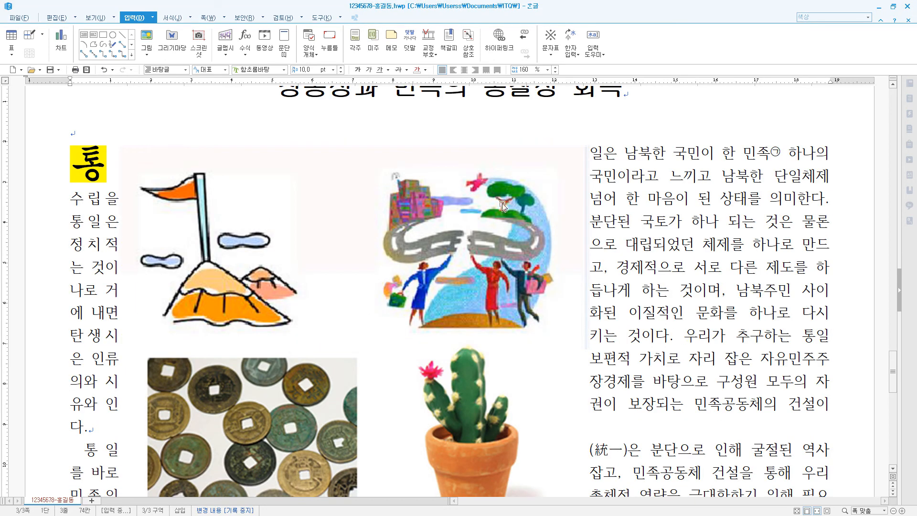
Crop the inserted picture down to the handshake image, about 42 × 50 mm
left_click(503, 207)
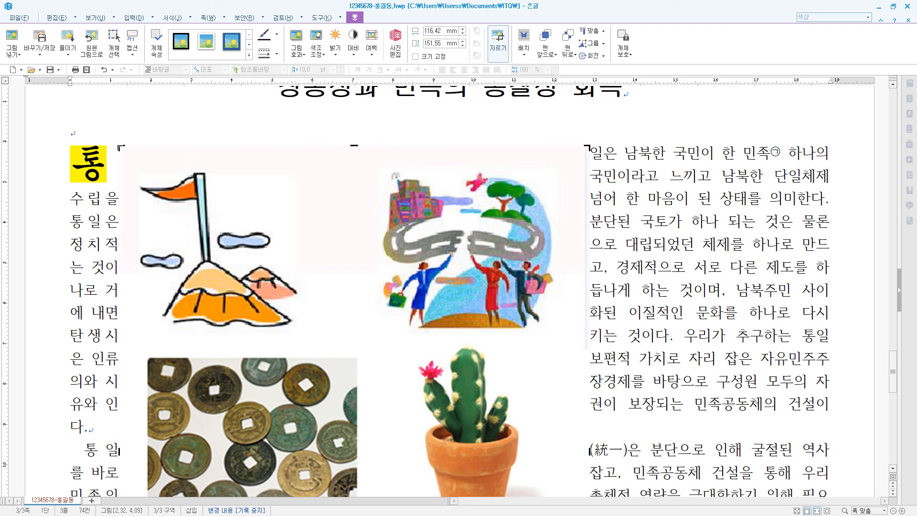
left_click_drag(121, 147, 156, 419)
scroll(344, 434, "down", 5)
left_click_drag(587, 430, 332, 432)
scroll(332, 432, "up", 5)
left_click_drag(331, 286, 329, 427)
scroll(329, 427, "down", 5)
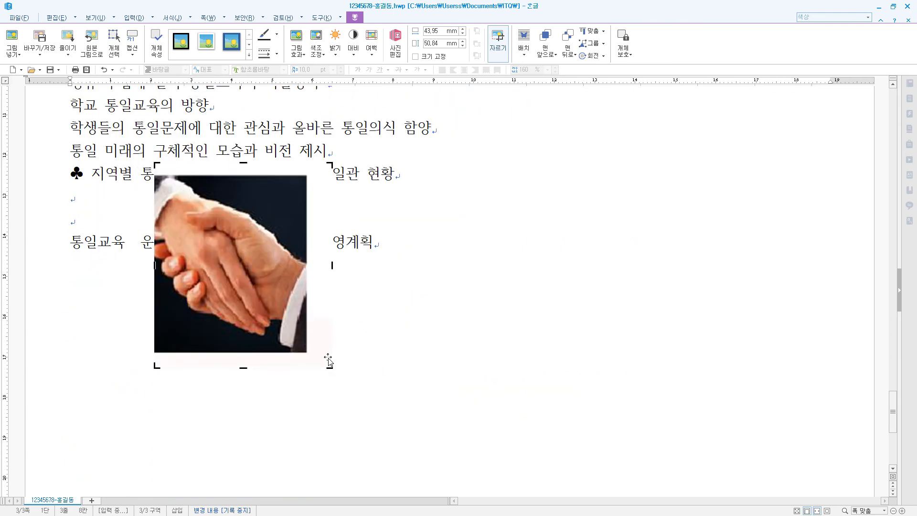
left_click_drag(328, 365, 324, 363)
left_click_drag(324, 264, 325, 264)
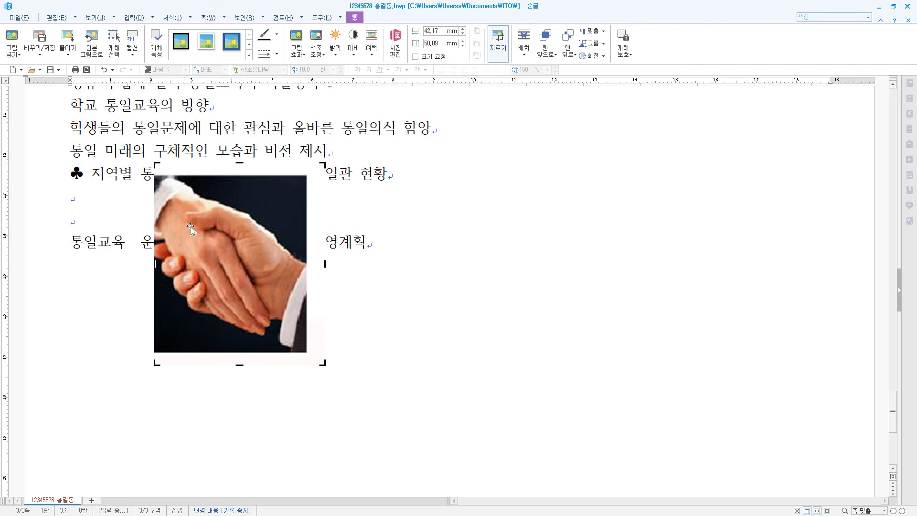
Set the handshake picture's size to 40 × 40 mm and its left outer margin to 2 mm
right_click(253, 195)
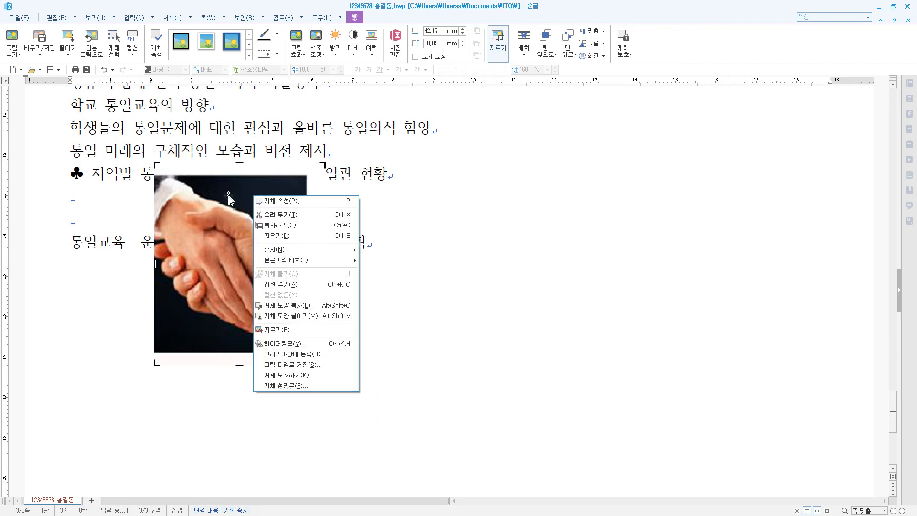
left_click(229, 196)
double_click(238, 232)
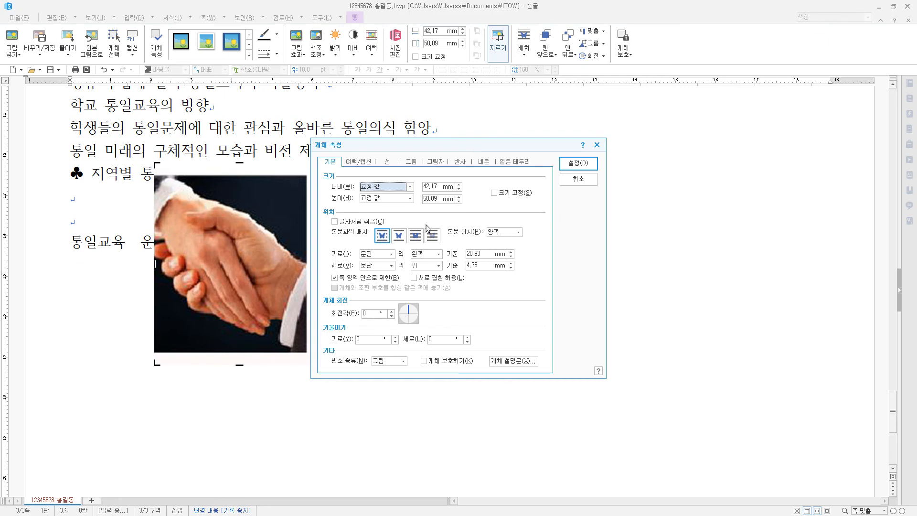
key("Tab")
type("40")
key("Tab")
key("Tab")
type("4")
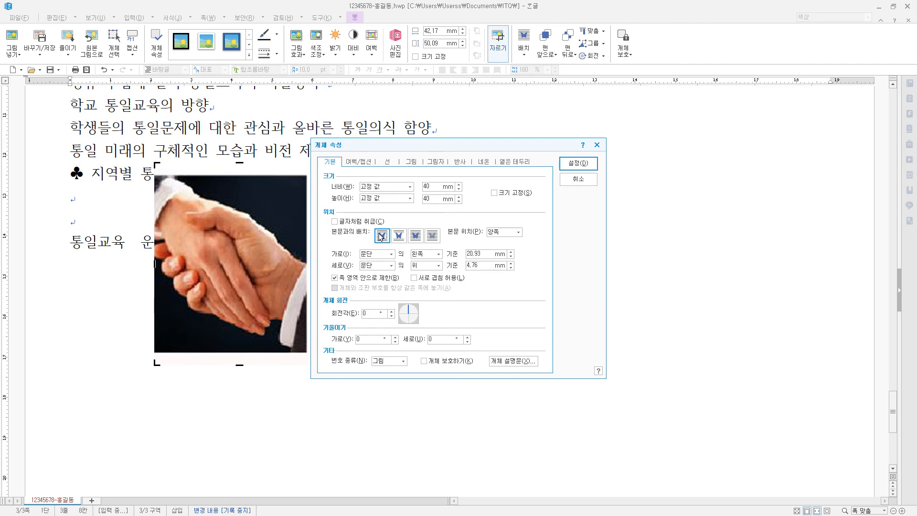
left_click(367, 164)
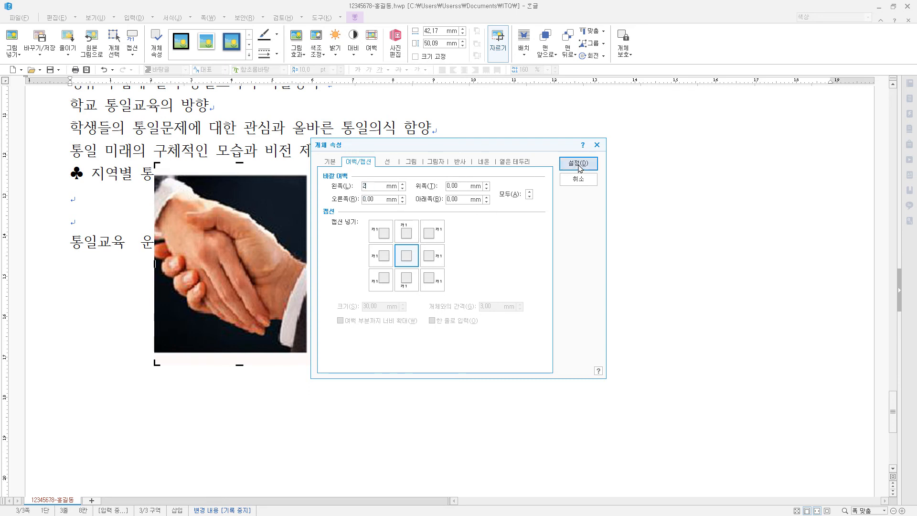
left_click(579, 164)
Move the handshake picture up to the right end of the first body paragraph, level with its first line
left_click_drag(258, 267, 553, 143)
scroll(548, 274, "up", 5)
left_click_drag(557, 408, 803, 131)
scroll(793, 158, "up", 3)
left_click_drag(733, 292, 747, 274)
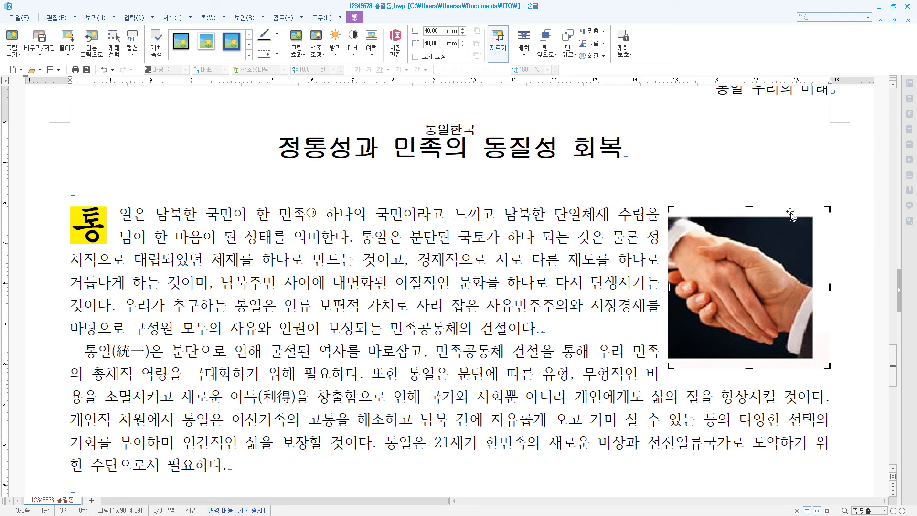
key("ctrl+z")
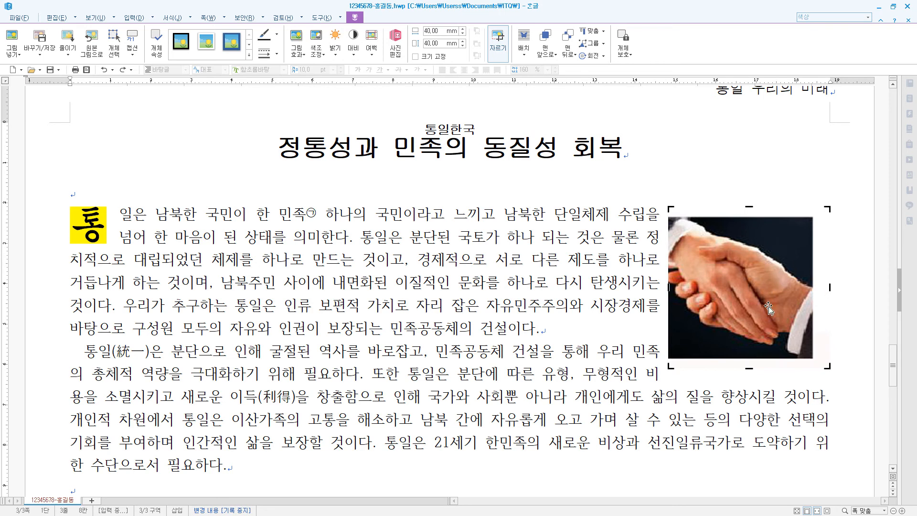
Trim the picture's right edge slightly and reset its width to 40 mm with the size locked (크기 고정)
left_click_drag(829, 286, 823, 287)
double_click(824, 286)
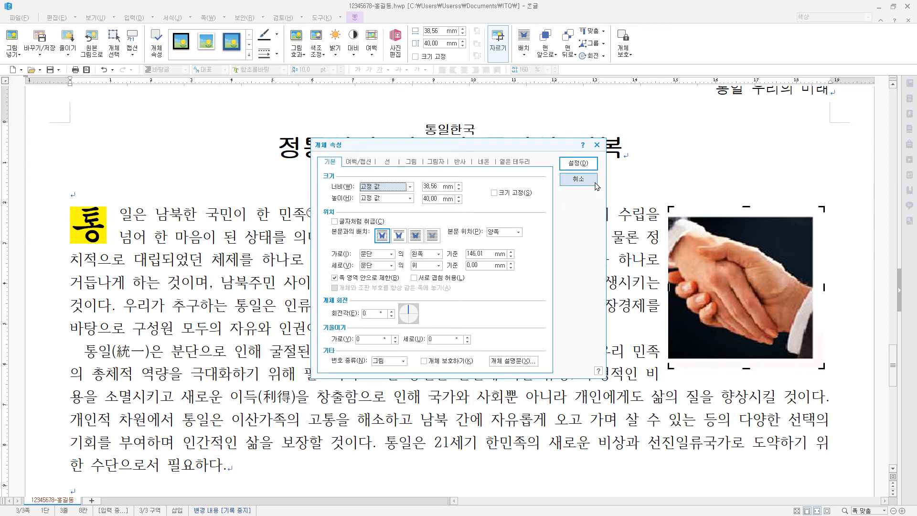
left_click(577, 182)
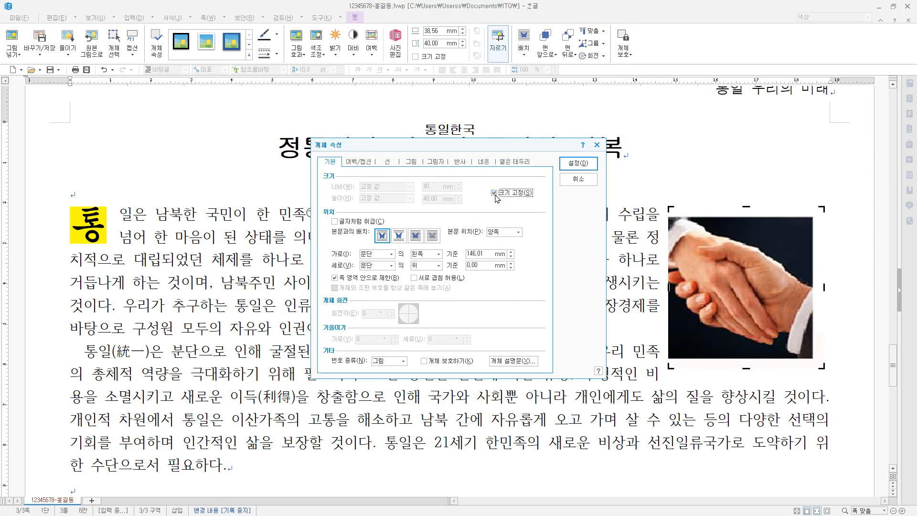
left_click(495, 193)
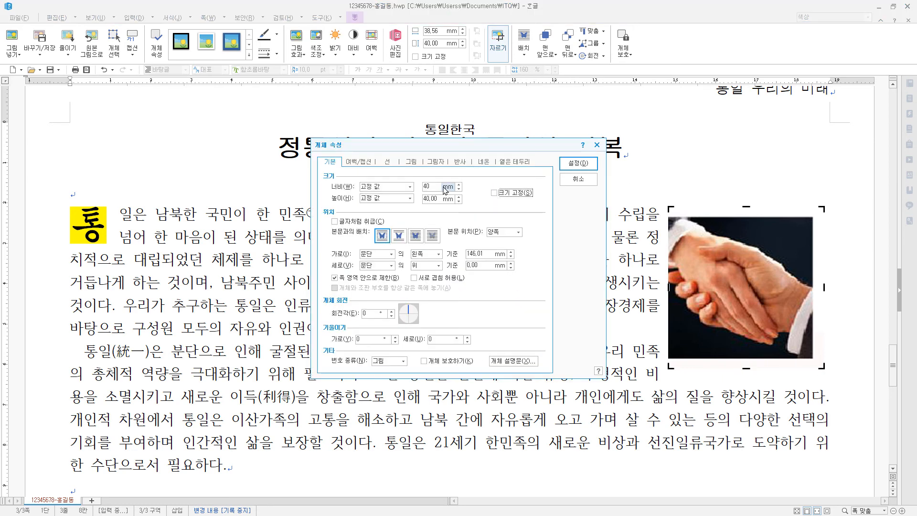
left_click(494, 193)
left_click(578, 163)
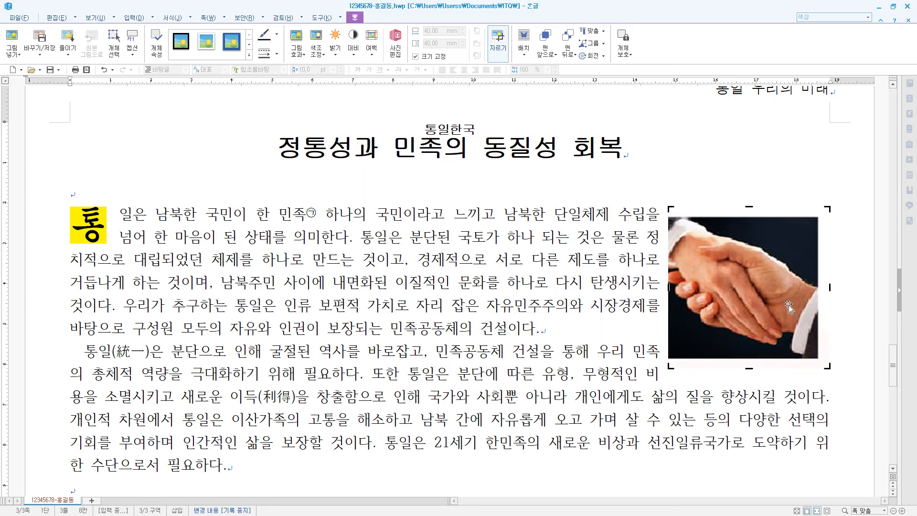
Nudge the handshake picture slightly to the left beside the first body paragraph
left_click(528, 463)
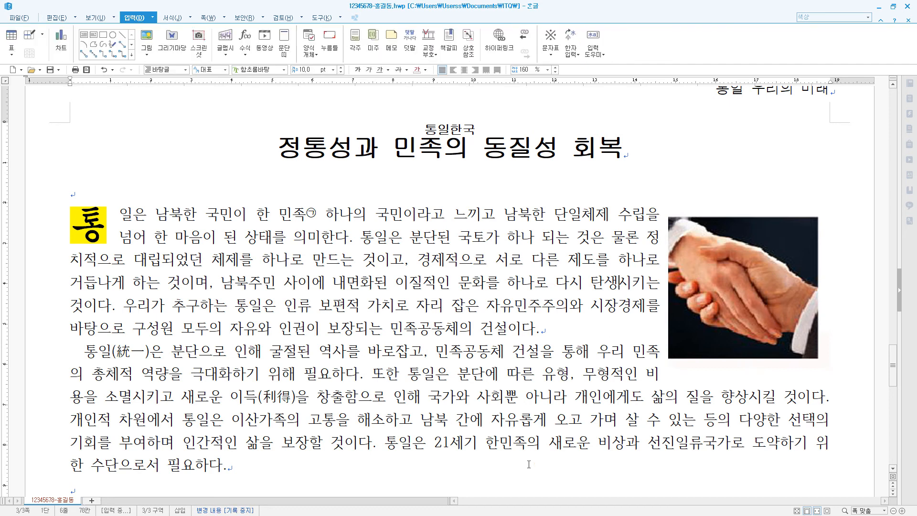
left_click(727, 306)
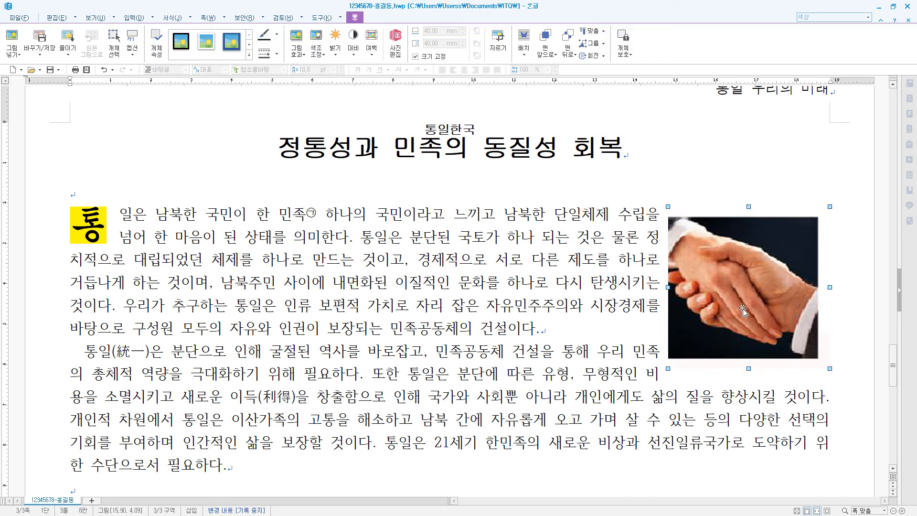
key("Left")
key("Left")
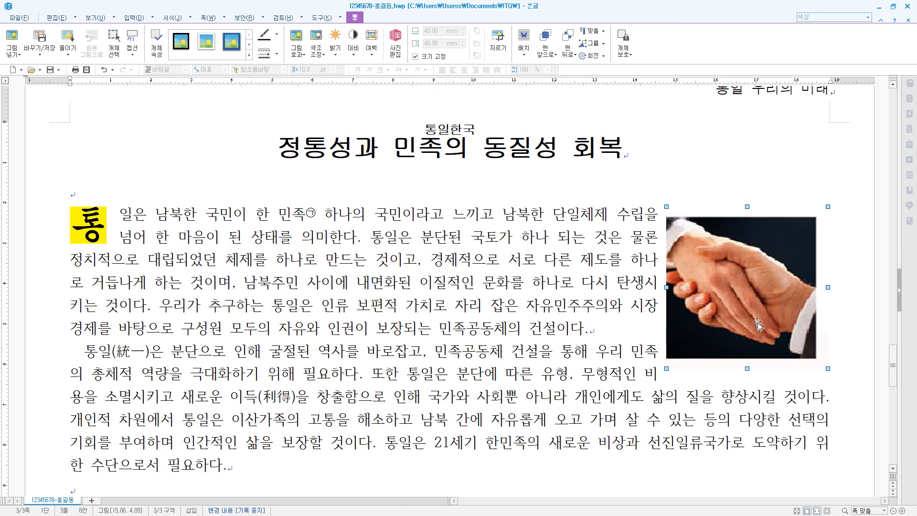
double_click(746, 255)
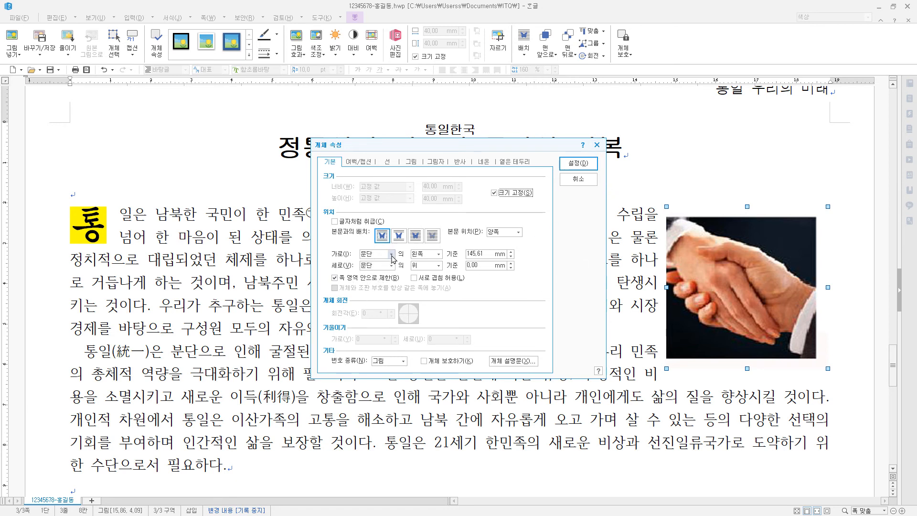
left_click(391, 257)
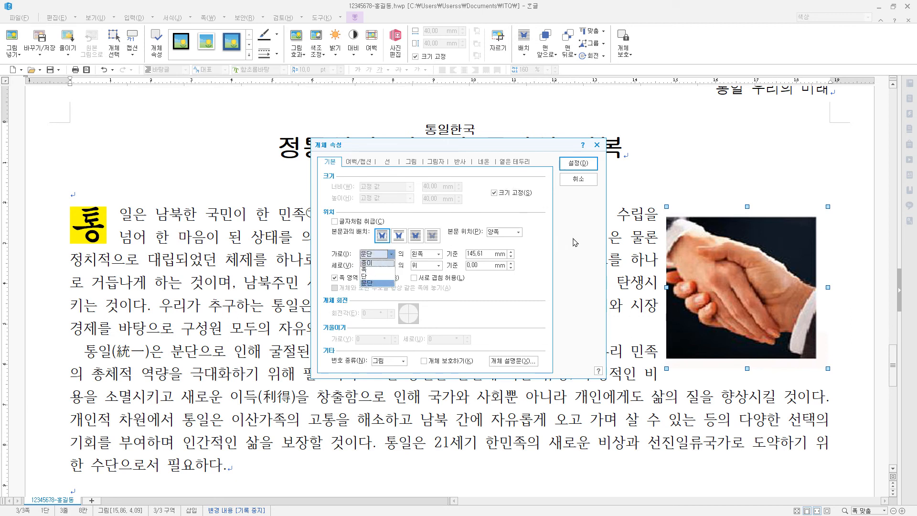
left_click(575, 242)
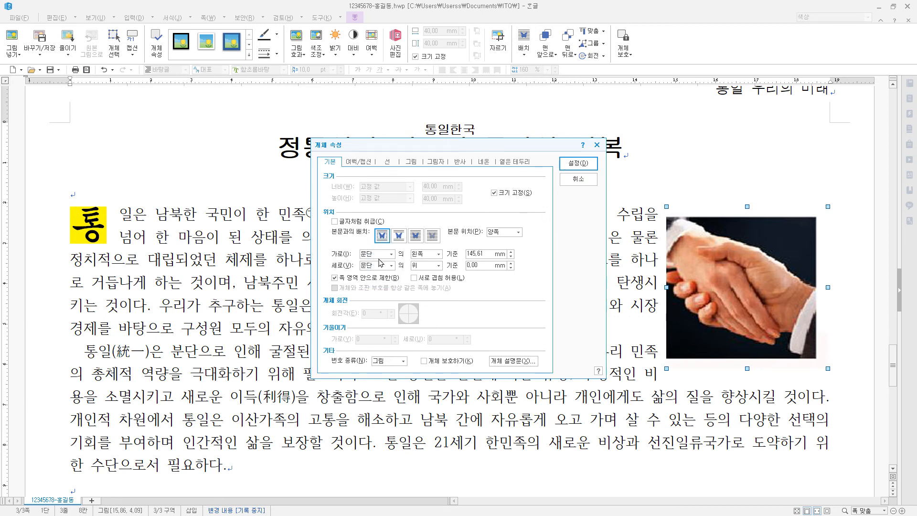
left_click(596, 145)
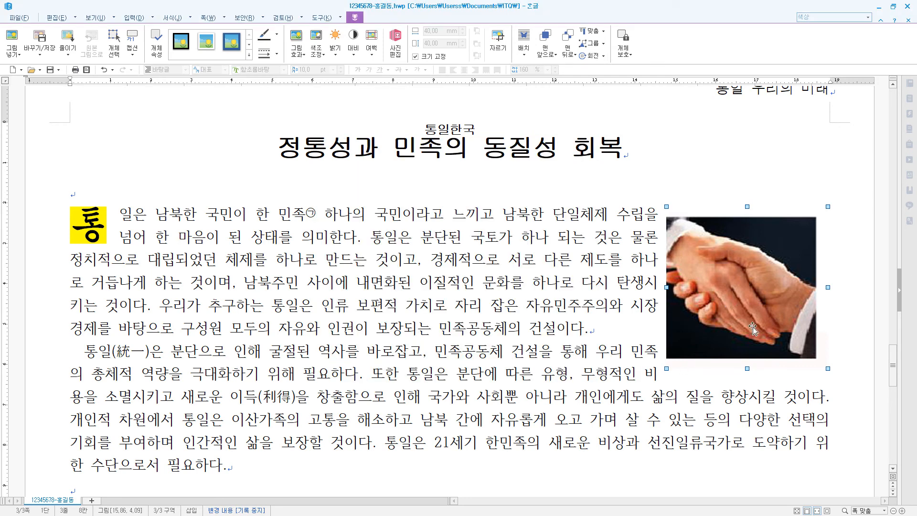
Nudge the handshake picture slightly down and remove its size lock (크기 고정)
key("Down")
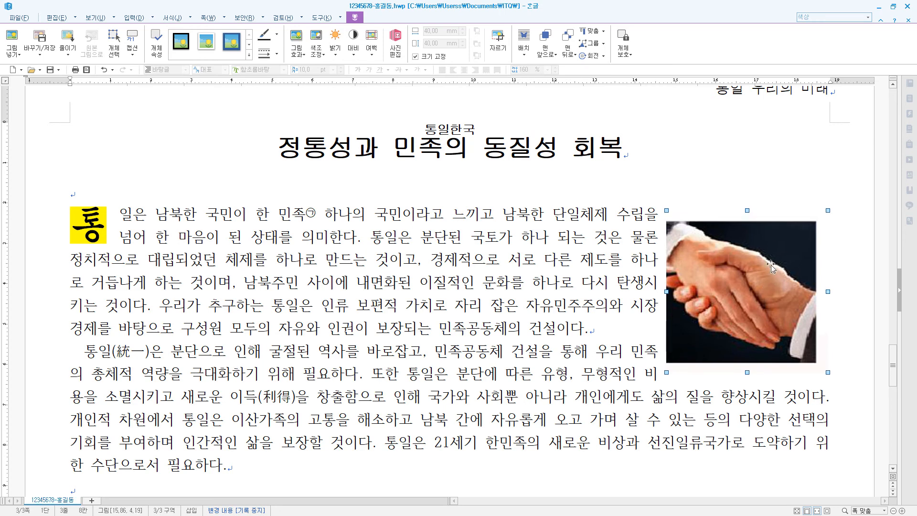
double_click(717, 314)
left_click(565, 186)
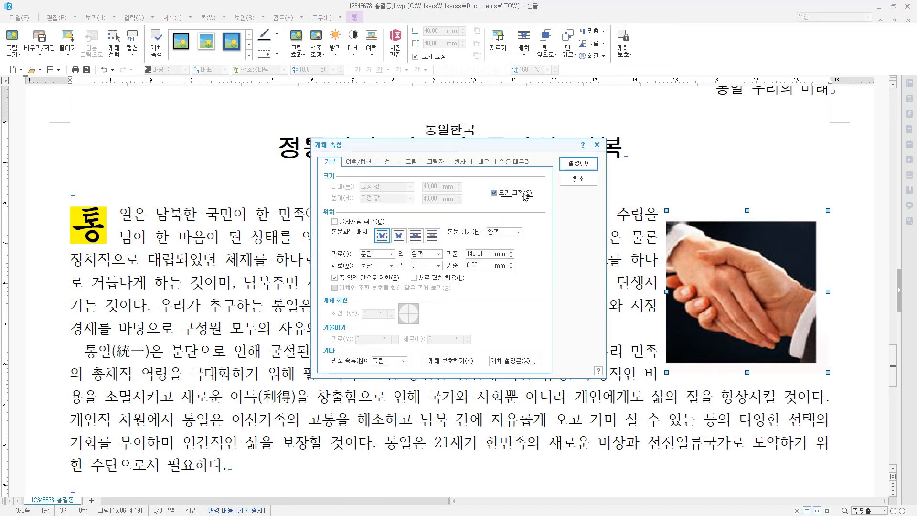
left_click(525, 194)
left_click(578, 163)
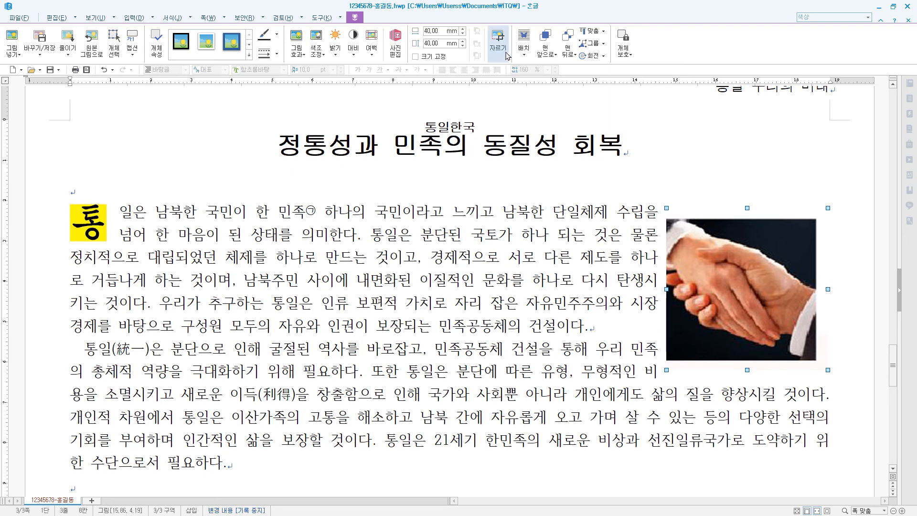
Crop the pale margins off the handshake picture's top and bottom edges, leaving it about 35 mm high
left_click(507, 56)
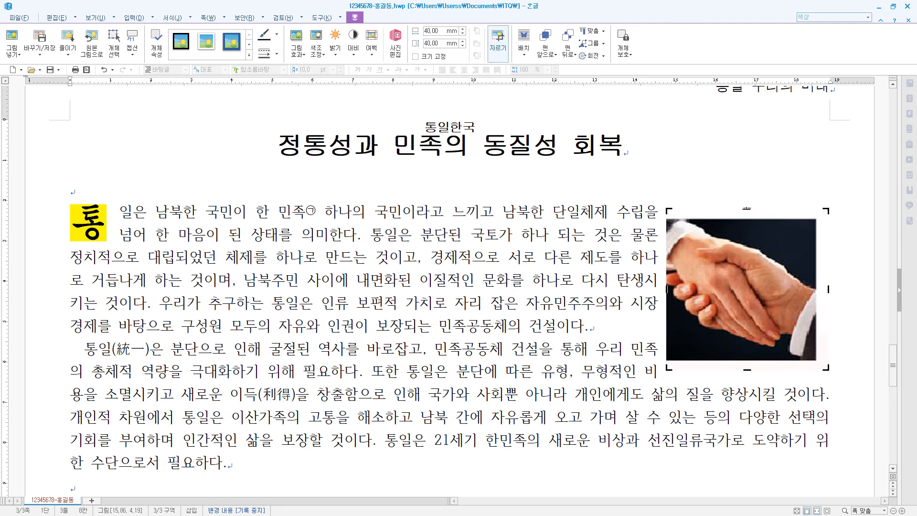
left_click_drag(746, 208, 746, 219)
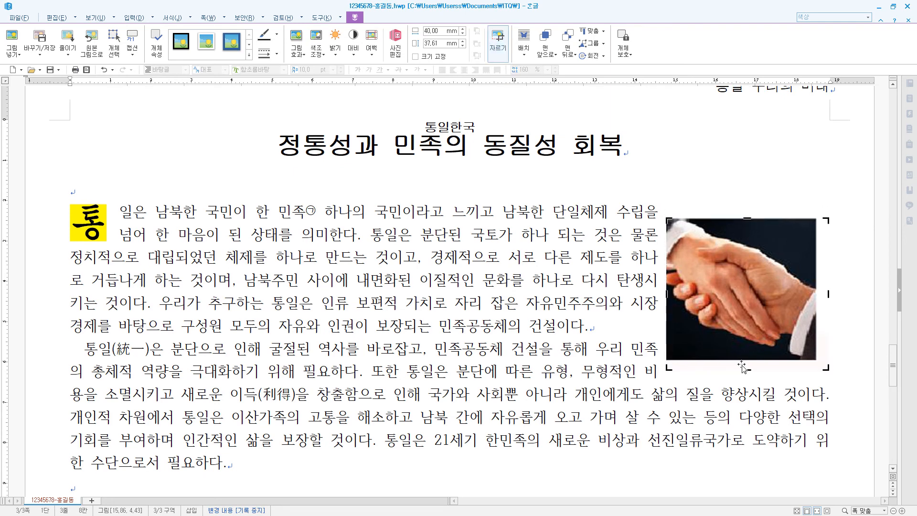
left_click_drag(746, 369, 747, 358)
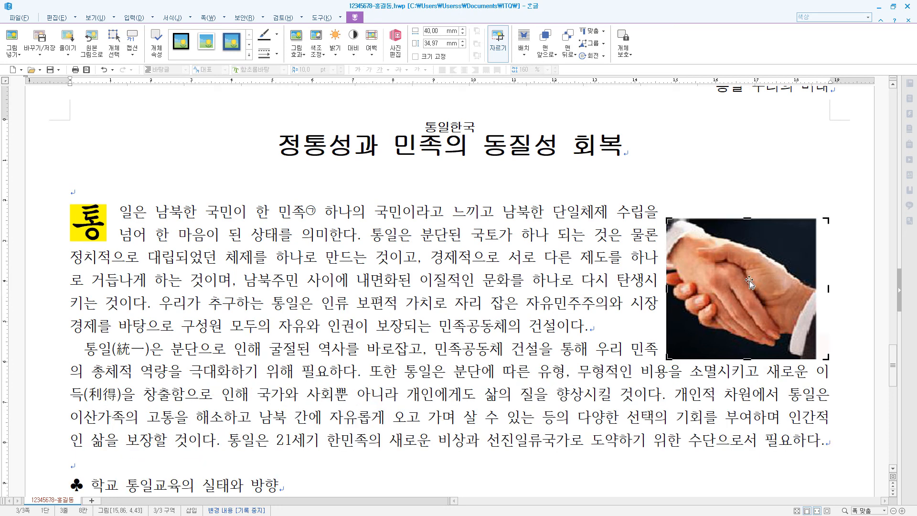
Set the handshake picture's height to 40 mm with the size locked (크기 고정) and nudge it beside the first body paragraph
key("p")
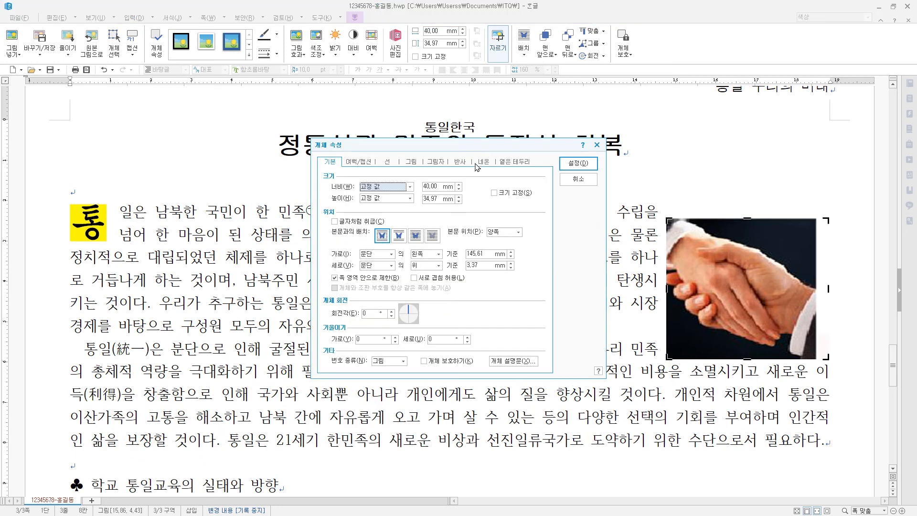
key("Tab")
key("Tab")
key("Tab")
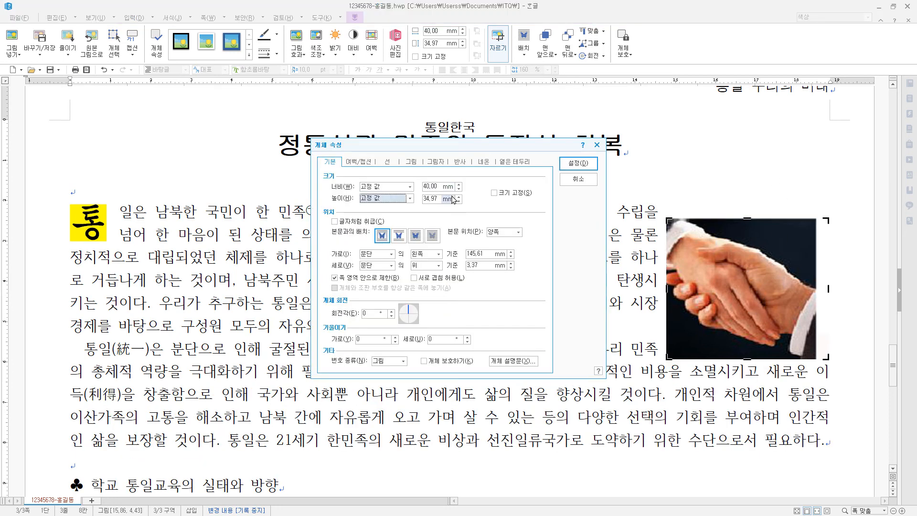
type("40")
left_click(494, 192)
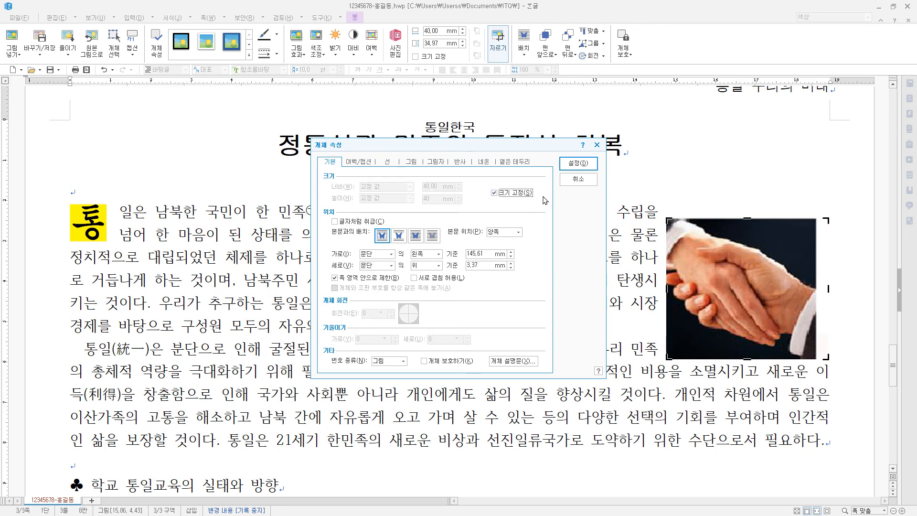
left_click(577, 163)
left_click(733, 257)
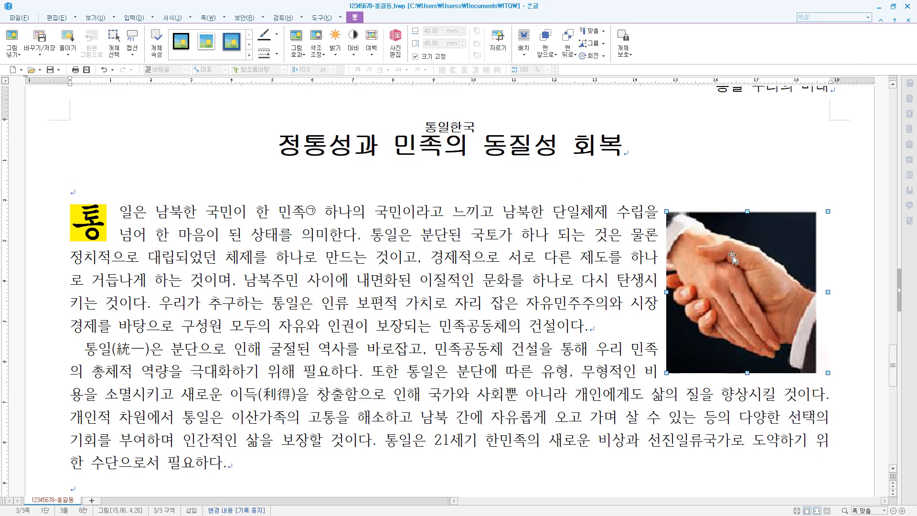
left_click_drag(733, 254, 733, 265)
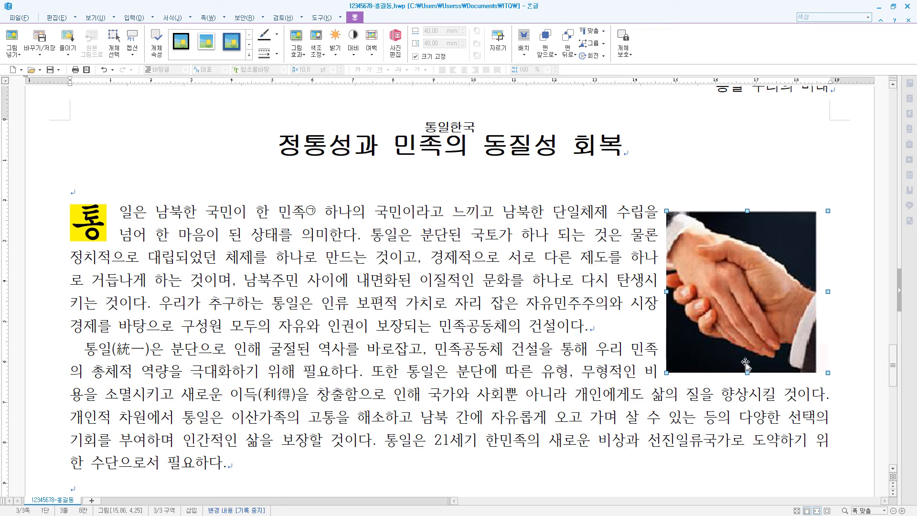
Insert an empty line between "통일 미래의 구체적인 모습과 비전 제시" and the heading "♣ 지역별 통일관 현황"
scroll(745, 336, "down", 3)
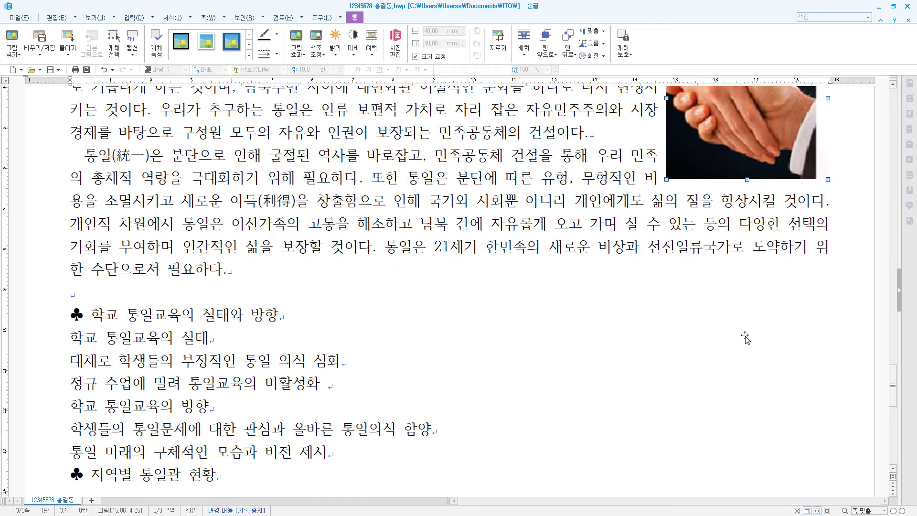
scroll(304, 359, "down", 1)
left_click(92, 410)
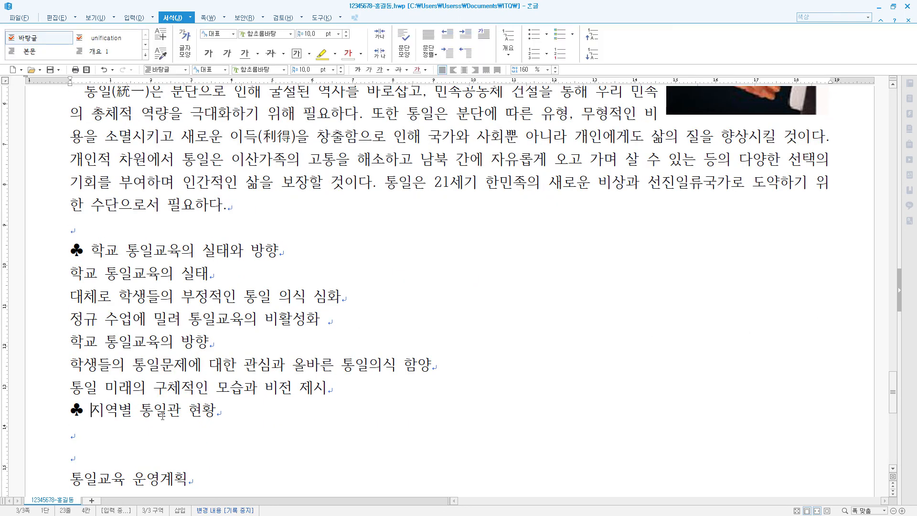
left_click(369, 381)
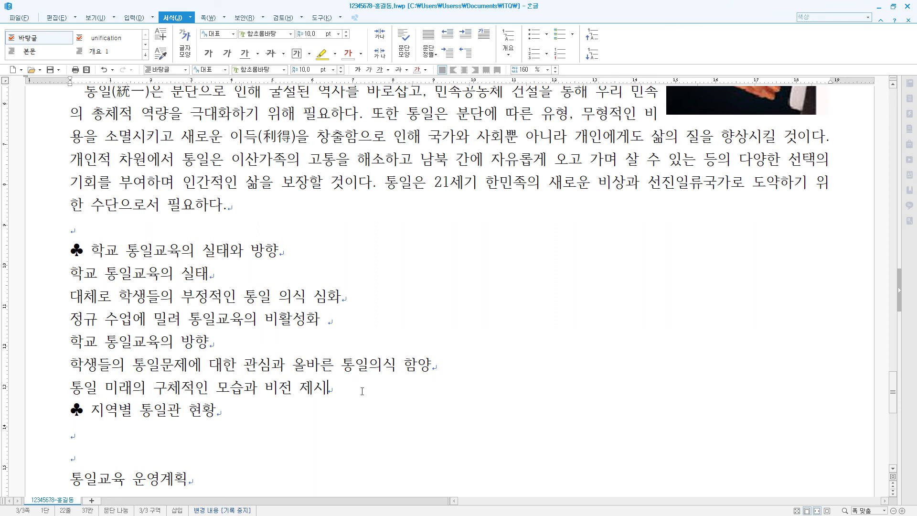
key("Return")
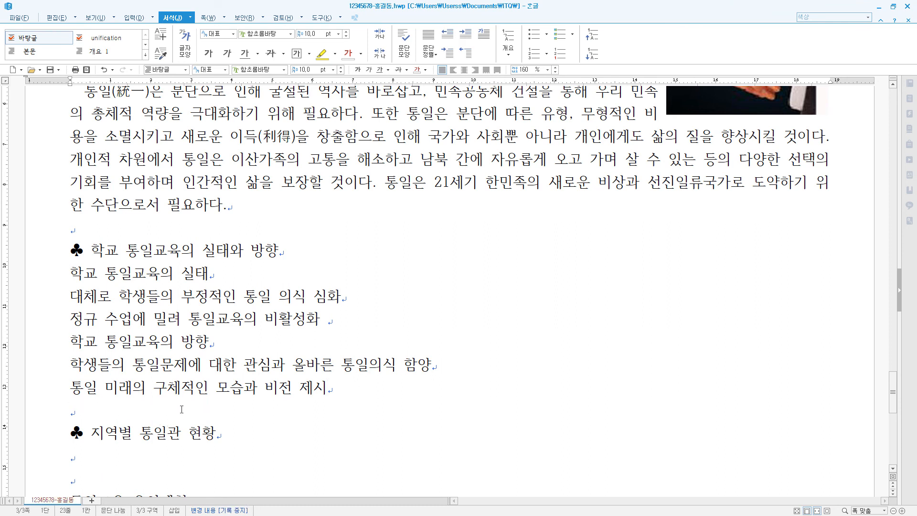
Format the heading "♣ 학교 통일교육의 실태와 방향" in 궁서 at 18 pt
left_click(293, 254)
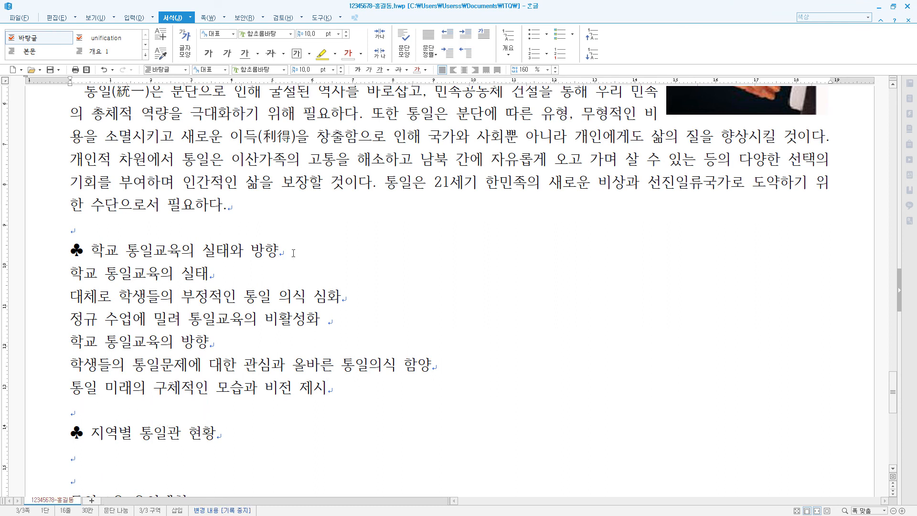
left_click_drag(293, 253, 69, 249)
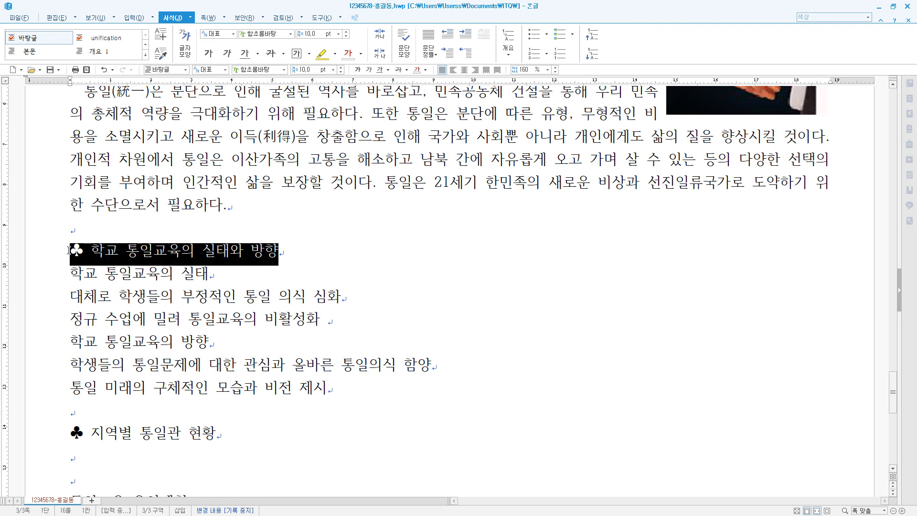
left_click(284, 70)
left_click(275, 84)
left_click(322, 71)
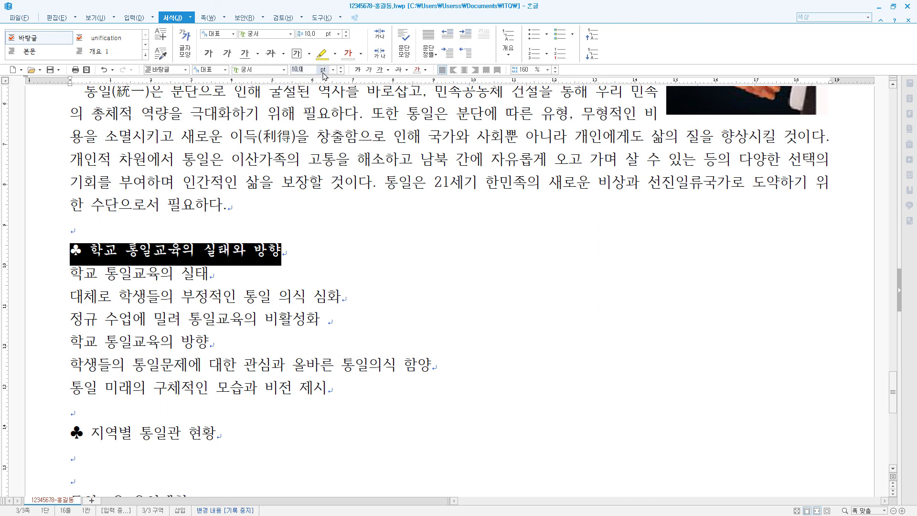
type("18")
key("Return")
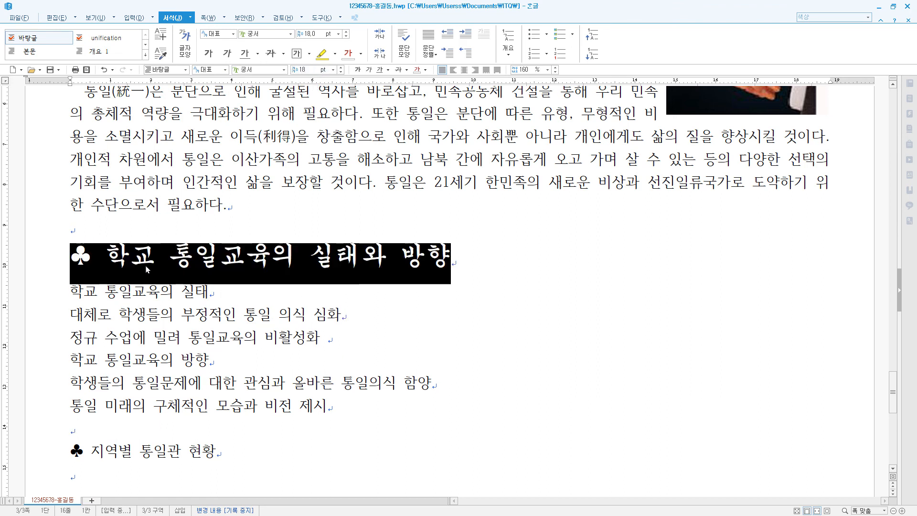
Give the heading text "학교 통일교육의 실태와 방향", without the ♣, a white font colour and blue shading (음영 색)
left_click(128, 262)
left_click_drag(106, 261, 55, 254)
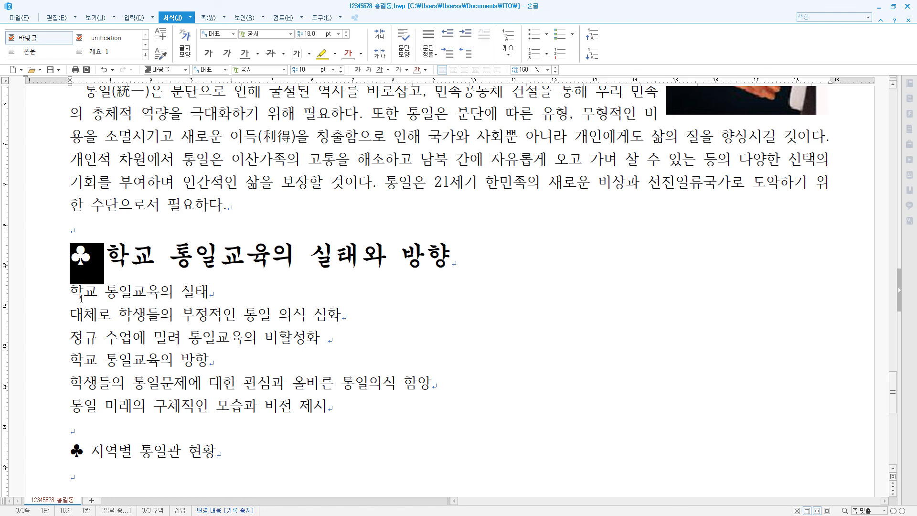
left_click(113, 257)
left_click_drag(115, 253, 444, 258)
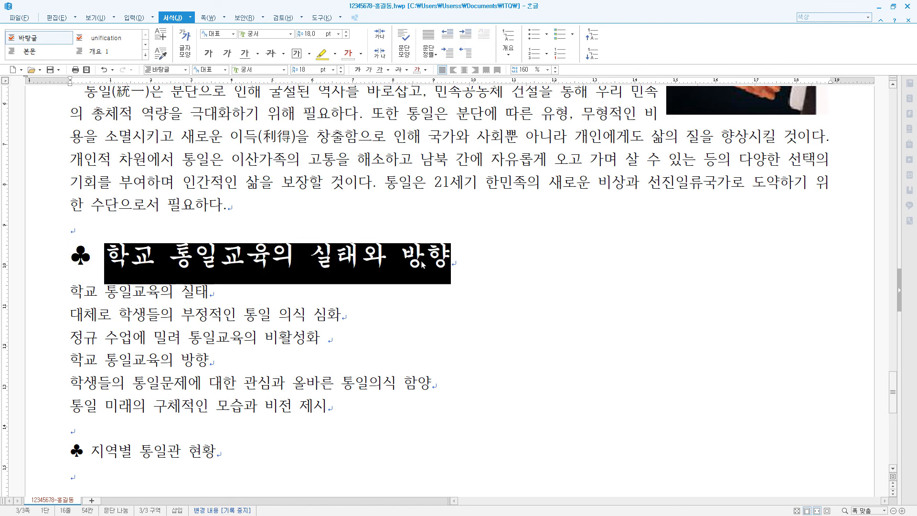
right_click(439, 260)
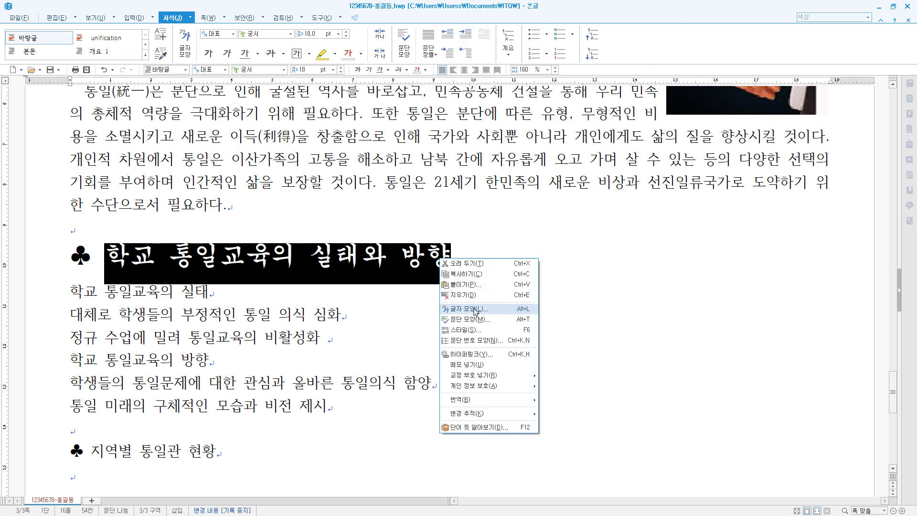
left_click(475, 310)
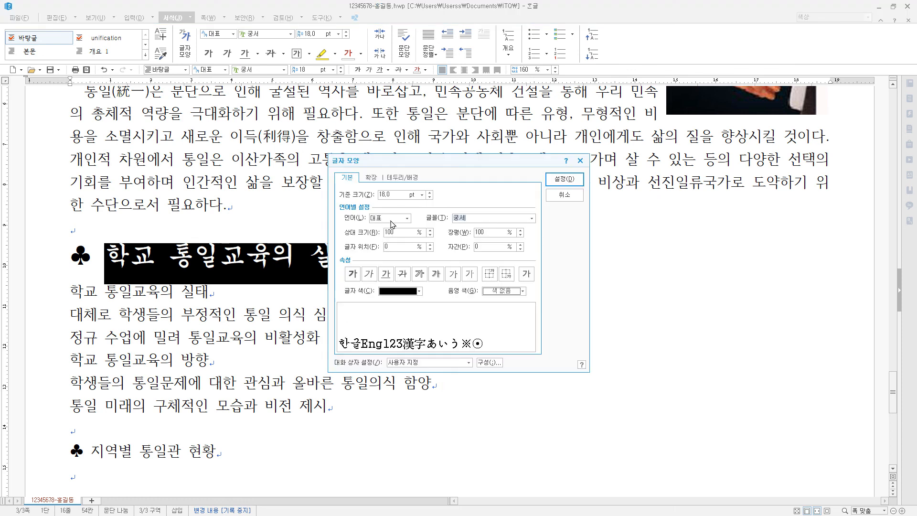
left_click(399, 290)
left_click(383, 377)
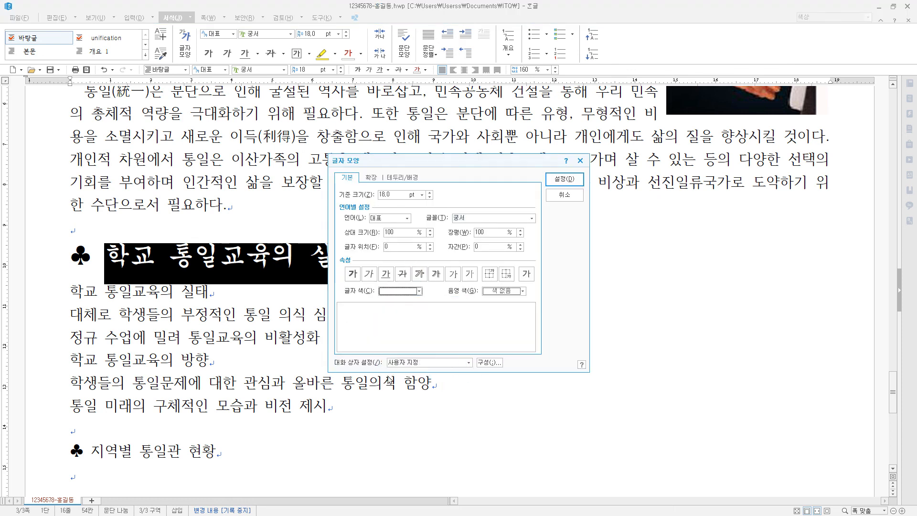
left_click(505, 290)
left_click(510, 316)
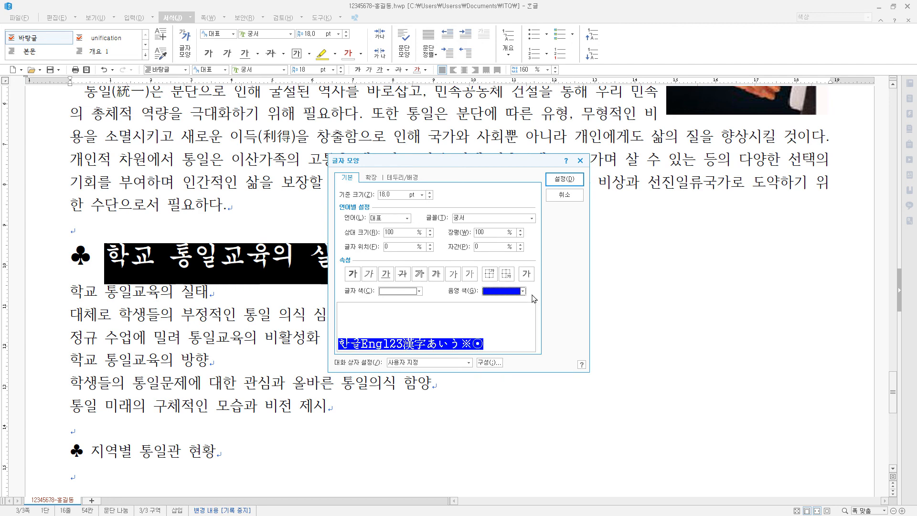
left_click(564, 179)
Format the heading "♣ 지역별 통일관 현황" in 궁서 at 18 pt and italicize its text without the ♣
scroll(354, 345, "down", 1)
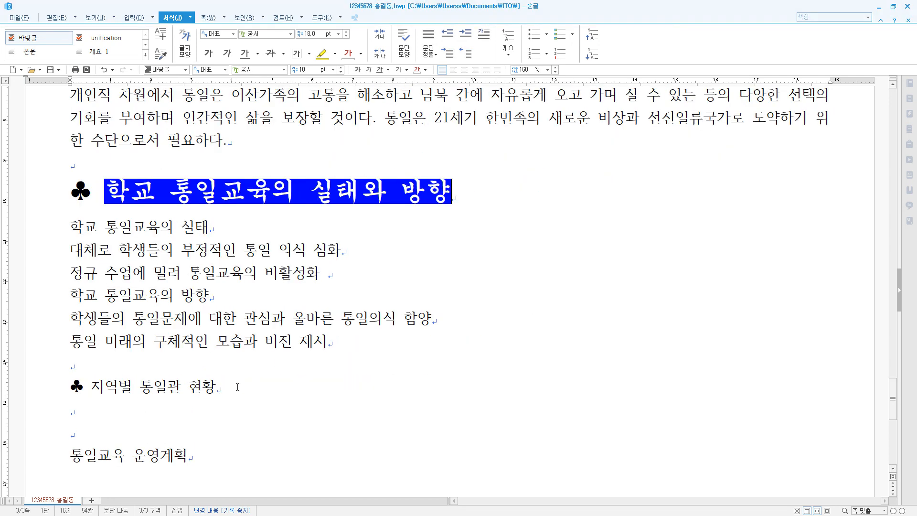
left_click_drag(238, 386, 58, 390)
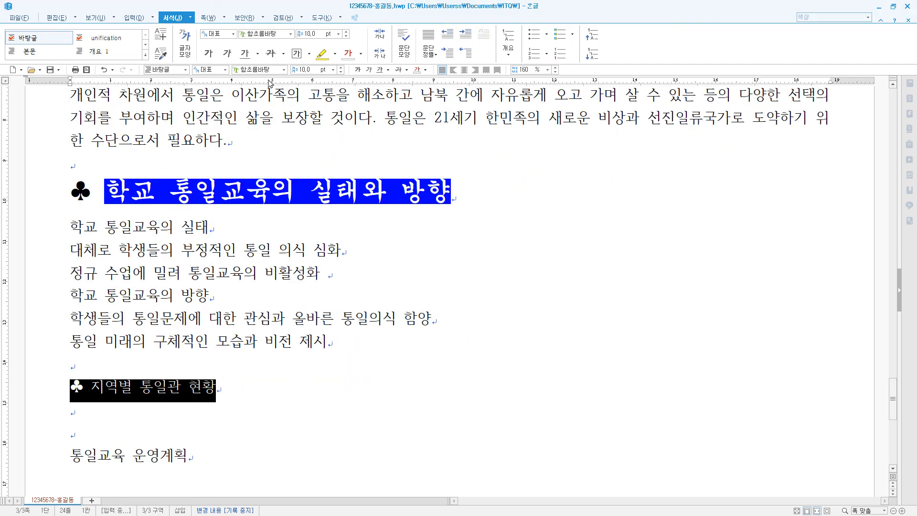
left_click(282, 72)
left_click(278, 85)
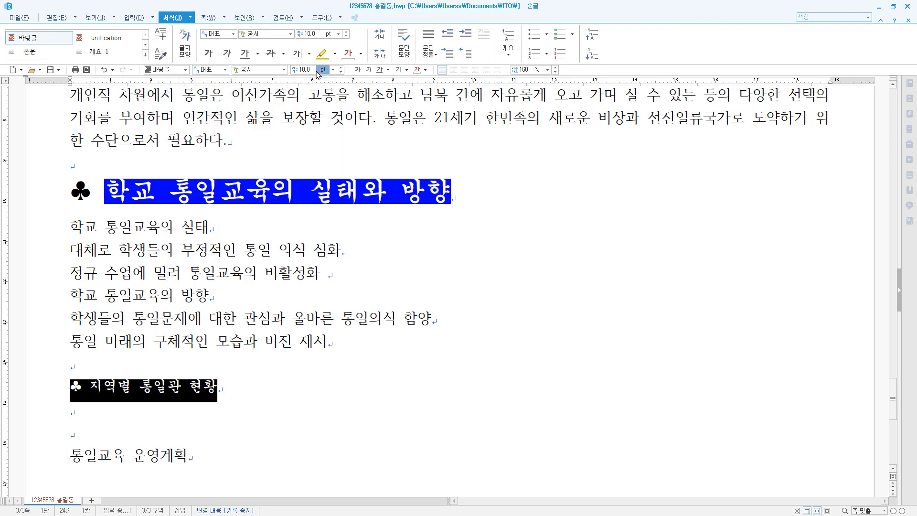
left_click(313, 69)
type("18")
key("Return")
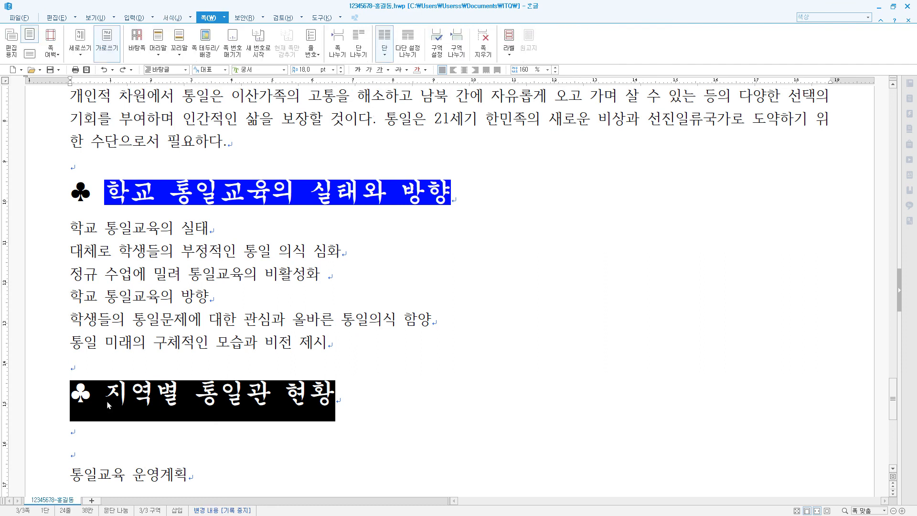
left_click_drag(105, 395, 335, 395)
left_click(369, 70)
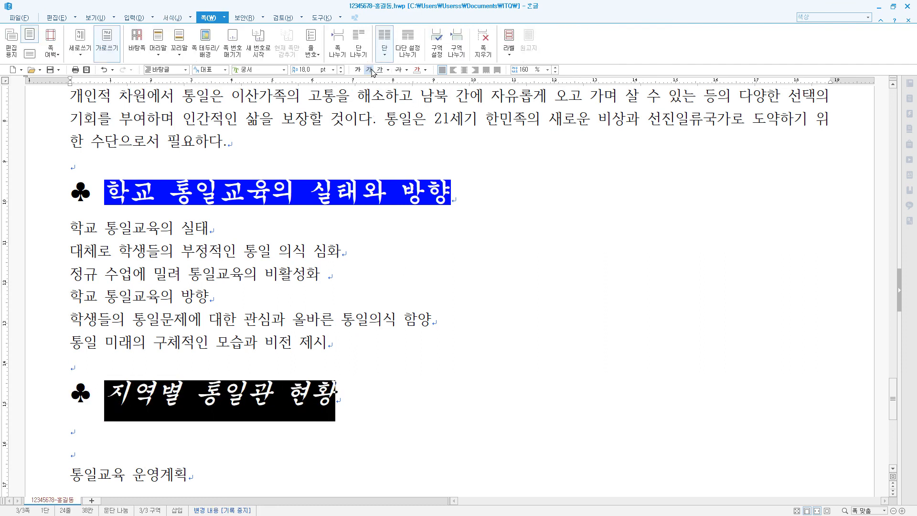
Add open-circle emphasis marks (강조점) above "지역별" in the second ♣ heading
left_click_drag(106, 396, 180, 393)
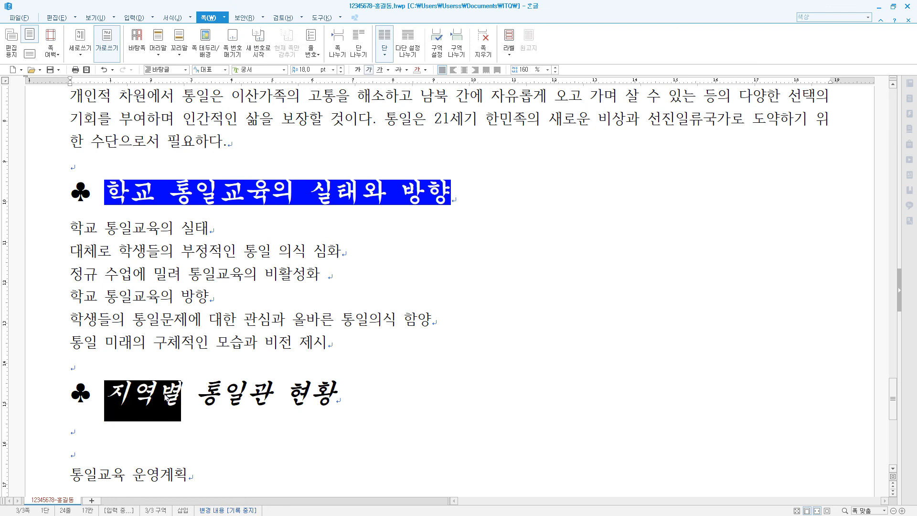
right_click(164, 392)
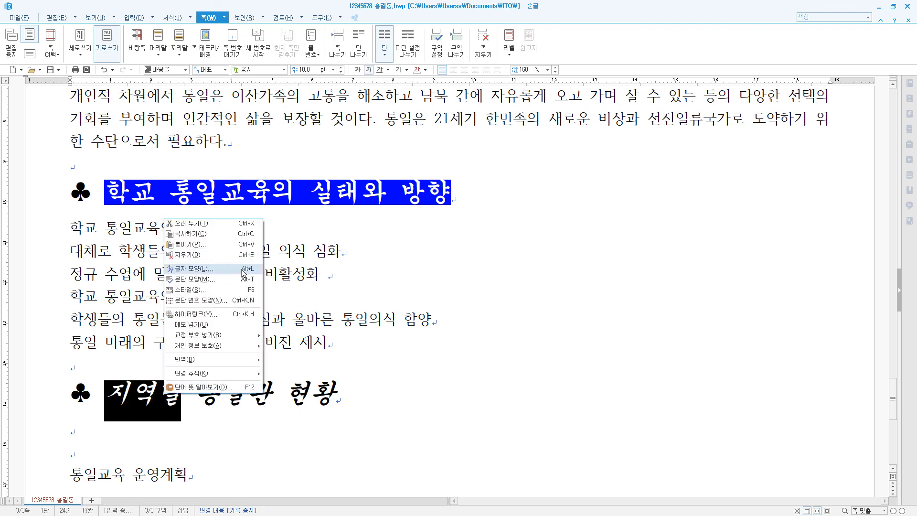
left_click(243, 269)
left_click(370, 177)
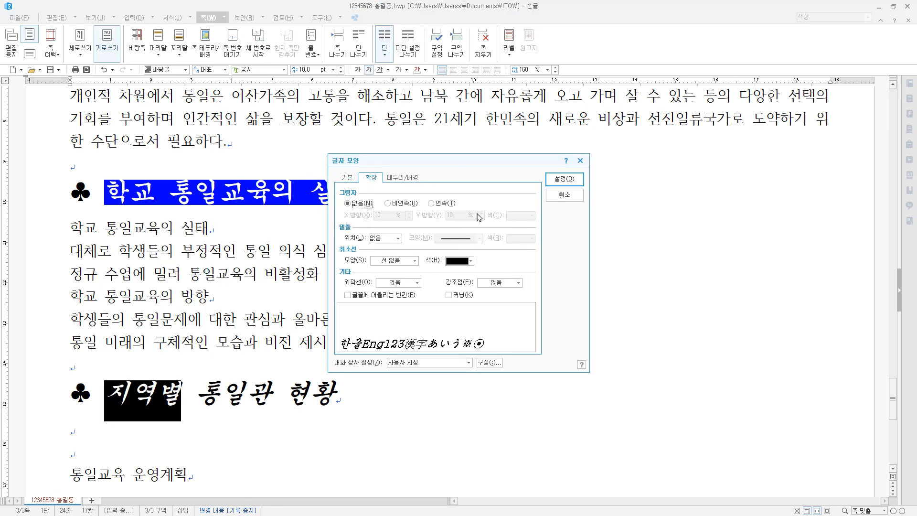
left_click(501, 286)
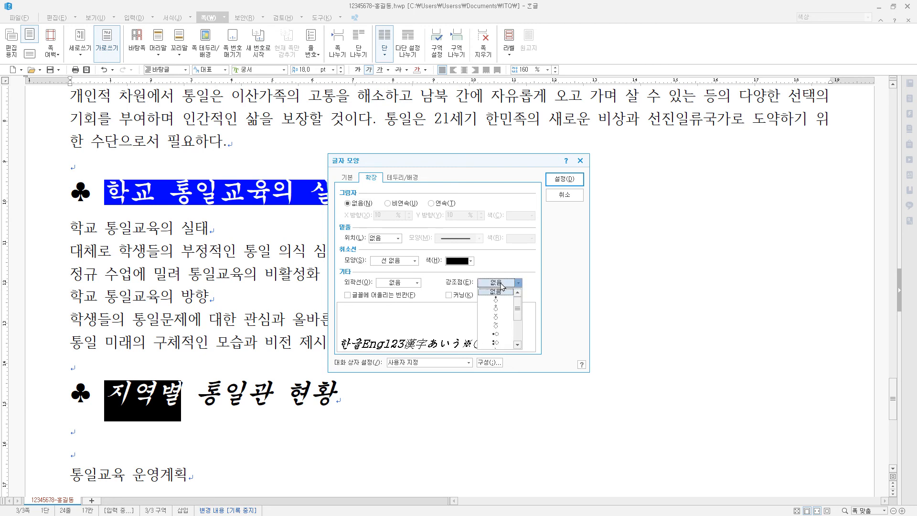
left_click(503, 309)
left_click(565, 179)
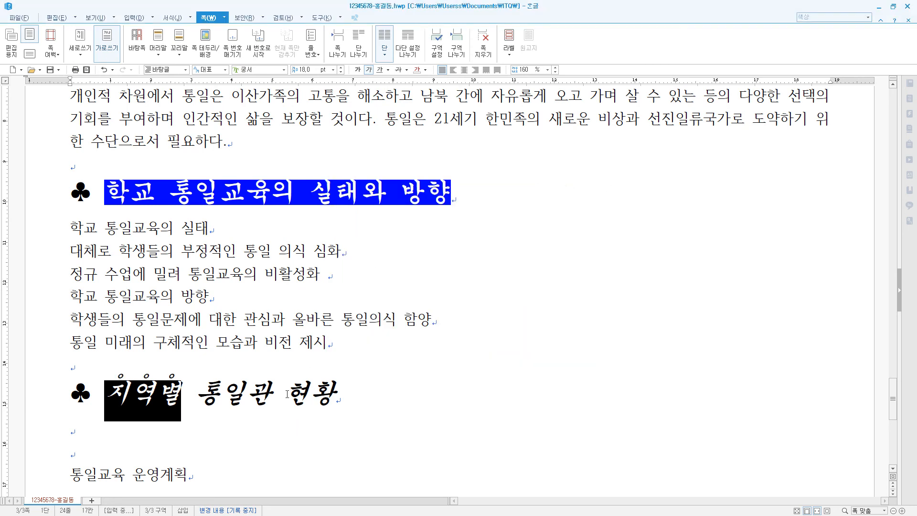
Add open-circle emphasis marks (강조점) above "현황" in the second ♣ heading
left_click_drag(287, 394, 336, 394)
right_click(324, 395)
left_click(396, 285)
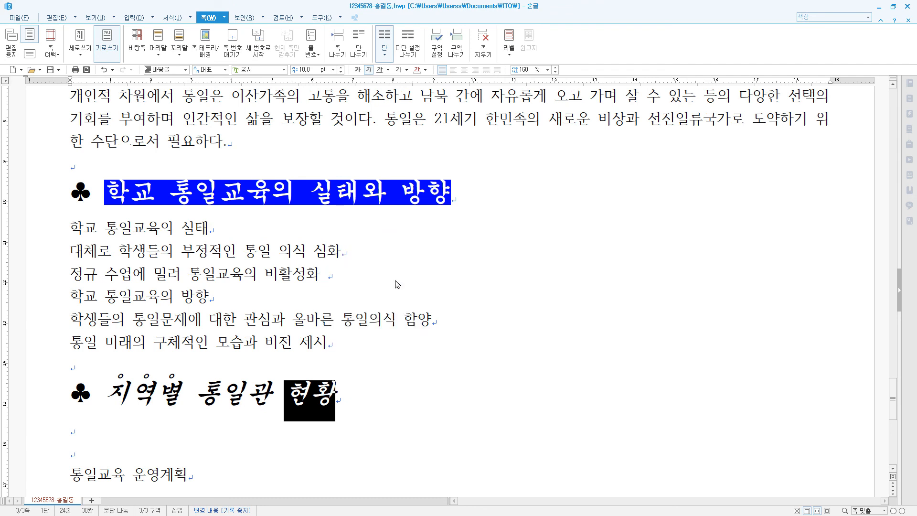
left_click(501, 286)
left_click(497, 305)
left_click(564, 179)
Set the line spacing of the six lines from "학교 통일교육의 실태" to "통일 미래의 구체적인 모습과 비전 제시" to 180%
left_click_drag(341, 343, 41, 240)
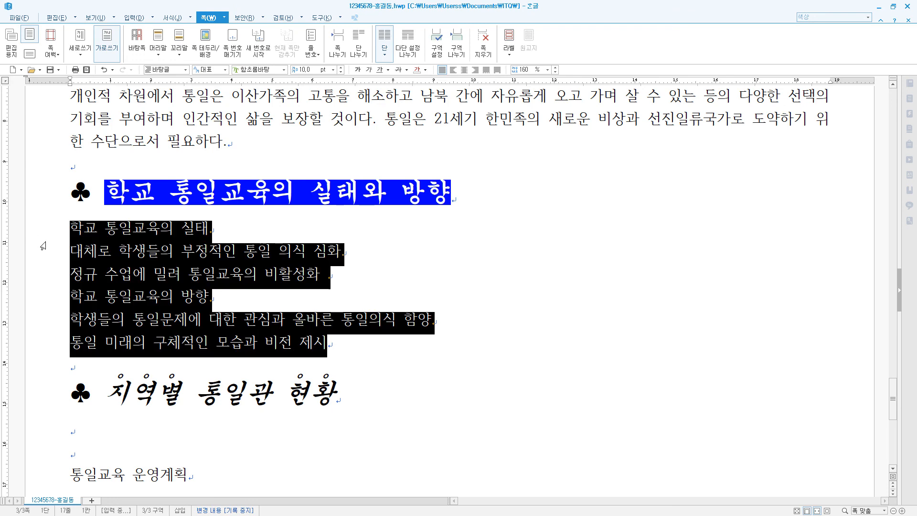
left_click(548, 69)
left_click(530, 98)
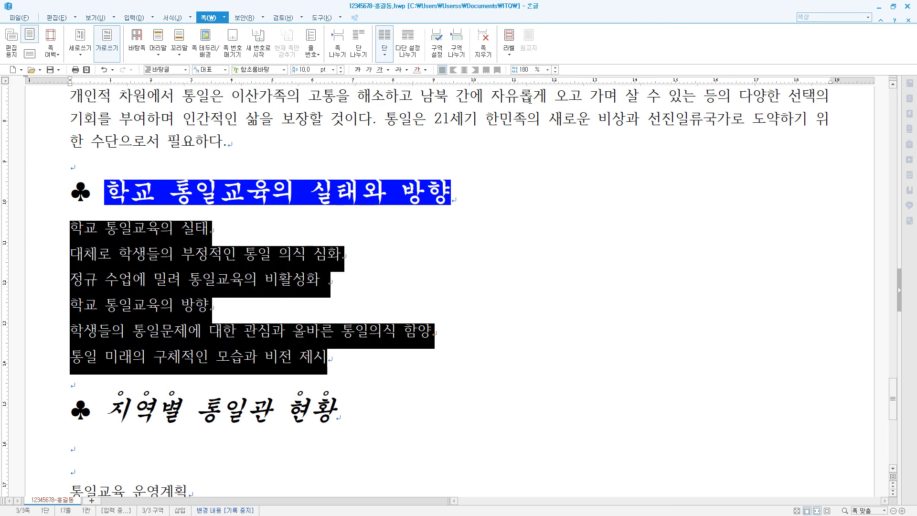
Apply the 가./㉠/1)/가) paragraph numbering to the six selected lines, customizing level 1 with a 20 pt width adjustment and 오른쪽 alignment
right_click(218, 276)
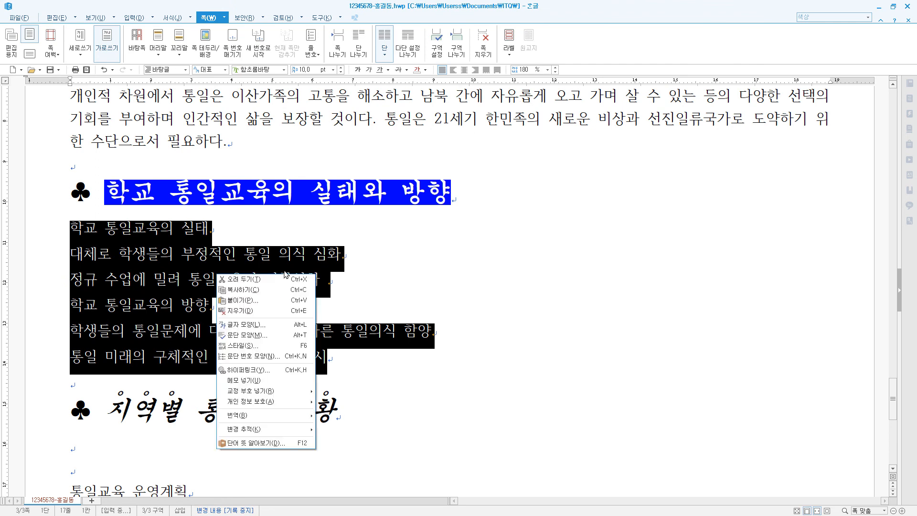
left_click(267, 356)
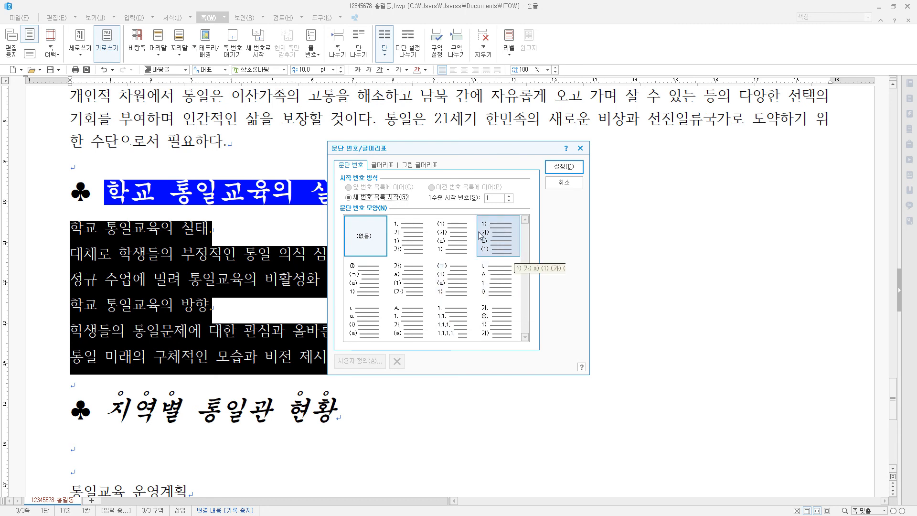
left_click(500, 324)
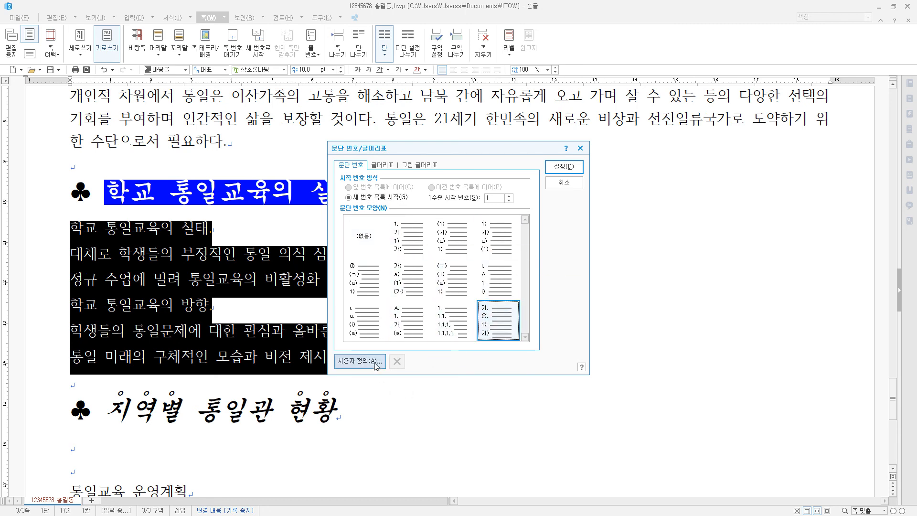
left_click(360, 361)
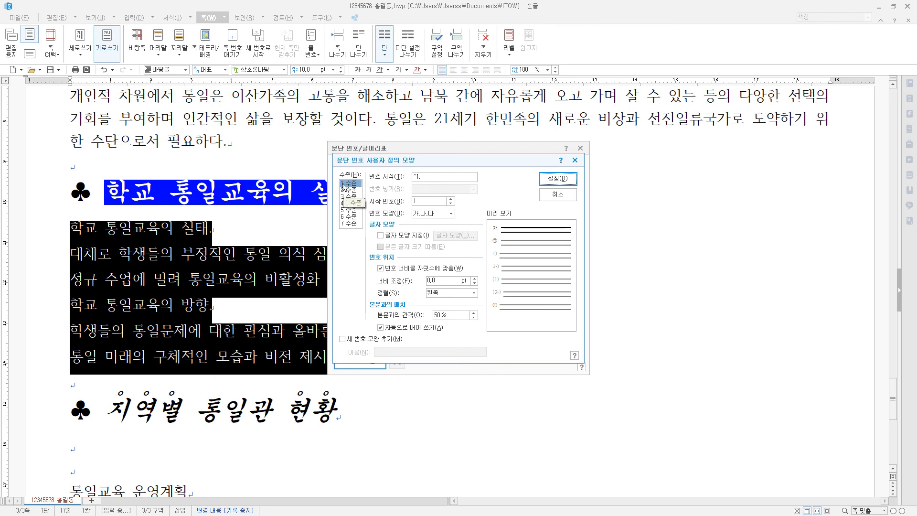
left_click(428, 281)
type("20")
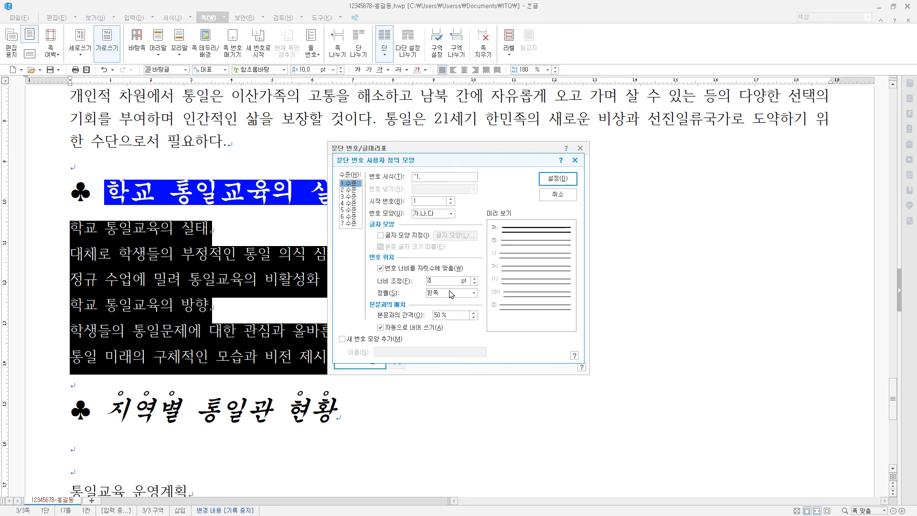
left_click(453, 293)
left_click(449, 315)
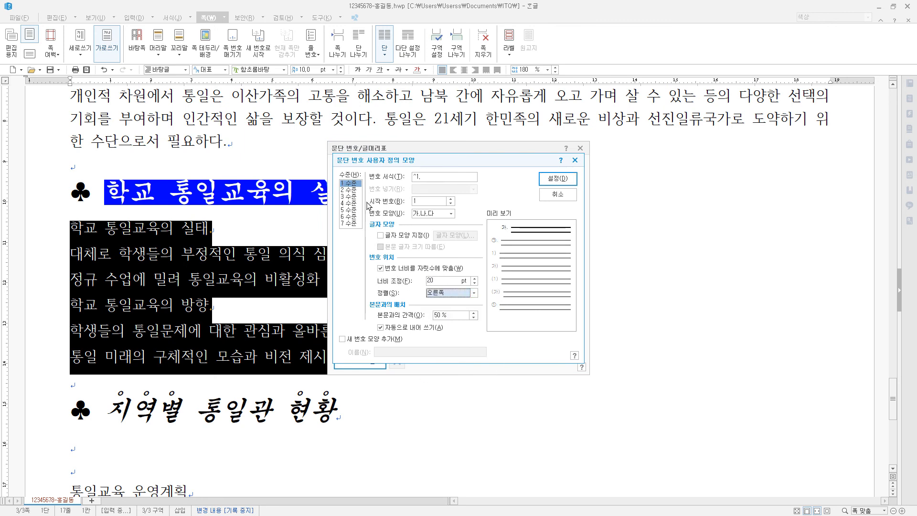
Set numbering level 2 to a 30 pt width adjustment with 오른쪽 alignment, and apply the custom numbering to the six lines
left_click(350, 190)
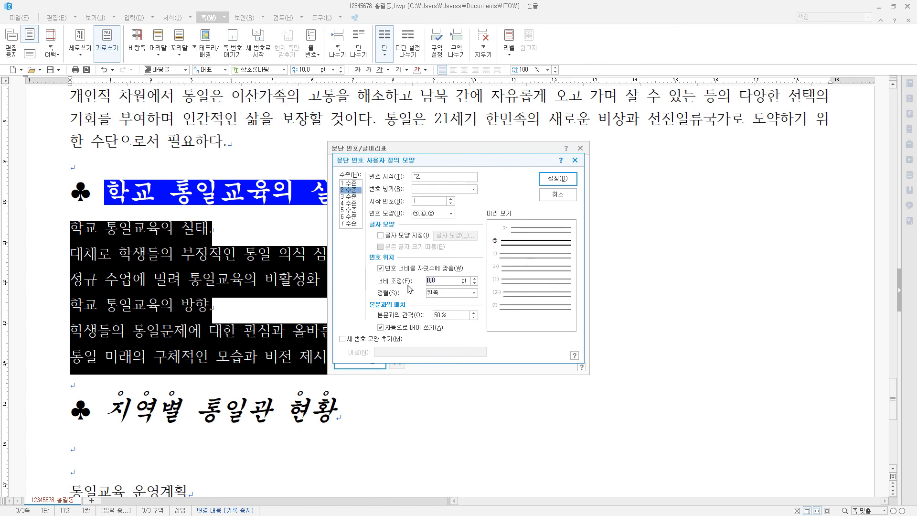
type("30")
left_click(447, 293)
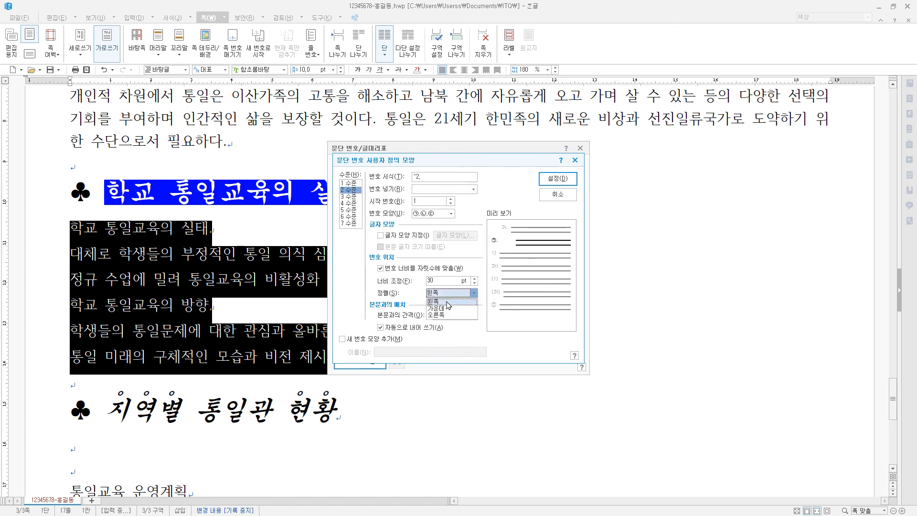
left_click(449, 314)
left_click(352, 184)
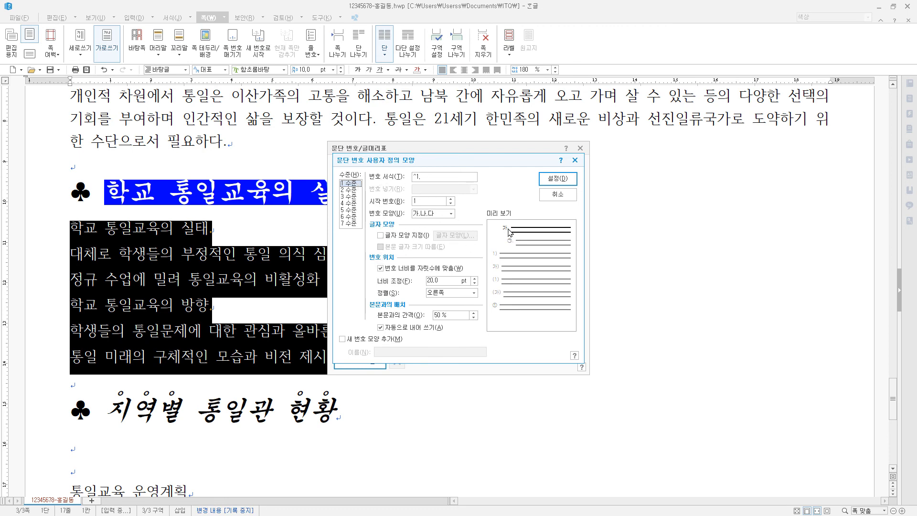
left_click(354, 190)
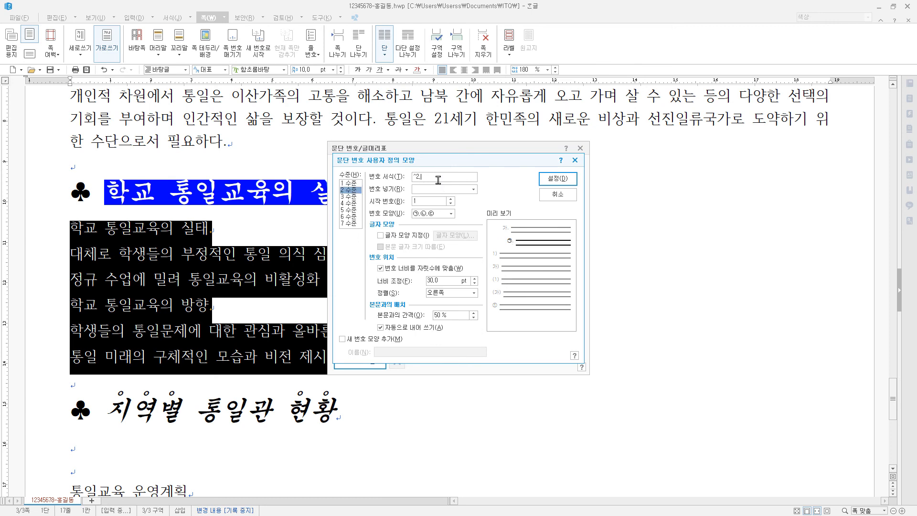
left_click(557, 182)
left_click(559, 166)
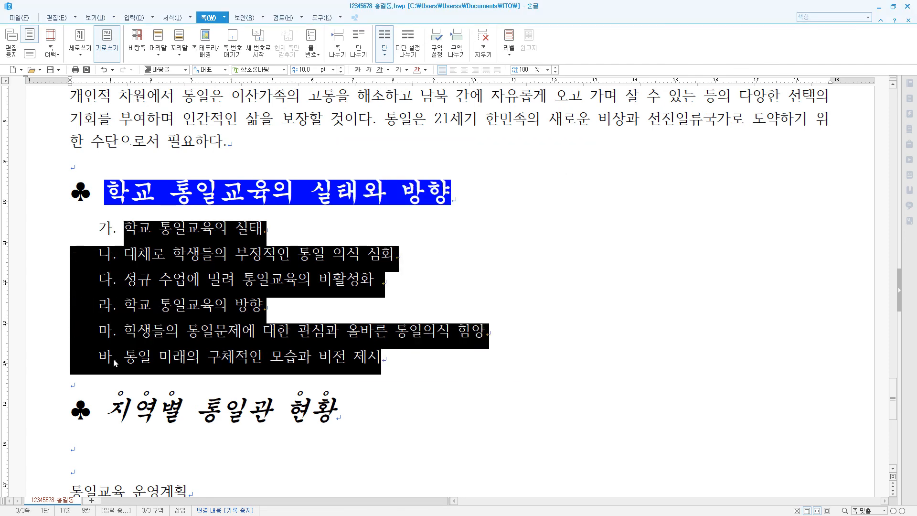
Demote the two lines under "학교 통일교육의 실태" and the two under "학교 통일교육의 방향" to the second numbering level
left_click(400, 350)
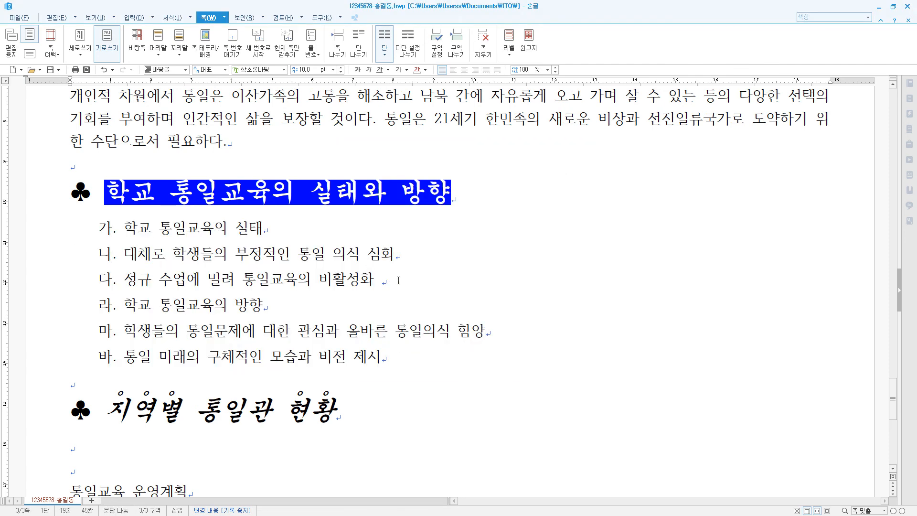
left_click_drag(382, 282, 95, 263)
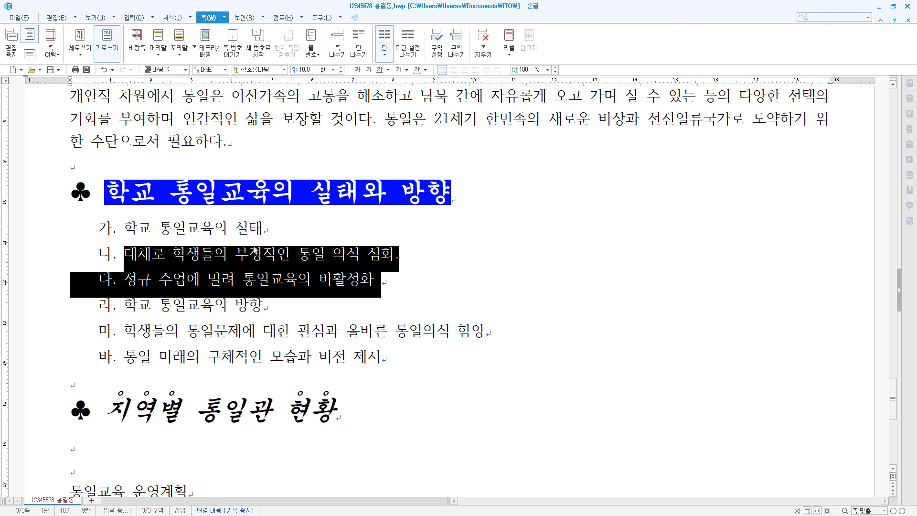
left_click(179, 17)
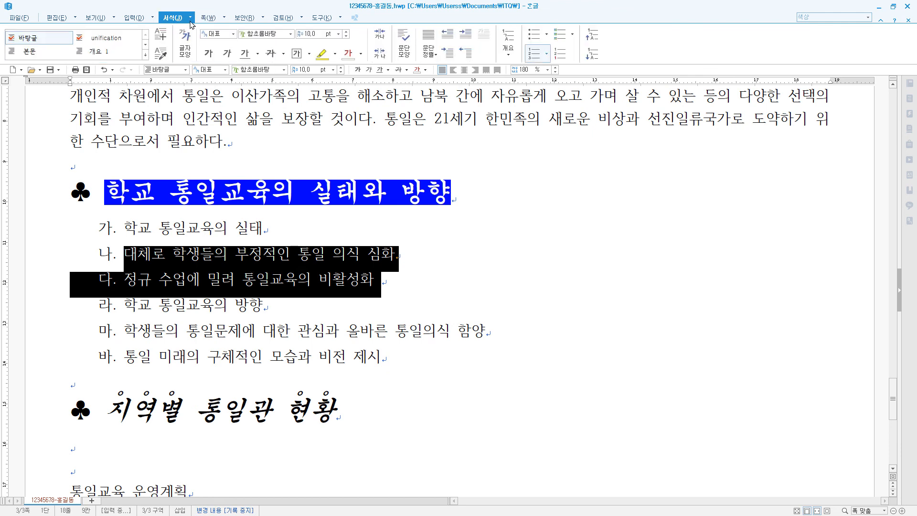
left_click(593, 54)
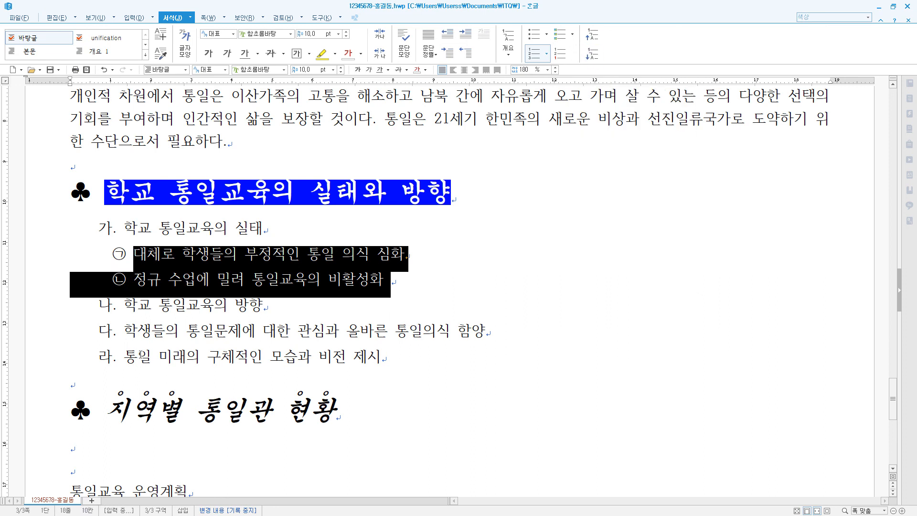
left_click_drag(385, 357, 125, 330)
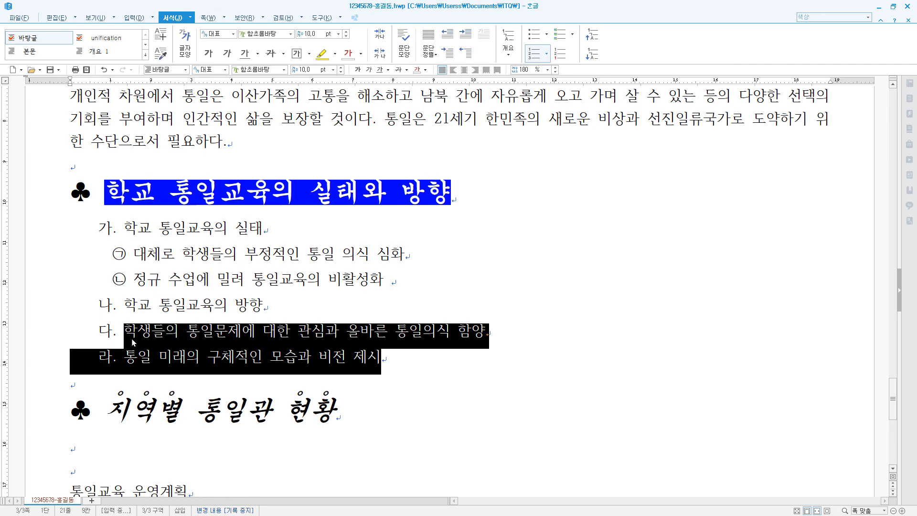
left_click(593, 54)
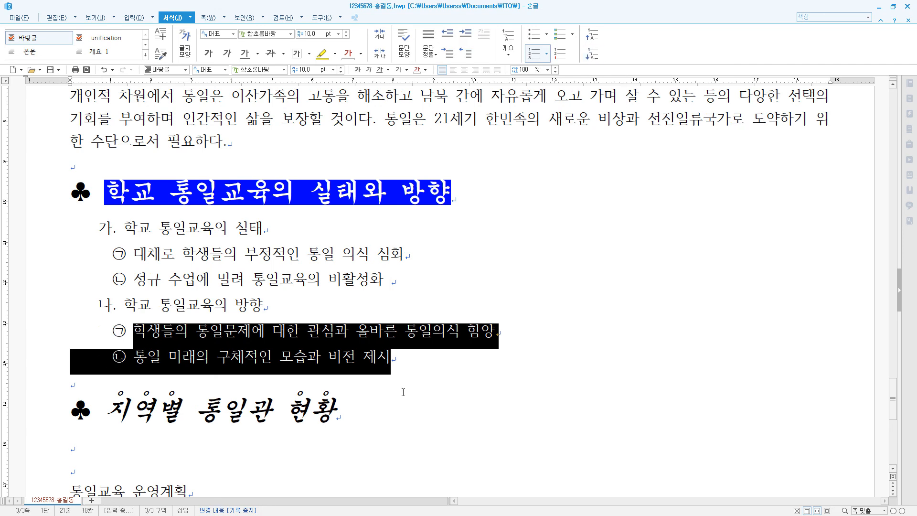
Insert a table with 6 rows and 4 columns, treated as a character, on the blank line below "♣ 지역별 통일관 현황"
scroll(403, 392, "down", 3)
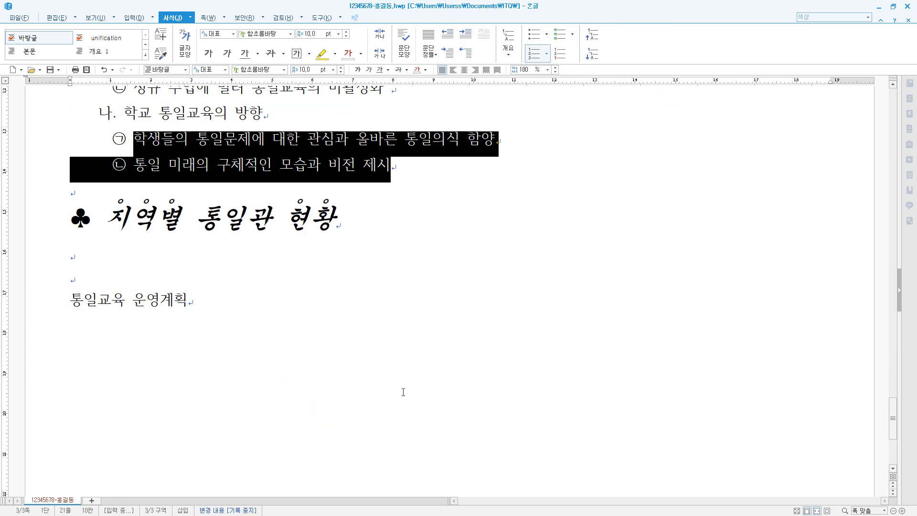
left_click(79, 251)
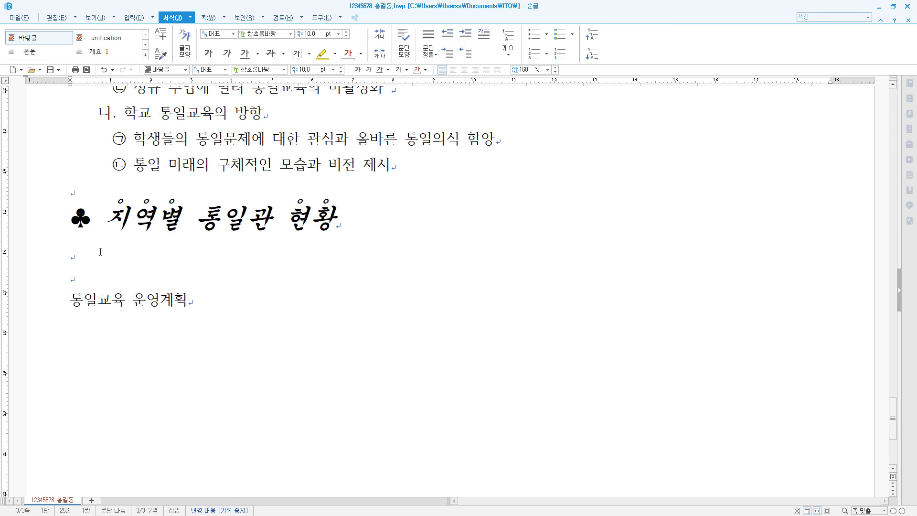
left_click(136, 18)
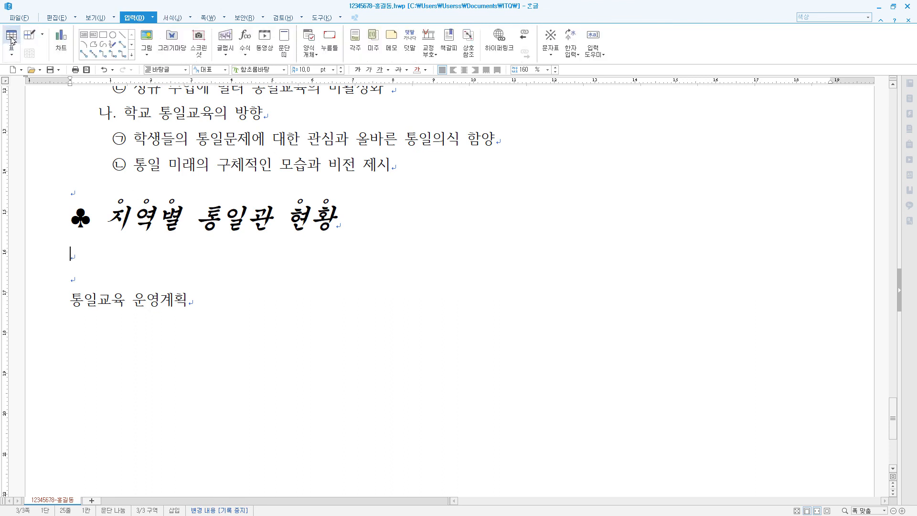
left_click(16, 37)
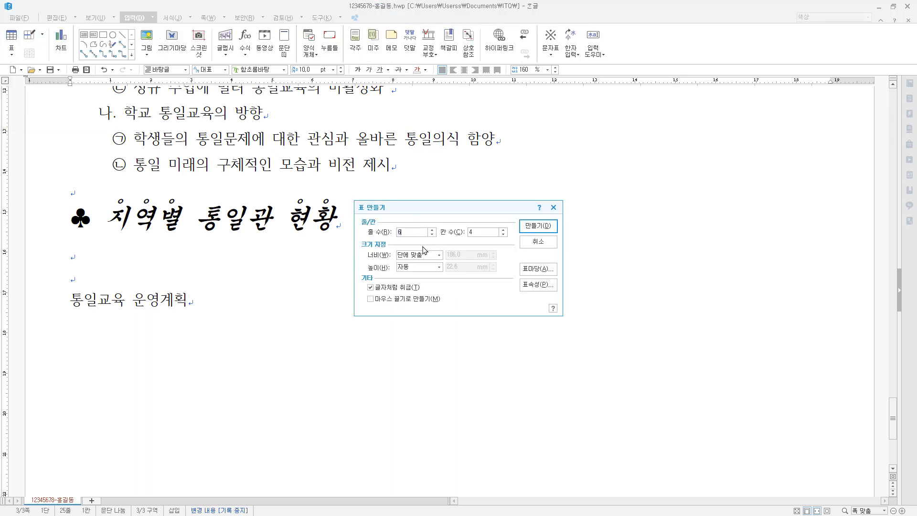
left_click(478, 233)
left_click(552, 232)
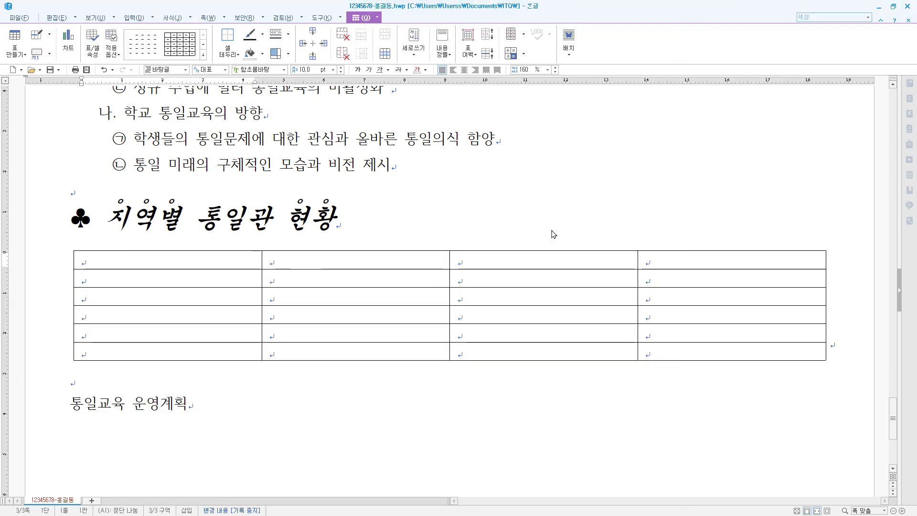
Center the line holding the table, and format all table cells with centered text in 굴림
left_click(206, 341)
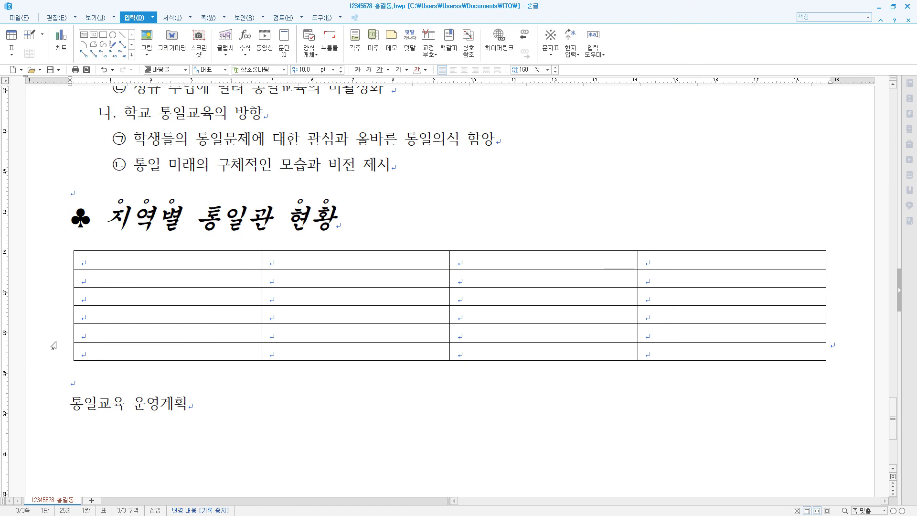
left_click(464, 70)
left_click(835, 346)
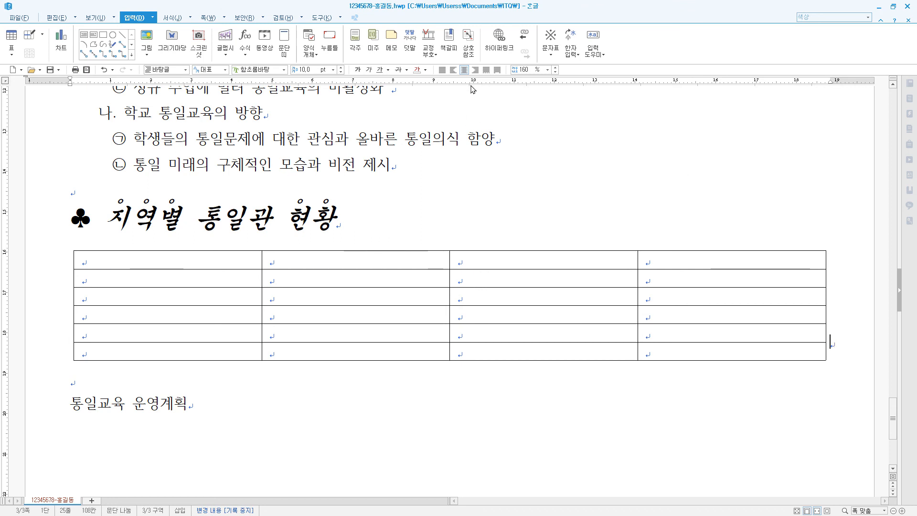
left_click_drag(86, 261, 747, 352)
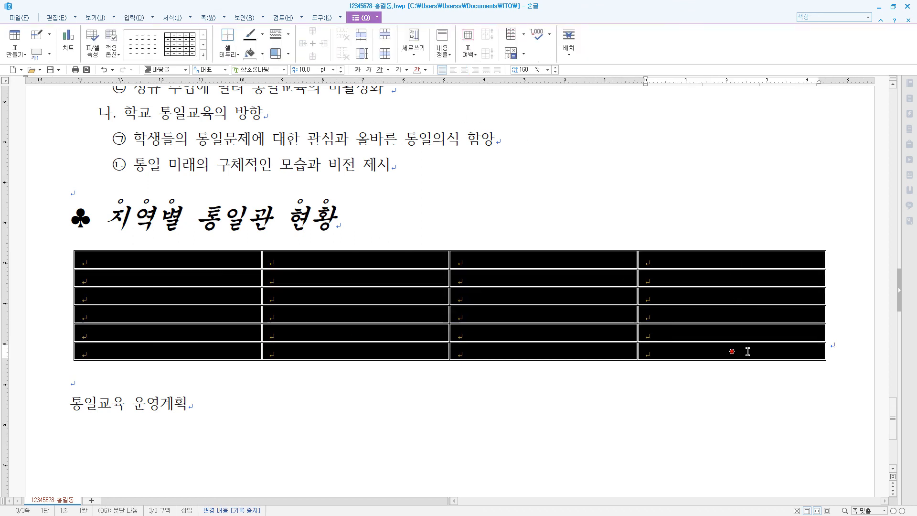
key("ctrl+shift+c")
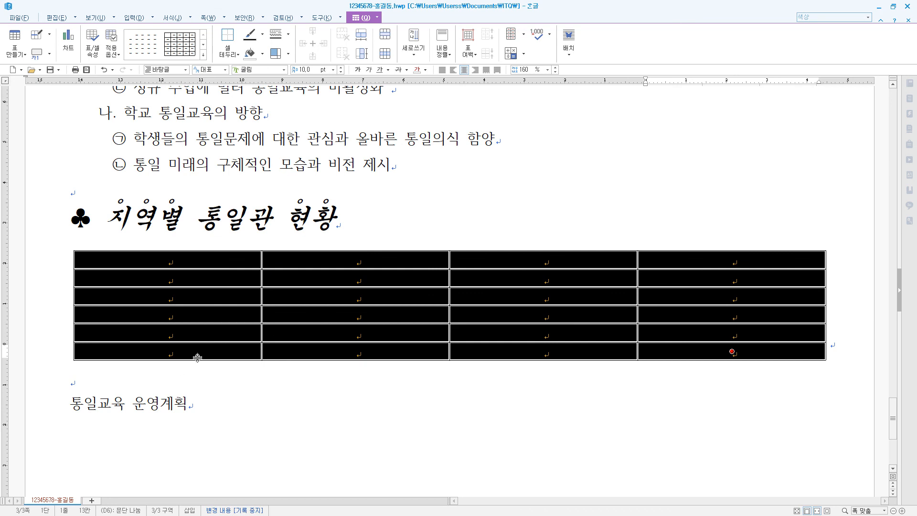
Merge the first two cells and the last two cells of the table's bottom row into two wide cells
left_click_drag(197, 357, 359, 353)
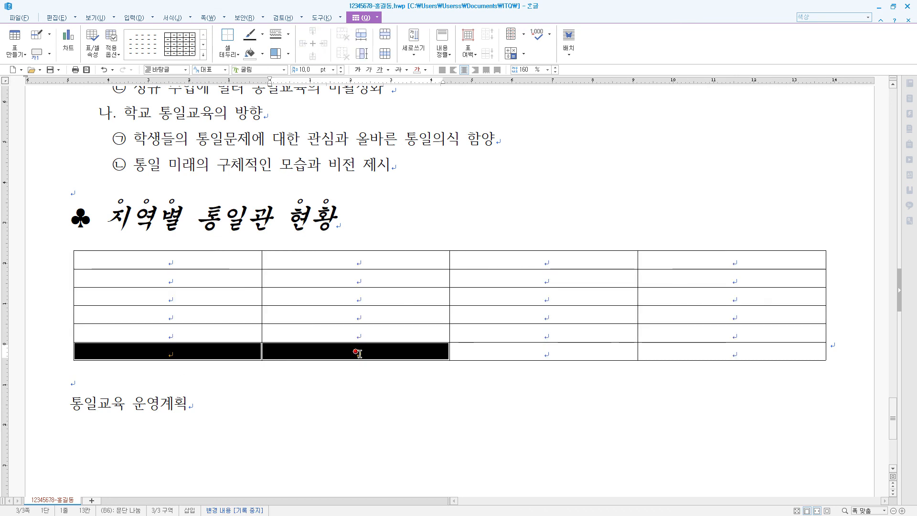
key("m")
left_click_drag(528, 353, 678, 354)
key("m")
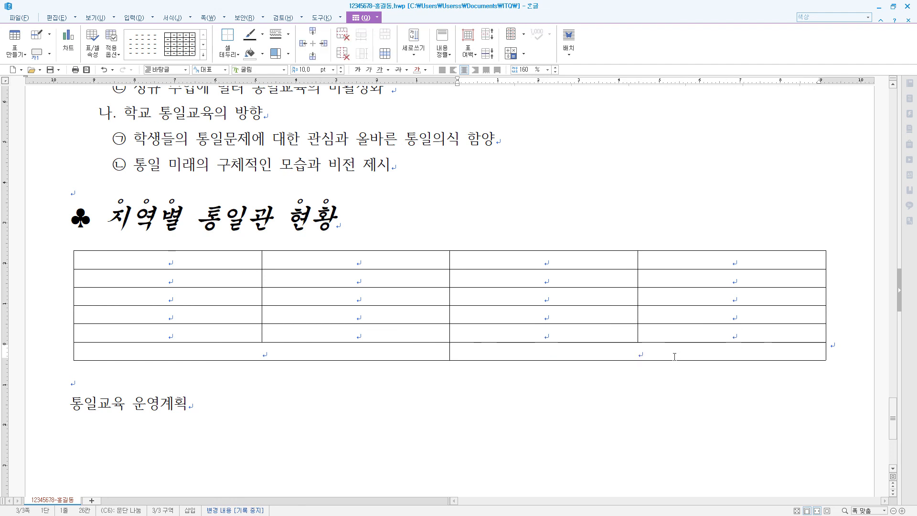
Paste the copied 통일관 data into the table from its first cell, then narrow the 지역 column and widen the 위치 column to fit
left_click(199, 261)
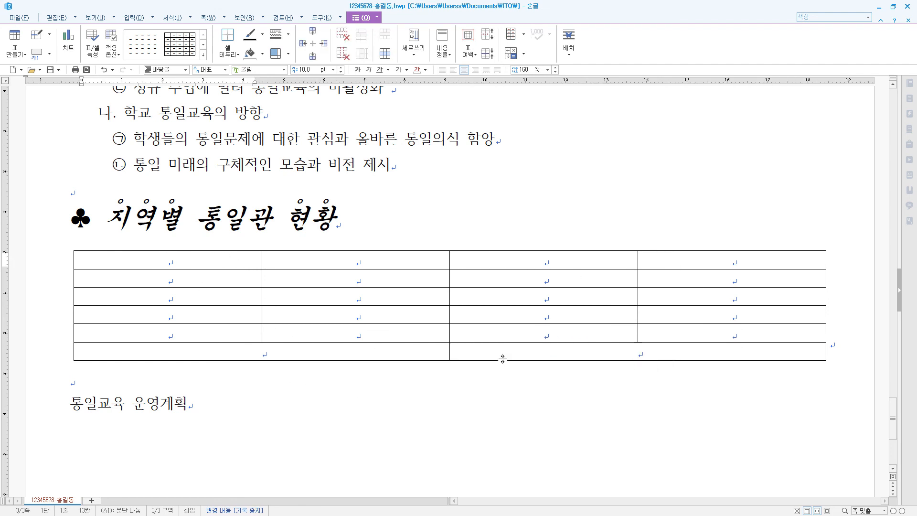
key("ctrl+v")
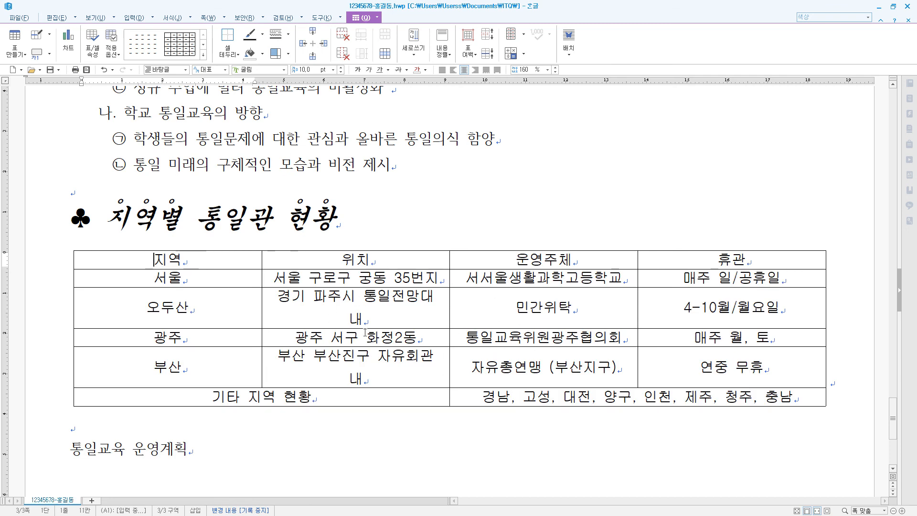
left_click_drag(210, 310, 190, 314)
left_click_drag(450, 318, 438, 318)
Fill the table's header row with a horizontal (수평) gradient running from white to yellow
left_click_drag(148, 259, 717, 258)
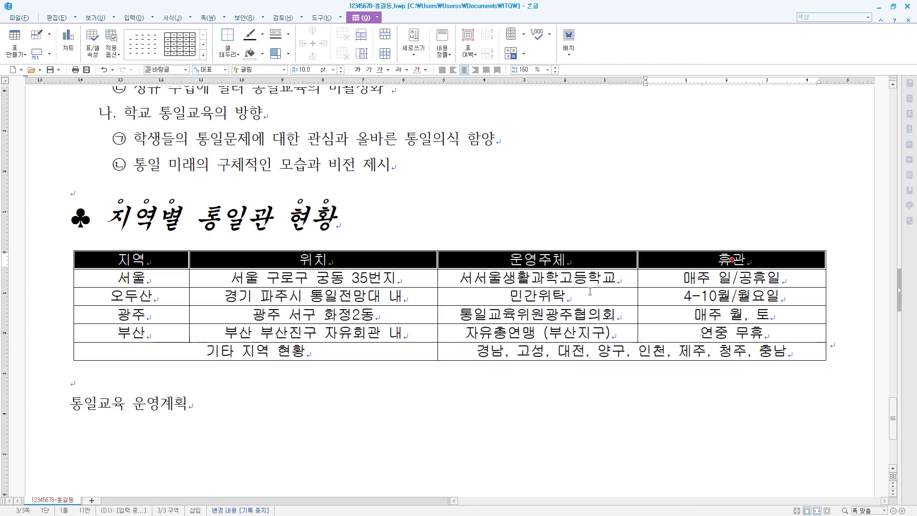
key("c")
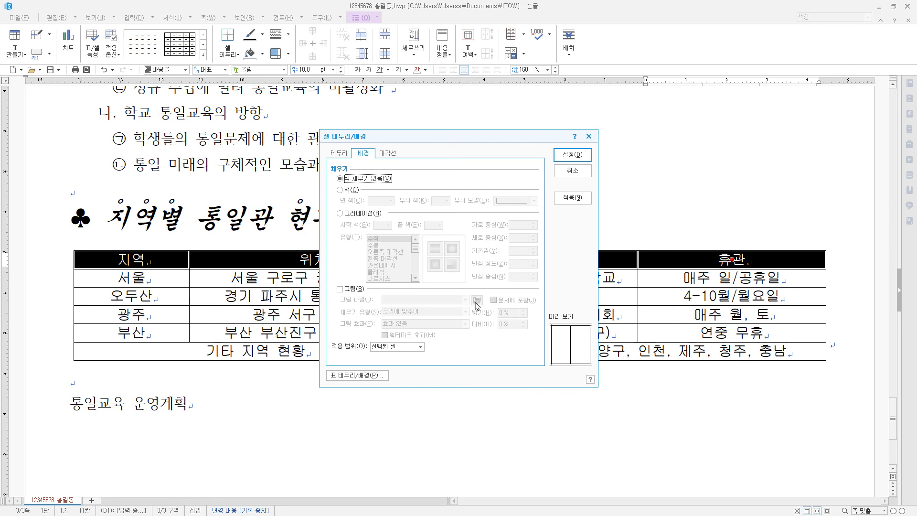
left_click(351, 214)
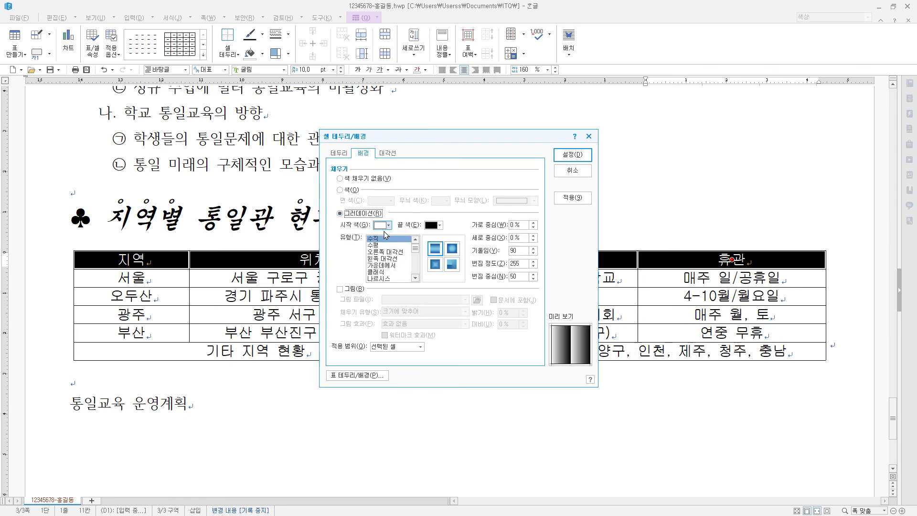
left_click(438, 225)
left_click(452, 251)
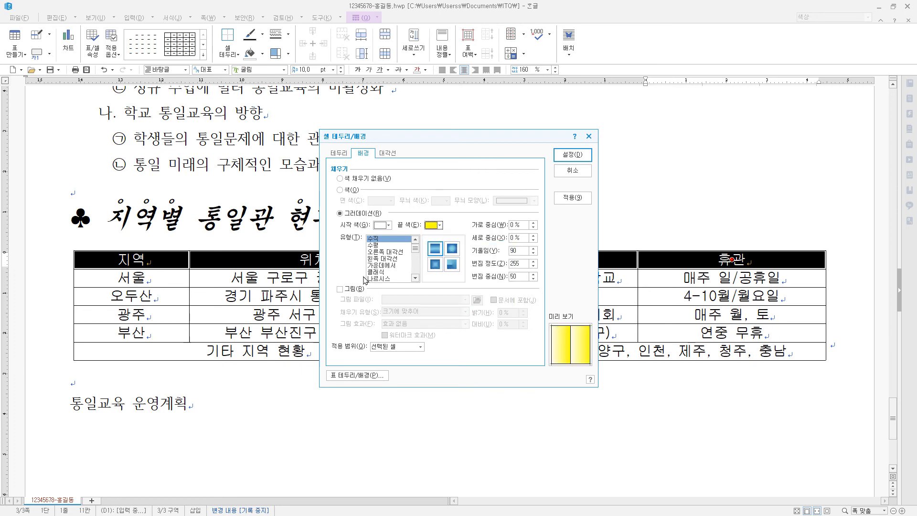
left_click(382, 245)
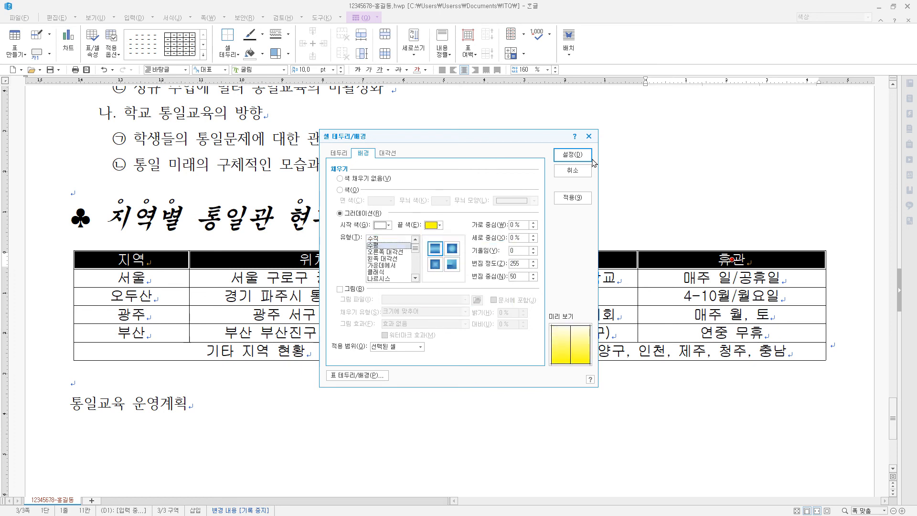
left_click(572, 154)
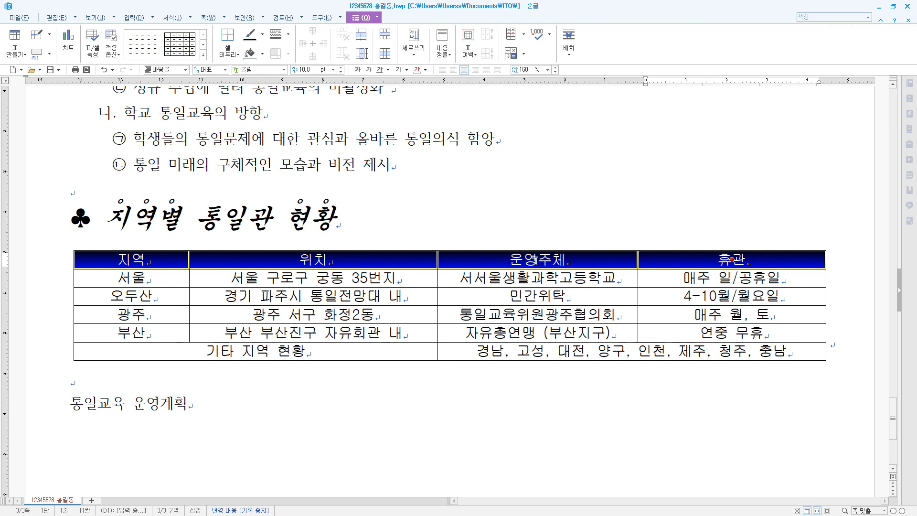
Apply a 0.5 mm double line to the header row's top and bottom borders
key("l")
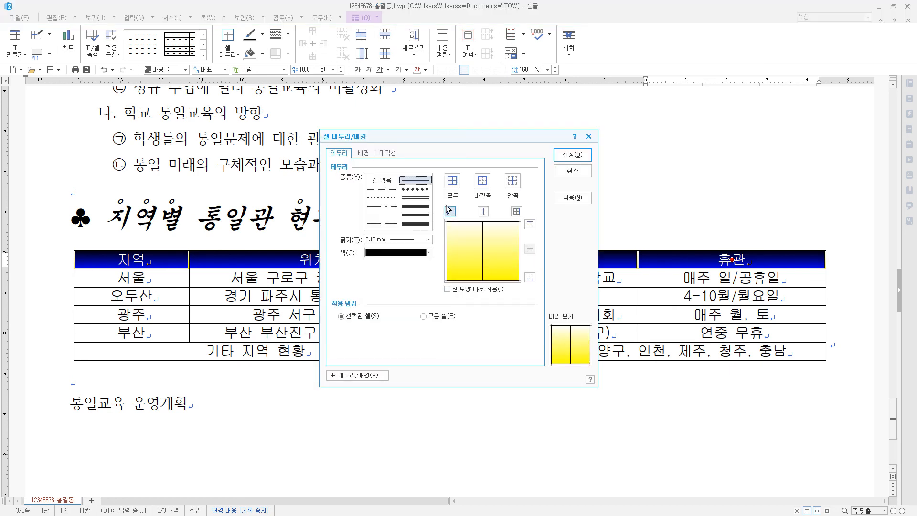
left_click(420, 199)
left_click(421, 199)
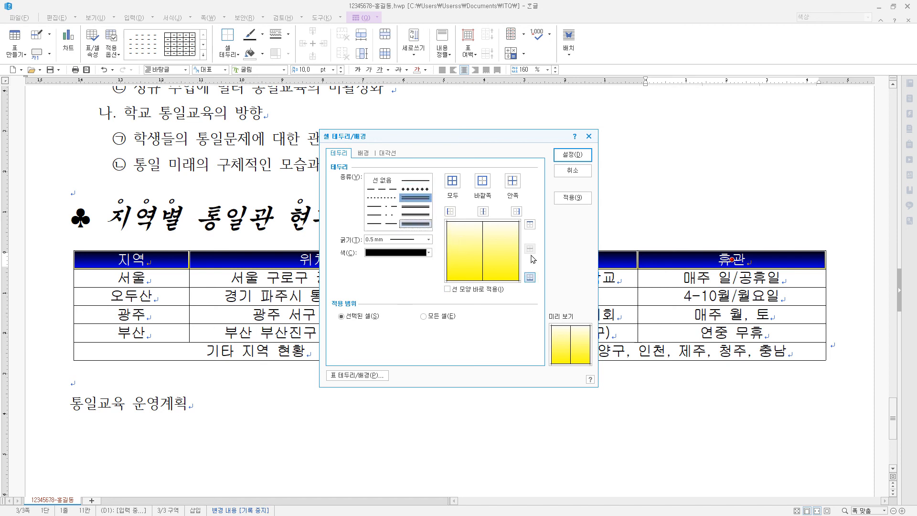
left_click(530, 224)
left_click(530, 277)
left_click(572, 154)
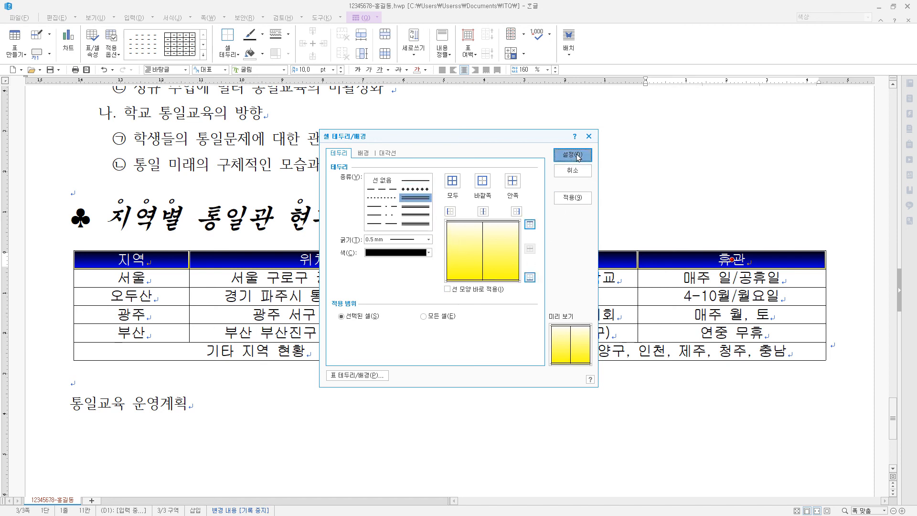
Give the whole table a 0.5 mm double-line bottom border and remove its left and right outer borders
left_click_drag(176, 263, 739, 355)
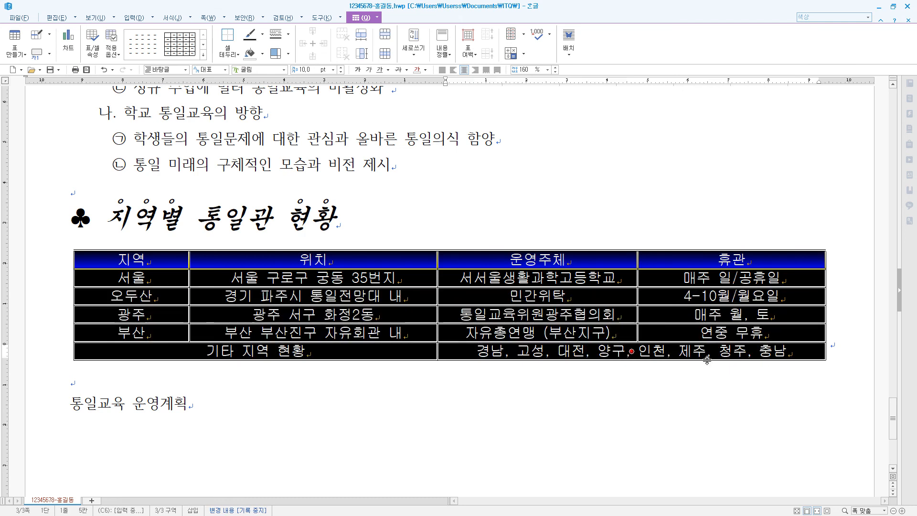
key("l")
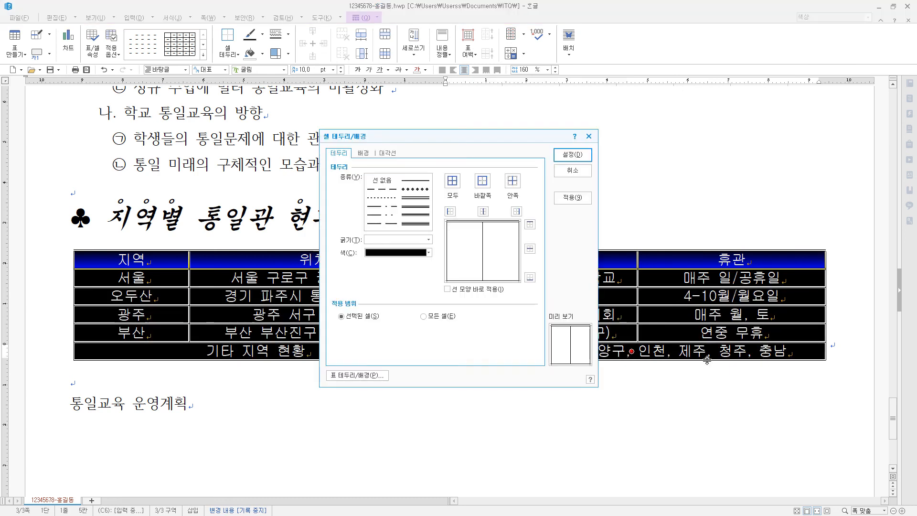
left_click(423, 202)
left_click(530, 277)
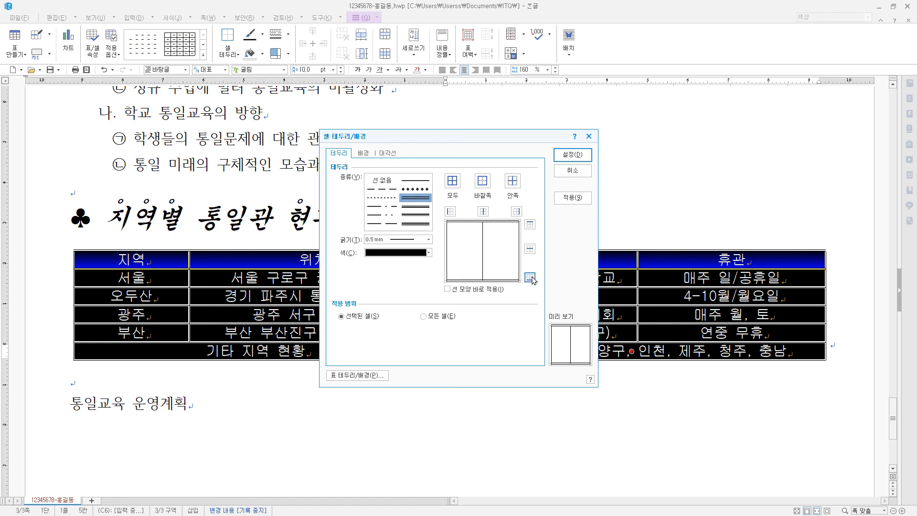
left_click(385, 181)
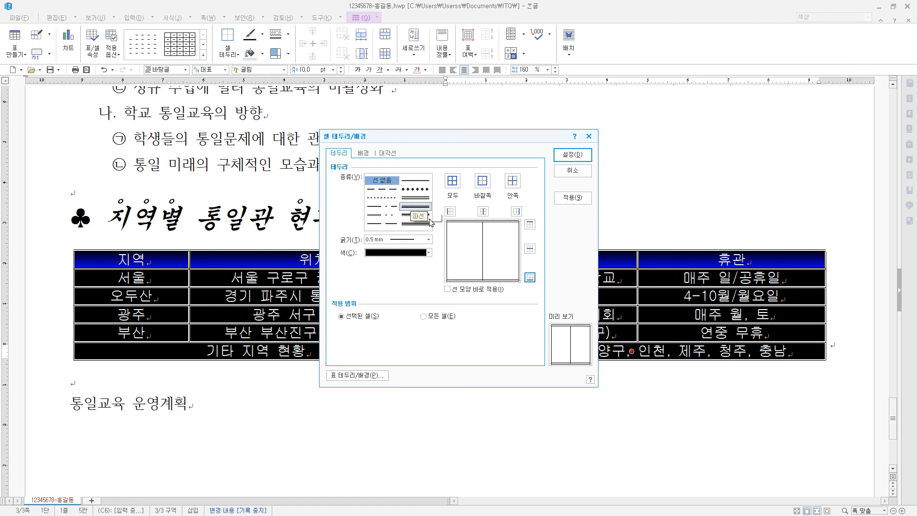
left_click(450, 211)
left_click(515, 211)
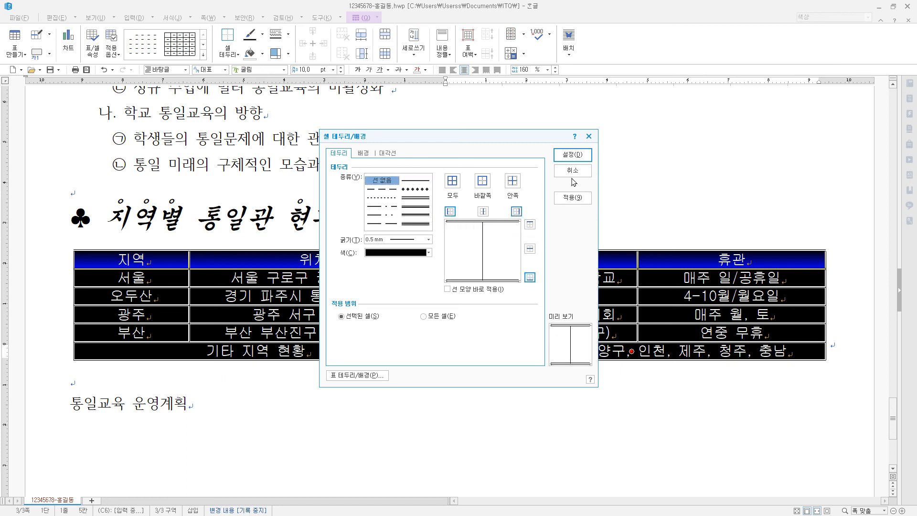
left_click(573, 155)
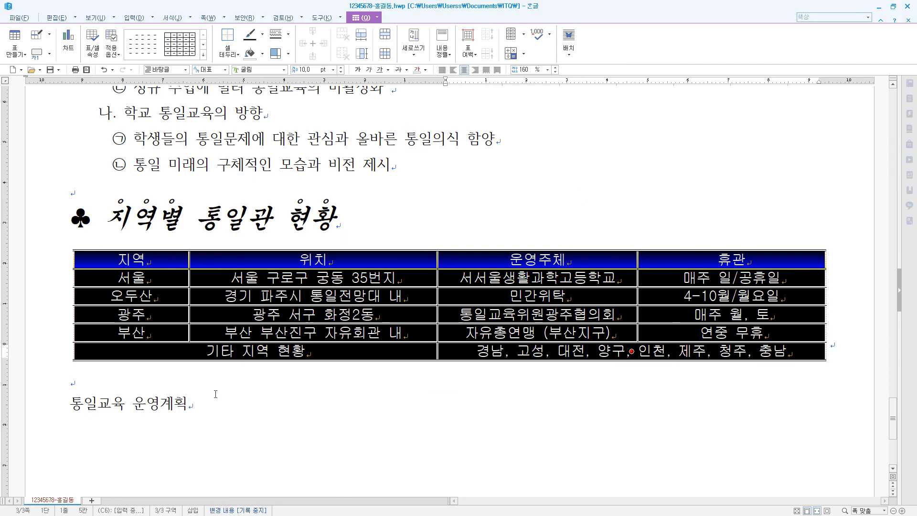
left_click(125, 384)
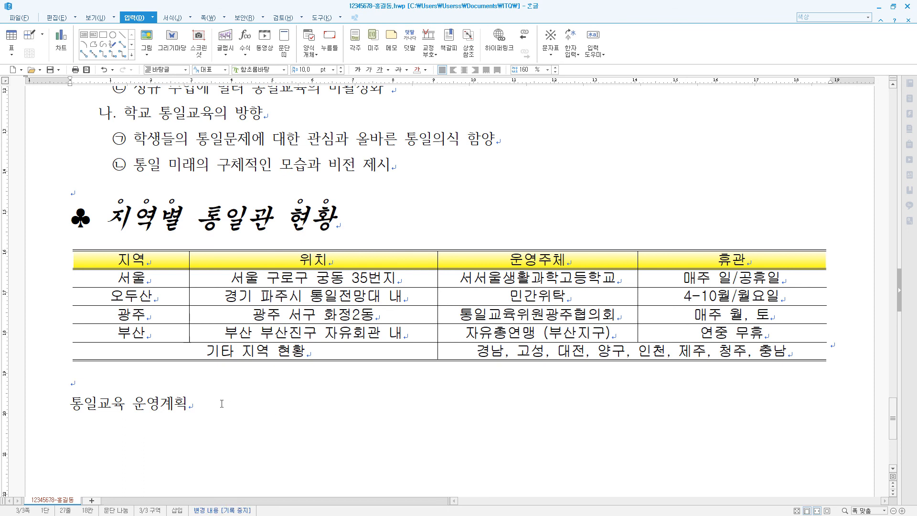
Right-align the 통일교육 운영계획 line and format it in 돋움, 24 pt, with 105% character width (장평)
left_click_drag(190, 405, 56, 404)
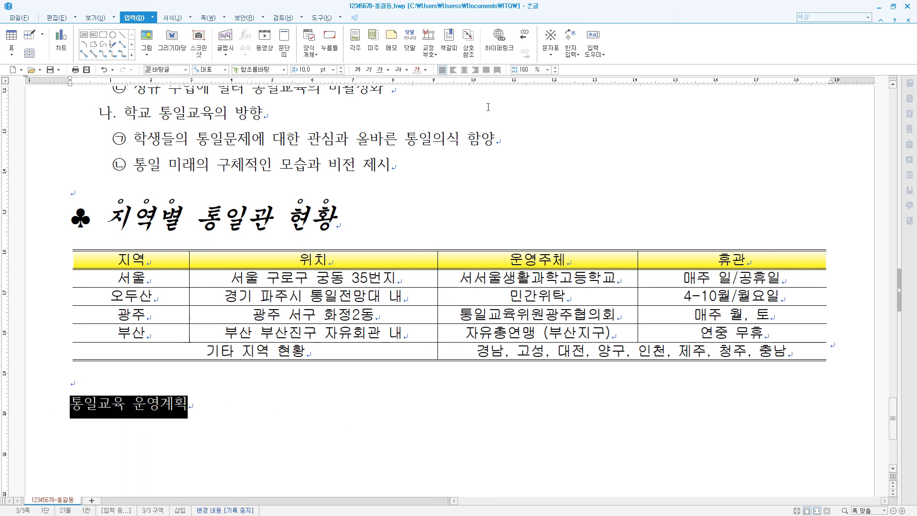
left_click(476, 70)
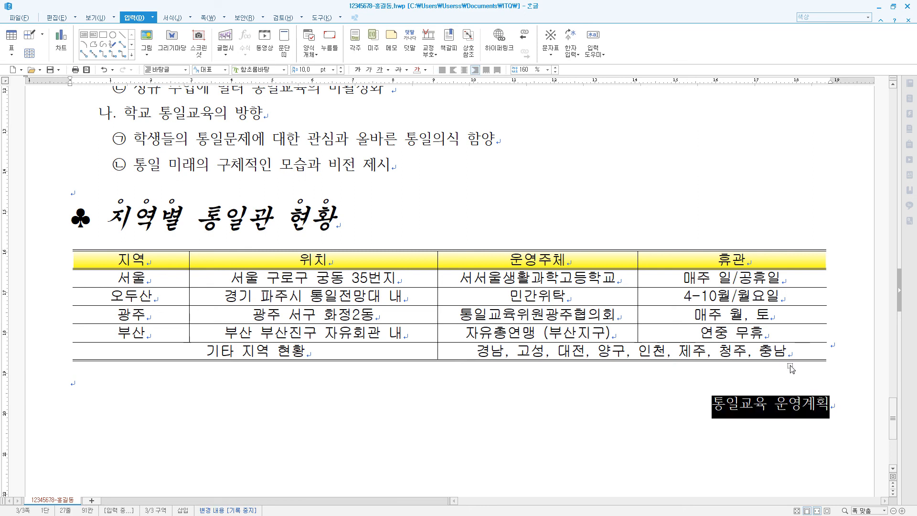
right_click(768, 410)
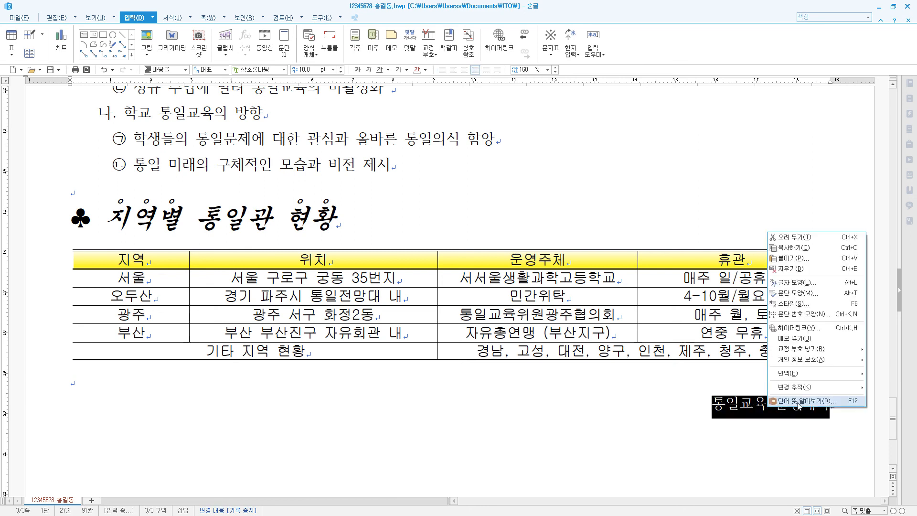
left_click(797, 283)
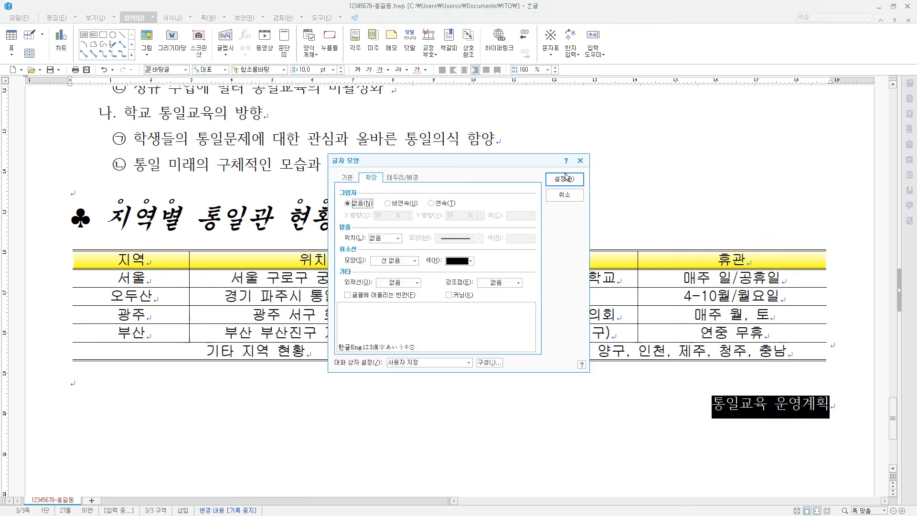
left_click(347, 177)
type("돋움")
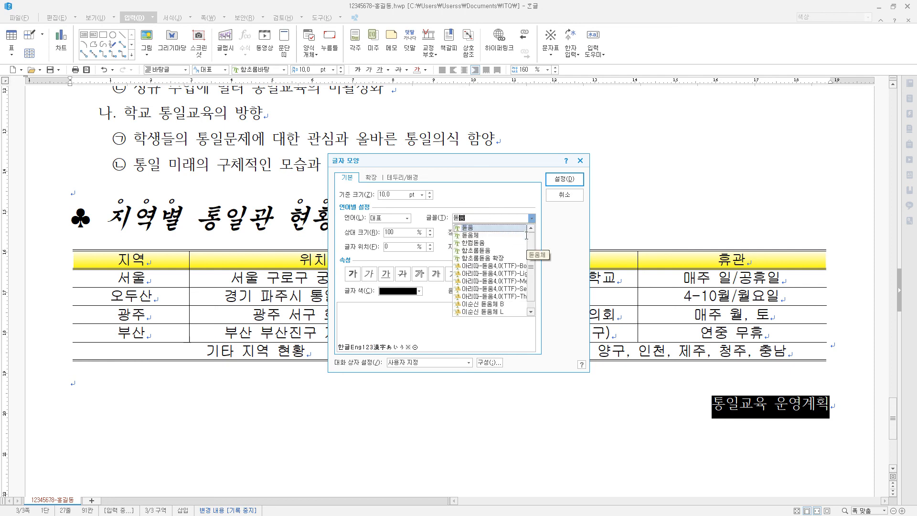
left_click(519, 228)
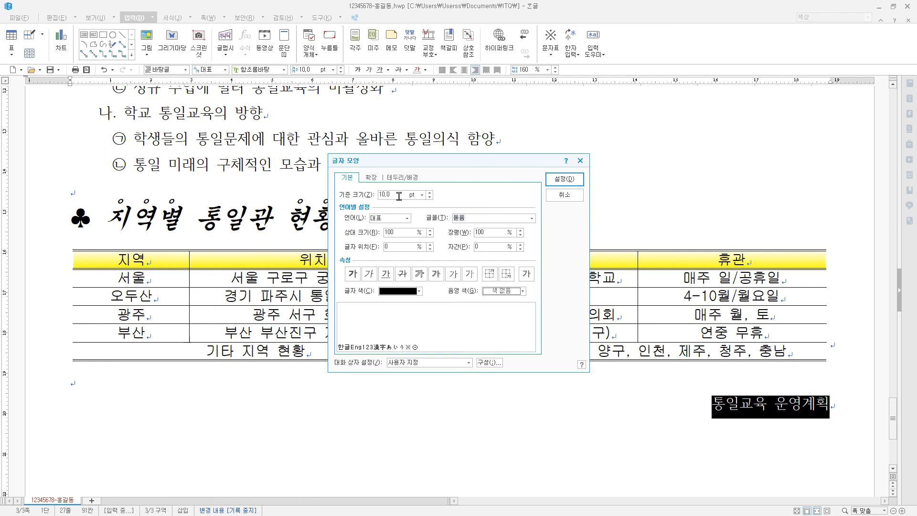
type("24")
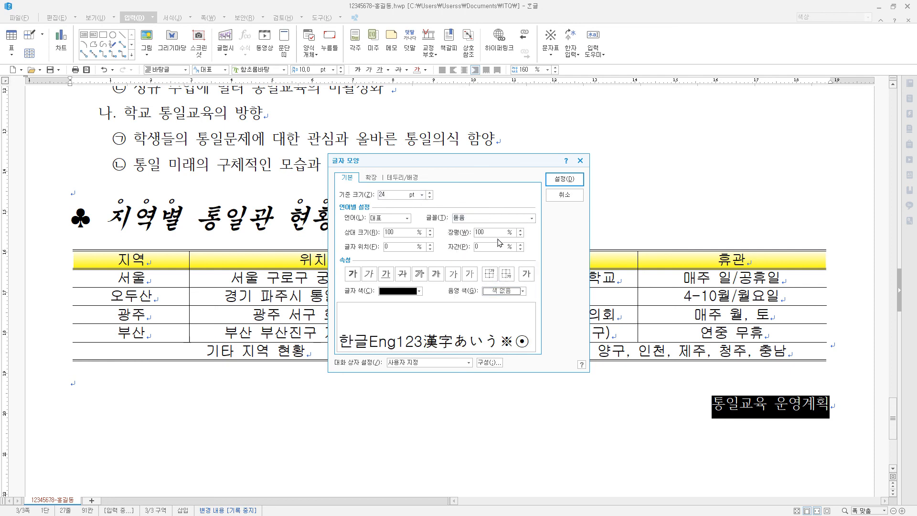
left_click(493, 232)
type("105")
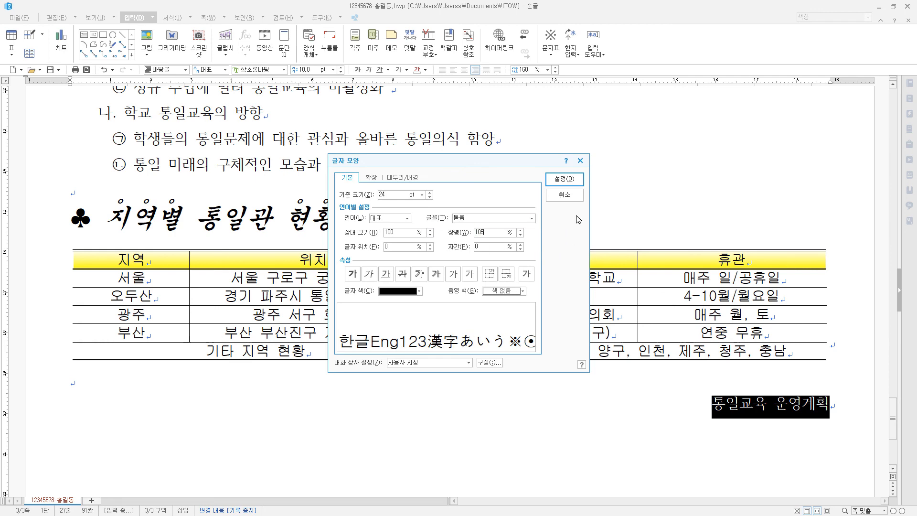
left_click(564, 180)
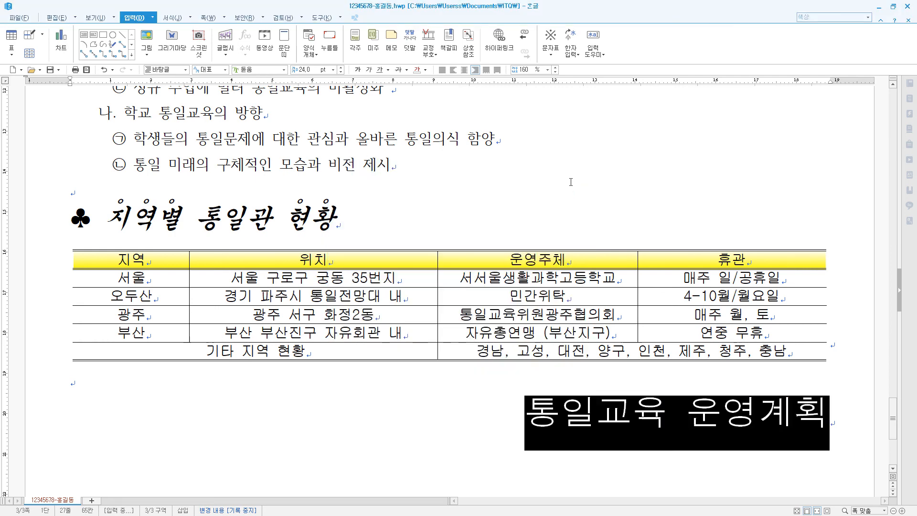
Insert a page number at the page's lower right in ①,②,③ style without dashes, starting from 6
scroll(503, 346, "down", 5)
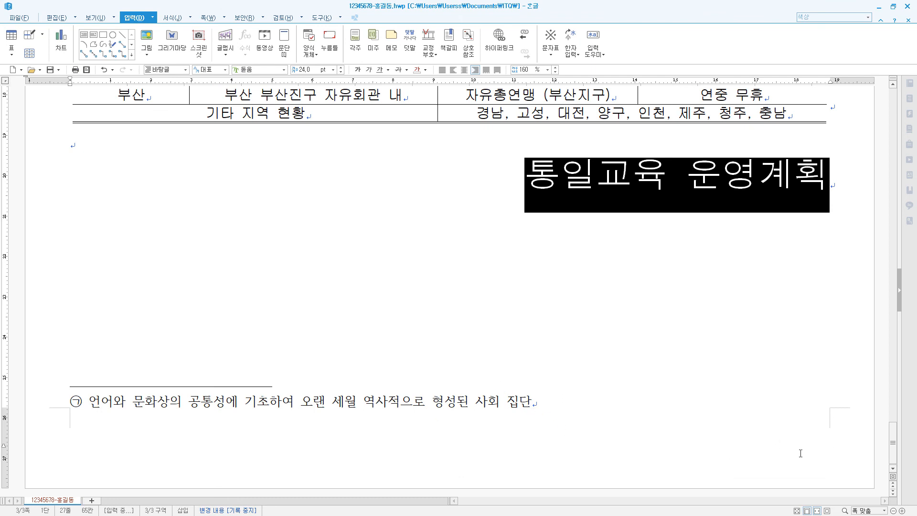
left_click(120, 145)
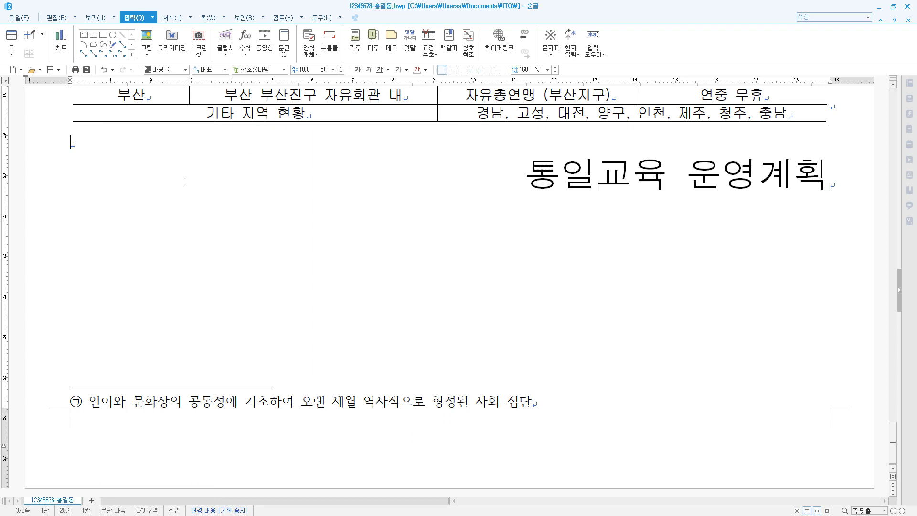
left_click(207, 18)
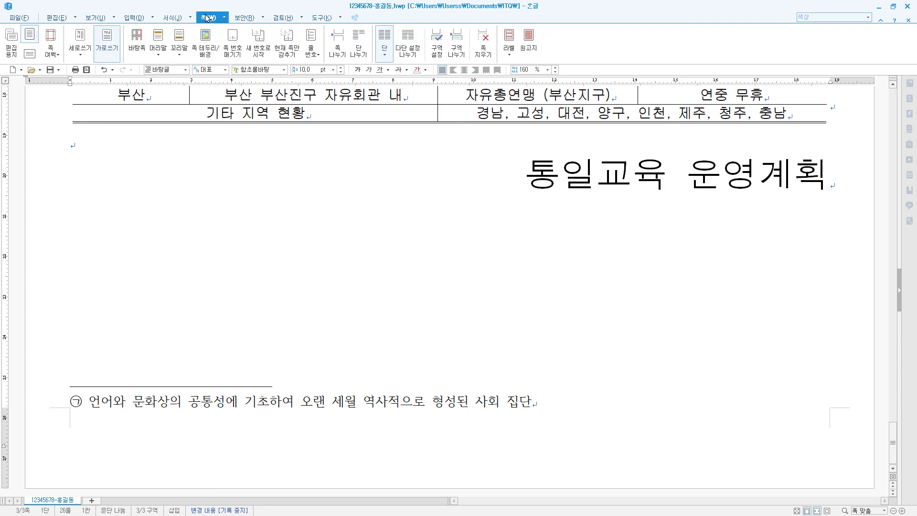
left_click(233, 50)
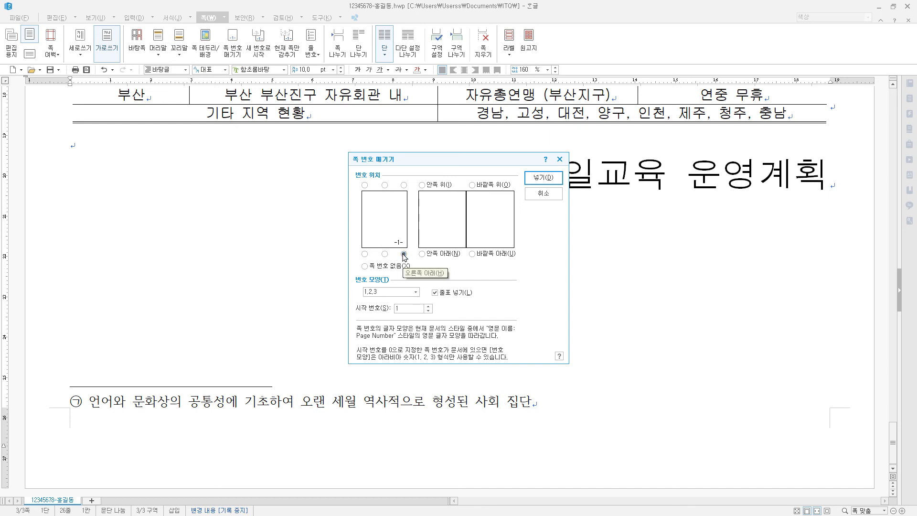
left_click(401, 292)
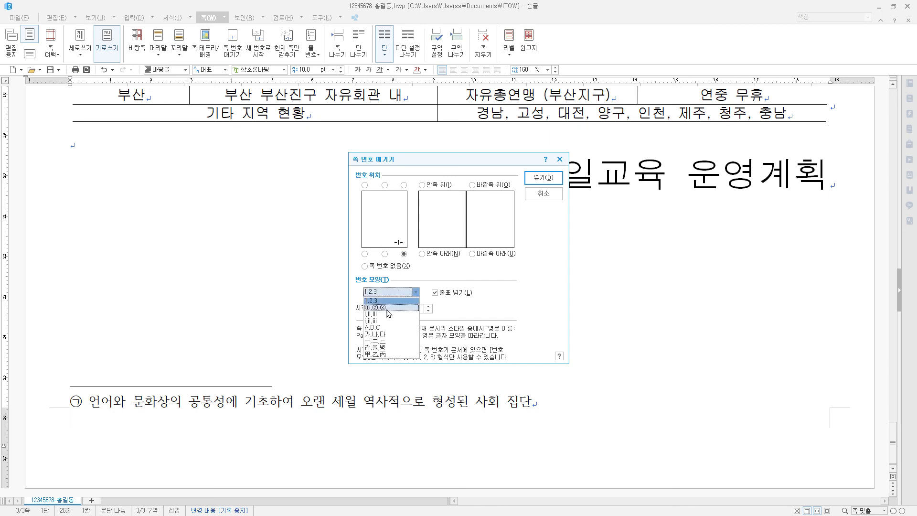
left_click(387, 308)
left_click(435, 292)
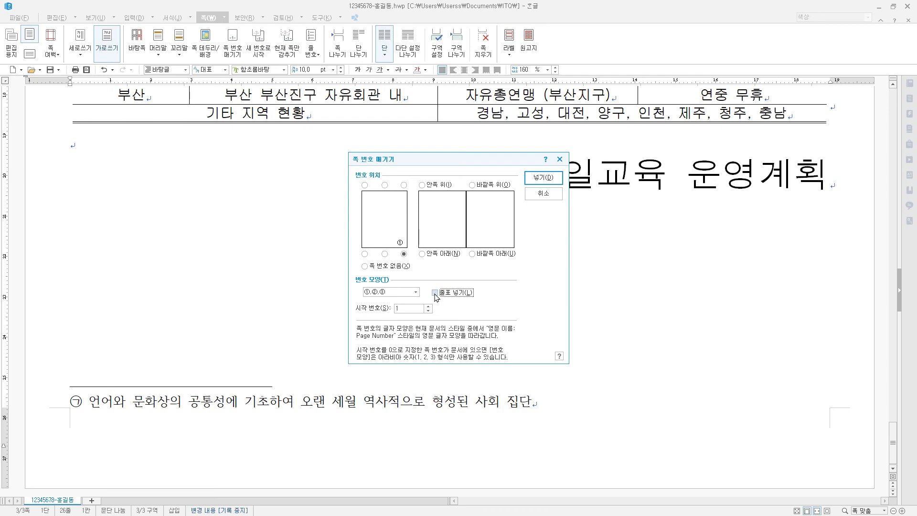
left_click(406, 308)
type("6")
left_click(543, 177)
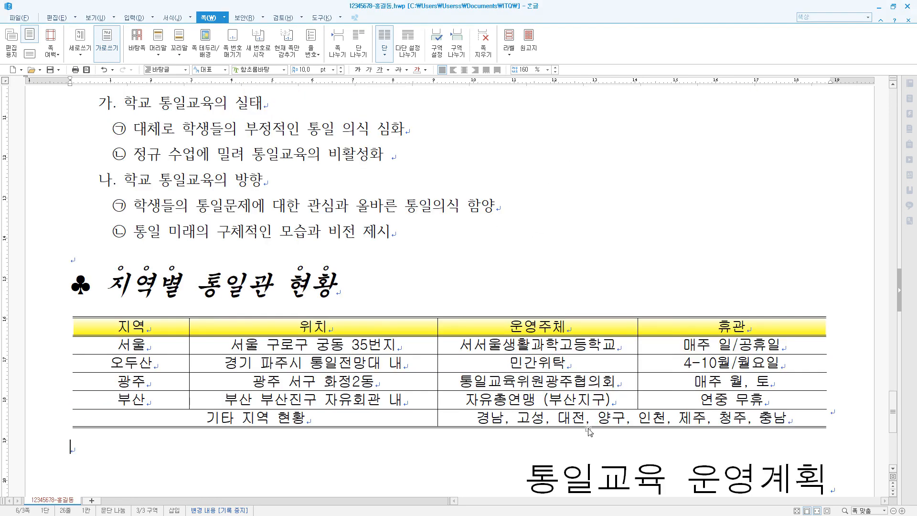
scroll(589, 431, "down", 5)
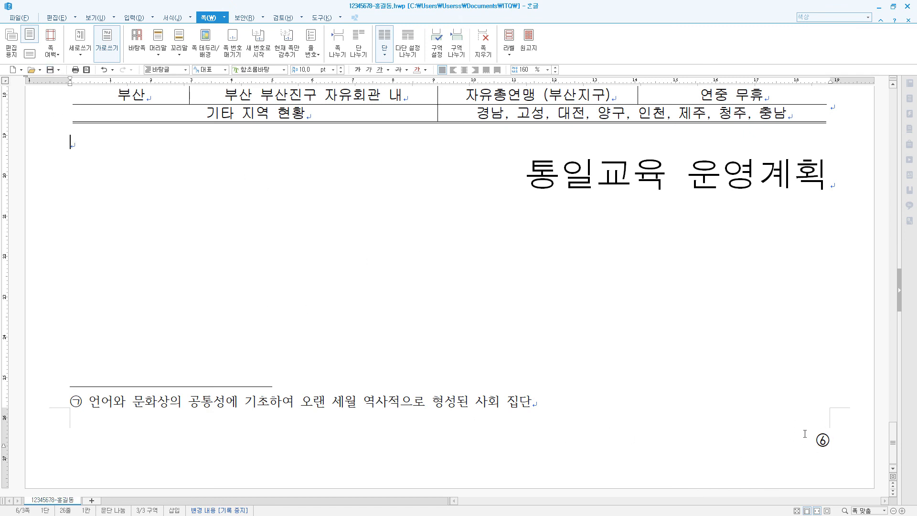
scroll(710, 420, "up", 20)
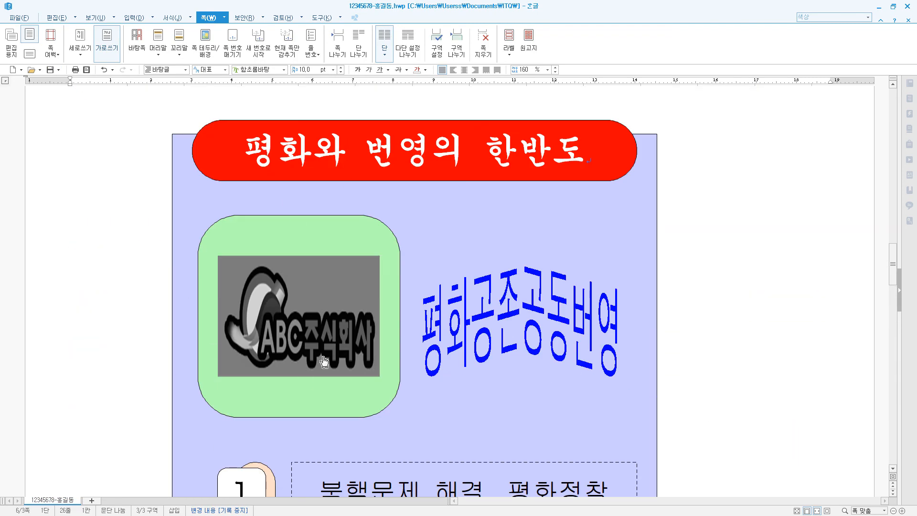
scroll(488, 161, "up", 10)
scroll(538, 346, "down", 13)
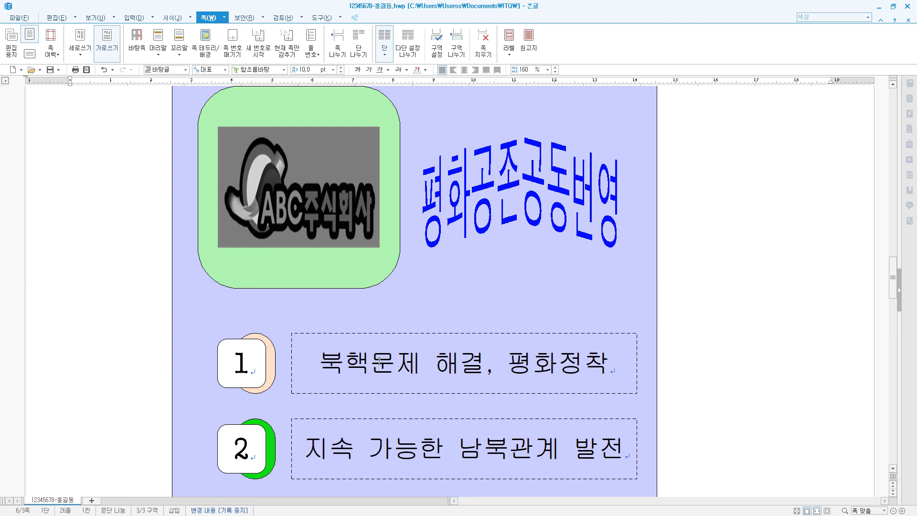
Hide the page number (쪽 번호) on the current page only, for the page holding equation section 3 and drawing section 4
scroll(477, 377, "down", 10)
scroll(485, 411, "down", 10)
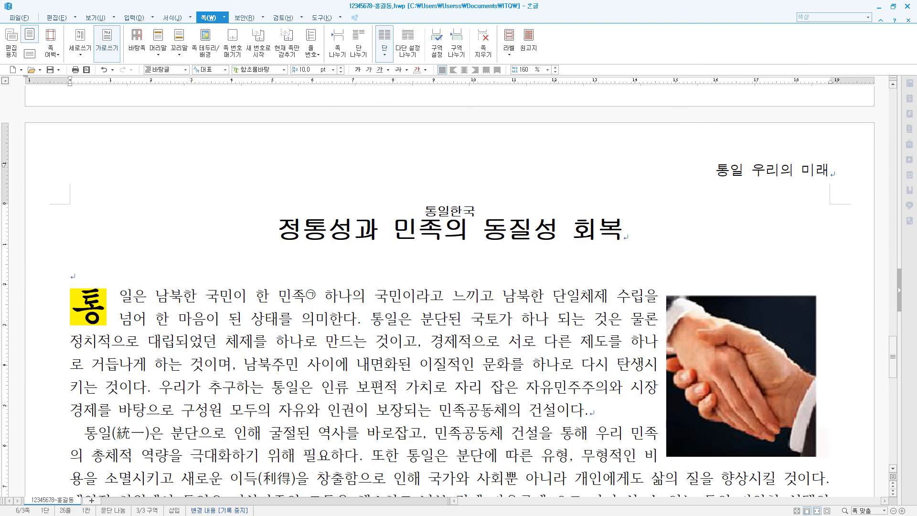
scroll(484, 412, "down", 15)
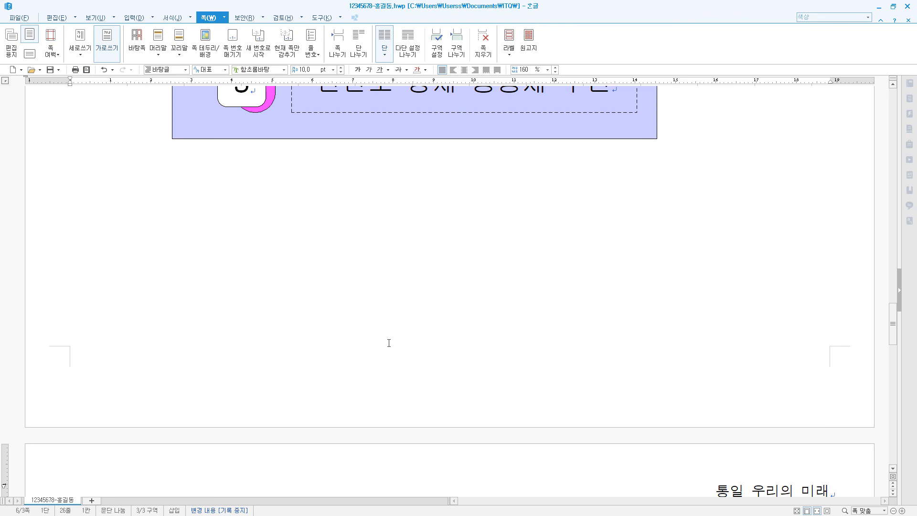
scroll(389, 342, "up", 15)
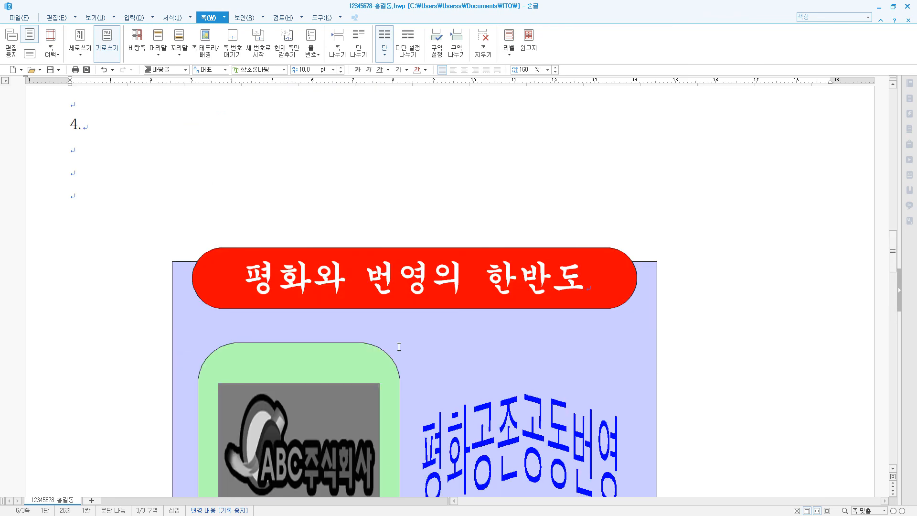
scroll(289, 328, "up", 3)
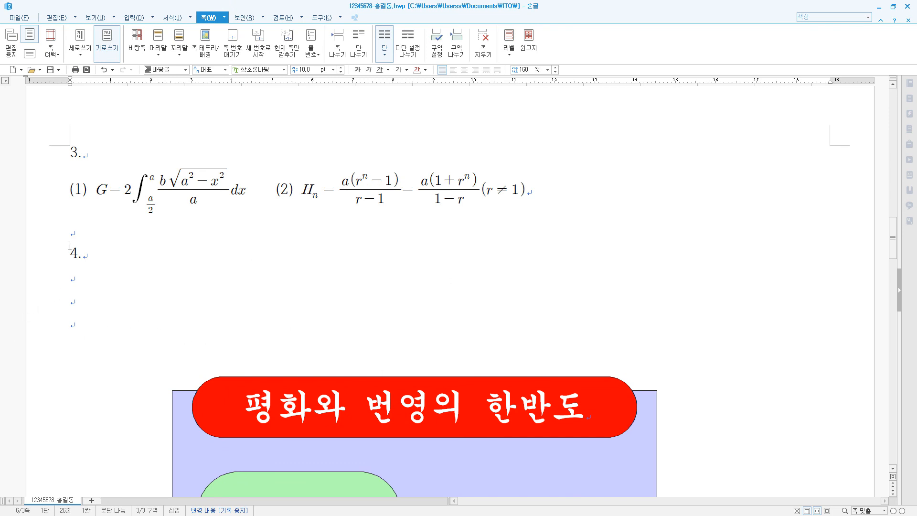
left_click(91, 234)
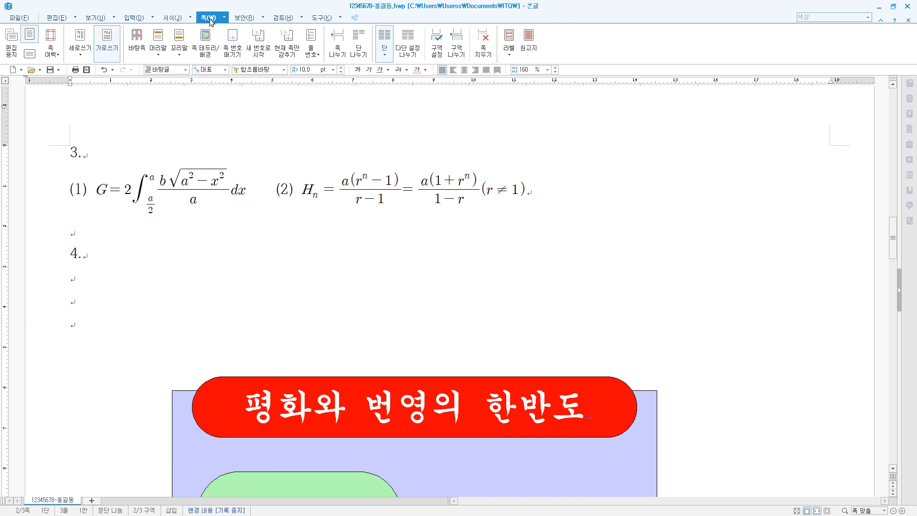
left_click(286, 54)
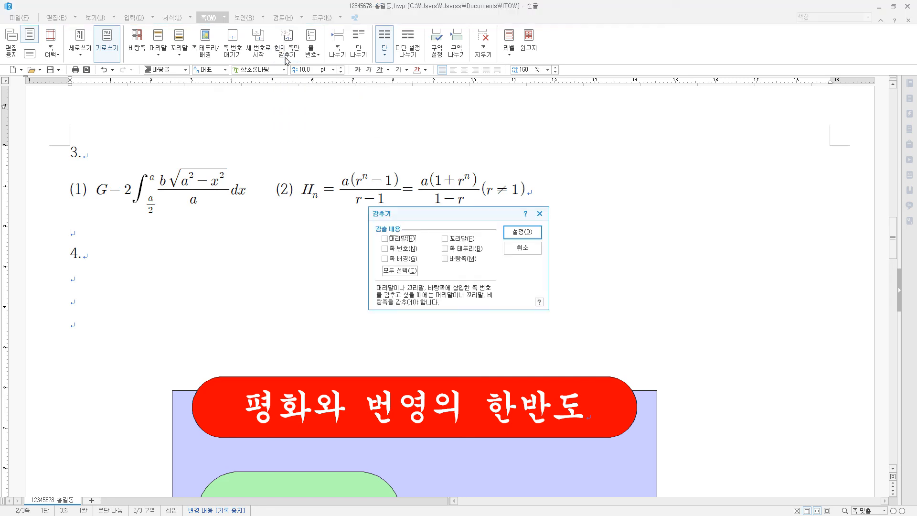
left_click(403, 249)
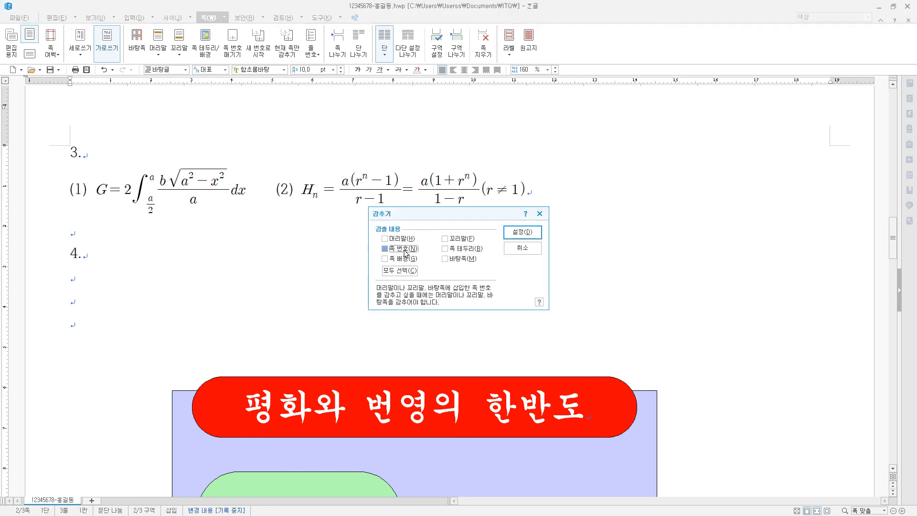
left_click(527, 238)
scroll(424, 238, "down", 6)
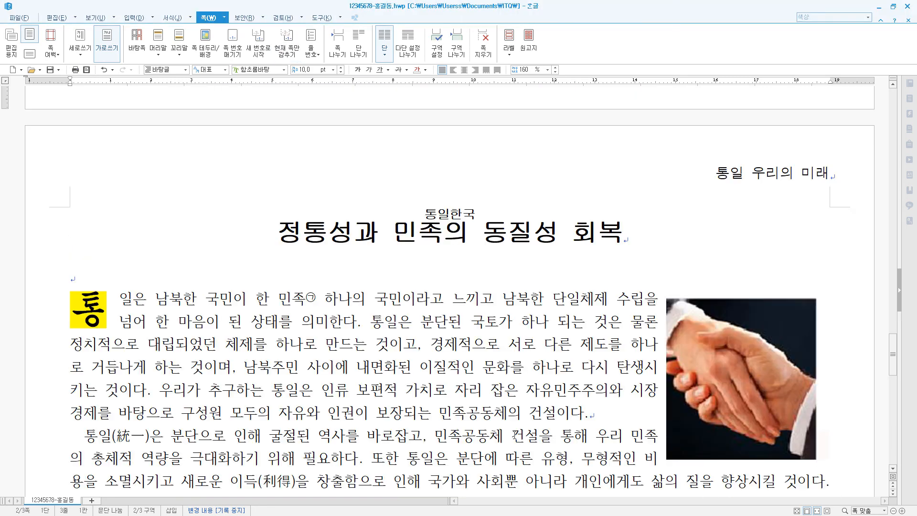
scroll(423, 239, "up", 1)
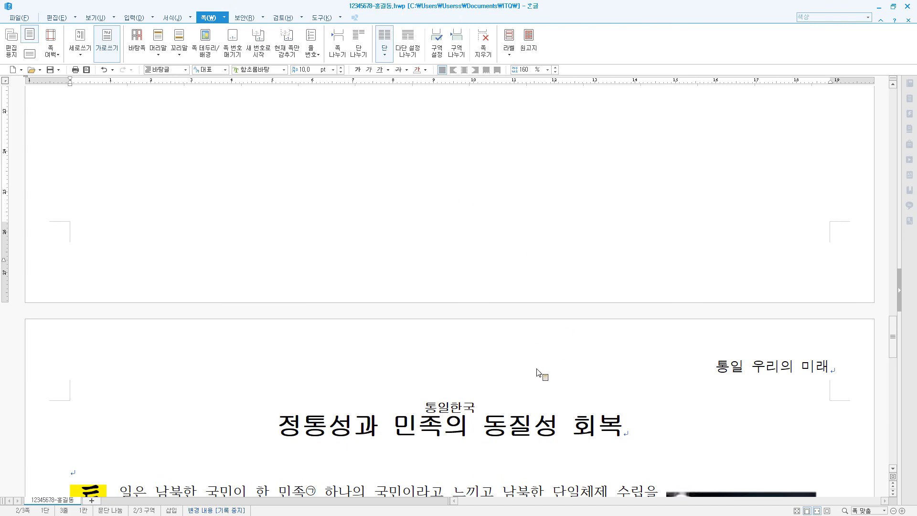
Increase the height of all rows in the 지역별 통일관 현황 table by one increment and save the document
left_click(552, 425)
scroll(524, 252, "down", 8)
scroll(522, 247, "up", 1)
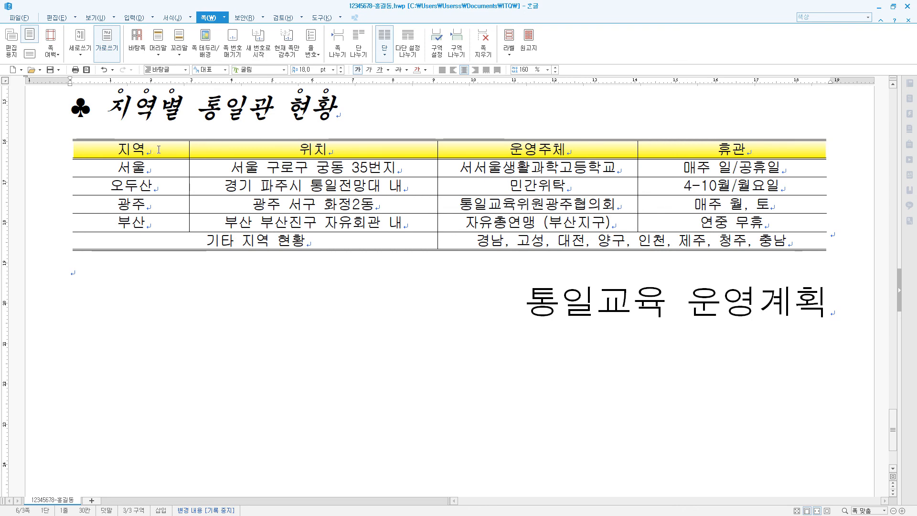
left_click_drag(120, 149, 493, 361)
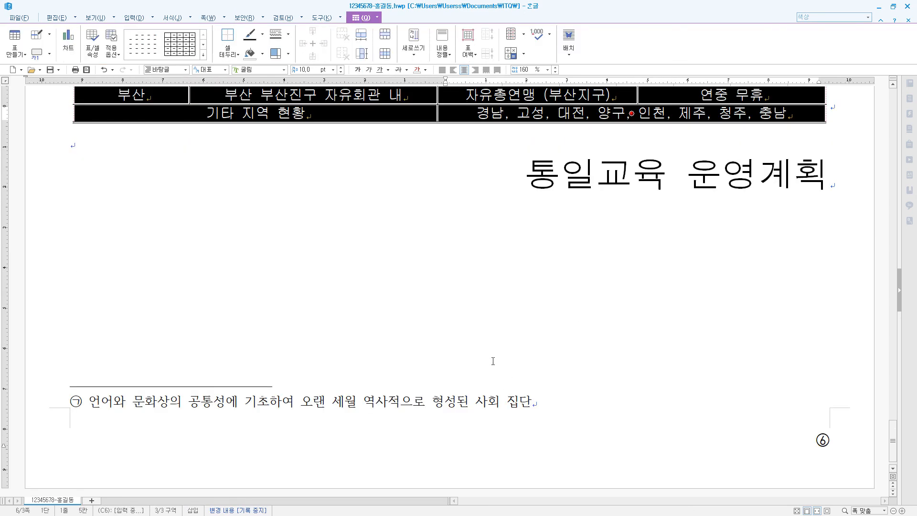
scroll(623, 361, "up", 3)
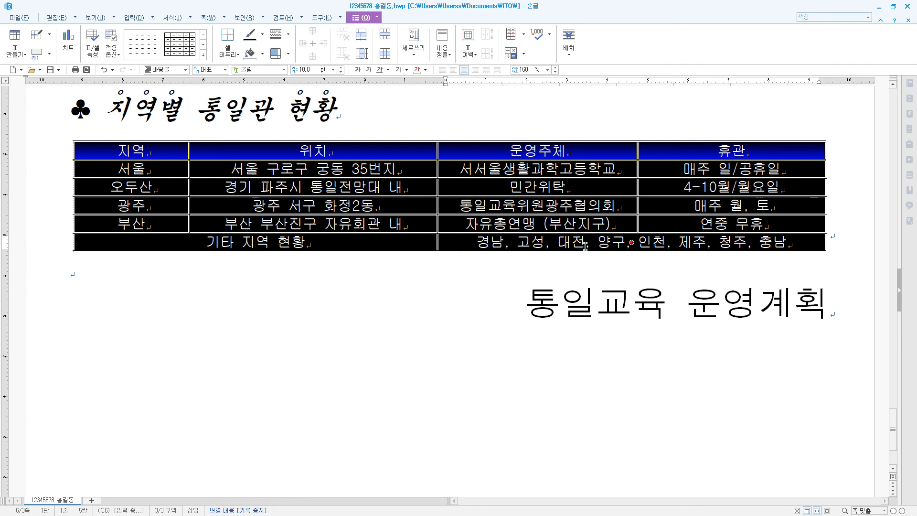
key("ctrl+Down")
key("ctrl+Down")
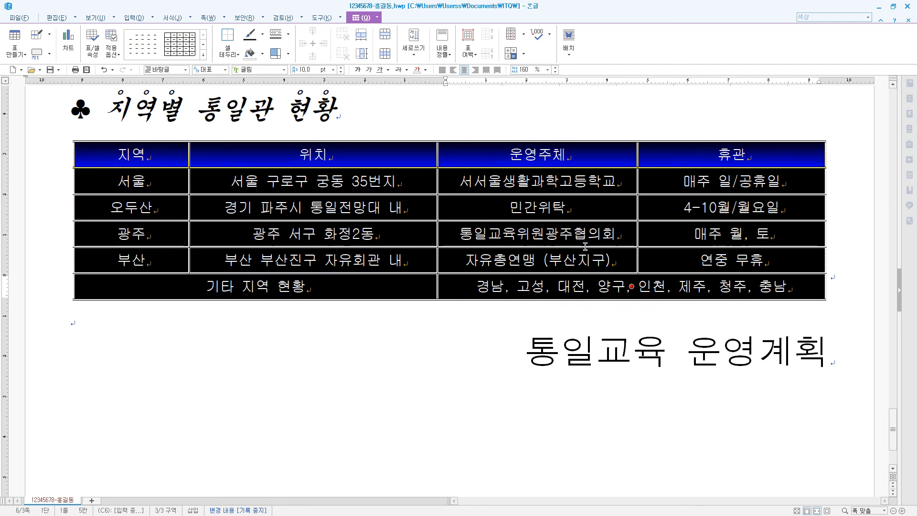
key("ctrl+Up")
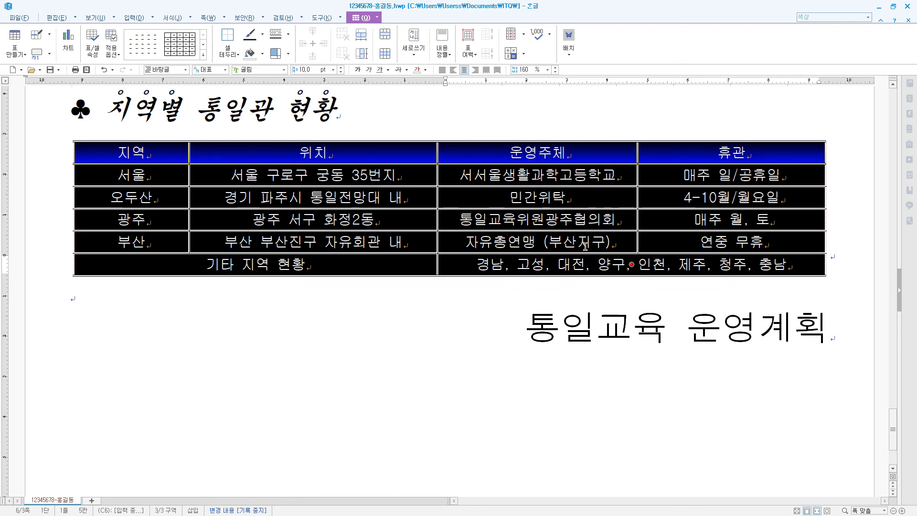
key("Escape")
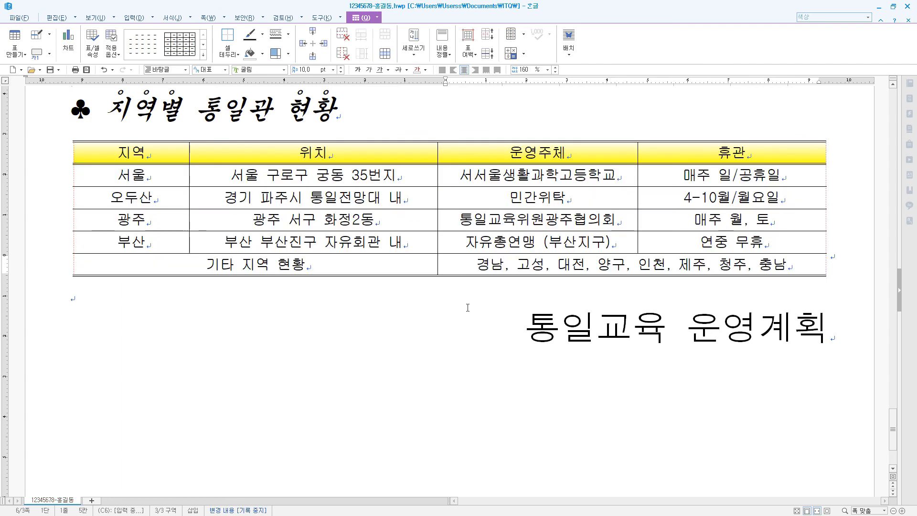
left_click(50, 72)
left_click(267, 297)
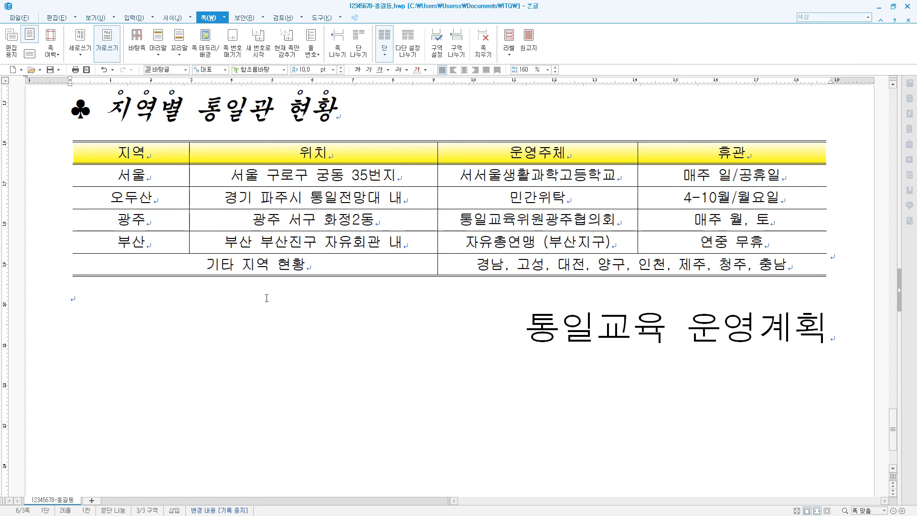